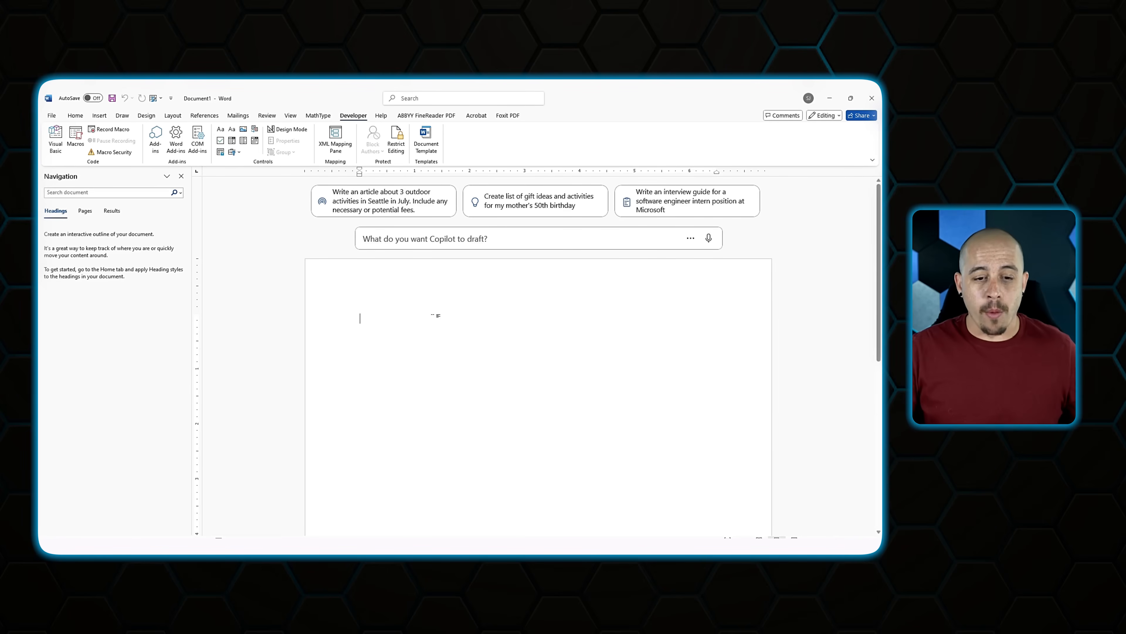
# Add the title "Feedback Form" to the blank document as a centered Heading 1.
pyautogui.scroll(-3, 433, 316)
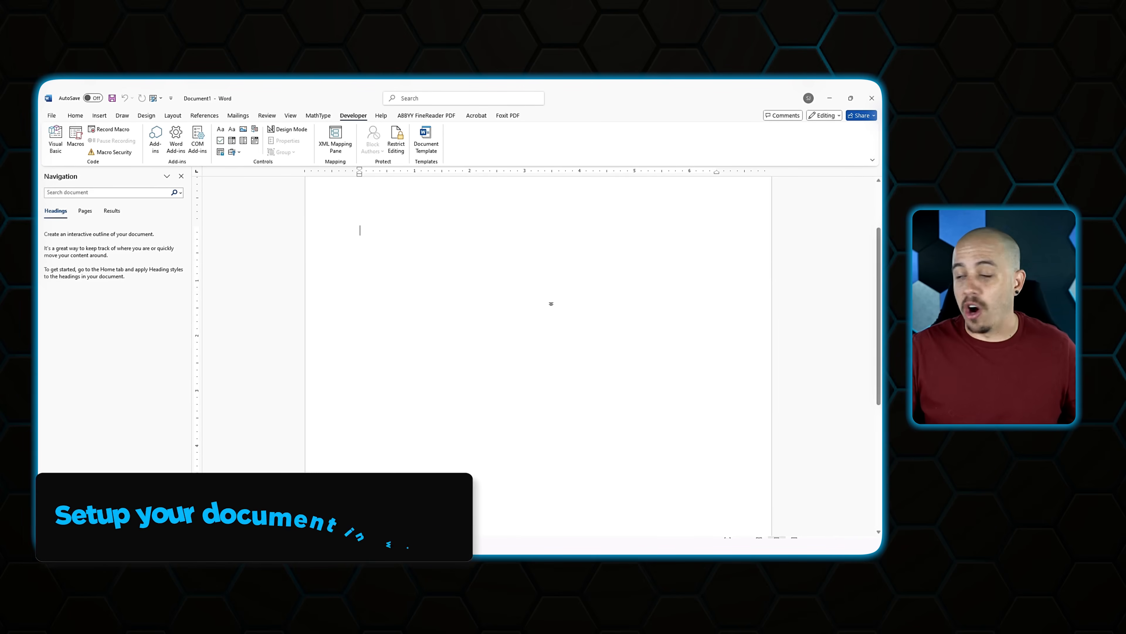
pyautogui.write('Feedback Form')
pyautogui.hotkey('ctrl', 'alt', '1')
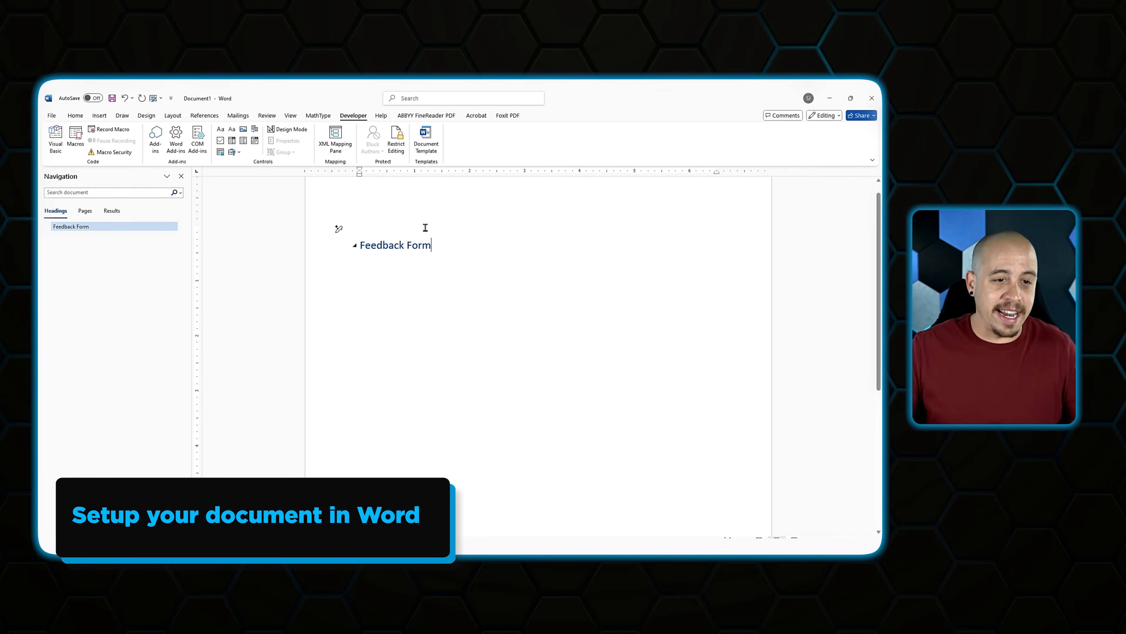
pyautogui.click(81, 117)
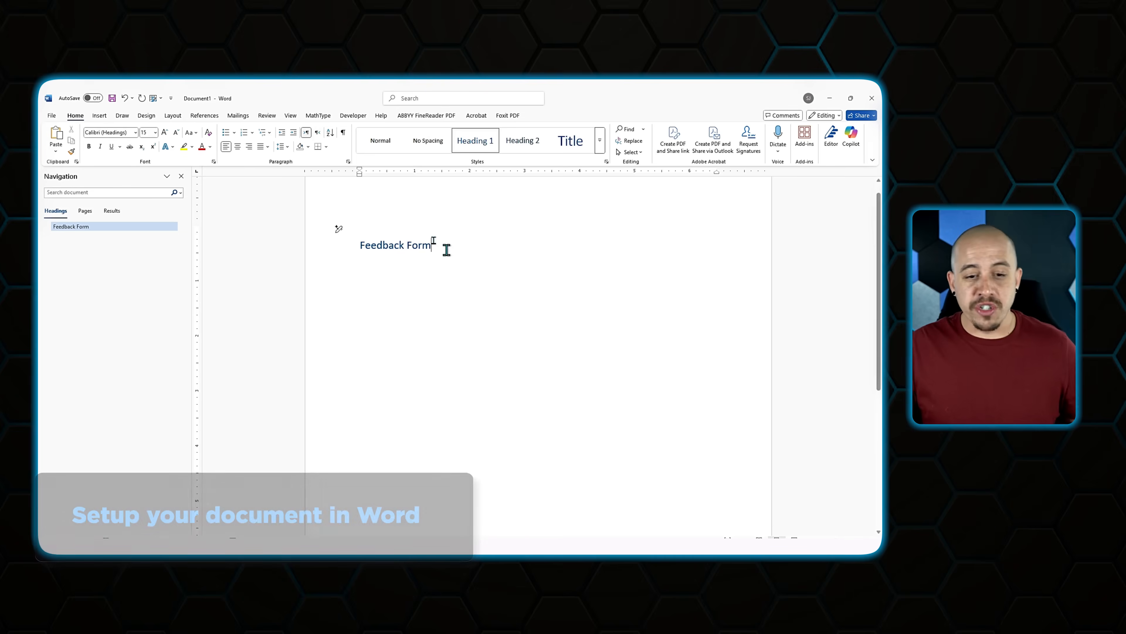
pyautogui.click(237, 146)
pyautogui.scroll(1, 339, 229)
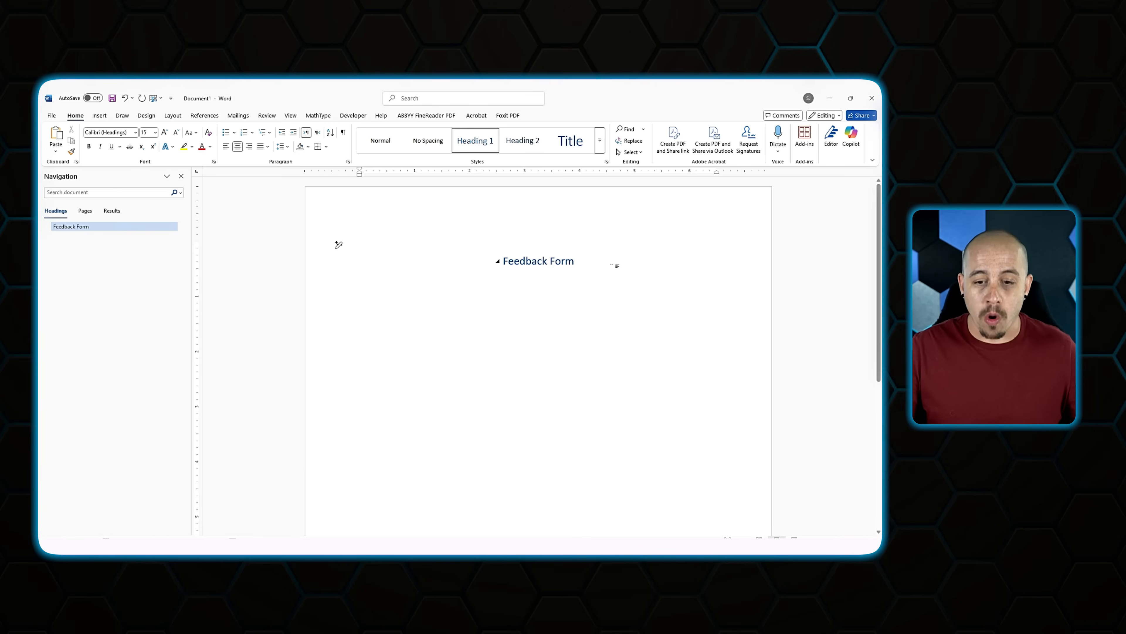
# Add a "Name:" label on its own line below the title, with extra space above it.
pyautogui.press('Return')
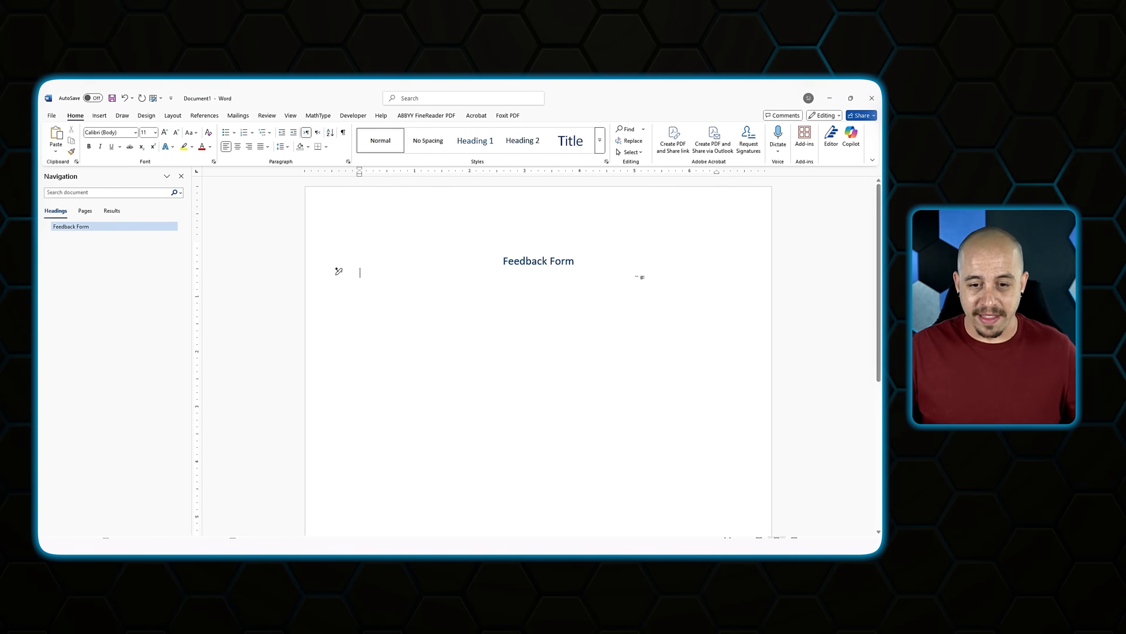
pyautogui.write('Name:')
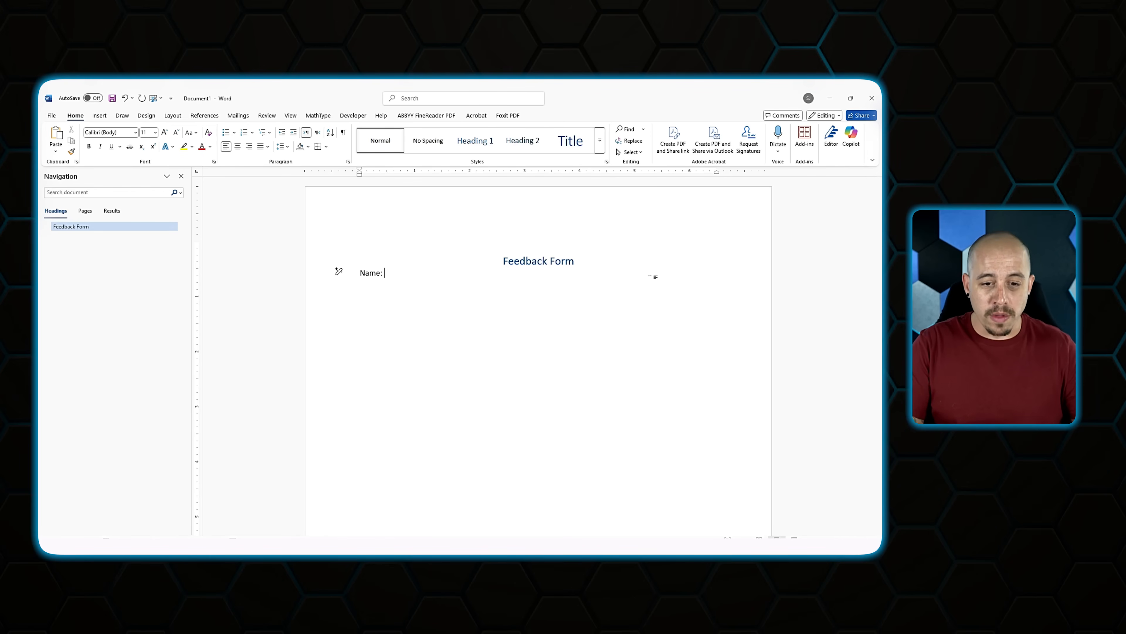
pyautogui.click(628, 267)
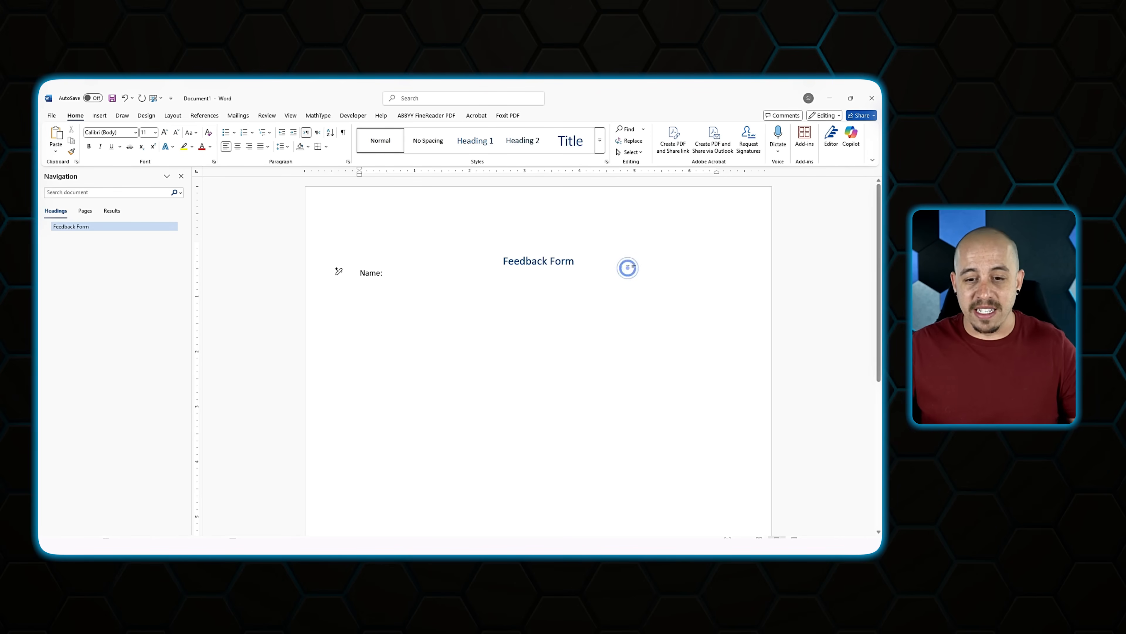
pyautogui.press('Return')
pyautogui.click(421, 285)
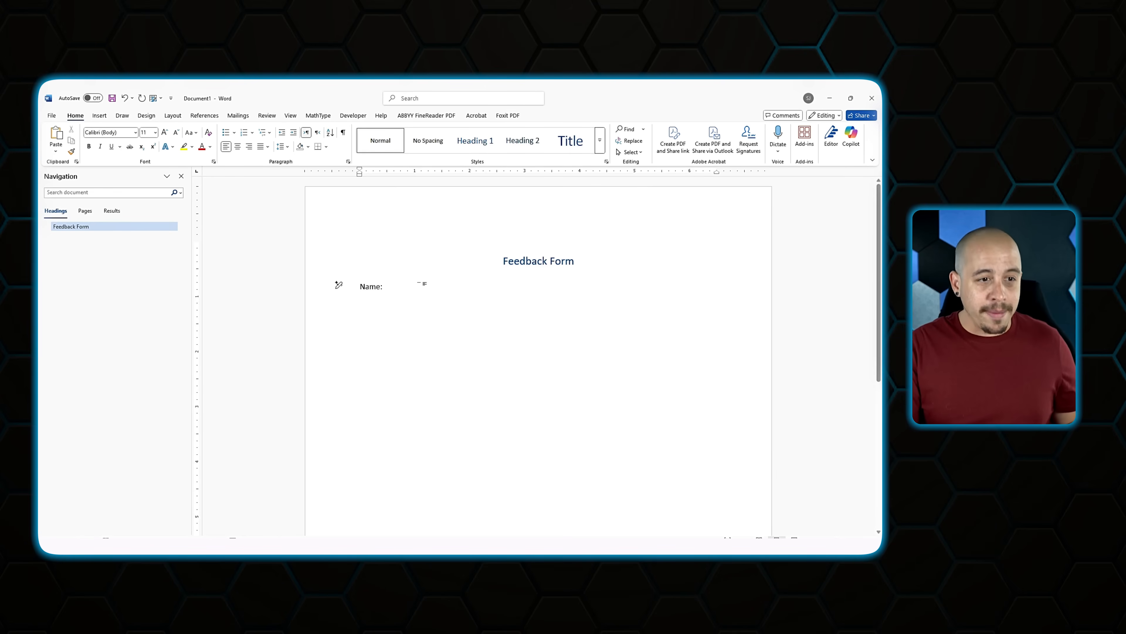
# Create an underlined blank five tab stops long after the "Name:" label.
pyautogui.hotkey('ctrl', 'u')
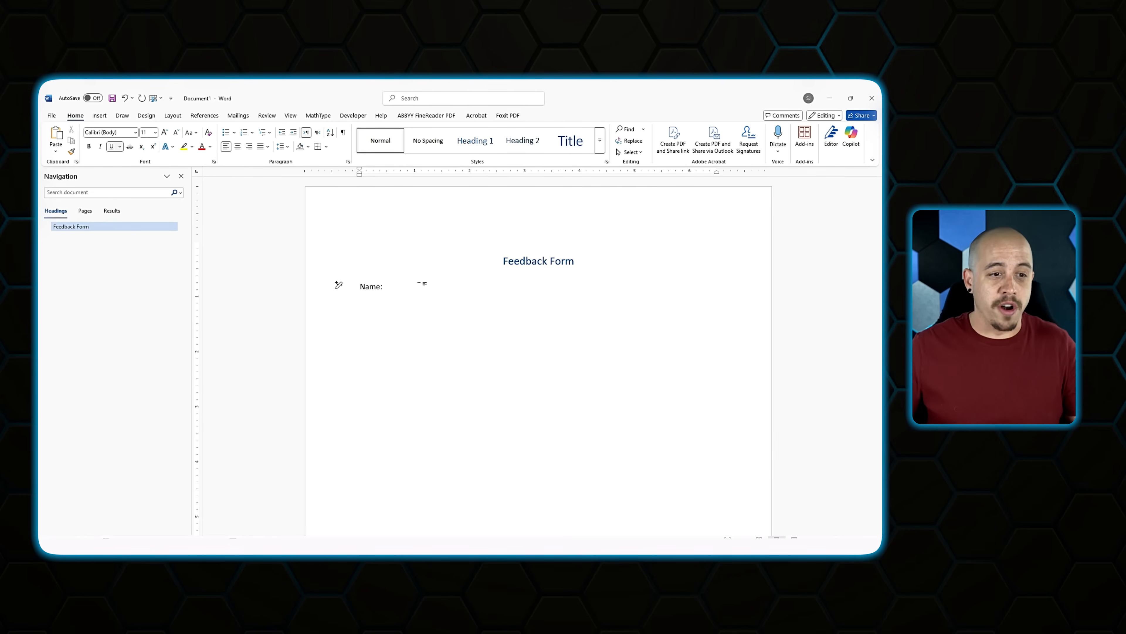
pyautogui.press('Tab')
pyautogui.press('Tab')
pyautogui.press('Tab')
pyautogui.press('Tab')
pyautogui.press('Tab')
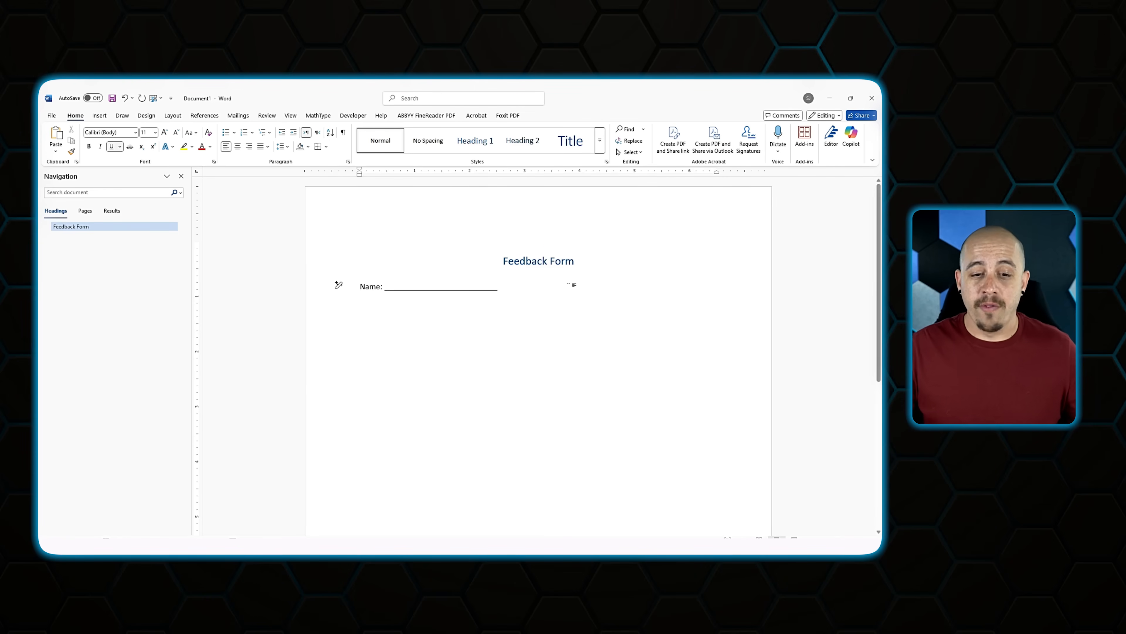
# Add an "Email:" label on the next line, followed by an underlined blank matching the one for the name.
pyautogui.press('Return')
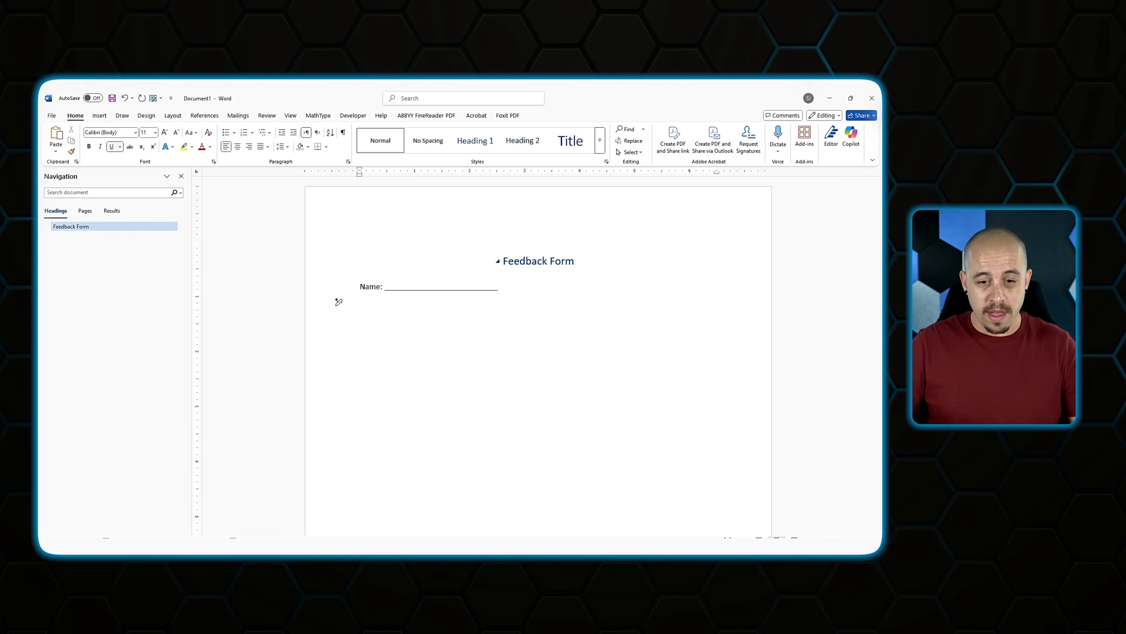
pyautogui.hotkey('ctrl', 'u')
pyautogui.write('Email')
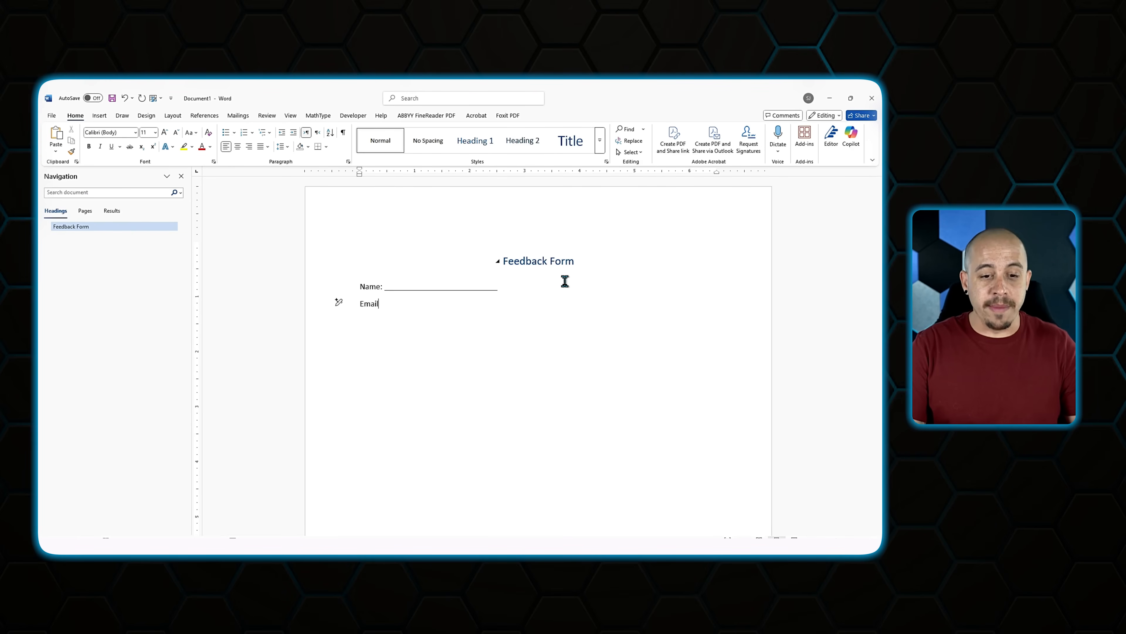
pyautogui.write(':')
pyautogui.hotkey('ctrl', 'u')
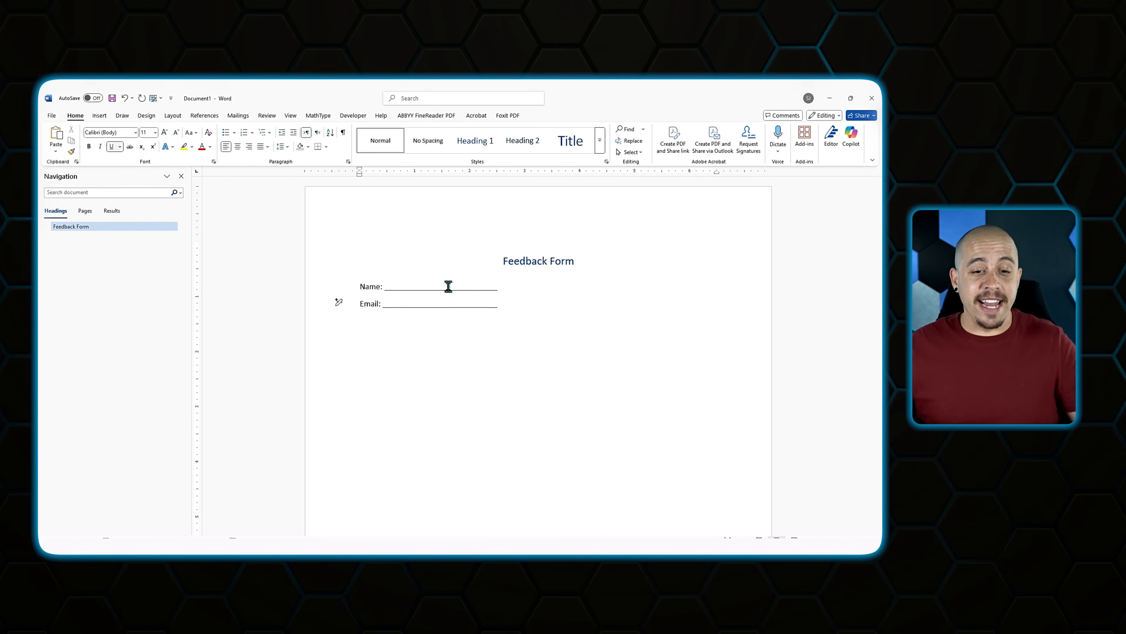
pyautogui.moveTo(388, 283); pyautogui.dragTo(498, 287)
pyautogui.click(515, 332)
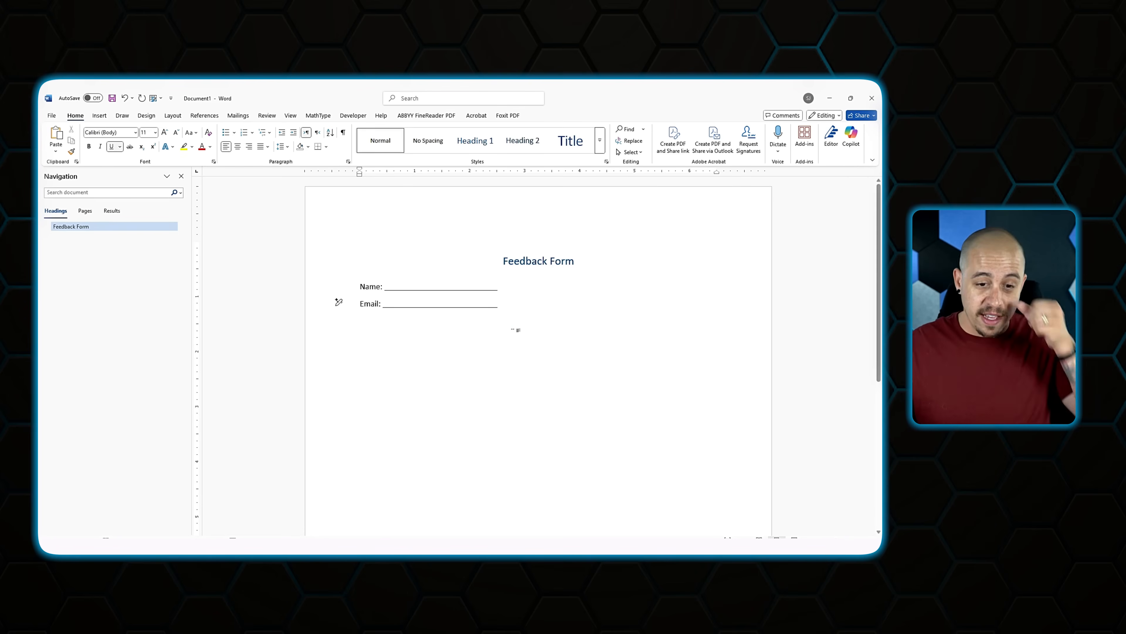
# Add the question "How satisfied are you with the training/service?" below the email line as a Heading 2.
pyautogui.press('Return')
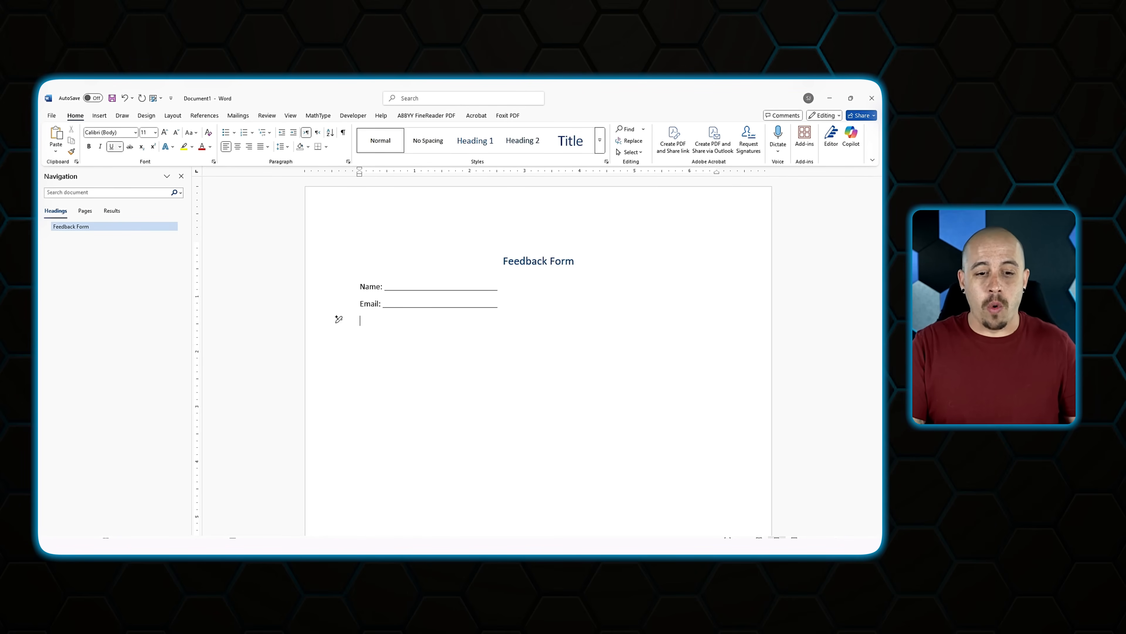
pyautogui.write('How satisfied are you with')
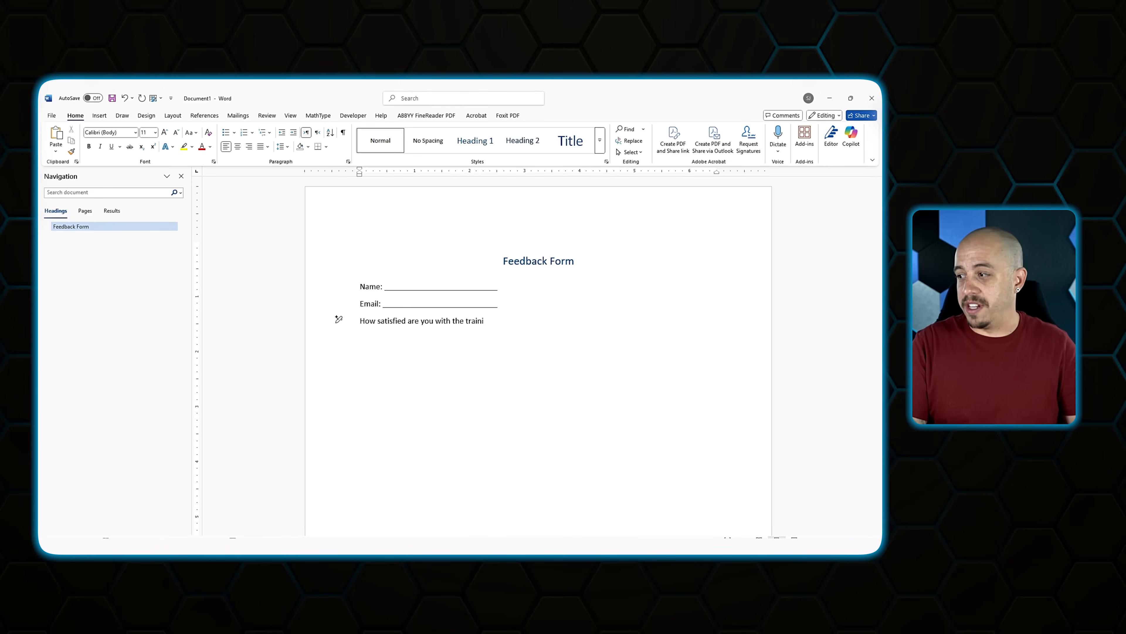
pyautogui.write('the training/service?')
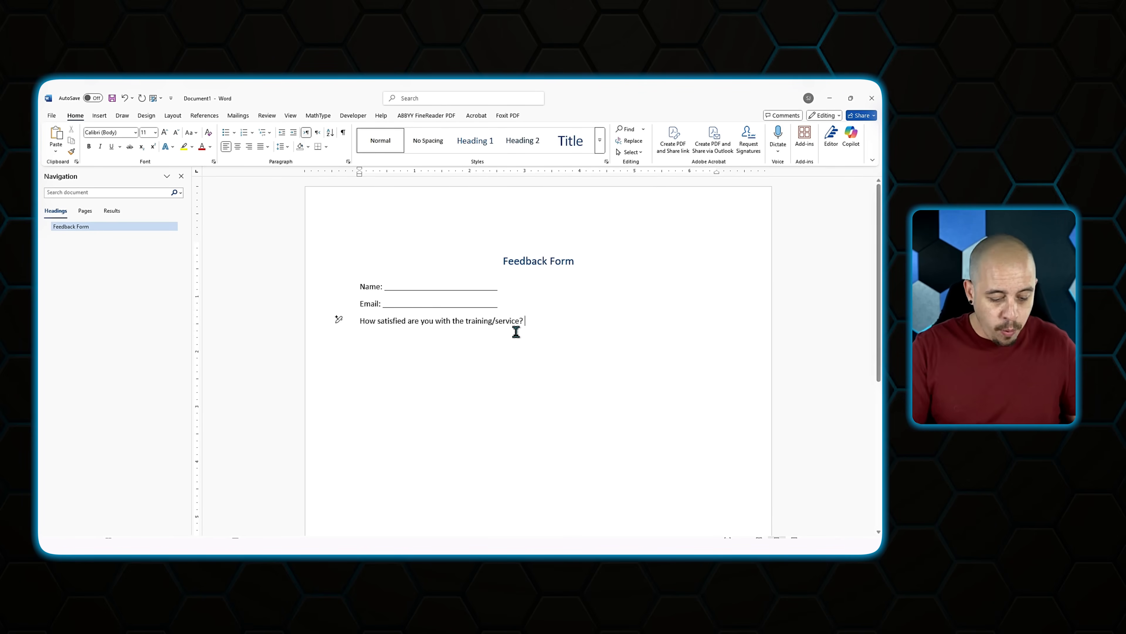
pyautogui.hotkey('ctrl', 'alt', '2')
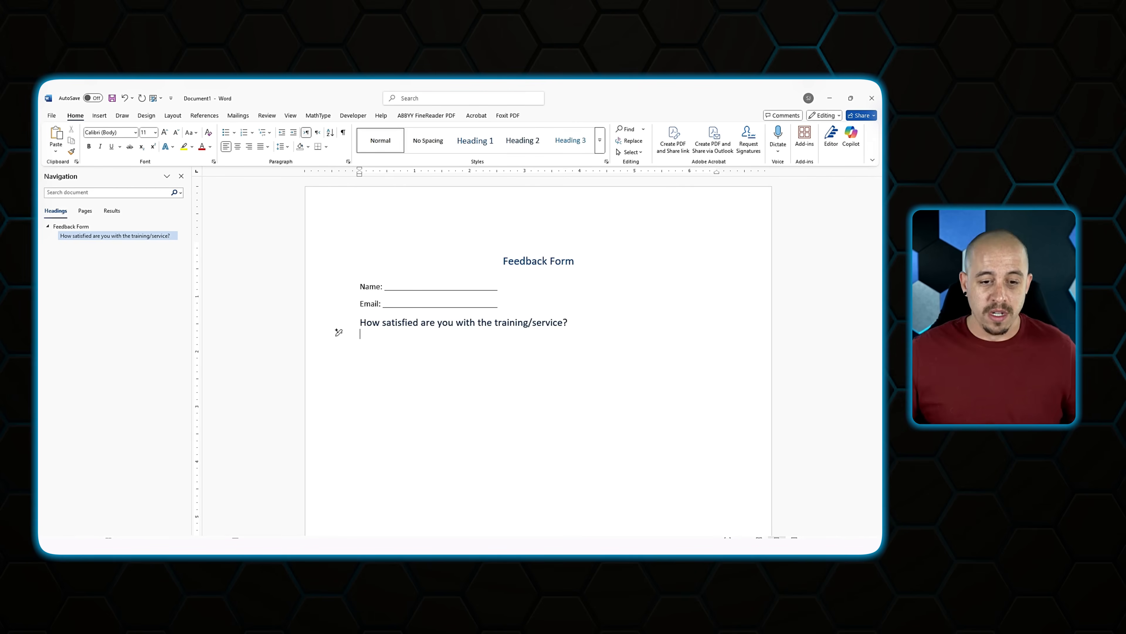
# Enter the answer lines "Very Satisfied" and "Very Unsatisfied" under the question, with extra space above the first one.
pyautogui.write('Very Sai')
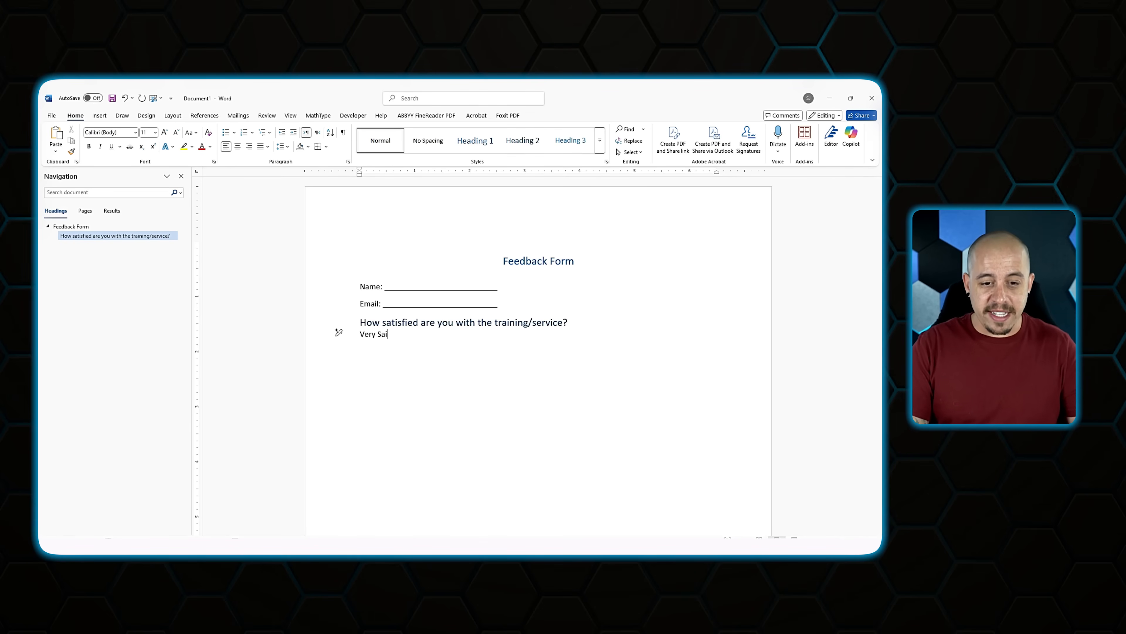
pyautogui.write('tisfied')
pyautogui.press('Return')
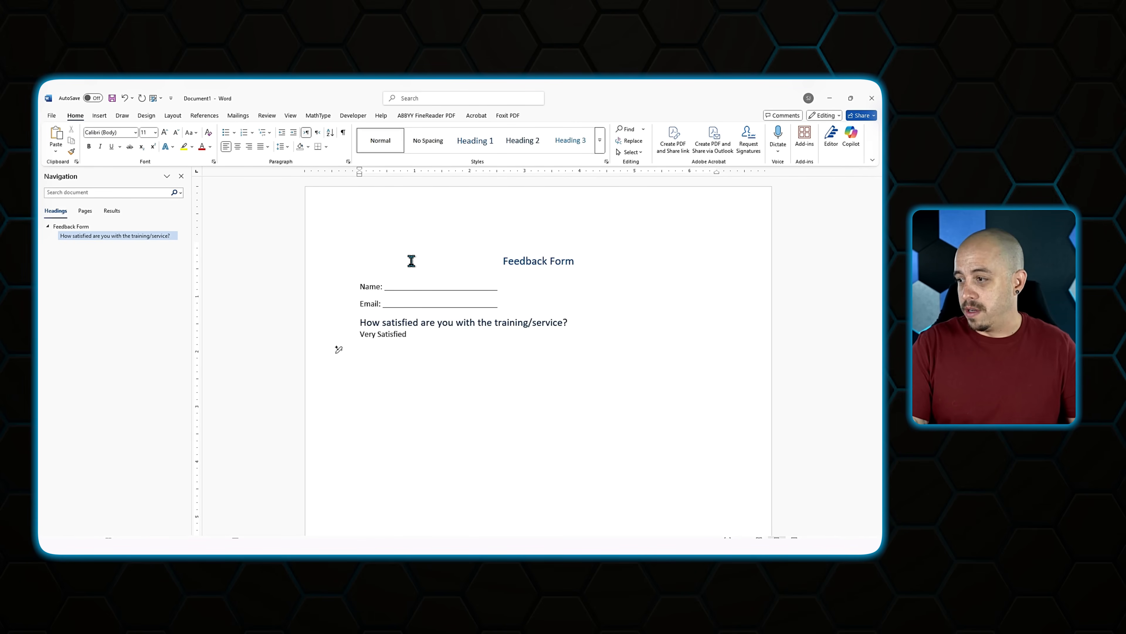
pyautogui.write('Very unsa')
pyautogui.write('fied')
pyautogui.click(382, 351)
pyautogui.press('BackSpace')
pyautogui.write('U')
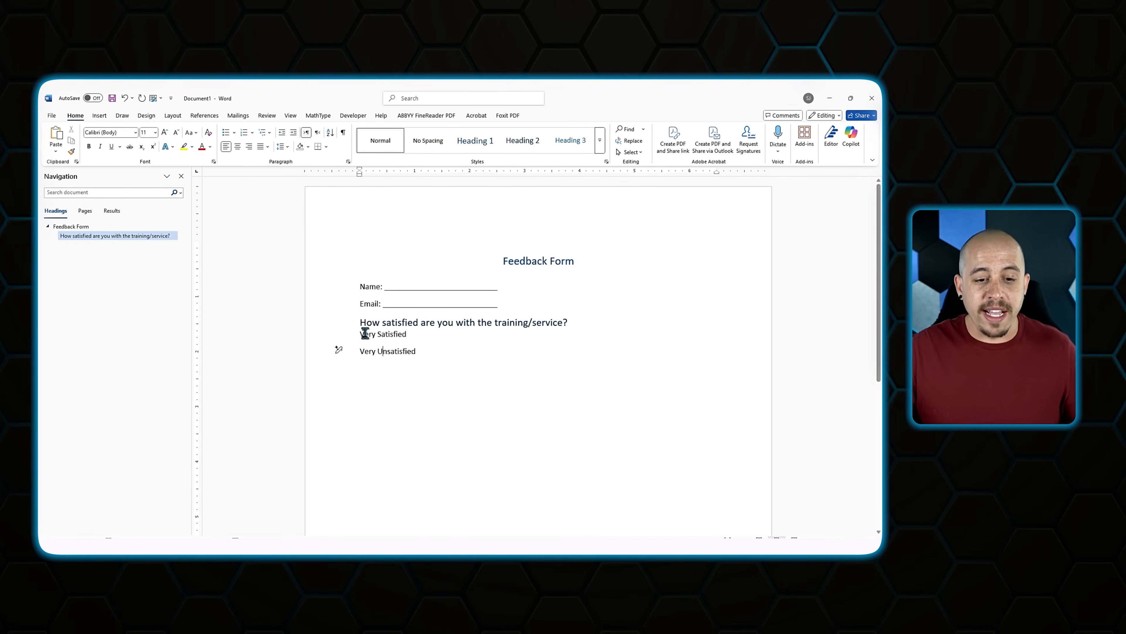
pyautogui.click(361, 333)
pyautogui.press('Return')
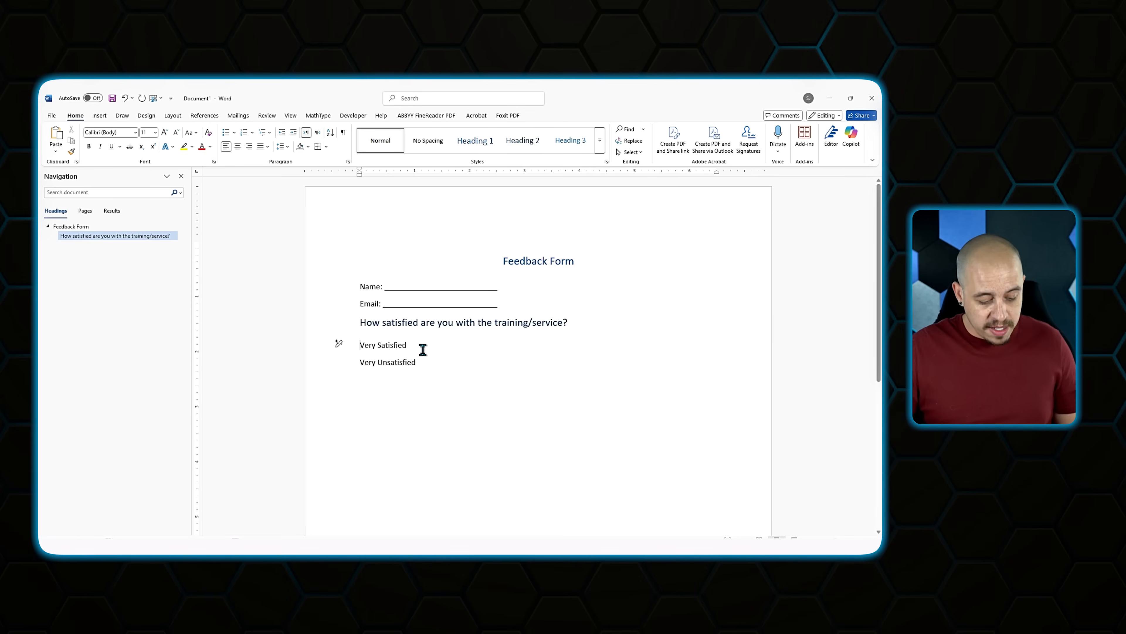
# Try placing a short underlined blank in front of "Very Satisfied" and undo it.
pyautogui.hotkey('ctrl', 'u')
pyautogui.press('Tab')
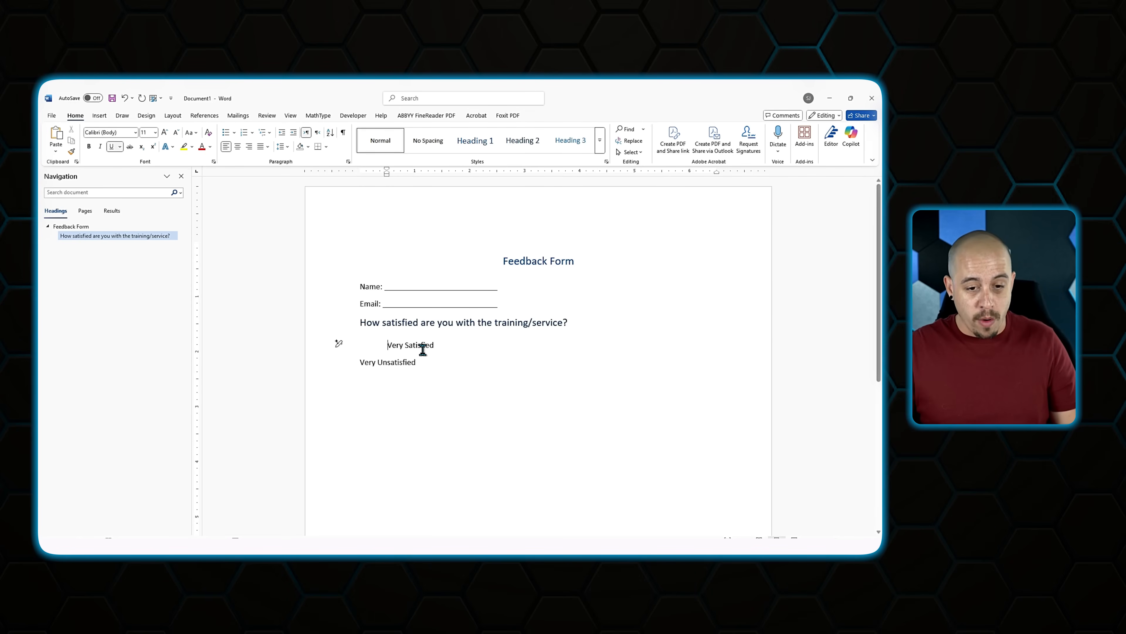
pyautogui.press('BackSpace')
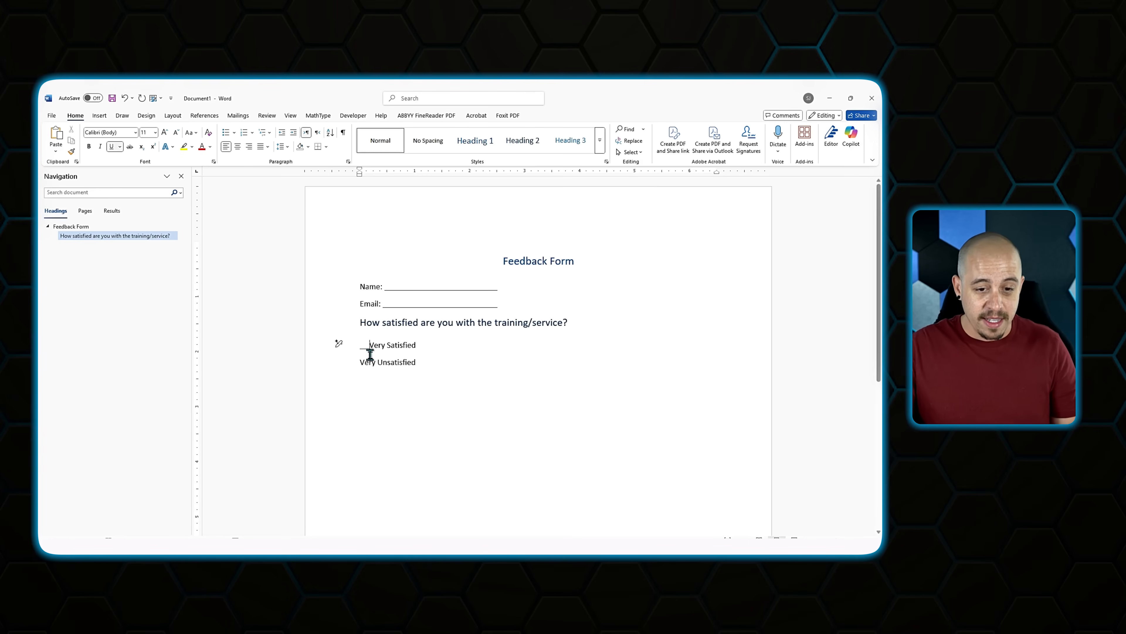
pyautogui.hotkey('ctrl', 'z')
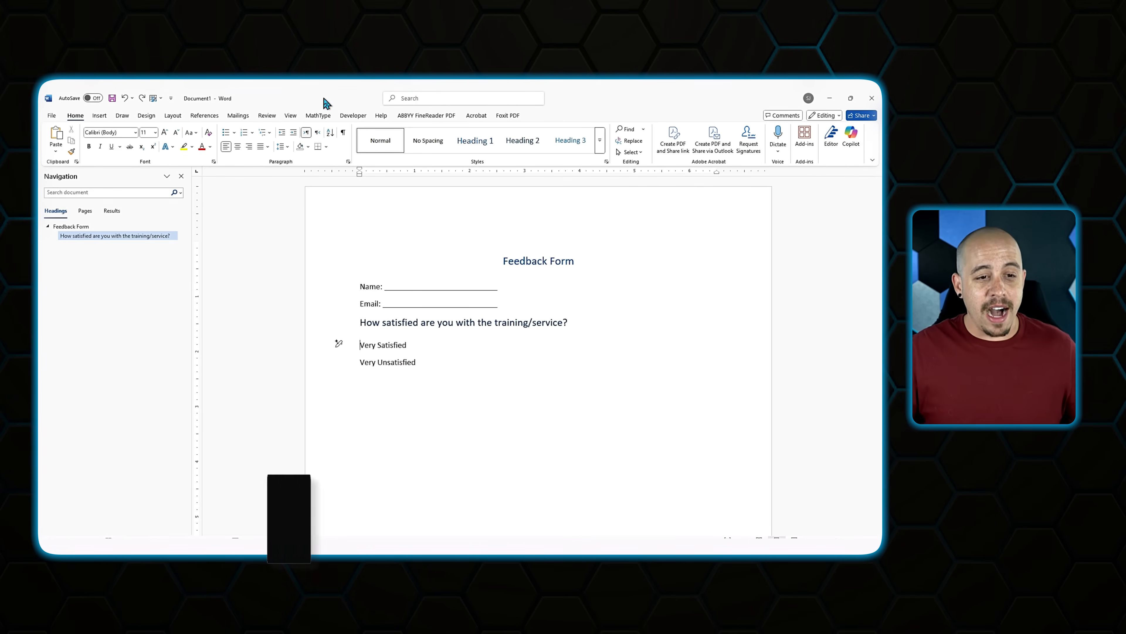
# Insert a check box content control in front of both "Very Satisfied" and "Very Unsatisfied".
pyautogui.click(353, 115)
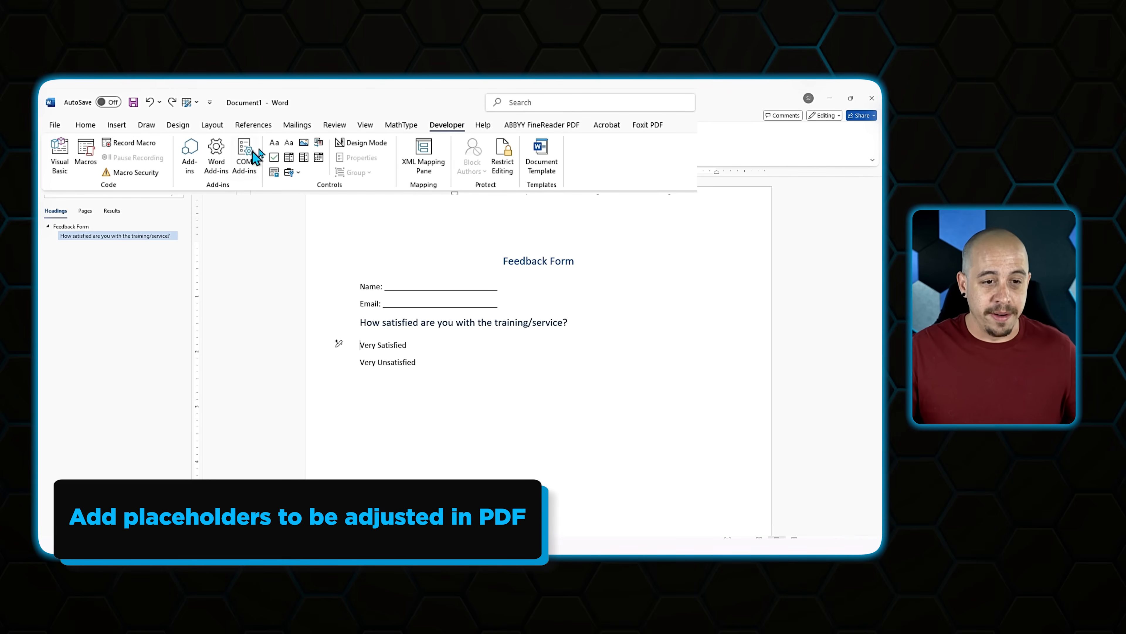
pyautogui.click(274, 158)
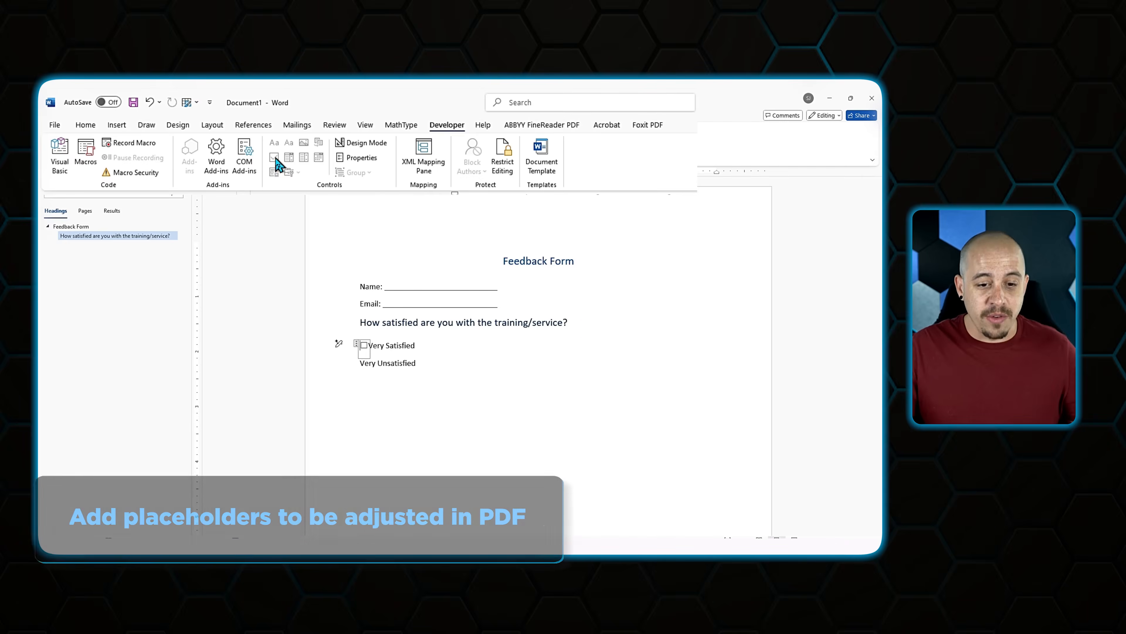
pyautogui.click(360, 363)
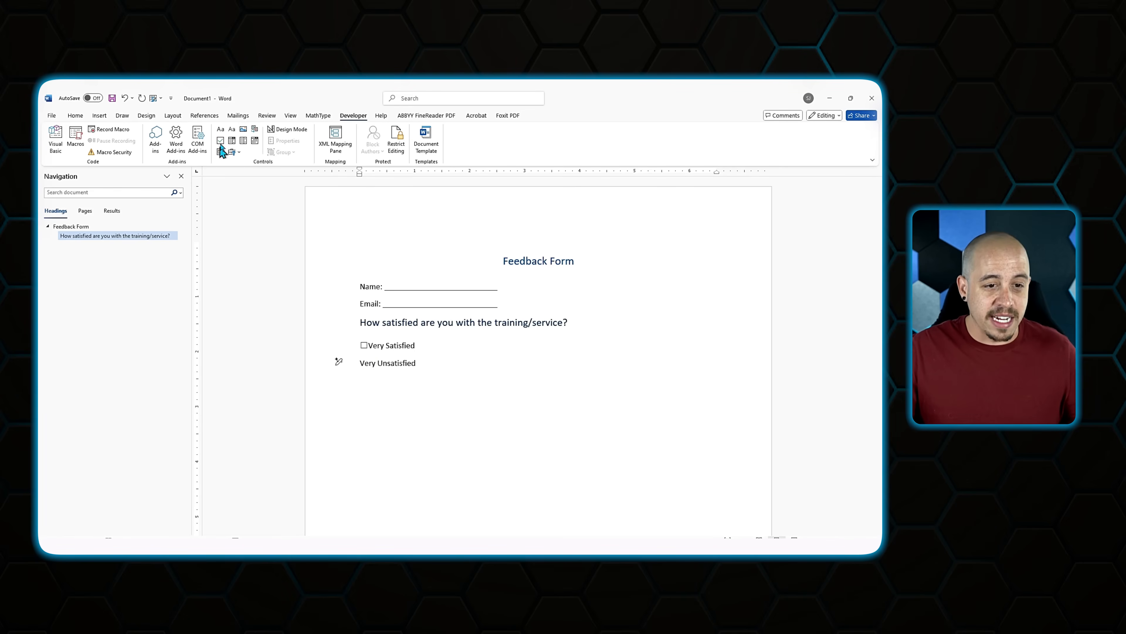
pyautogui.click(220, 141)
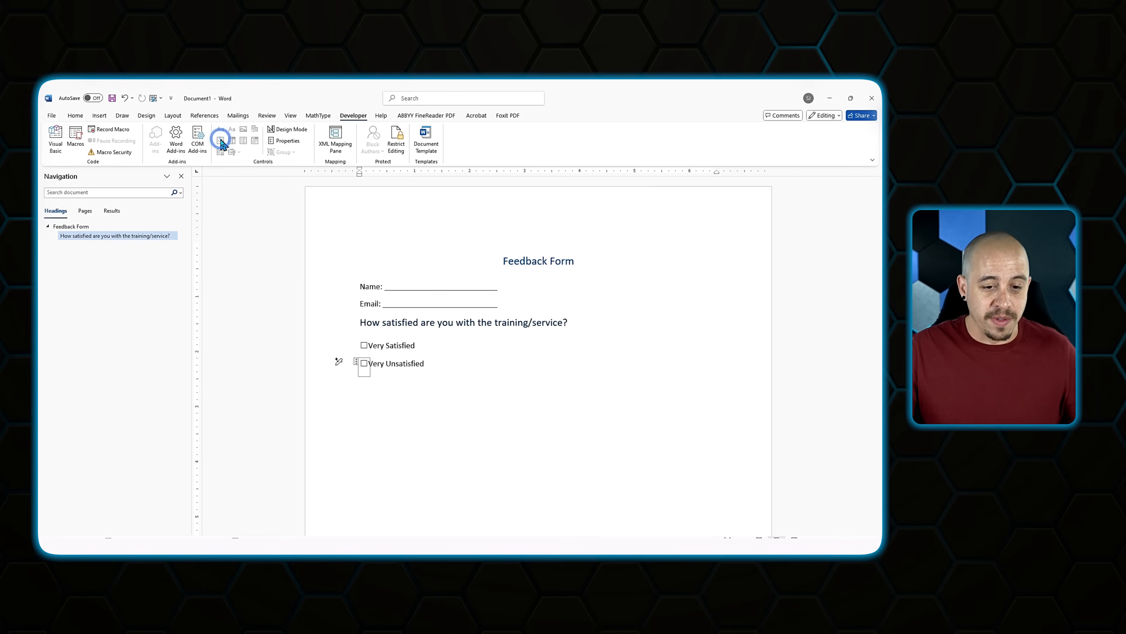
# Test the "Very Satisfied" check box by toggling it on and off, leaving it unchecked.
pyautogui.click(366, 345)
pyautogui.click(366, 343)
pyautogui.click(365, 346)
pyautogui.click(364, 347)
# Add a space between each check box and its label on the two answer lines.
pyautogui.click(399, 351)
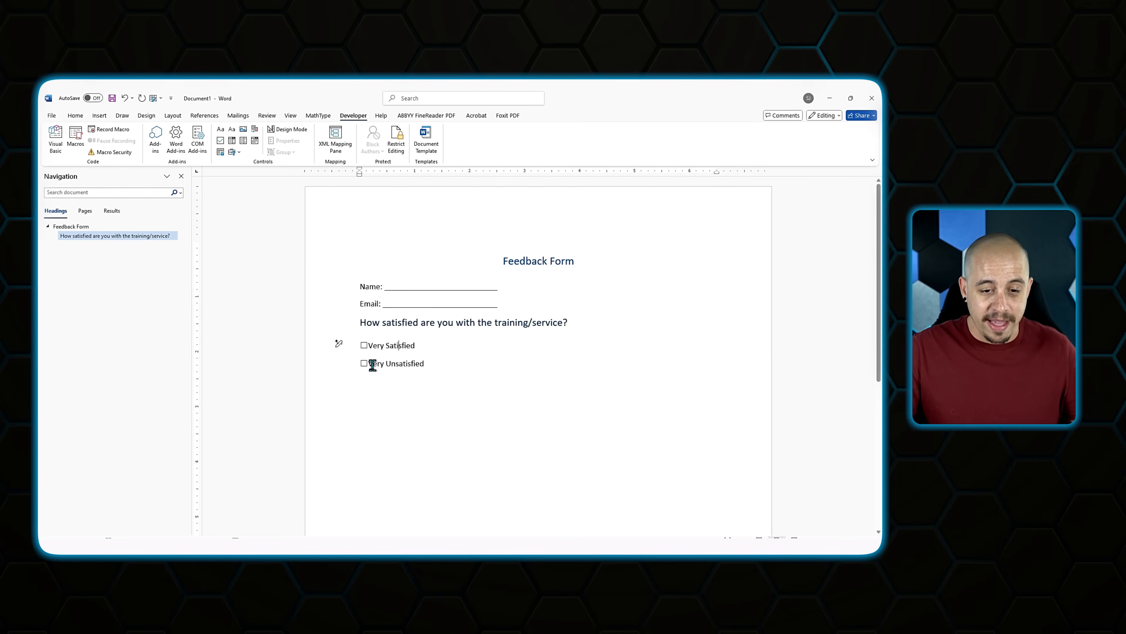
pyautogui.click(370, 345)
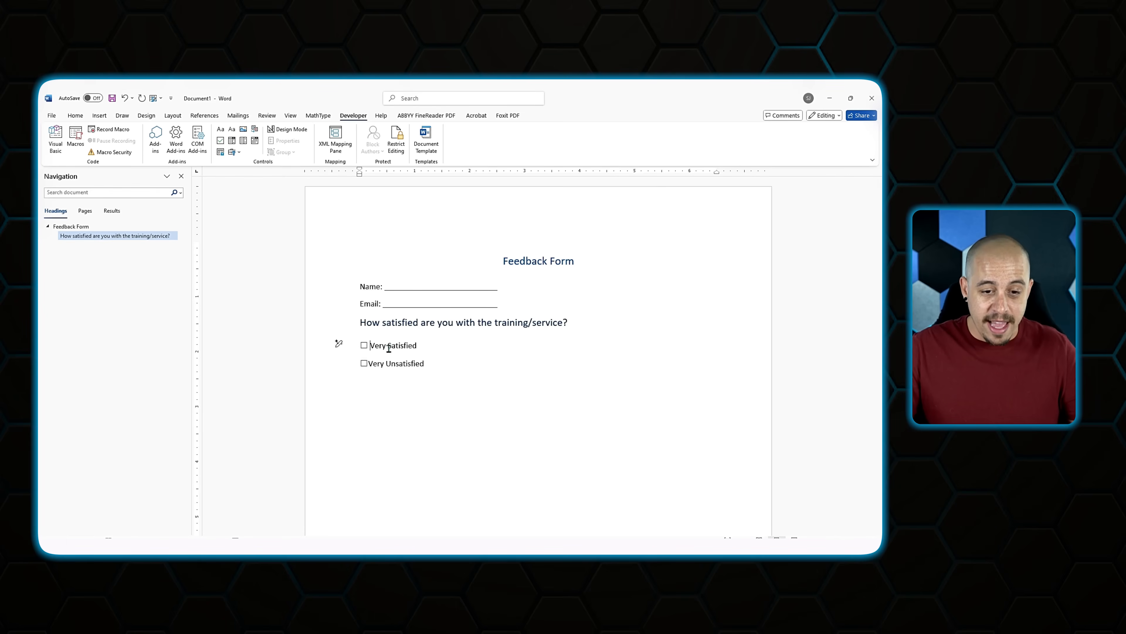
pyautogui.click(368, 363)
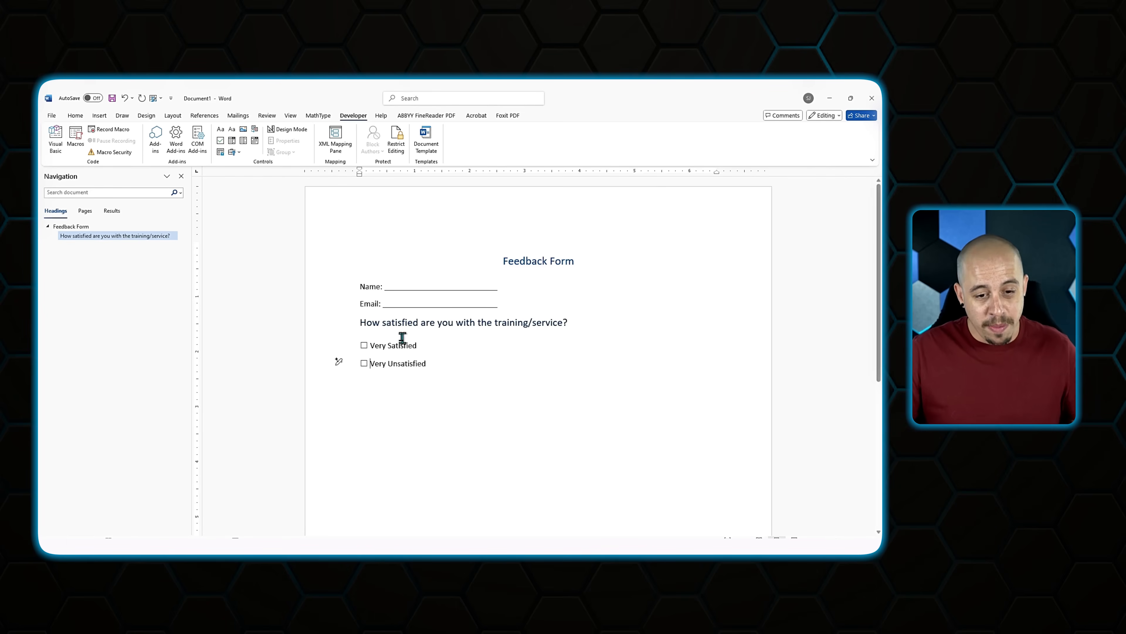
# Add a new line reading "Radio Buton Options" below the "Very Unsatisfied" answer.
pyautogui.keyDown('ctrl'); pyautogui.scroll(2, 471, 373); pyautogui.keyUp('ctrl')
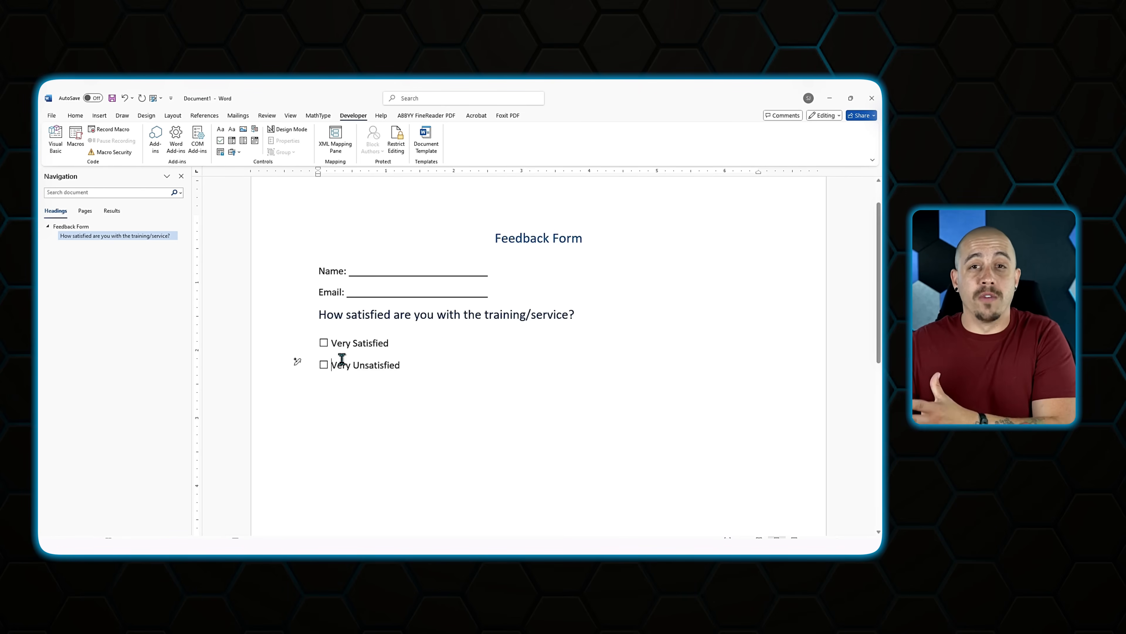
pyautogui.press('Return')
pyautogui.write('R')
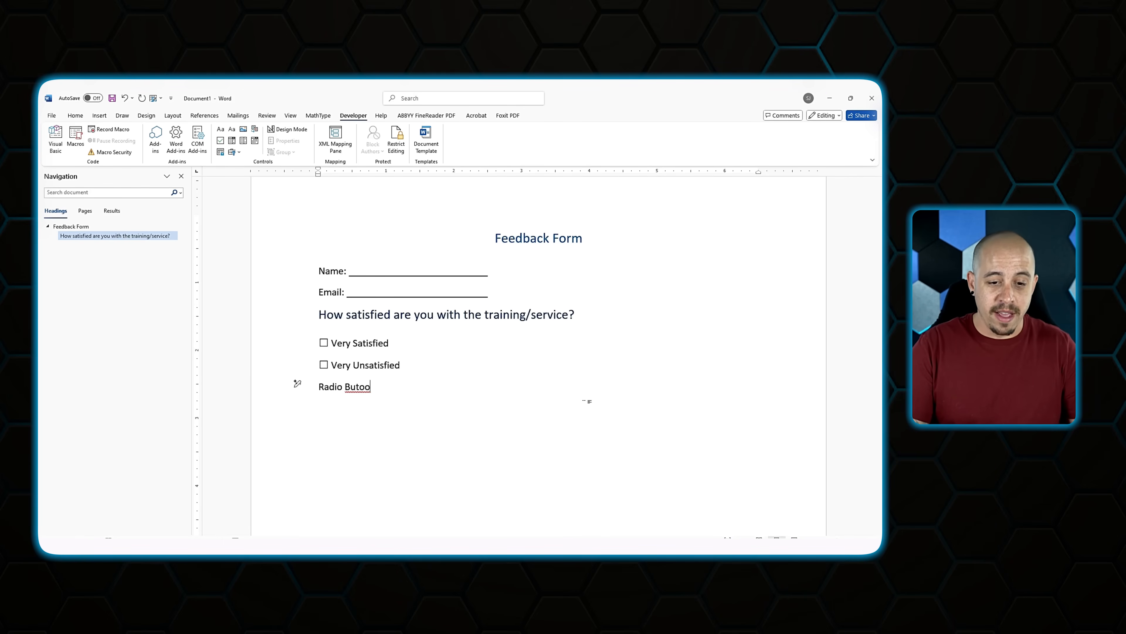
pyautogui.write('adio Buton Options')
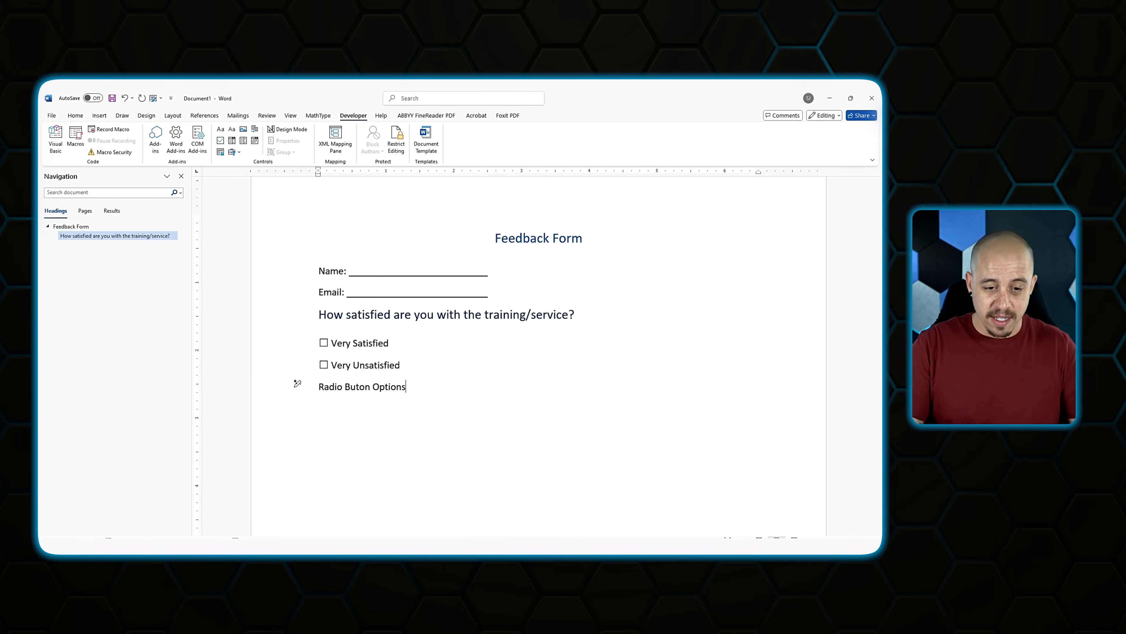
# Format "Radio Buton Options" as a level 2 heading and add a tab-separated line below it reading Option 1, Option 2, Option 3, Option 4.
pyautogui.press('Up')
pyautogui.hotkey('ctrl', 'alt', '2')
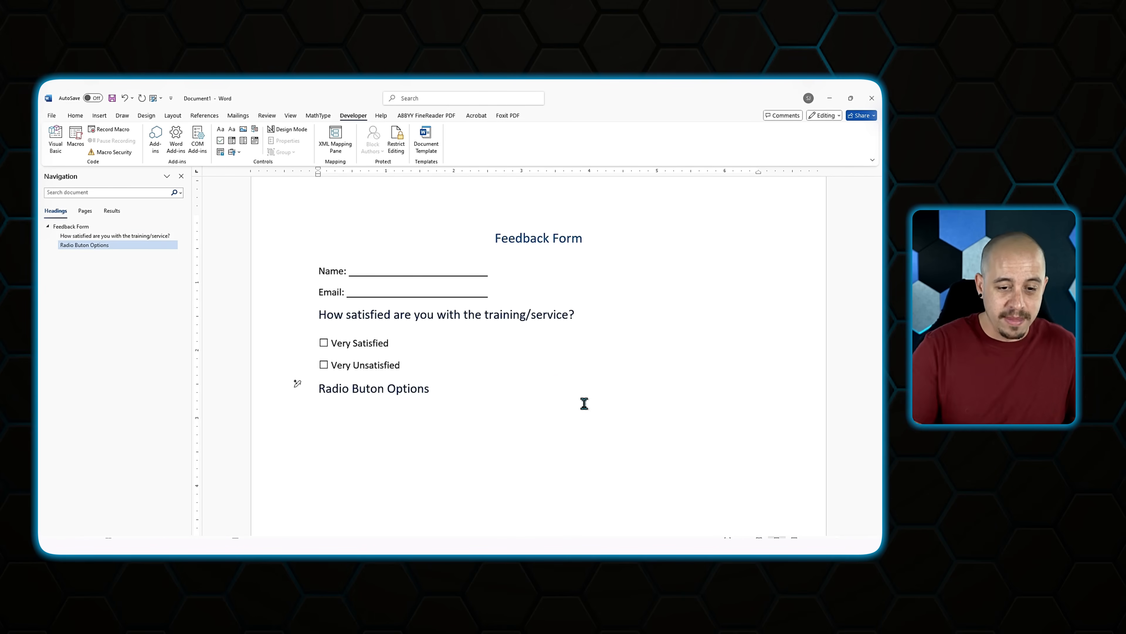
pyautogui.press('Down')
pyautogui.write('Option 1\t')
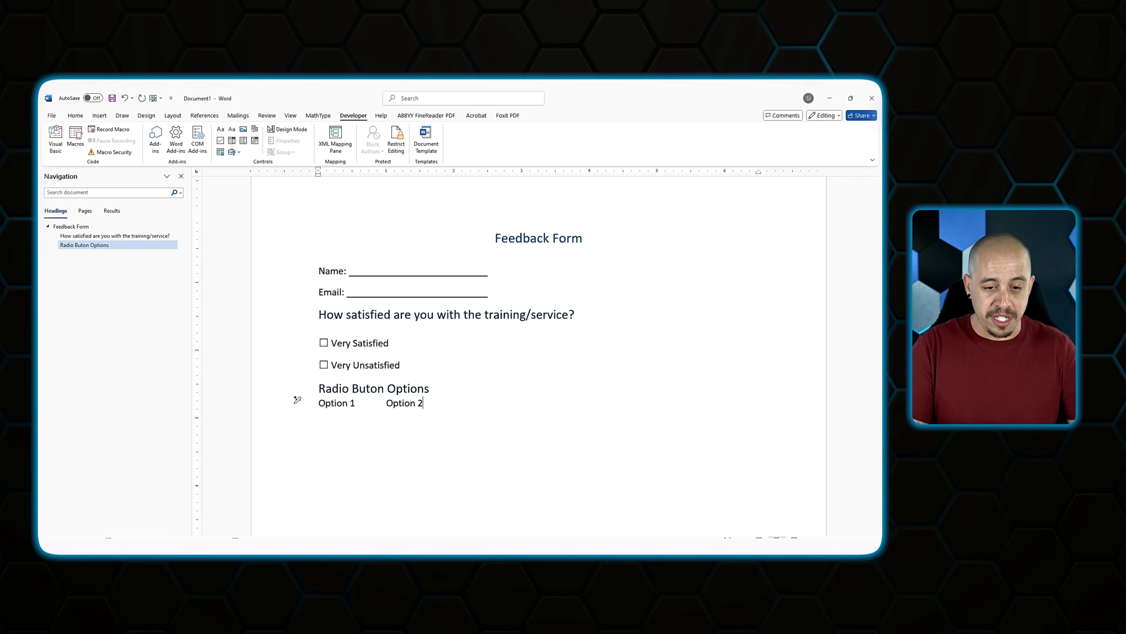
pyautogui.write('Option 2\t')
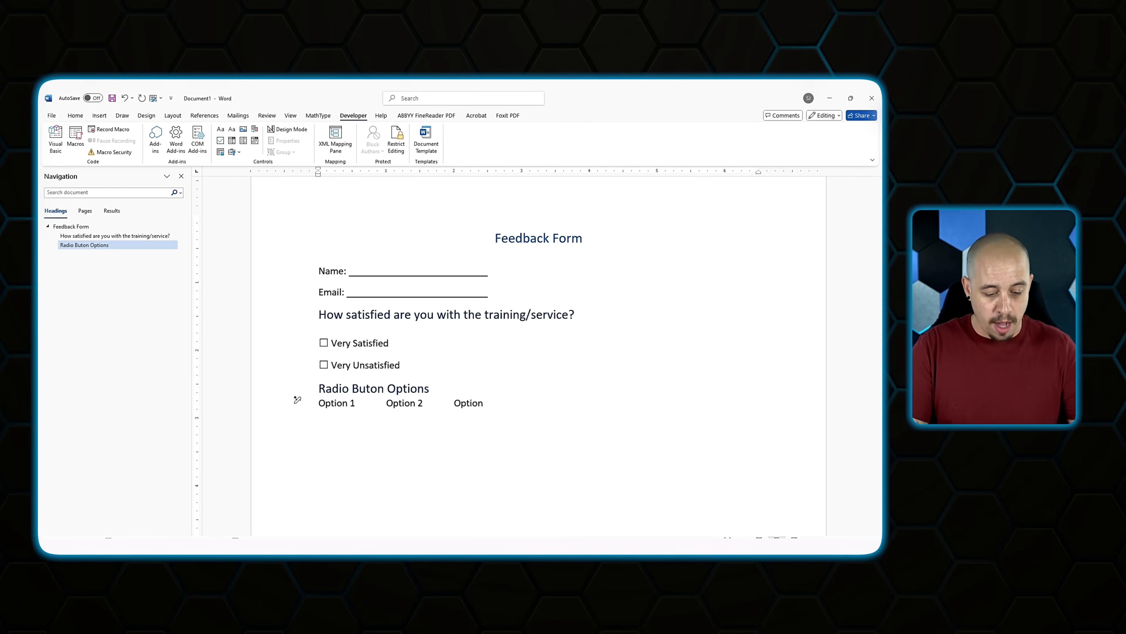
pyautogui.write('Option 4')
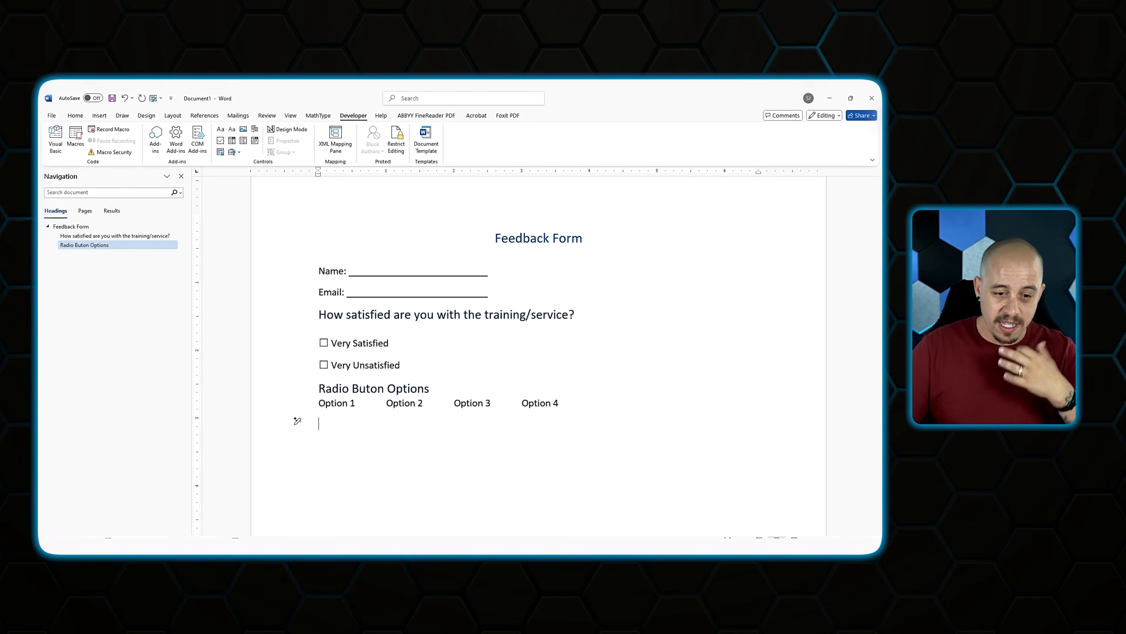
# Add the text "Drop Down menu item" below the options line and format it as a level 2 heading.
pyautogui.write('Dow')
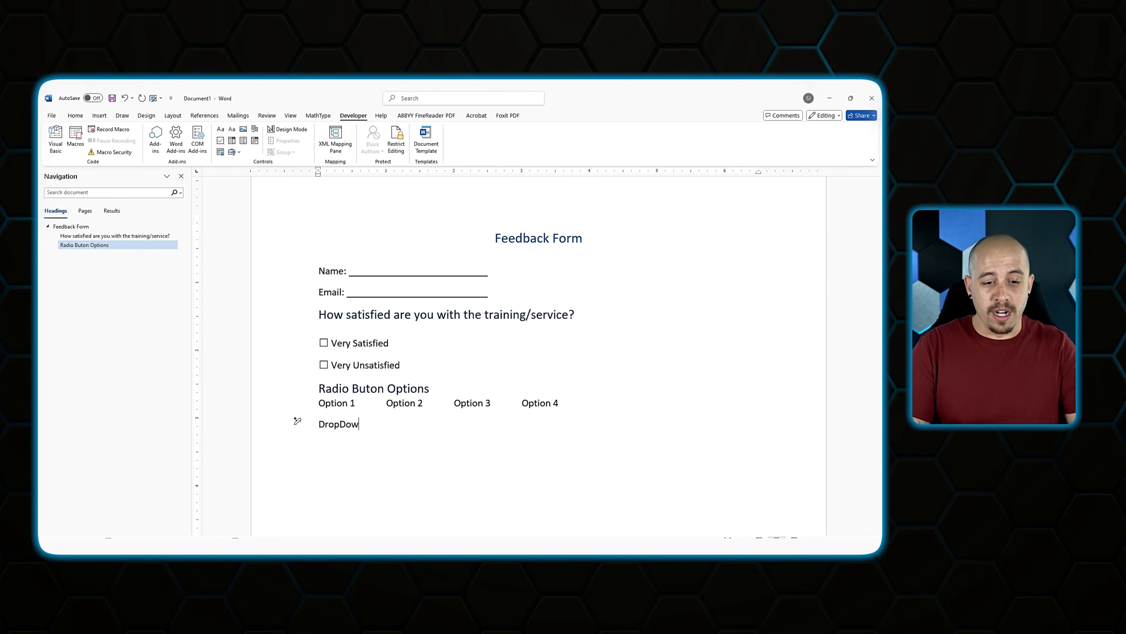
pyautogui.write('n Menu')
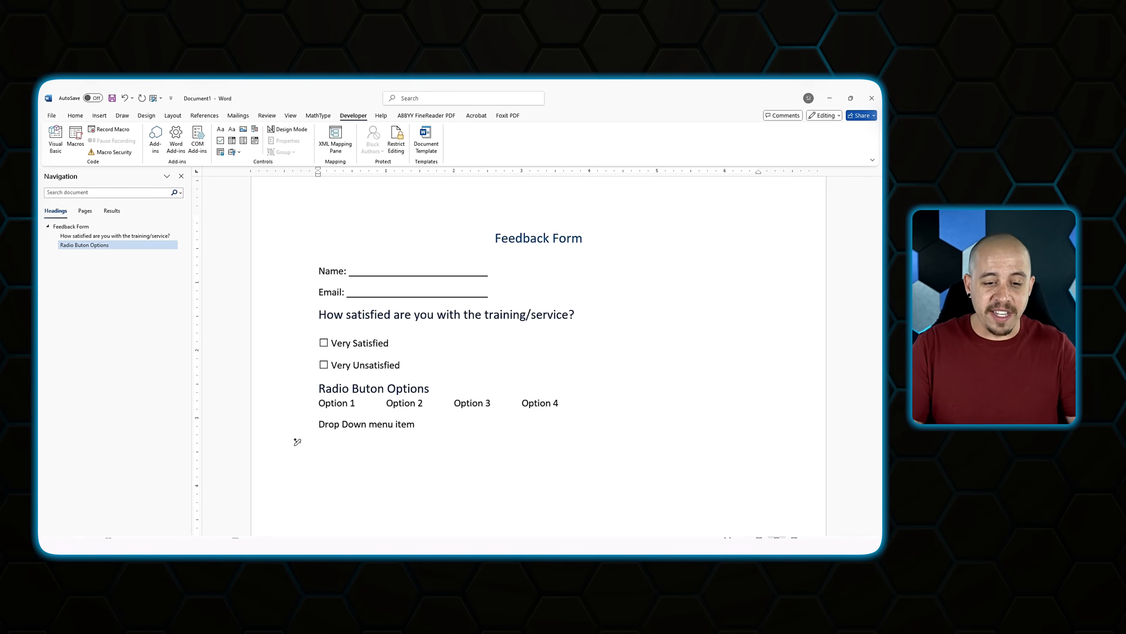
pyautogui.press('Up')
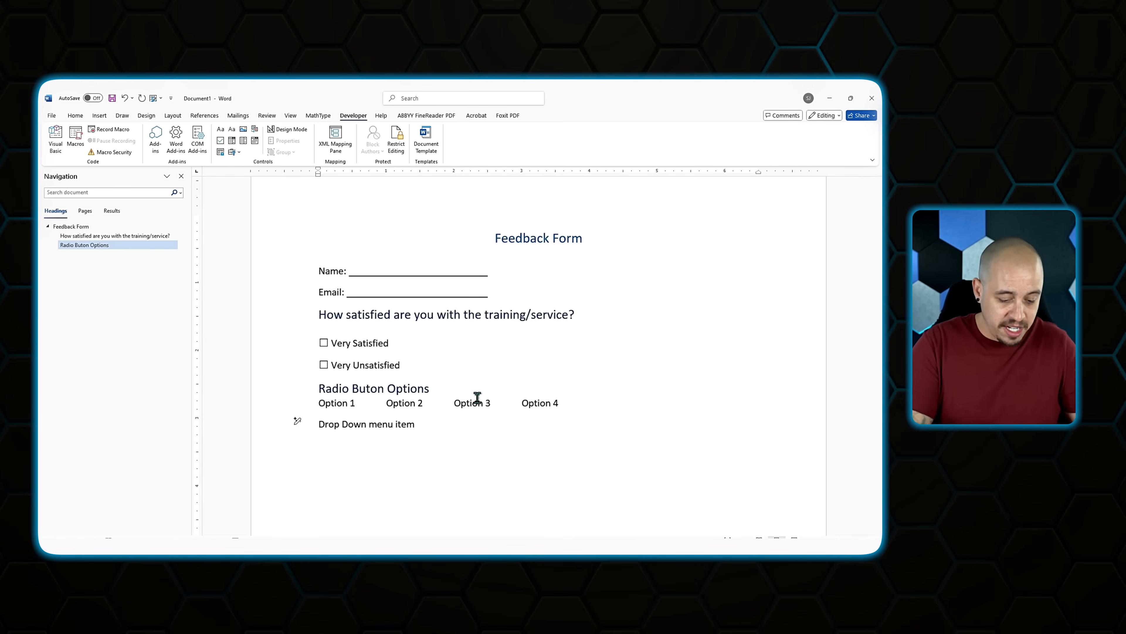
pyautogui.hotkey('ctrl', 'alt', '2')
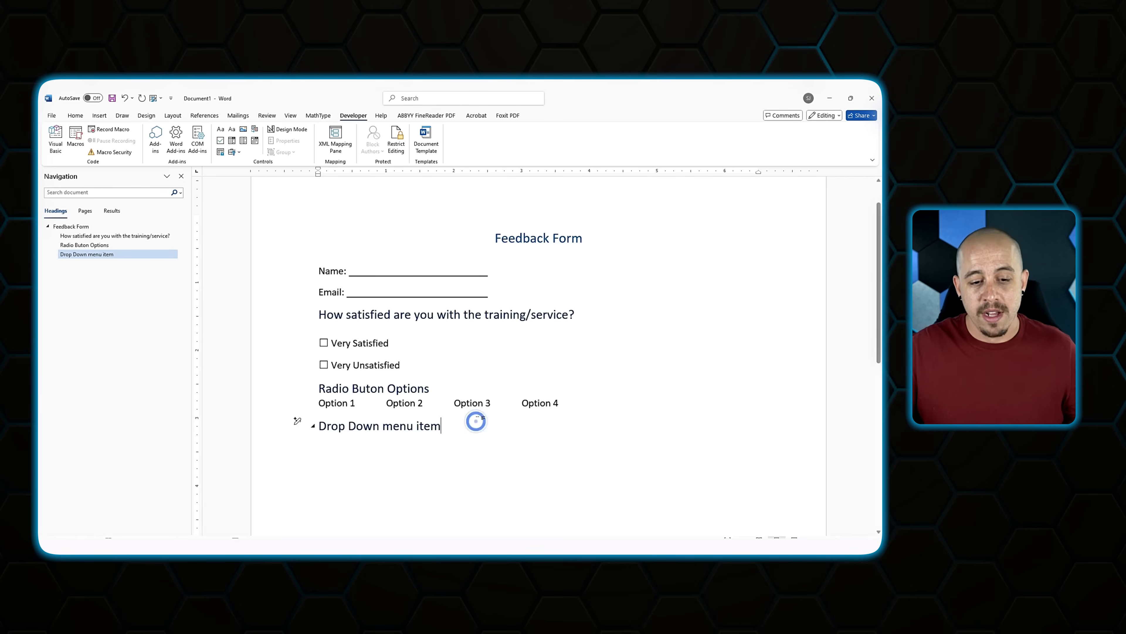
# Add the line "Please make your selection:" followed by an underscore blank under the "Drop Down menu item" heading.
pyautogui.write('Pease make y')
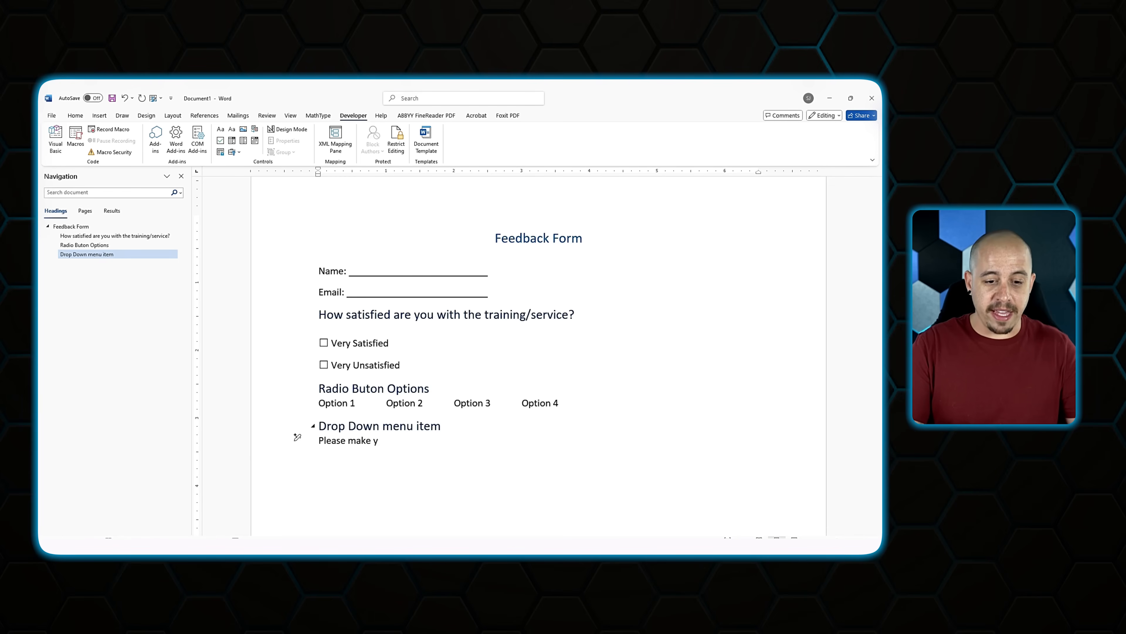
pyautogui.write('ou rselection')
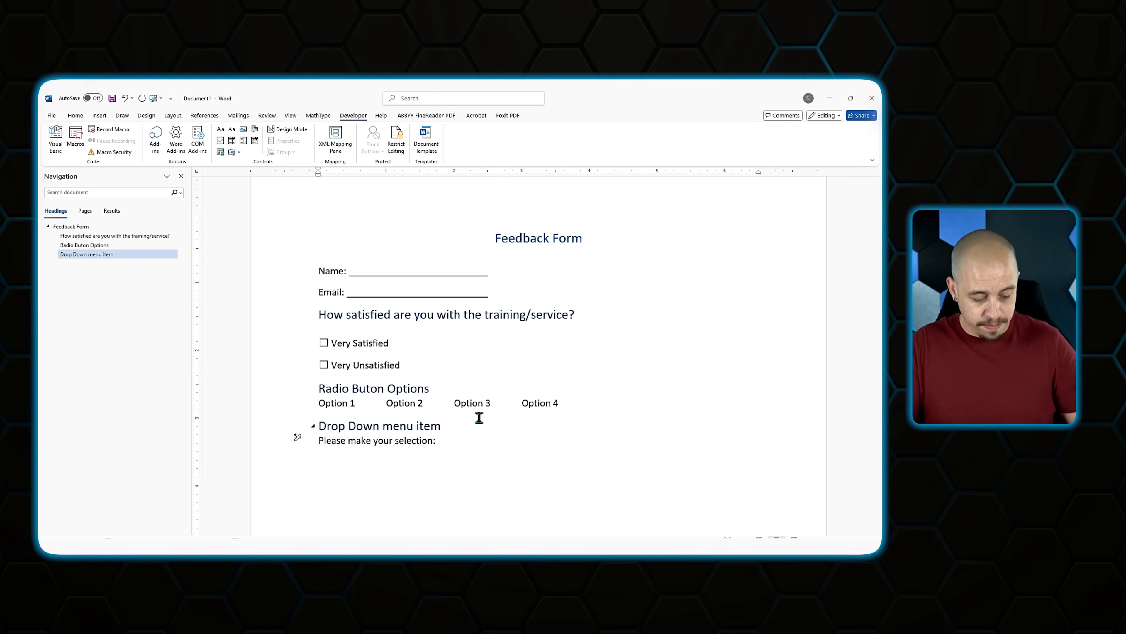
pyautogui.write(': ________________________')
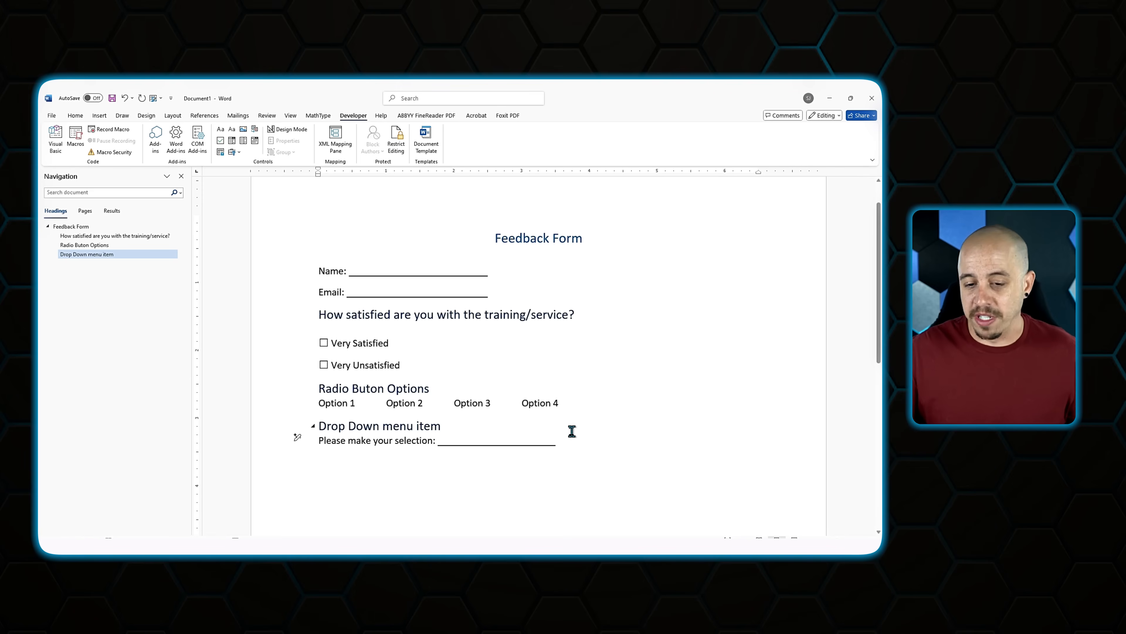
# Add a "Signature Field" line below the selection blank and format it as a level 2 heading.
pyautogui.press('Return')
pyautogui.write('Si')
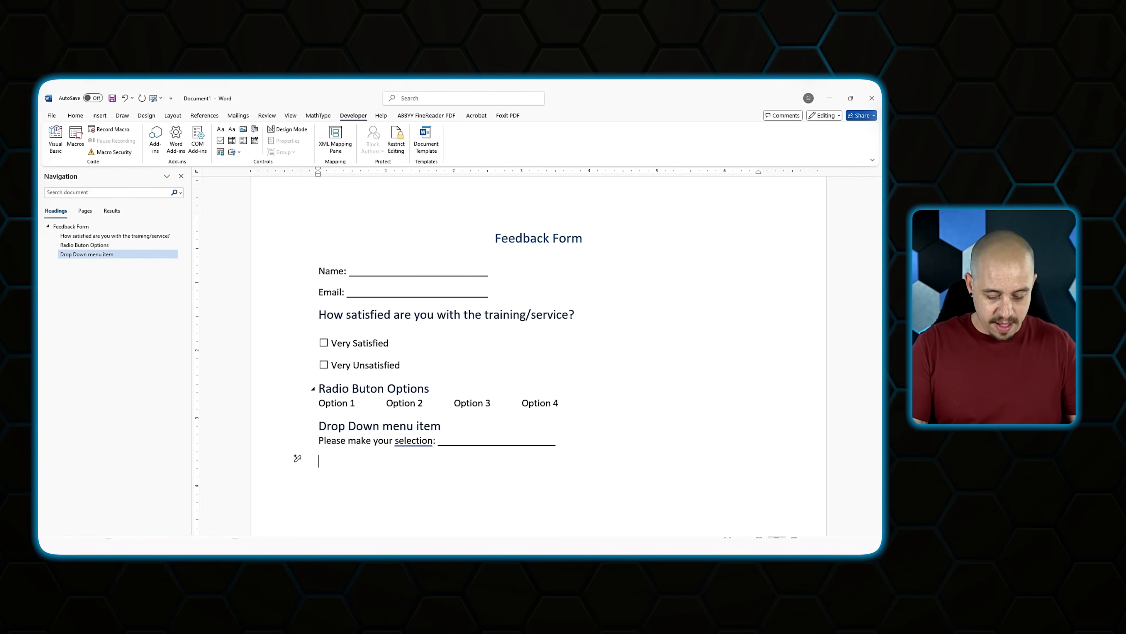
pyautogui.write('Signature Field')
pyautogui.hotkey('ctrl', 'alt', '2')
# Add the line "Signature goes right here:" followed by an underscore blank under the "Signature Field" heading.
pyautogui.press('Return')
pyautogui.write('Si')
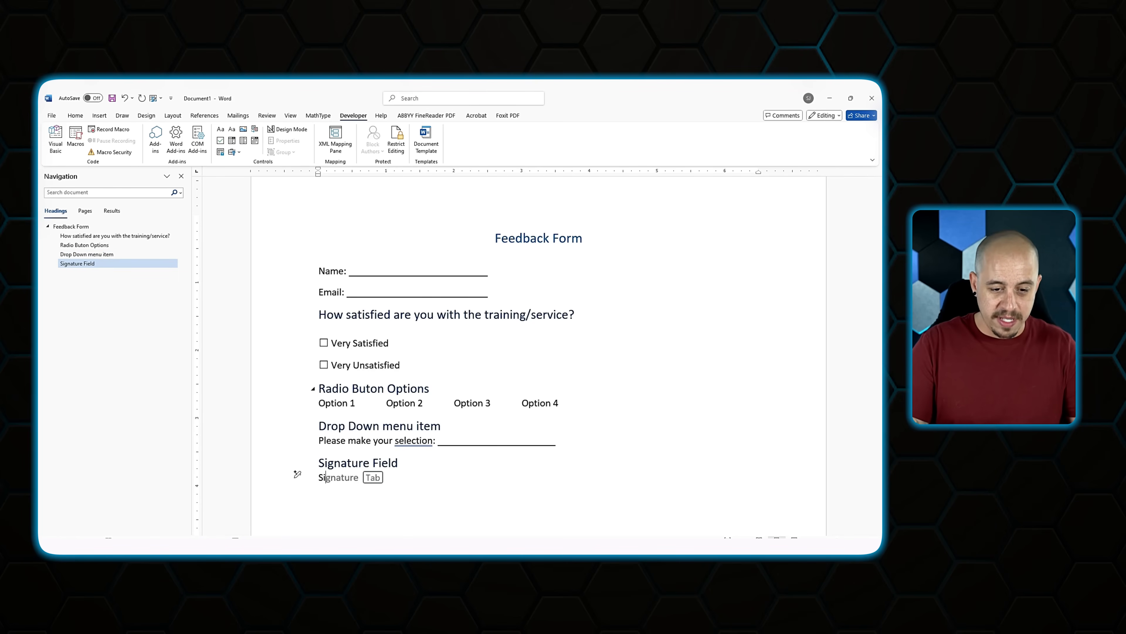
pyautogui.write('gnat')
pyautogui.press('Tab')
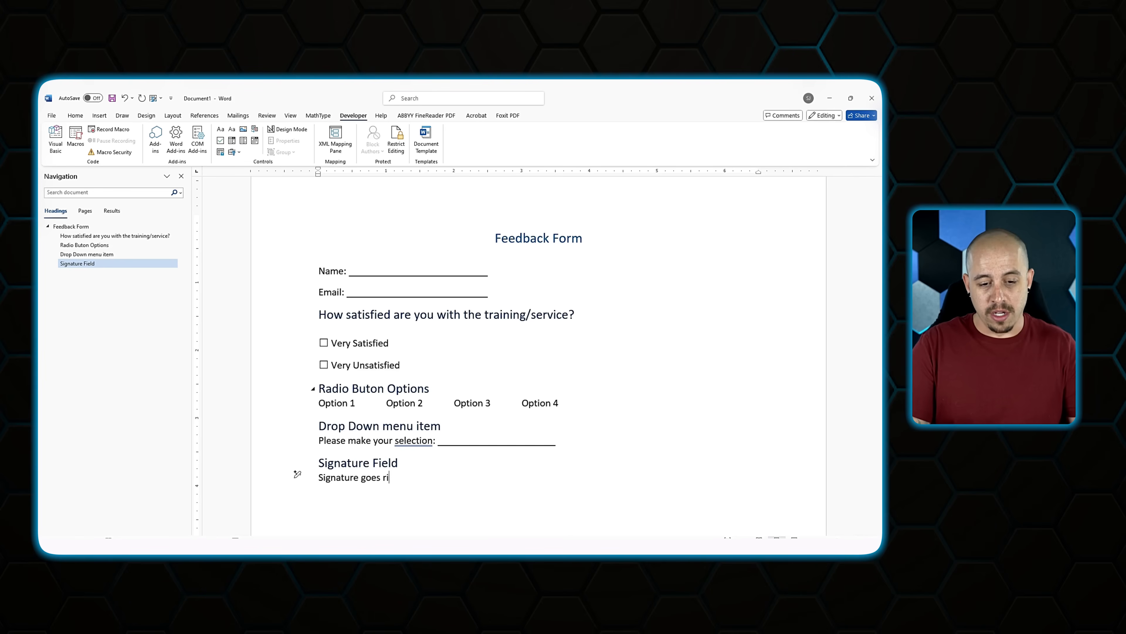
pyautogui.write('goes right here: ')
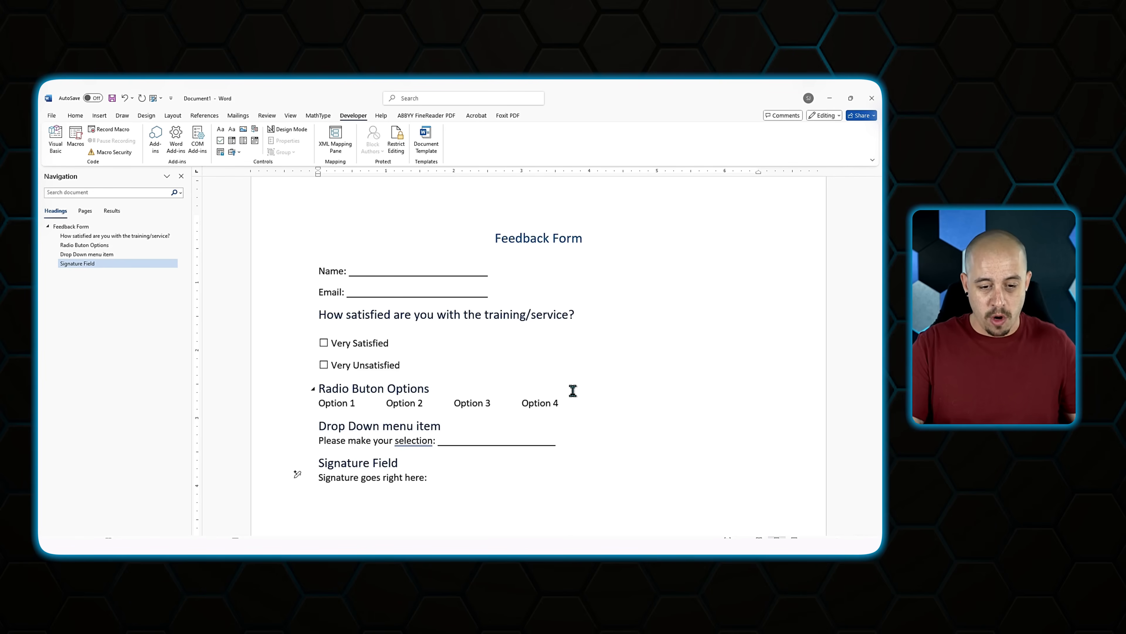
pyautogui.write('__________________')
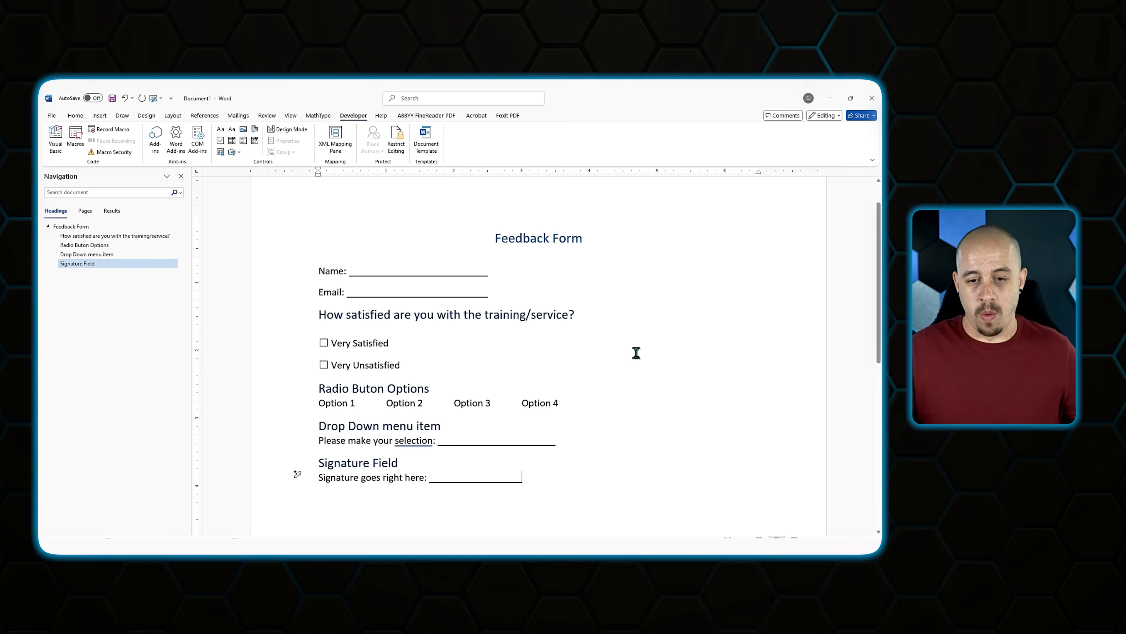
# Look at the available legacy form controls without inserting one, and review the whole form layout.
pyautogui.scroll(-2, 630, 359)
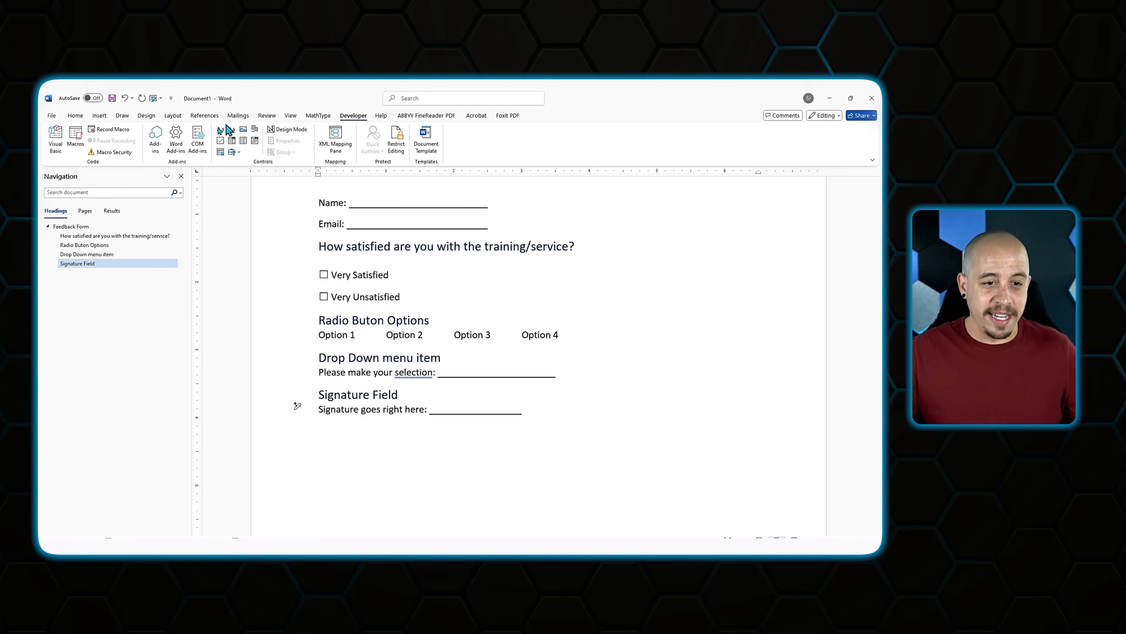
pyautogui.click(235, 152)
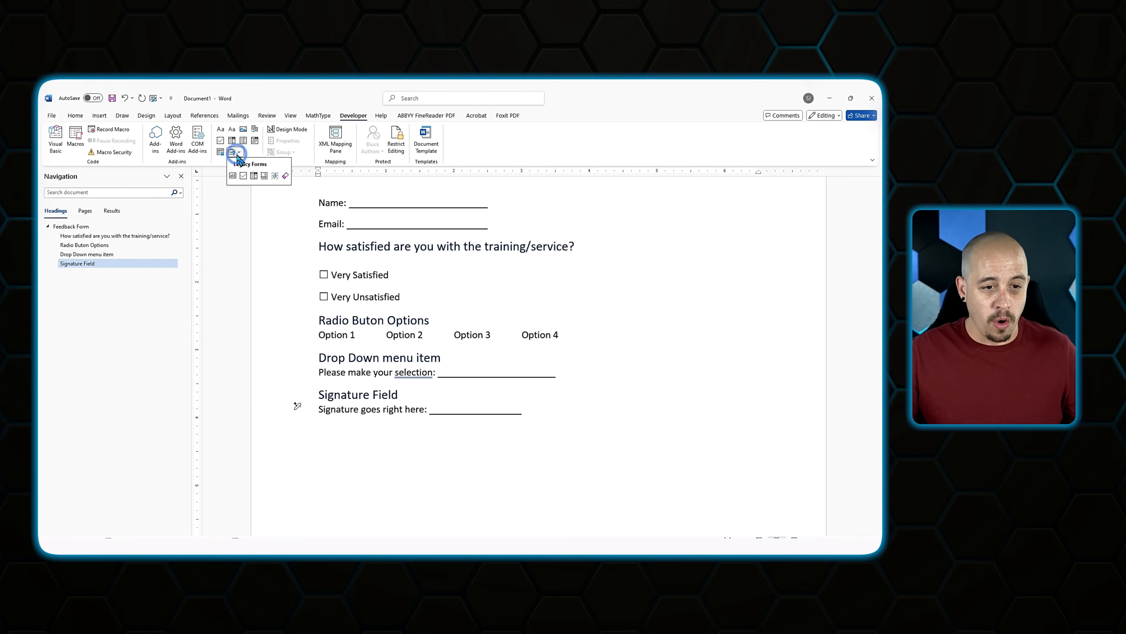
pyautogui.click(344, 337)
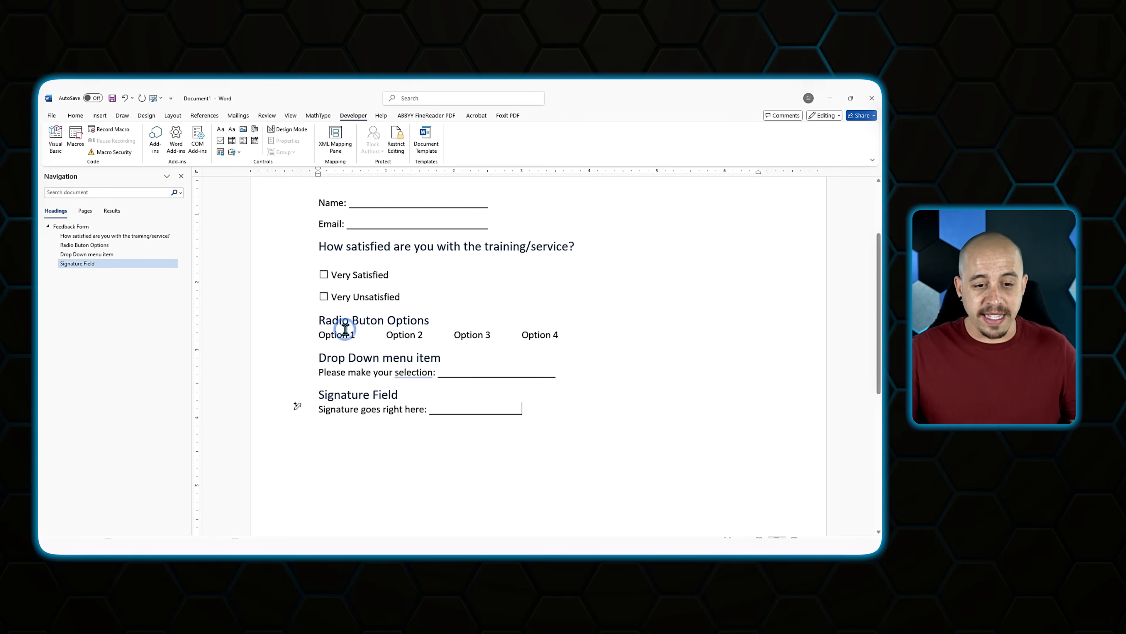
pyautogui.scroll(3, 523, 312)
pyautogui.scroll(-2, 507, 332)
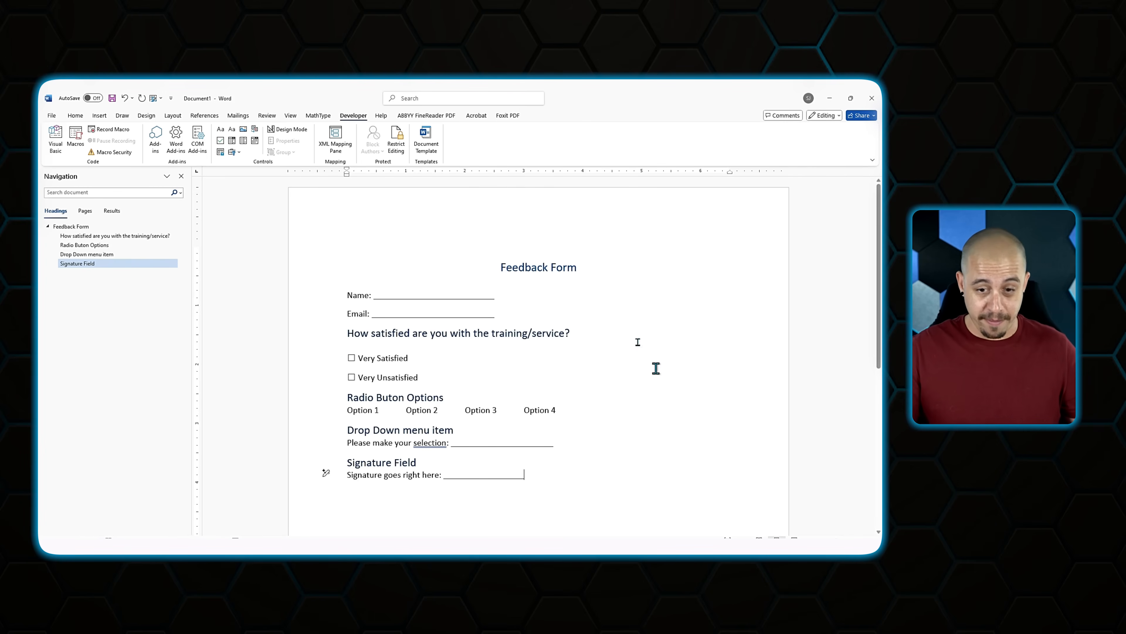
# Choose PDF (*.pdf) as the file type for saving a copy of Feedback Form in the forms folder.
pyautogui.click(52, 116)
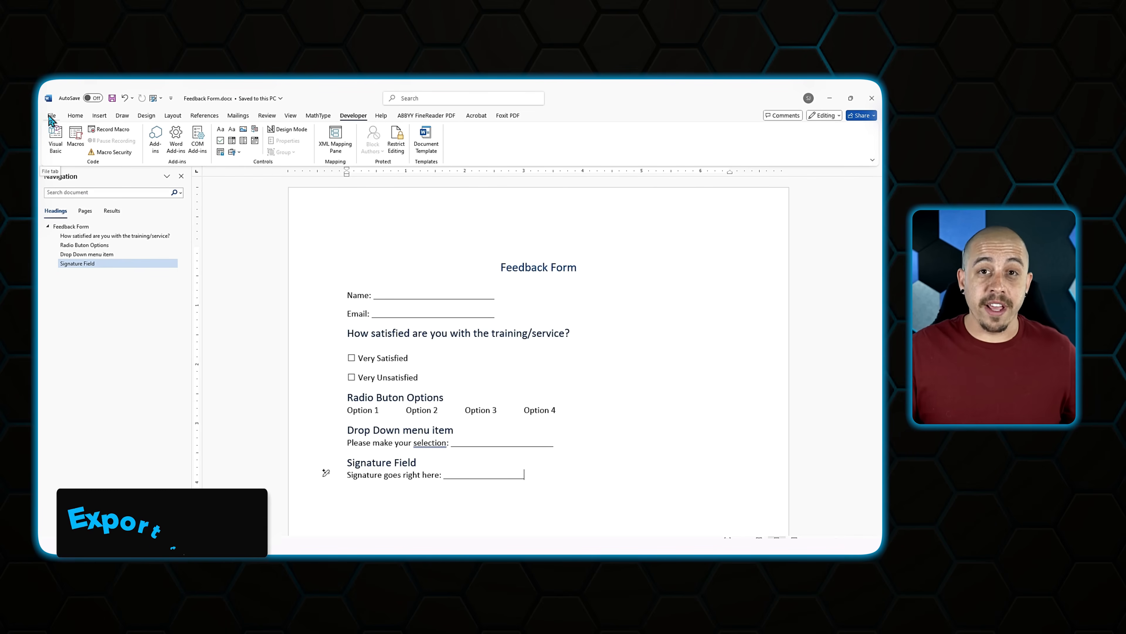
pyautogui.click(52, 116)
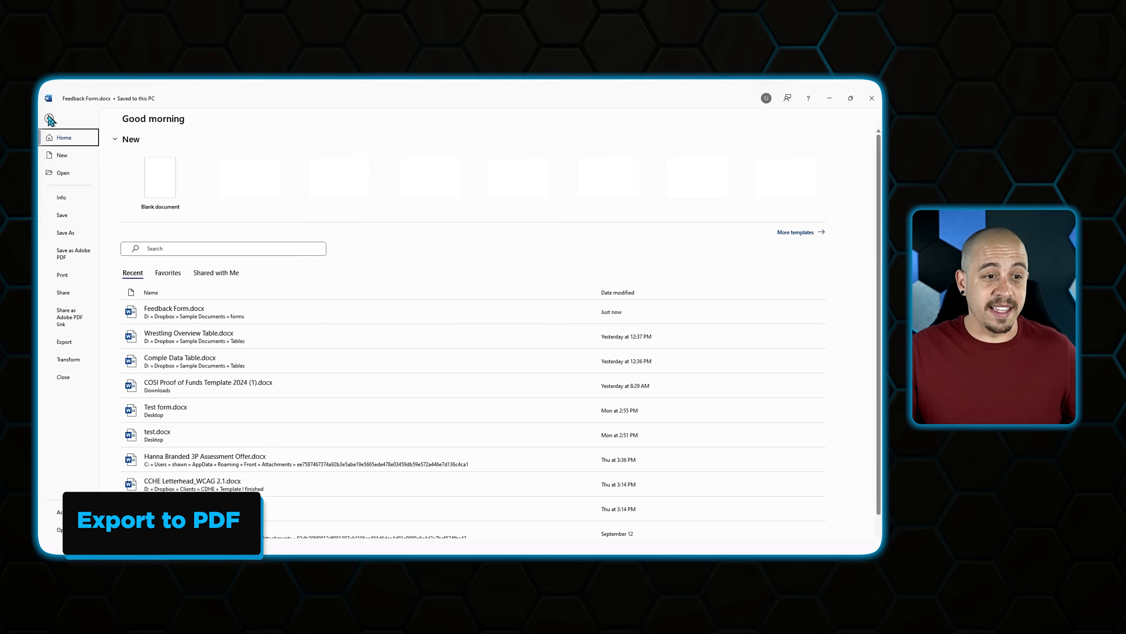
pyautogui.click(70, 234)
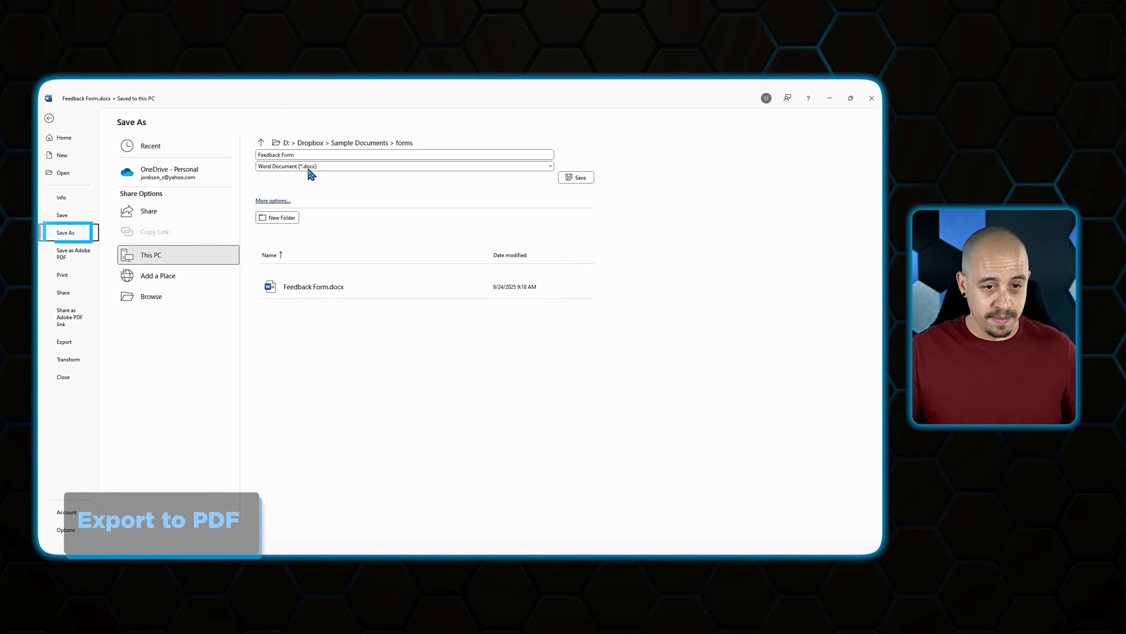
pyautogui.click(309, 166)
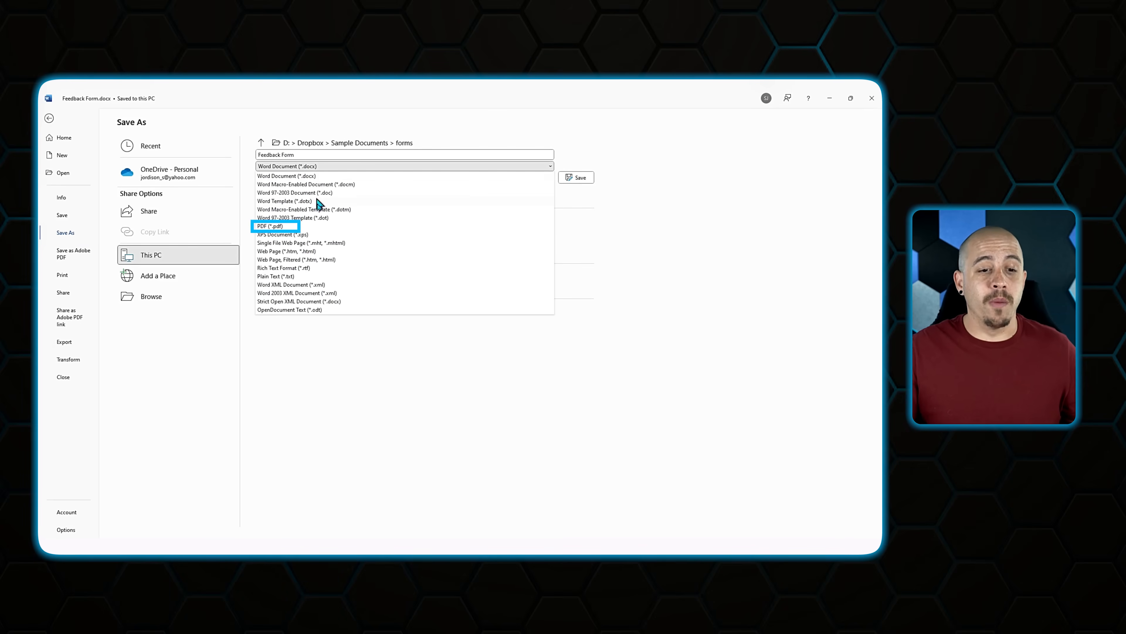
pyautogui.click(313, 227)
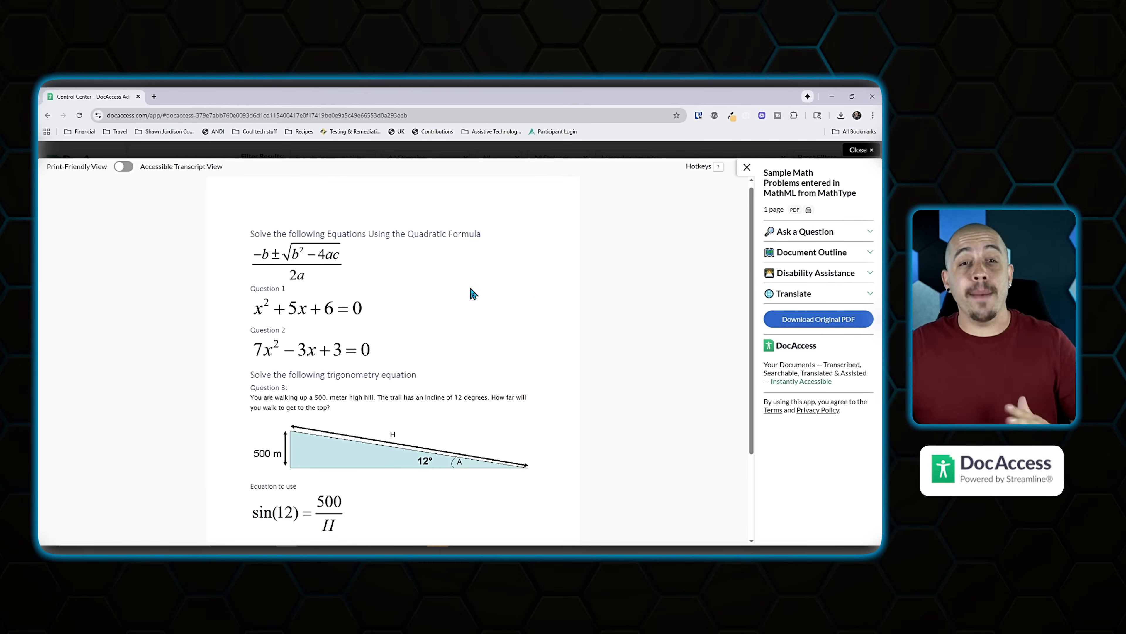
# Review the sample math document in DocAccess's print-friendly view and switch it to the accessible transcript view.
pyautogui.scroll(-3, 472, 287)
pyautogui.scroll(3, 471, 282)
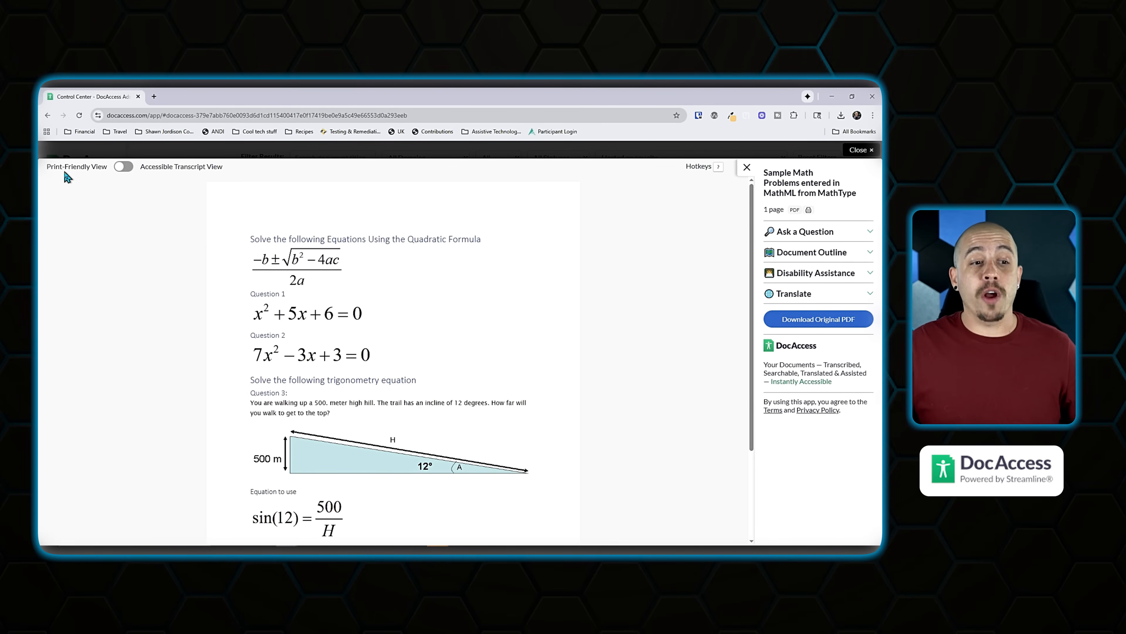
pyautogui.scroll(-3, 410, 240)
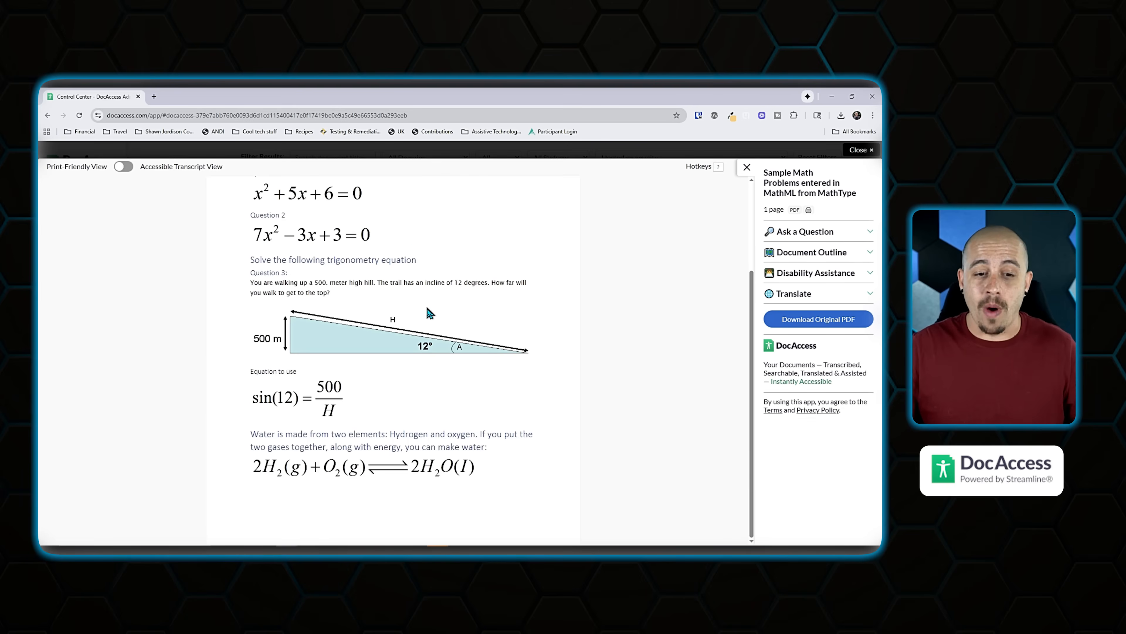
pyautogui.scroll(3, 434, 316)
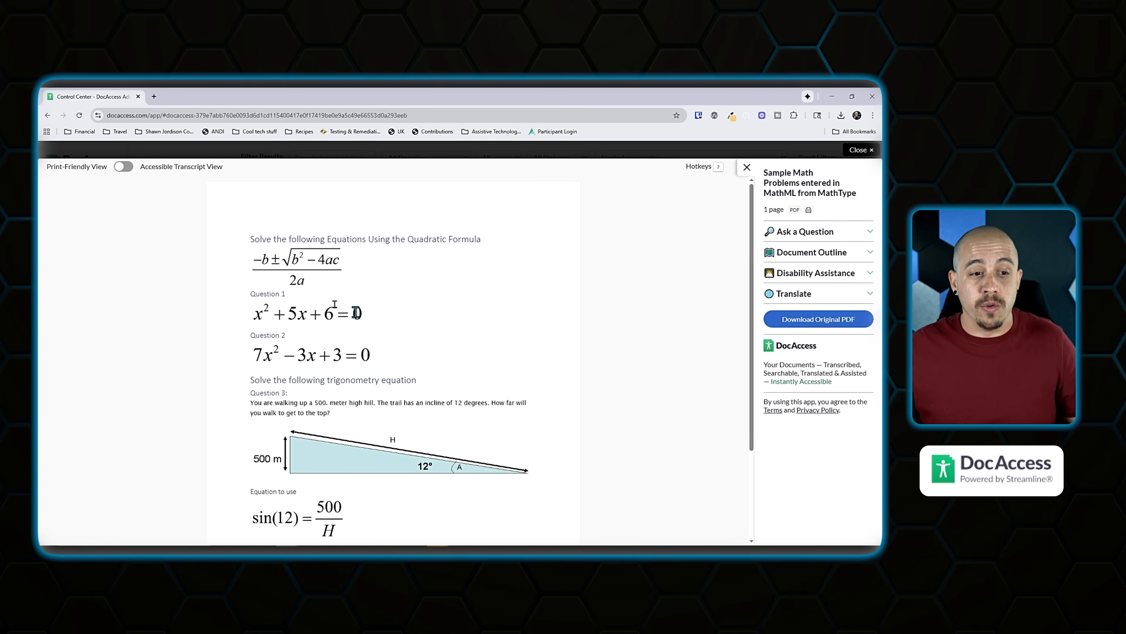
pyautogui.click(124, 167)
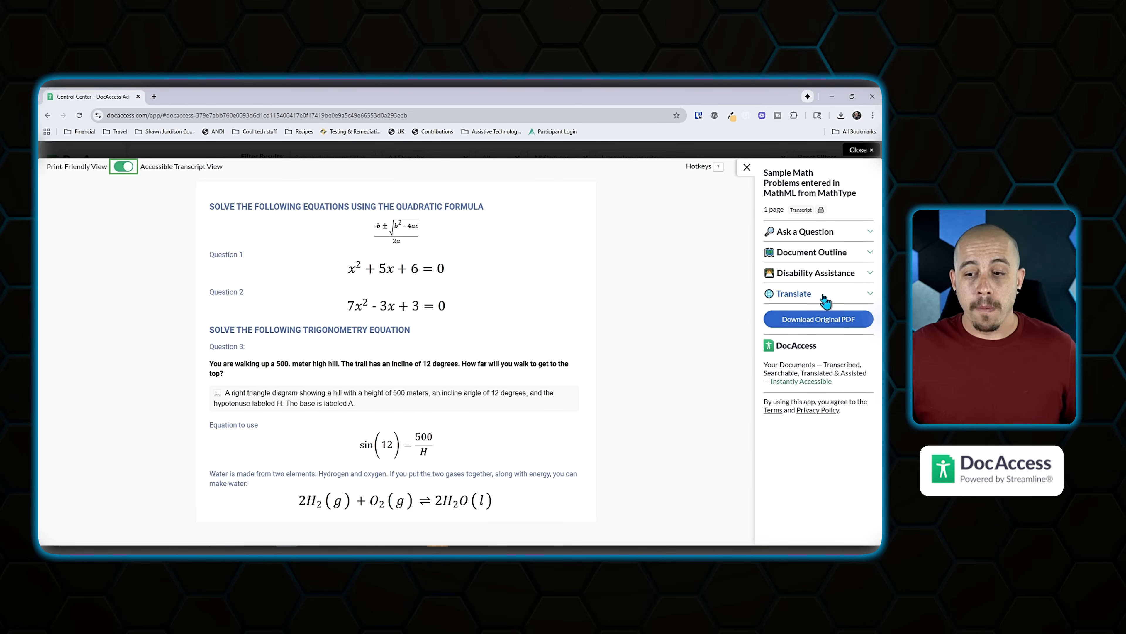
# Expand the document outline and examine the transcript's first heading, its formula and the text description of the triangle diagram.
pyautogui.click(826, 252)
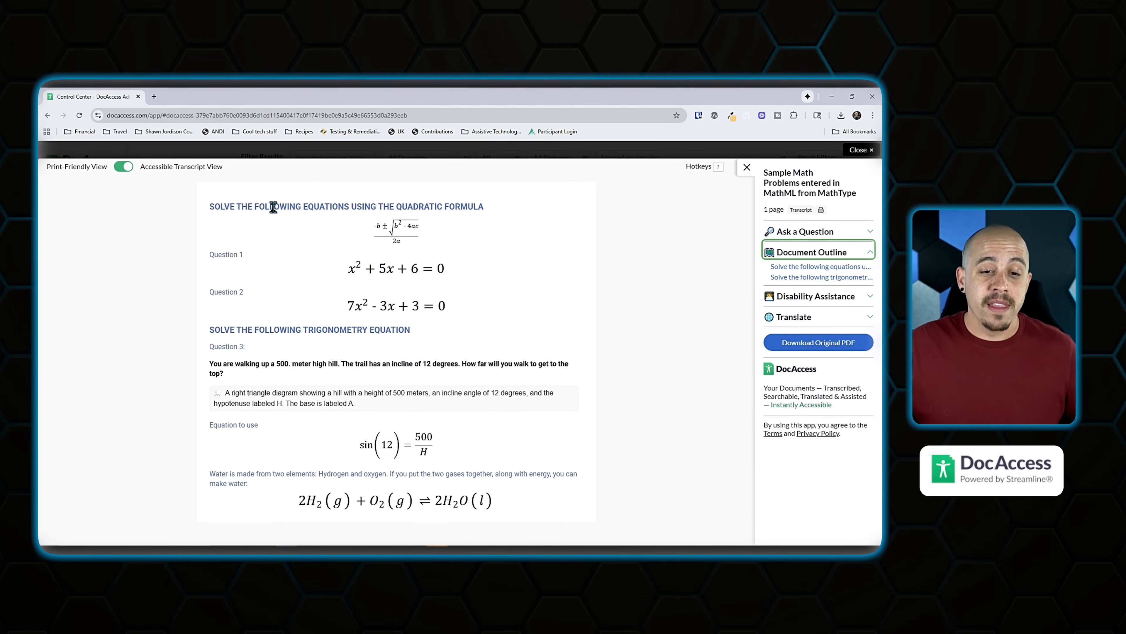
pyautogui.moveTo(273, 206); pyautogui.dragTo(358, 204)
pyautogui.click(396, 234)
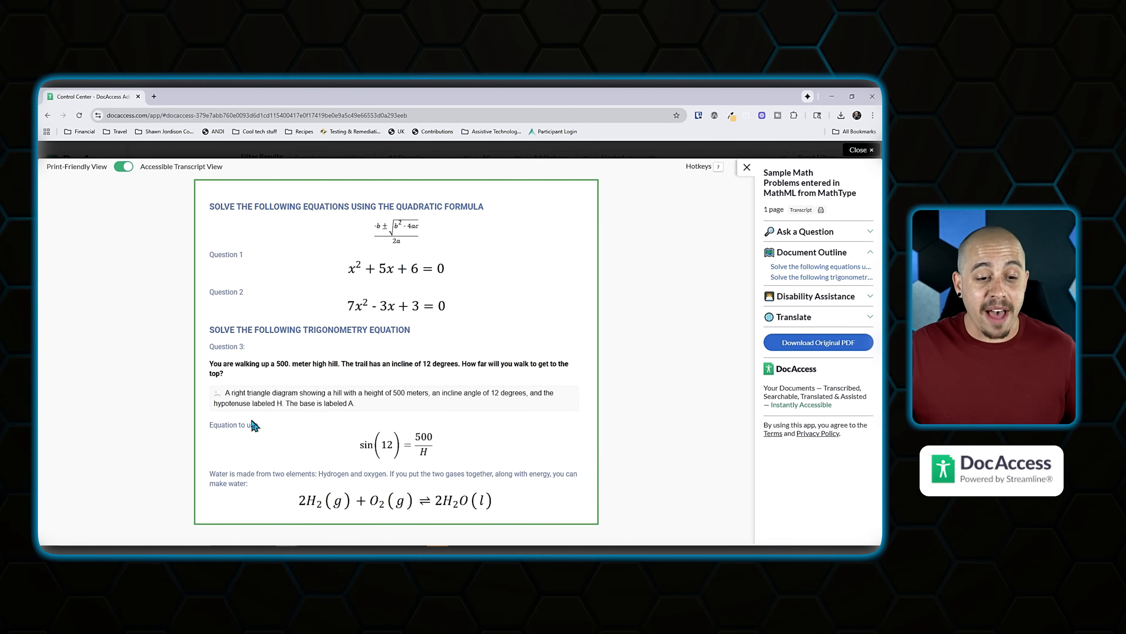
pyautogui.moveTo(228, 392); pyautogui.dragTo(427, 410)
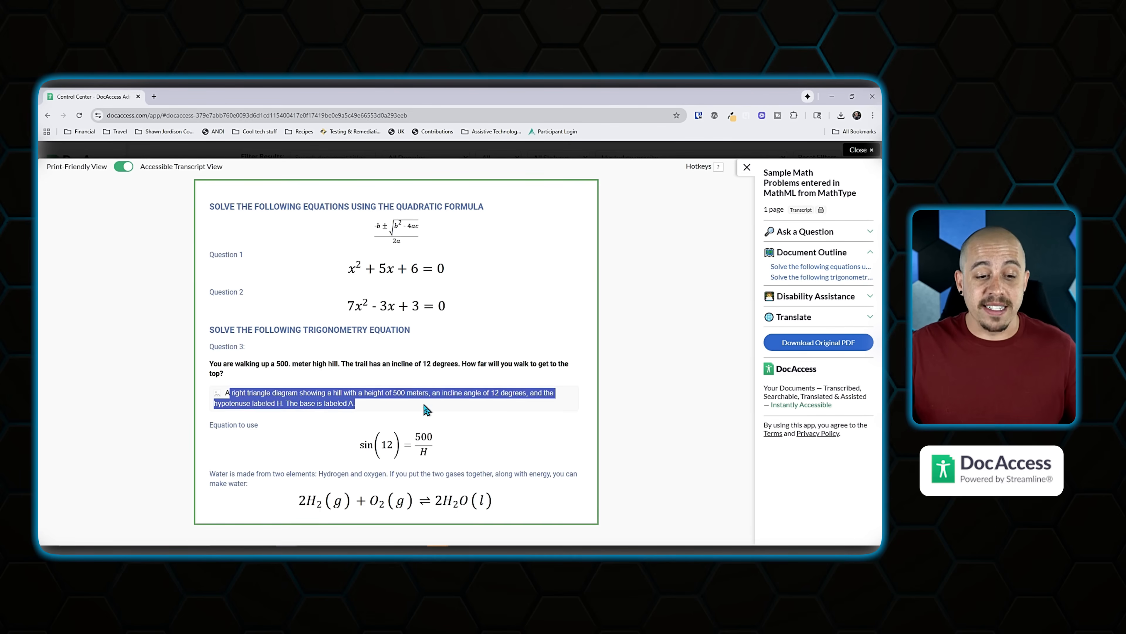
pyautogui.click(316, 404)
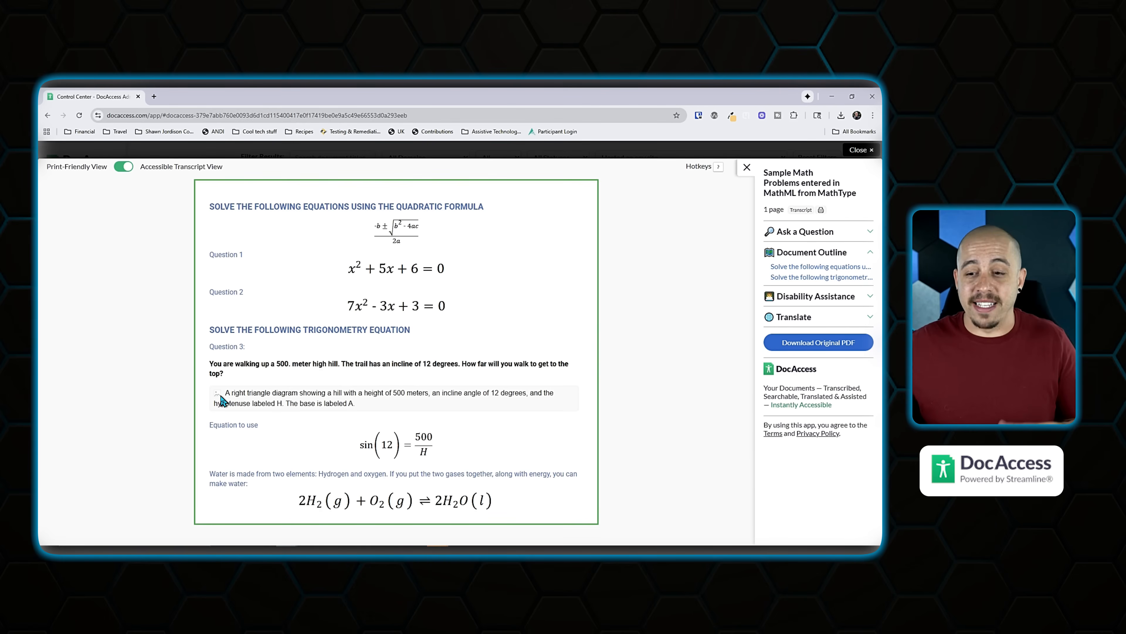
# Expand the Disability Assistance information and read through its visual interpreter details.
pyautogui.click(841, 295)
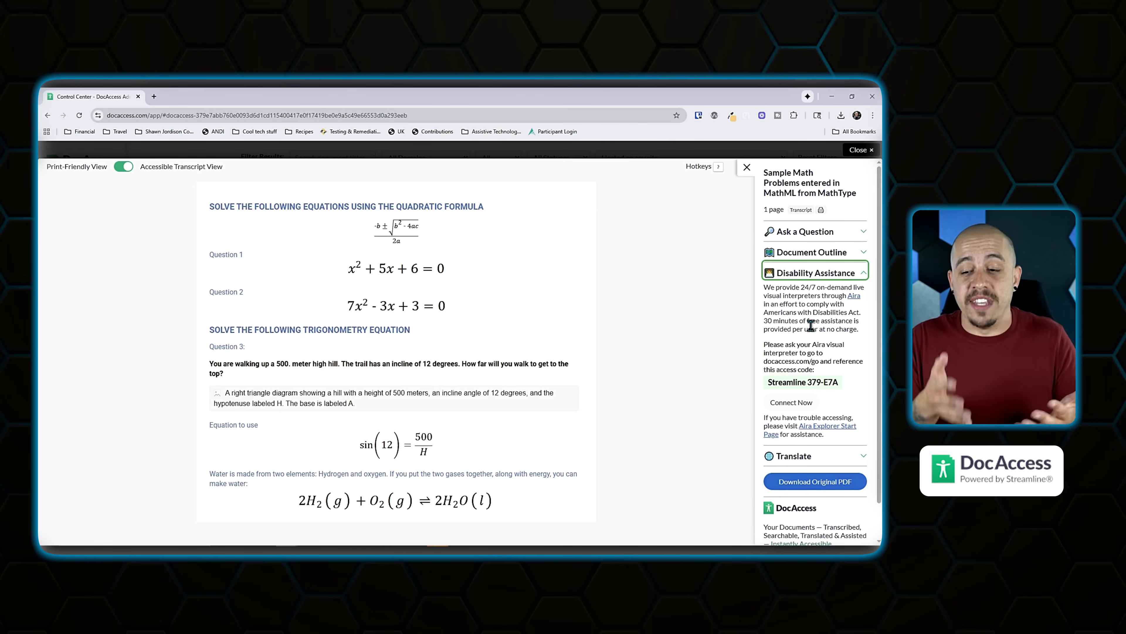
pyautogui.scroll(-2, 825, 341)
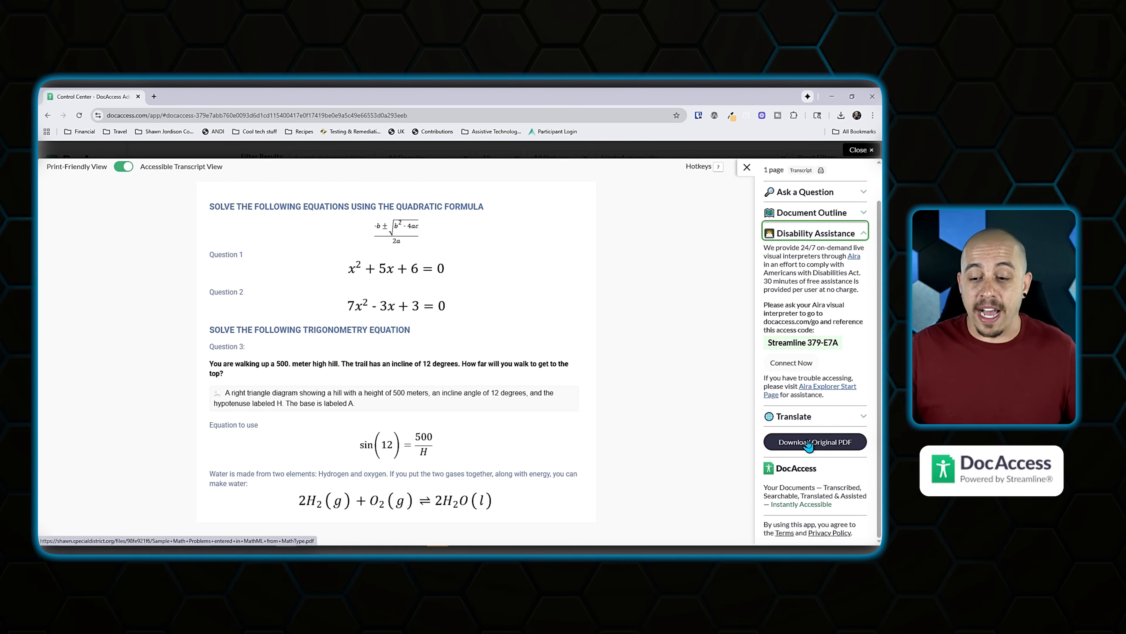
# Expand the Translate options for the sample math document.
pyautogui.click(811, 417)
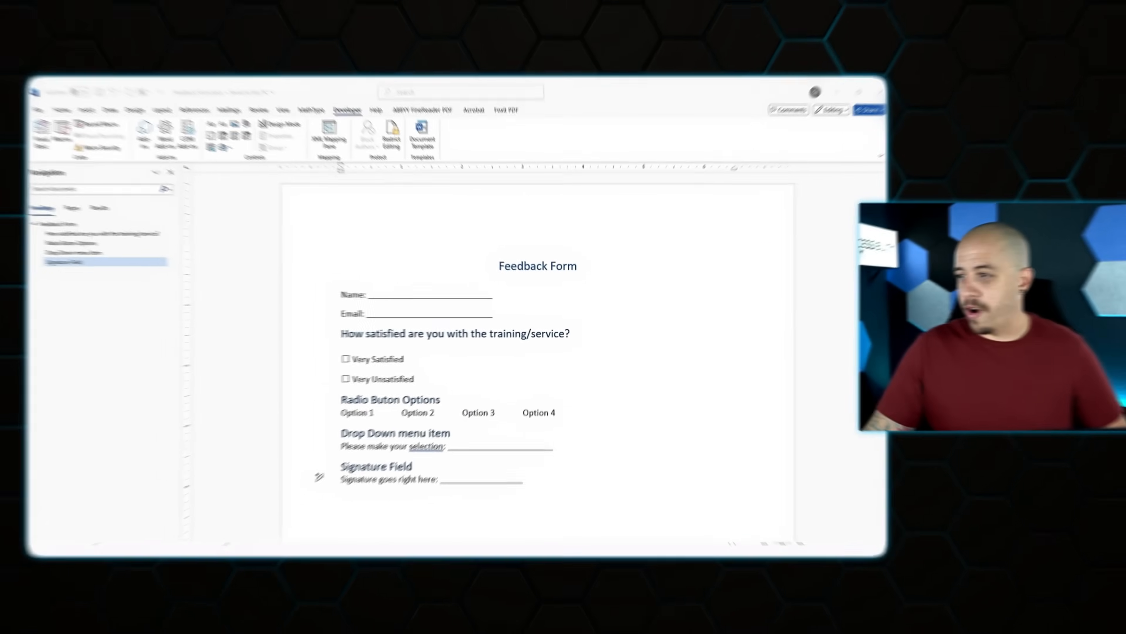
# Switch to Feedback Form.pdf in Acrobat, open its accessibility tags and check those from the Name blank to the satisfaction heading.
pyautogui.hotkey('alt', 'Tab')
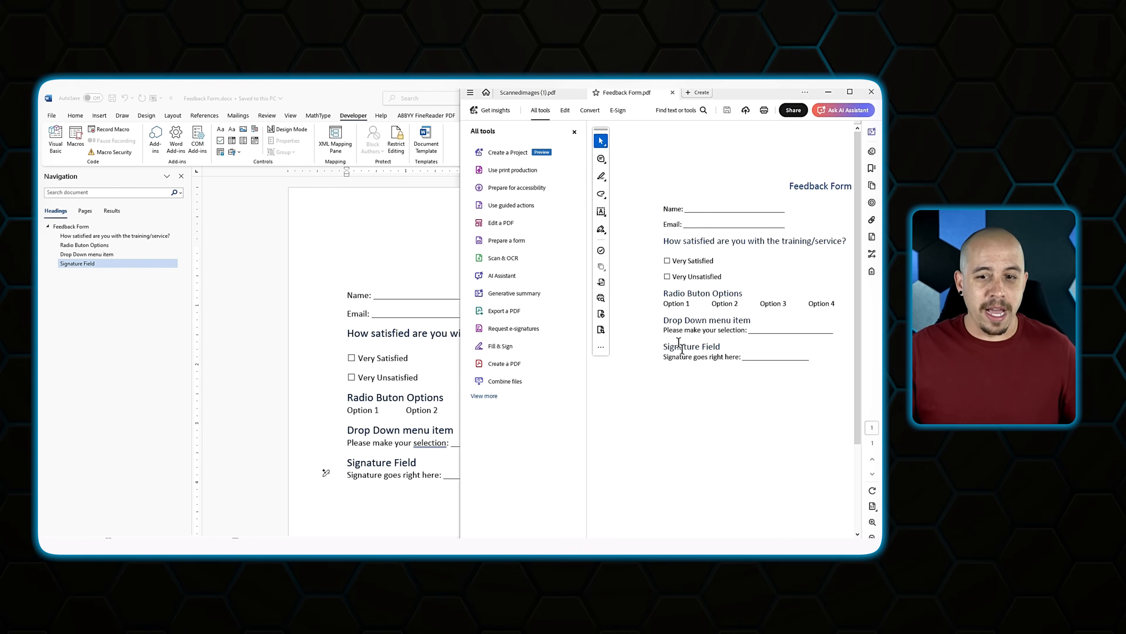
pyautogui.click(849, 91)
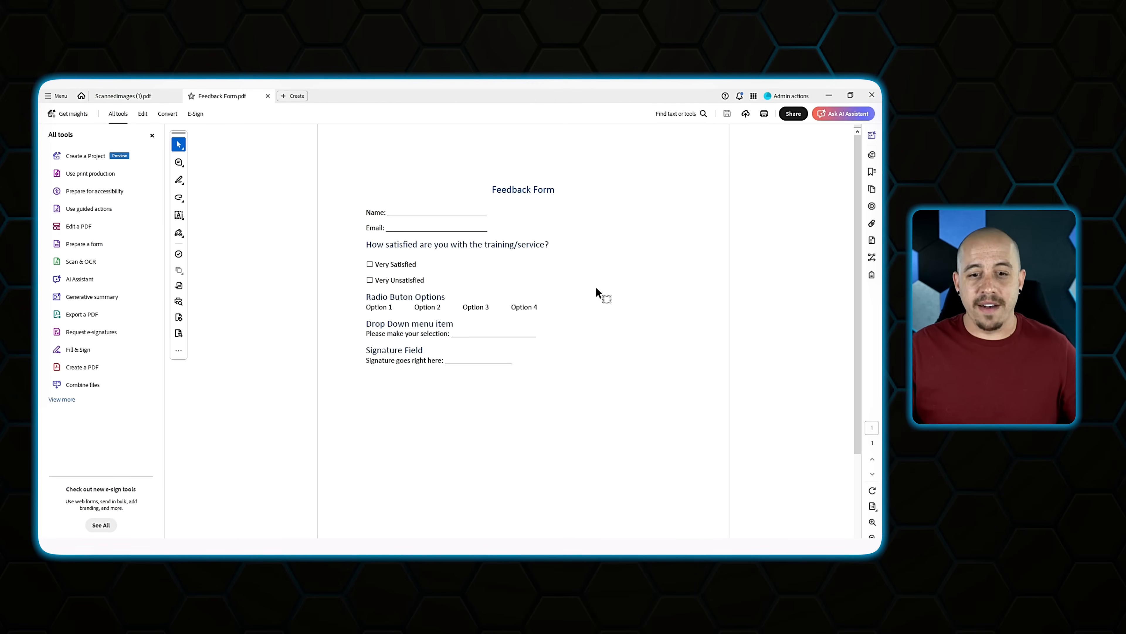
pyautogui.click(872, 275)
pyautogui.click(731, 182)
pyautogui.press('Down')
pyautogui.press('Down')
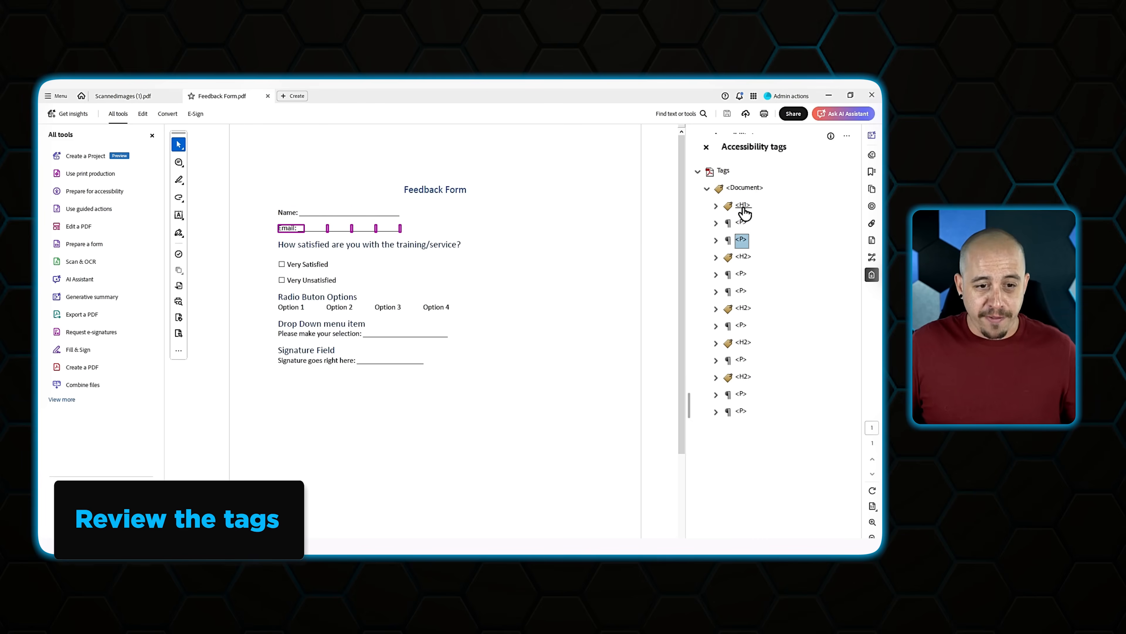
pyautogui.press('Down')
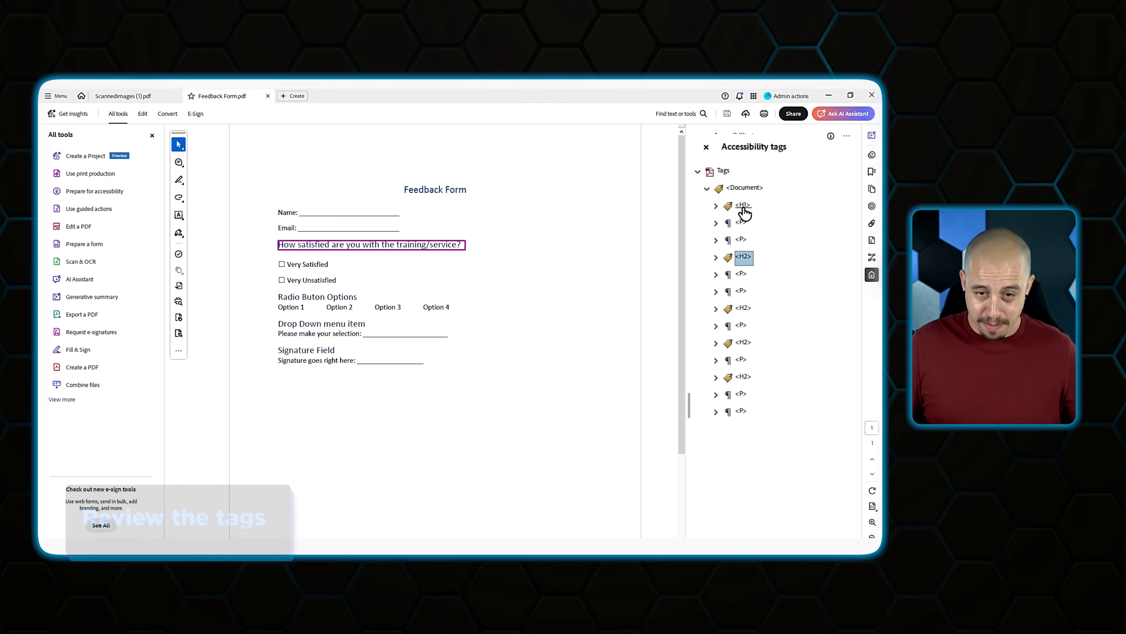
# Expand the paragraph tags of the Very Satisfied and Very Unsatisfied check boxes and examine their content.
pyautogui.press('Down')
pyautogui.press('Right')
pyautogui.press('Down')
pyautogui.press('Down')
pyautogui.press('Right')
pyautogui.press('Down')
pyautogui.press('Down')
pyautogui.press('Down')
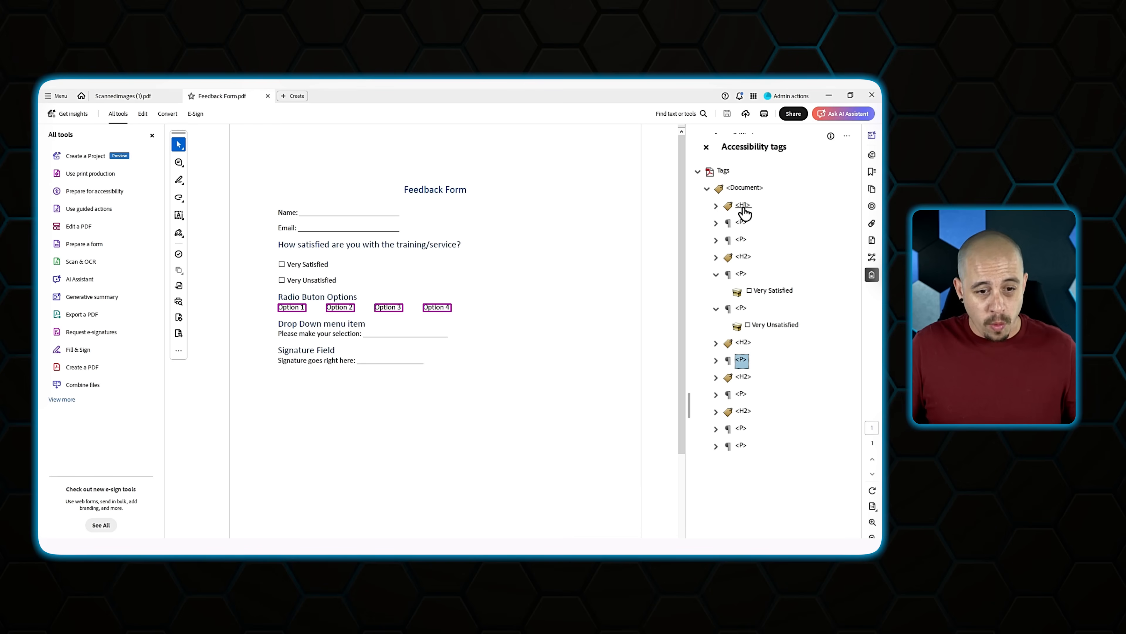
# Examine the tags from the radio button options to the document's end, expanding the options, signature and final paragraph tags.
pyautogui.press('Right')
pyautogui.press('Down')
pyautogui.press('Down')
pyautogui.press('Down')
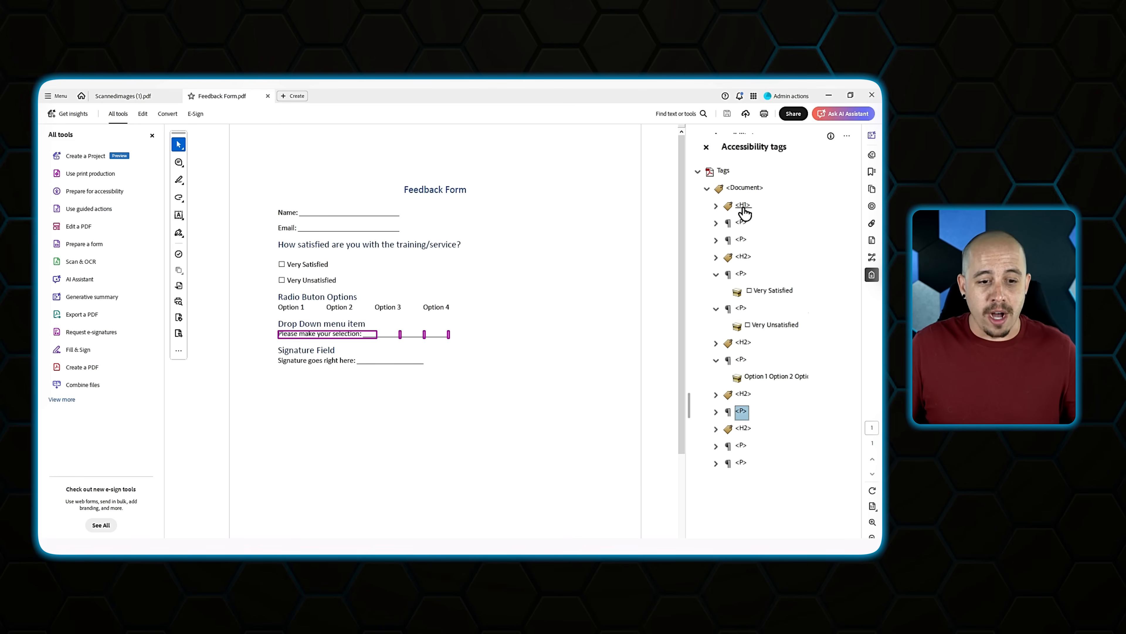
pyautogui.press('Down')
pyautogui.press('Down')
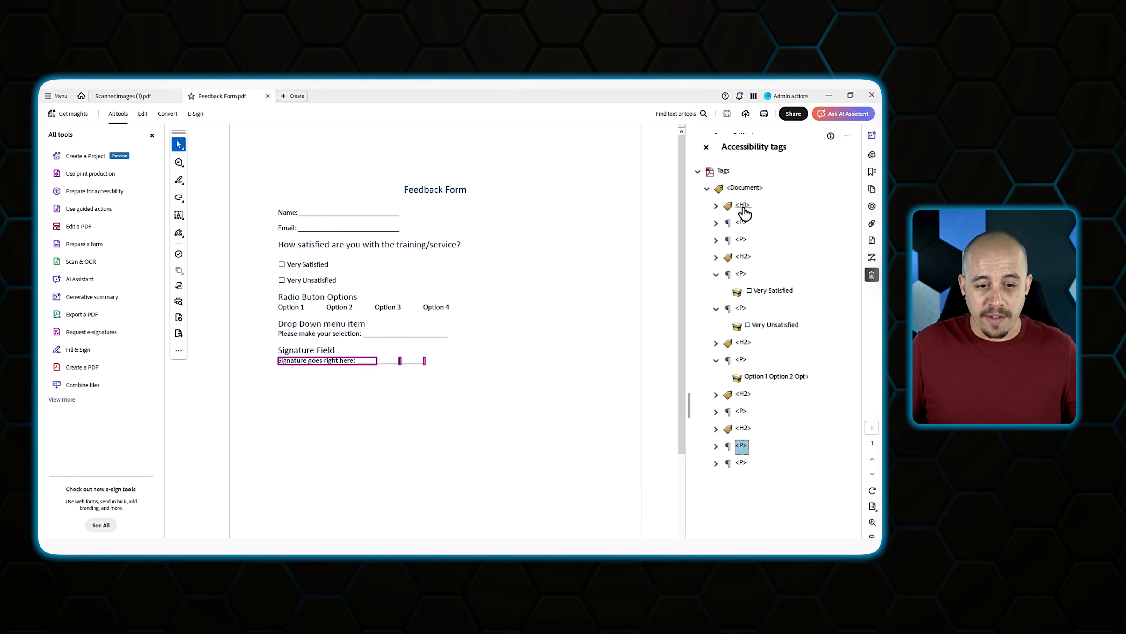
pyautogui.press('Down')
pyautogui.press('Right')
pyautogui.press('Down')
pyautogui.press('Up')
pyautogui.press('Up')
pyautogui.press('Right')
# Return to the Name and Email paragraph tags and expand both to inspect their content.
pyautogui.press('Up')
pyautogui.press('Up')
pyautogui.press('Up')
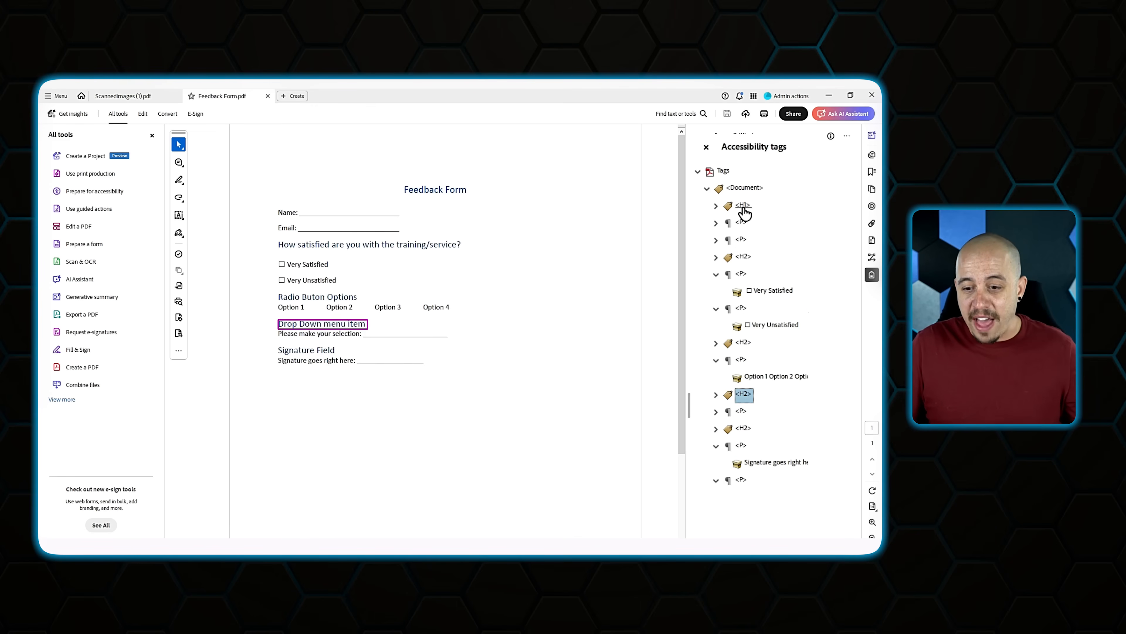
pyautogui.press('Up')
pyautogui.press('Up')
pyautogui.press('Up')
pyautogui.press('Up')
pyautogui.press('Up')
pyautogui.press('Up')
pyautogui.press('Up')
pyautogui.press('Up')
pyautogui.press('Up')
pyautogui.press('Up')
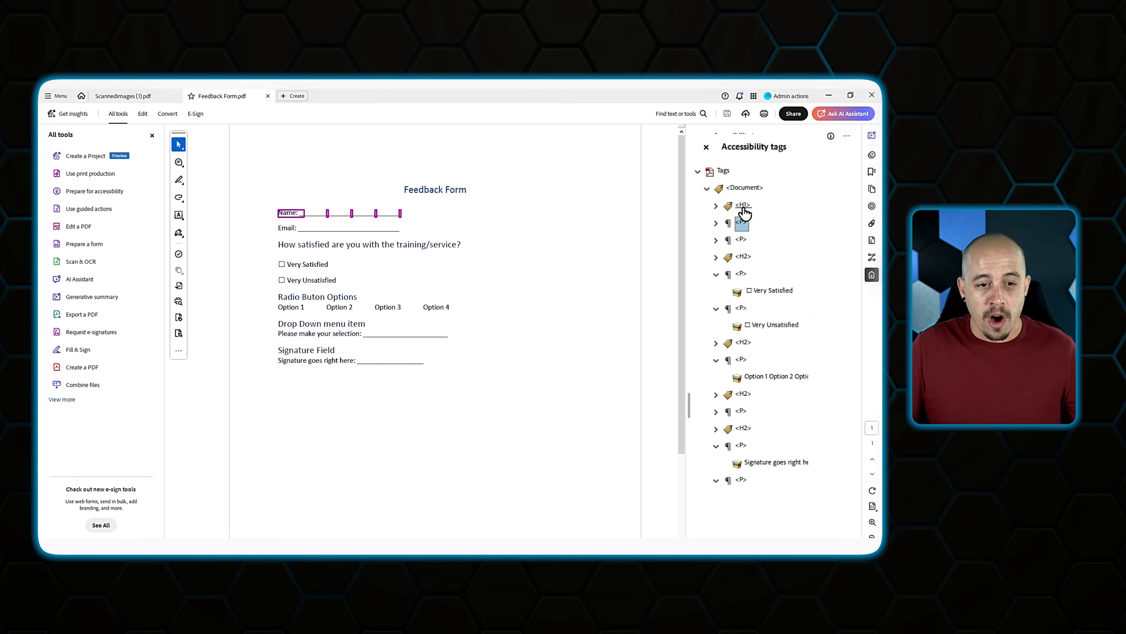
pyautogui.press('Right')
pyautogui.press('Down')
pyautogui.press('Down')
pyautogui.press('Right')
pyautogui.press('Down')
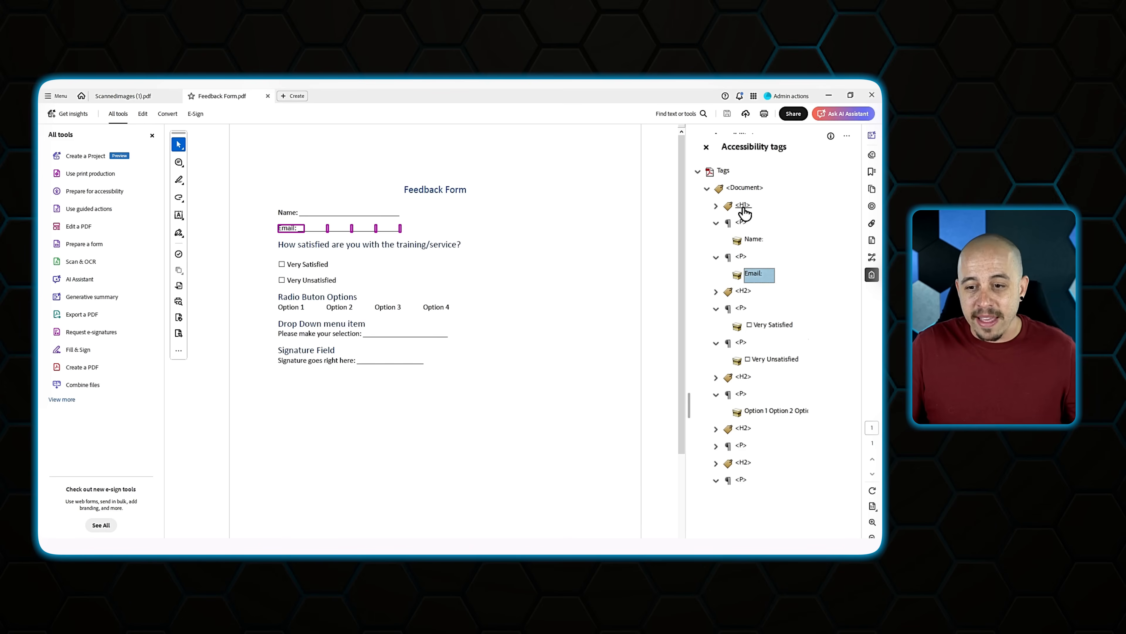
pyautogui.press('Down')
pyautogui.click(562, 188)
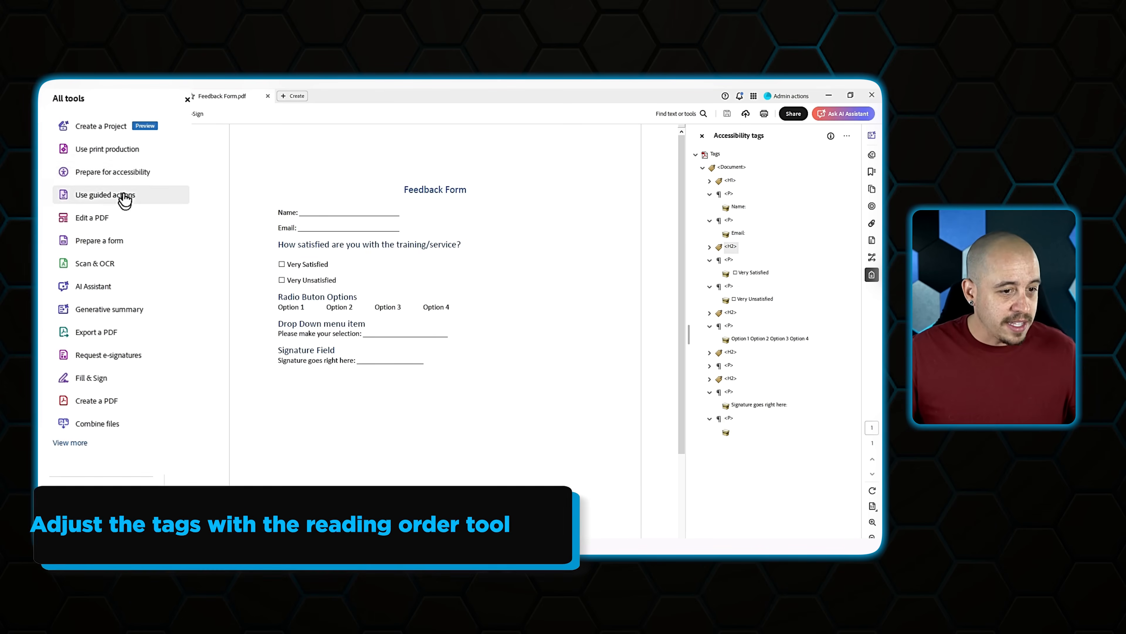
# Start the Fix reading order tool and tag the "Name:" label separately from its blank line as Text/Paragraph.
pyautogui.click(148, 178)
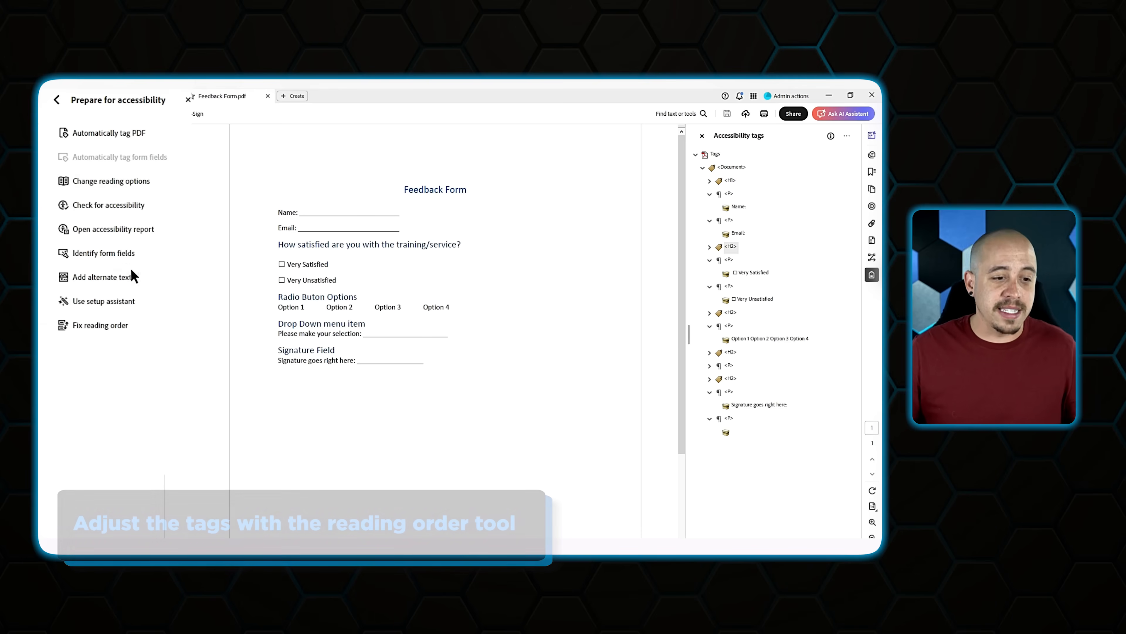
pyautogui.click(109, 332)
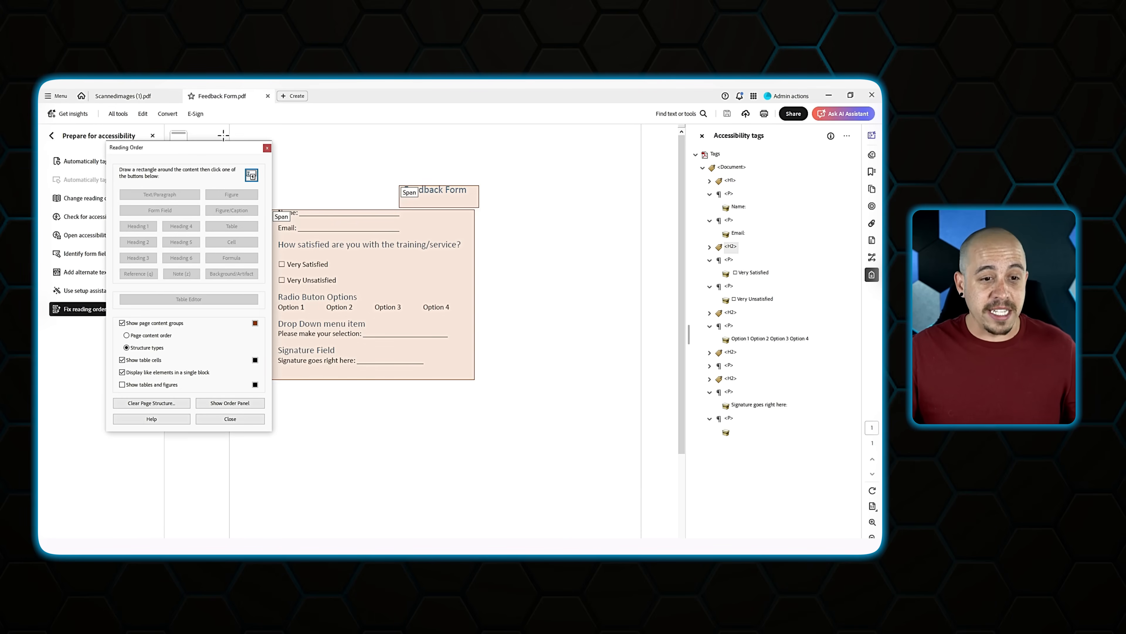
pyautogui.moveTo(277, 210); pyautogui.dragTo(298, 218)
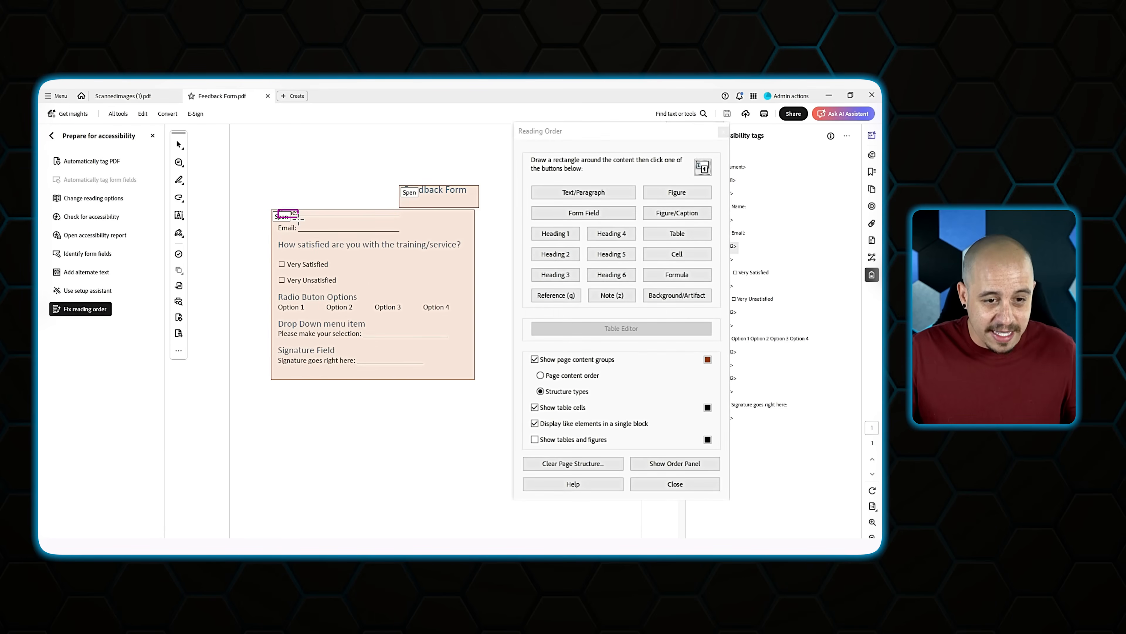
pyautogui.click(593, 198)
# Turn off the display of like elements in a single block and tag the "Email:" label as Text/Paragraph.
pyautogui.moveTo(269, 219); pyautogui.dragTo(300, 237)
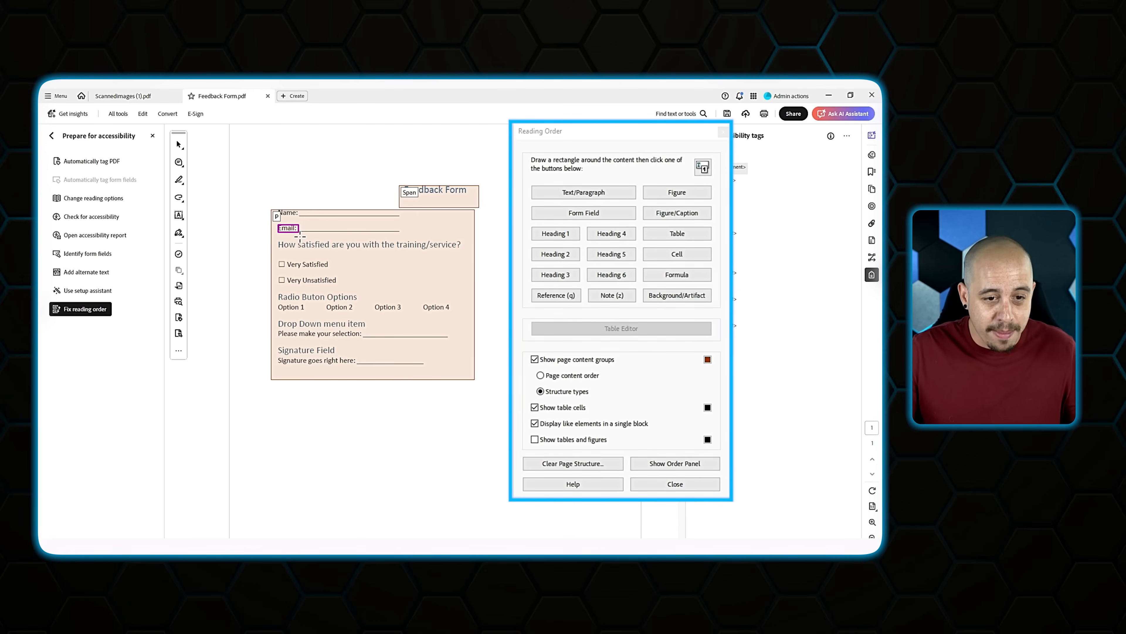
pyautogui.click(577, 360)
pyautogui.click(577, 360)
pyautogui.click(580, 421)
pyautogui.click(576, 196)
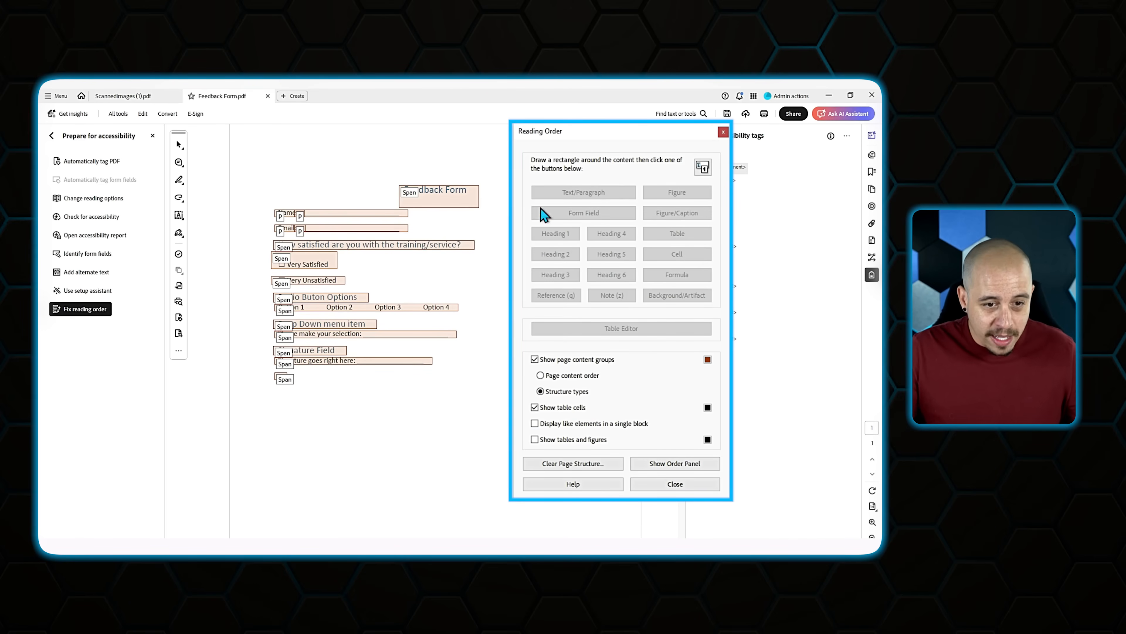
# Tag the "Please make your selection:" and "Signature goes right here:" labels as Text/Paragraph and close Reading Order.
pyautogui.click(271, 330)
pyautogui.moveTo(272, 329); pyautogui.dragTo(362, 340)
pyautogui.click(583, 192)
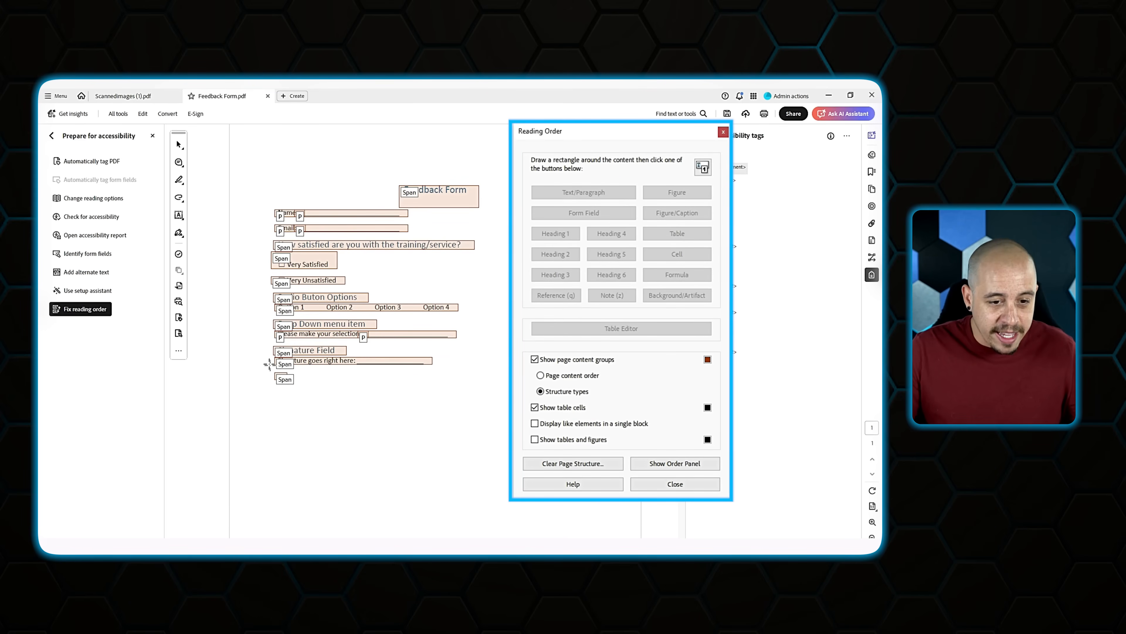
pyautogui.moveTo(270, 355); pyautogui.dragTo(355, 367)
pyautogui.click(589, 190)
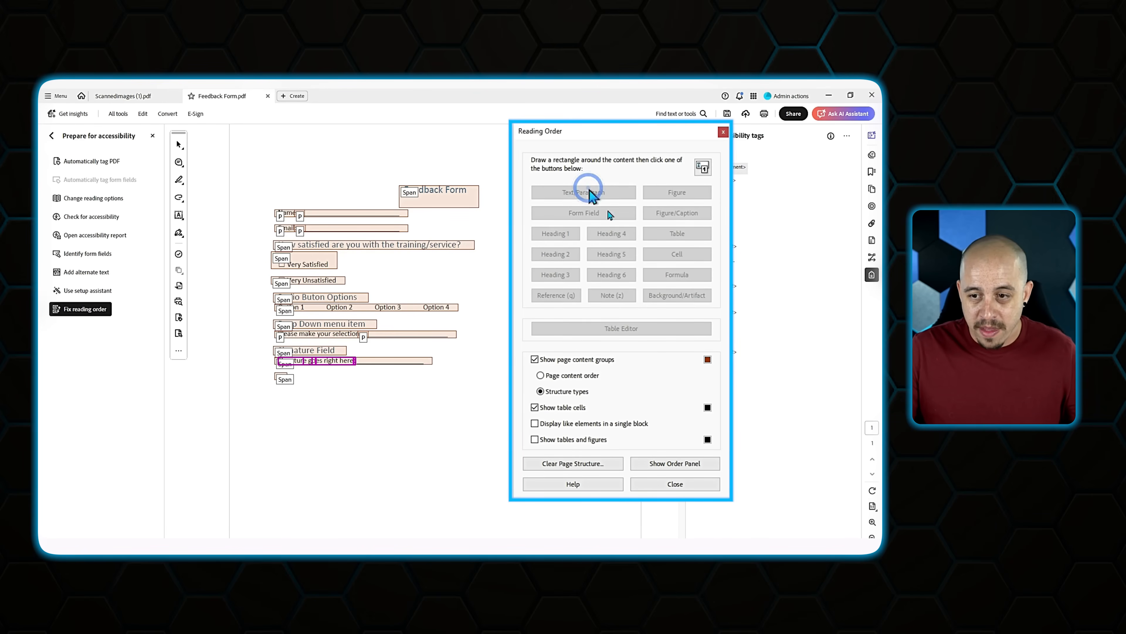
pyautogui.click(699, 486)
# Go through the revised accessibility tags and expand the paragraphs holding the blank lines and the empty trailing content.
pyautogui.click(729, 180)
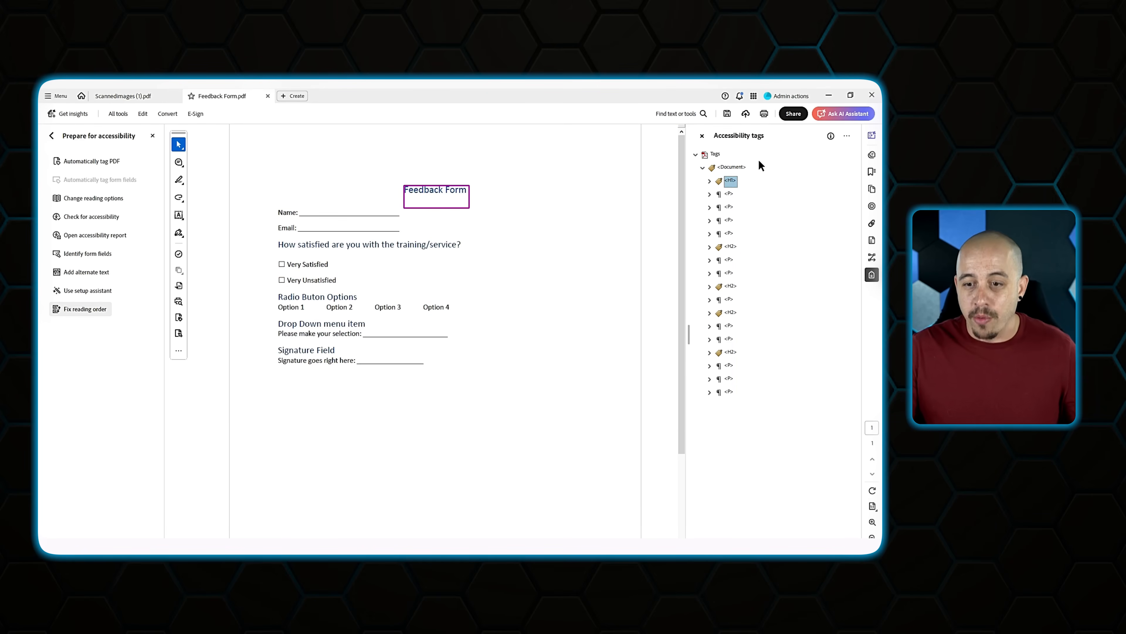
pyautogui.press('Down')
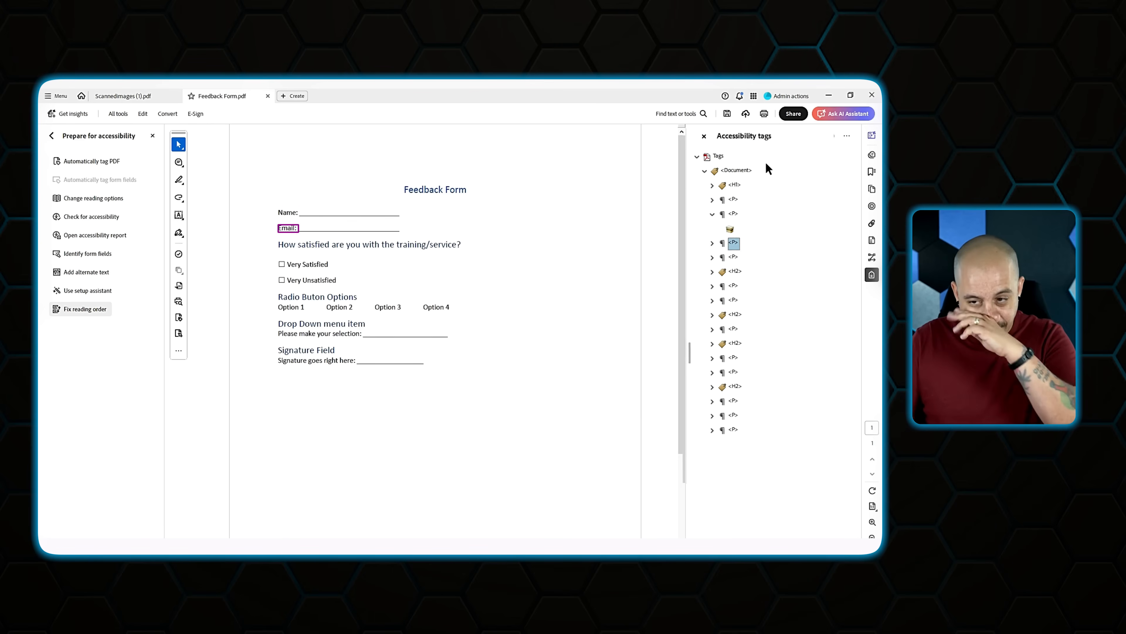
pyautogui.press('Down')
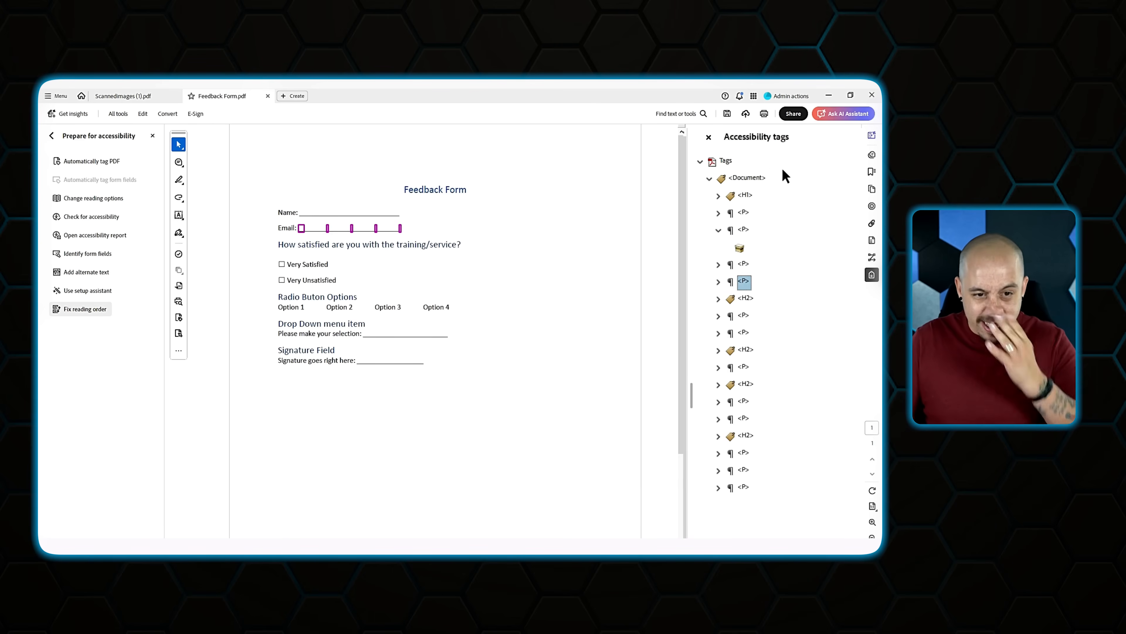
pyautogui.press('Down')
pyautogui.press('Down')
pyautogui.press('Down')
pyautogui.press('Down')
pyautogui.press('Down')
pyautogui.press('Down')
pyautogui.press('Down')
pyautogui.press('Down')
pyautogui.press('Down')
pyautogui.press('Down')
pyautogui.press('Down')
pyautogui.press('Down')
pyautogui.press('Down')
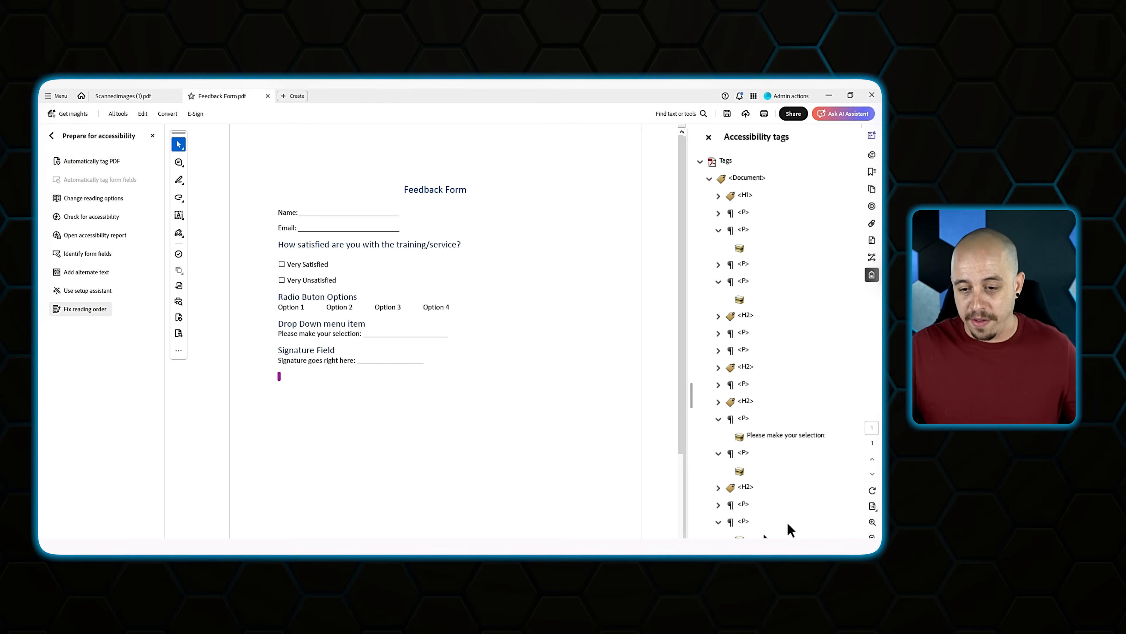
# Change all blank-line content and the empty trailing content to Page artifacts, and delete the empty tags.
pyautogui.keyDown('ctrl'); pyautogui.click(738, 536); pyautogui.keyUp('ctrl')
pyautogui.keyDown('ctrl'); pyautogui.click(740, 472); pyautogui.keyUp('ctrl')
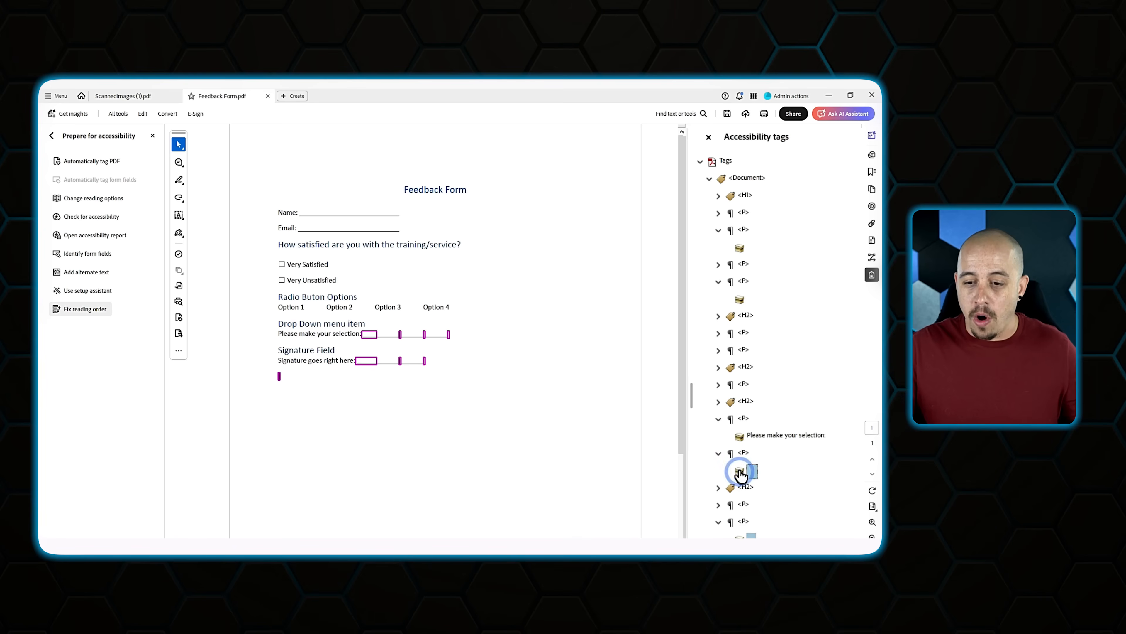
pyautogui.click(739, 248)
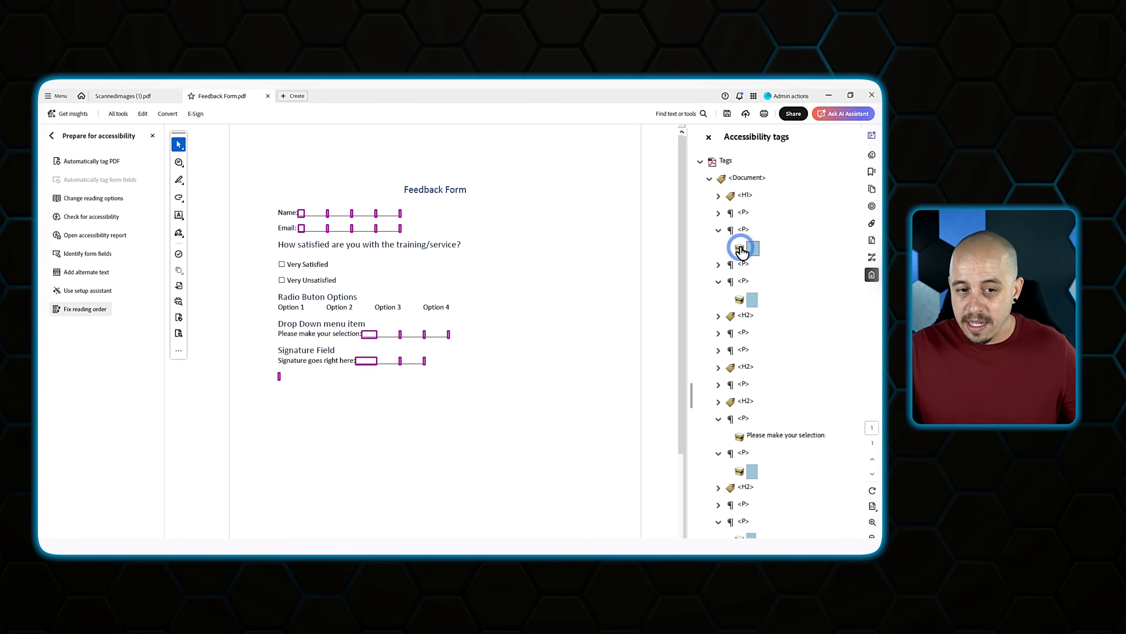
pyautogui.rightClick(730, 220)
pyautogui.click(787, 352)
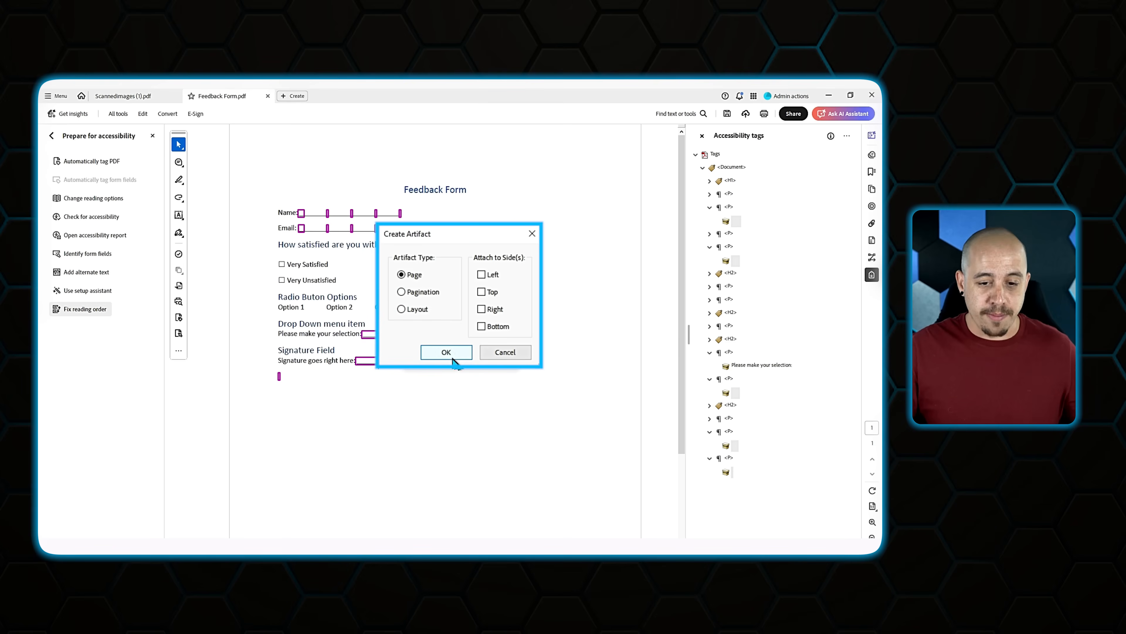
pyautogui.click(446, 352)
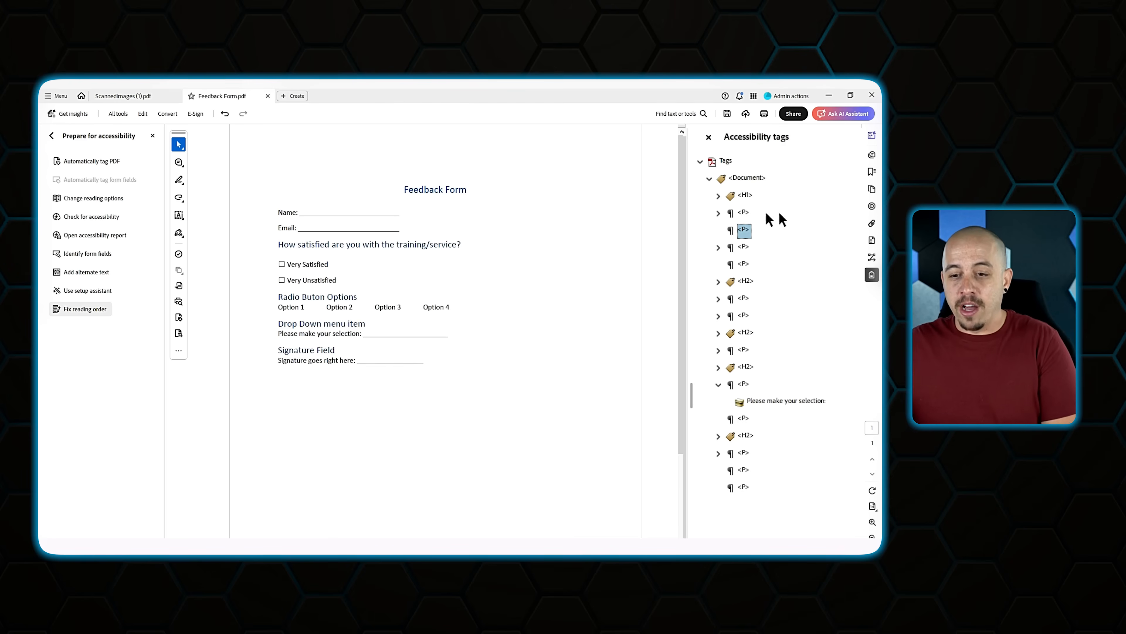
pyautogui.click(747, 247)
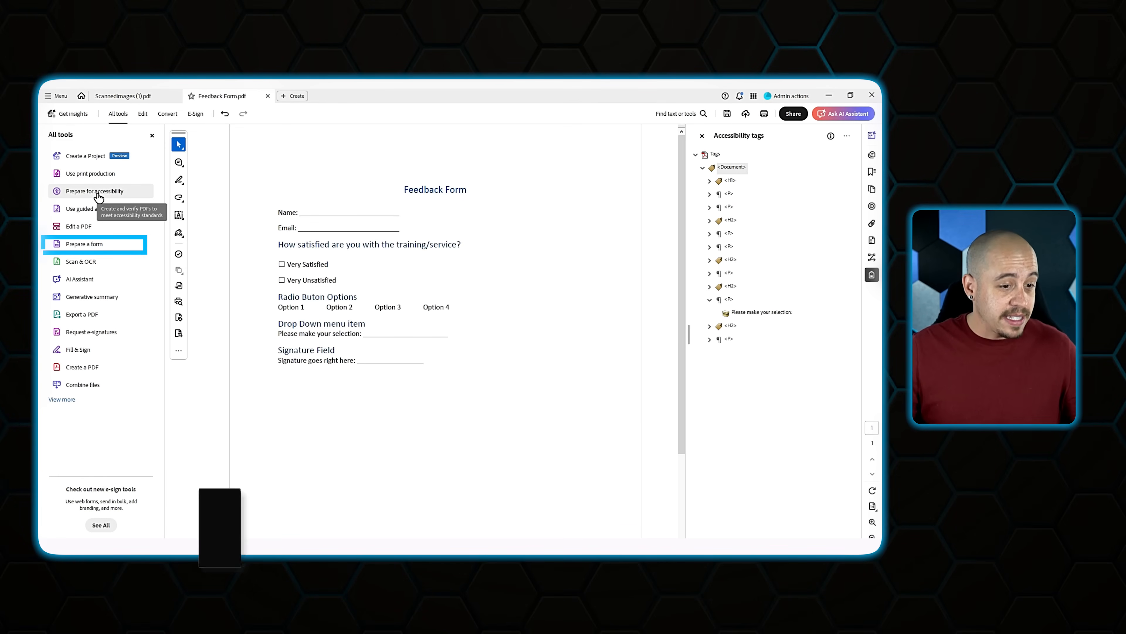
# Create a fillable form from Feedback Form.pdf with automatic form field detection on.
pyautogui.click(84, 244)
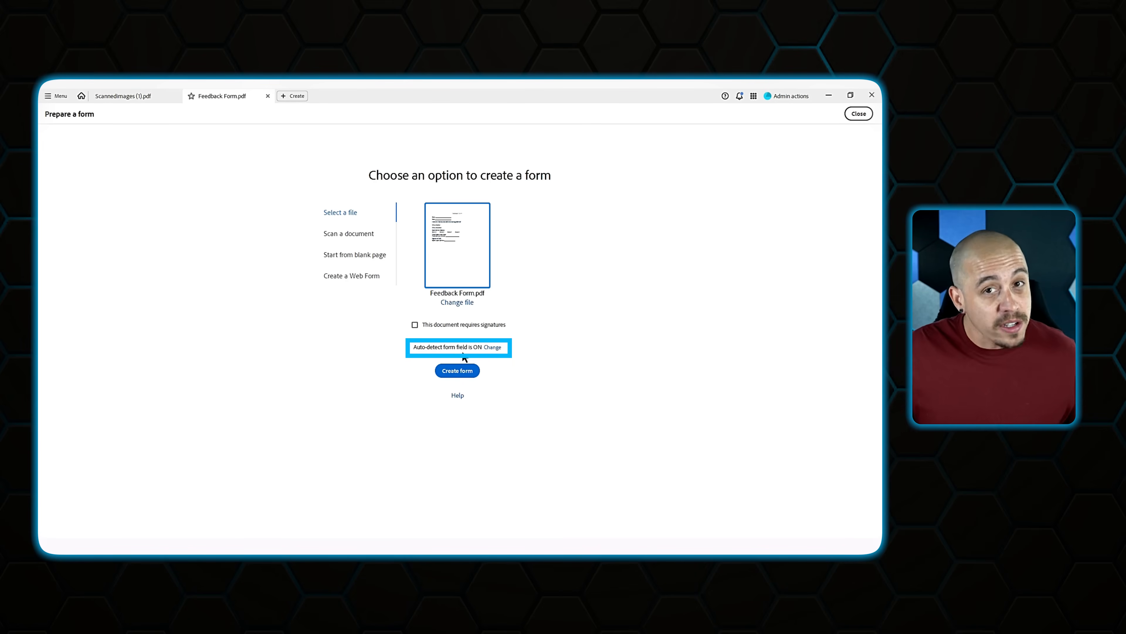
pyautogui.click(465, 374)
pyautogui.click(508, 342)
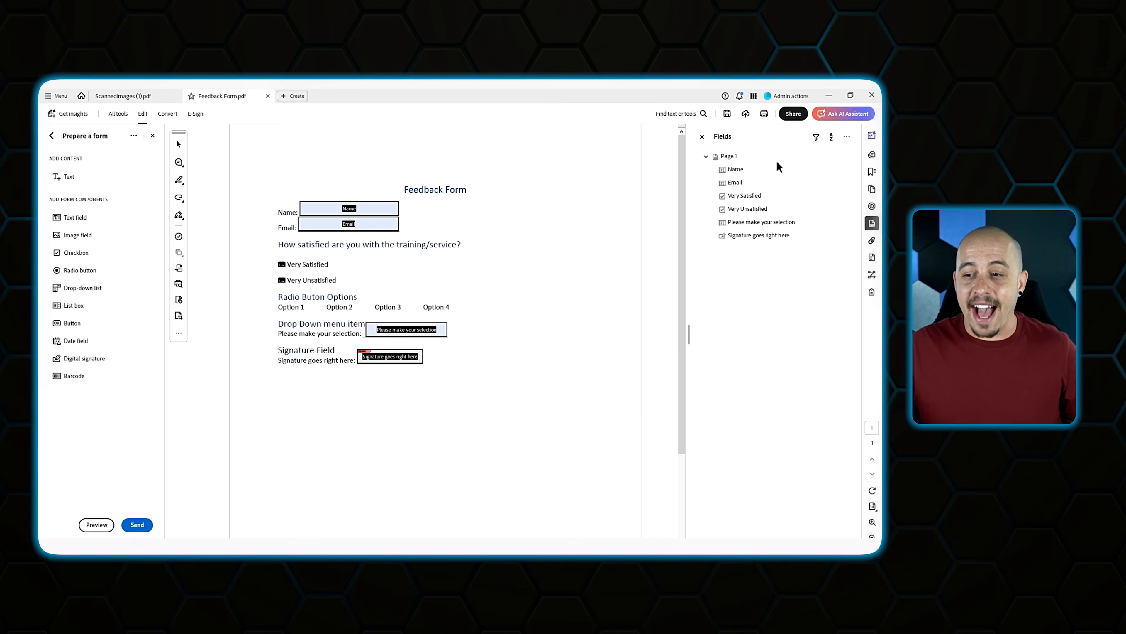
# Show the accessibility tags and compare the detected form field tags, from Name to the selection field, with their places on the page.
pyautogui.click(872, 292)
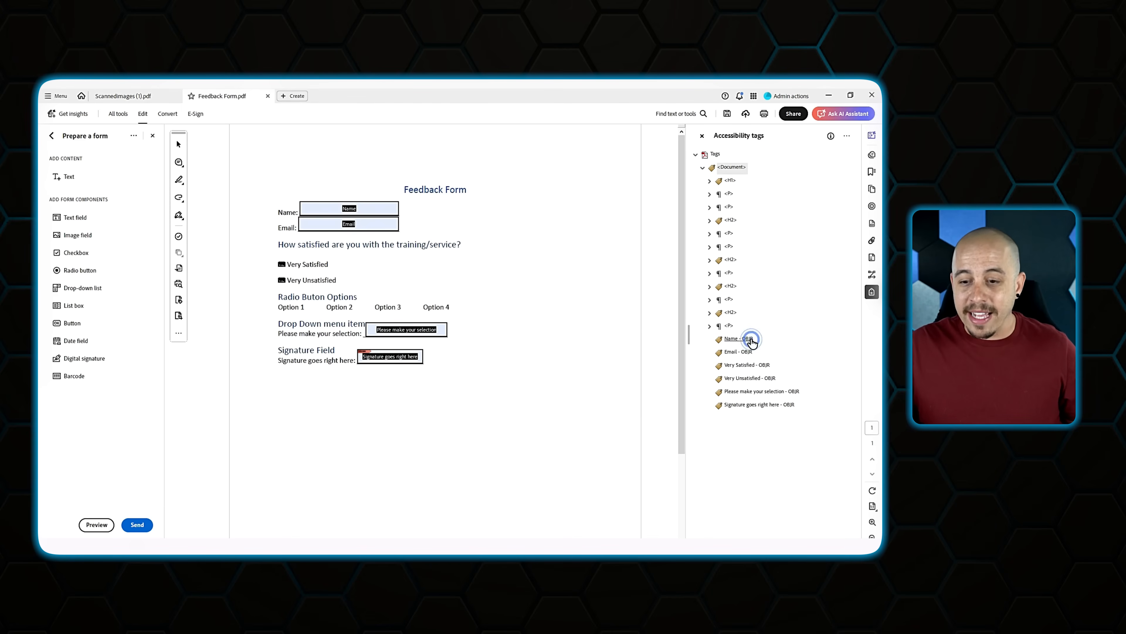
pyautogui.press('Down')
pyautogui.press('Down')
pyautogui.press('Down')
pyautogui.press('Down')
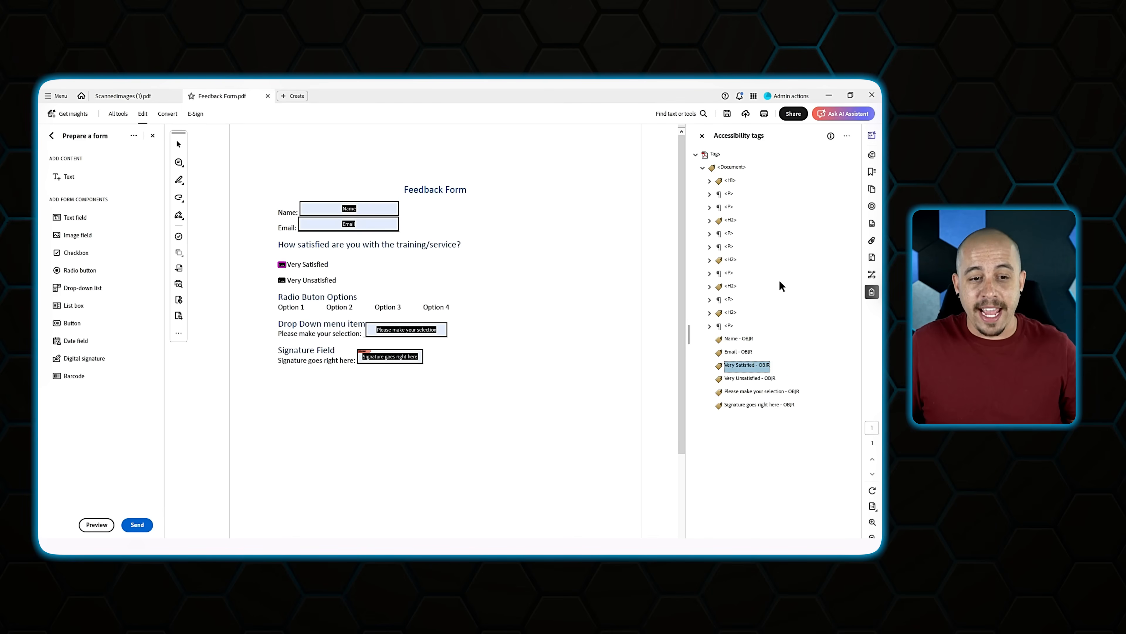
pyautogui.press('Down')
pyautogui.press('Up')
pyautogui.press('Up')
pyautogui.press('Up')
pyautogui.press('Up')
pyautogui.press('Up')
pyautogui.press('Down')
pyautogui.press('Down')
pyautogui.press('Down')
pyautogui.press('Down')
pyautogui.press('Down')
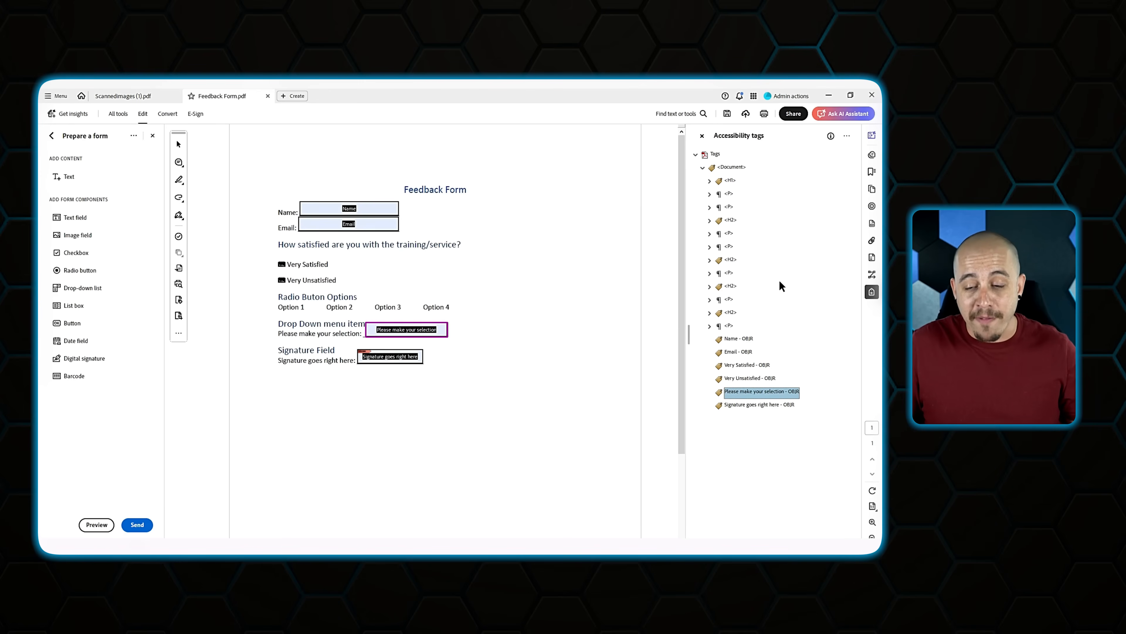
pyautogui.press('Up')
pyautogui.press('Up')
pyautogui.press('Up')
pyautogui.press('Up')
pyautogui.press('Up')
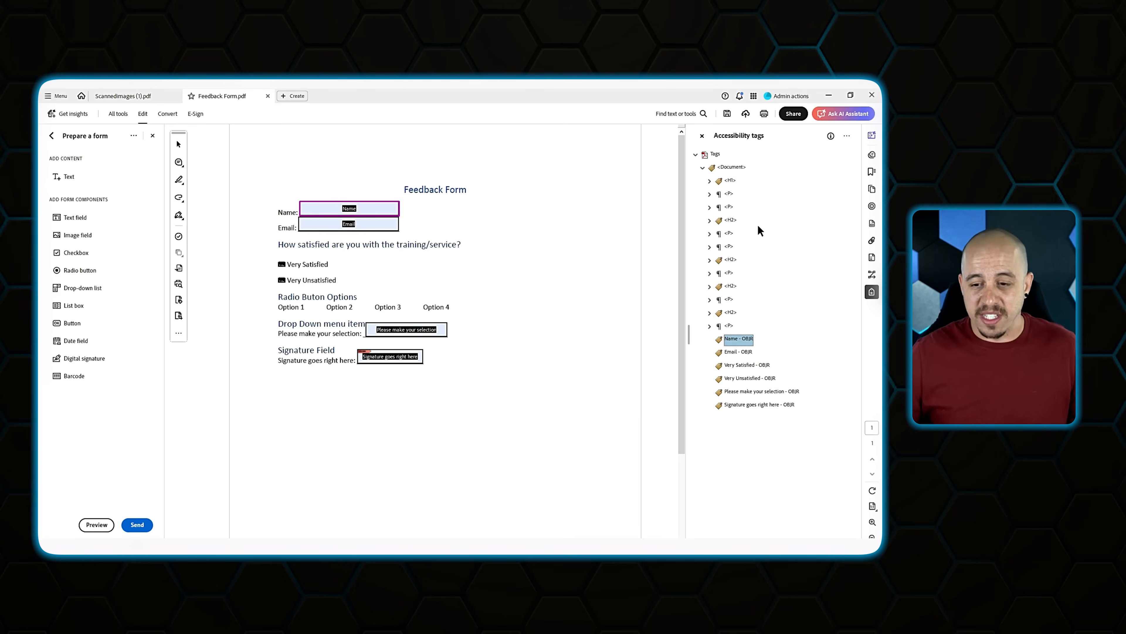
# Create a new tag of type FORMS PLACEHOLDER directly after the last paragraph tag in the tag tree.
pyautogui.rightClick(730, 326)
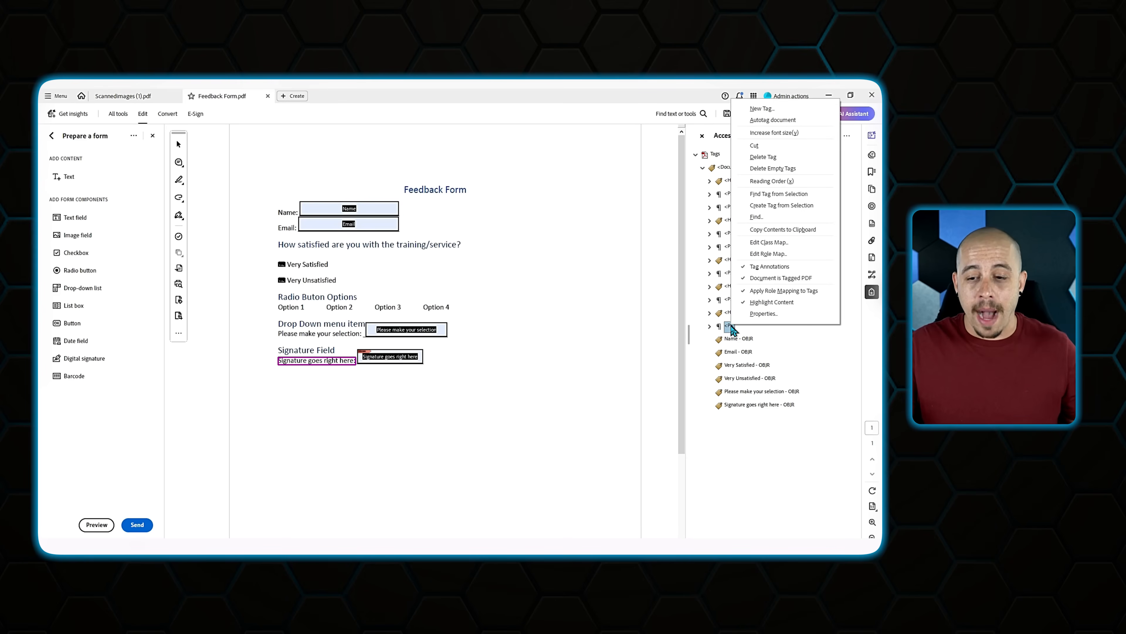
pyautogui.click(769, 113)
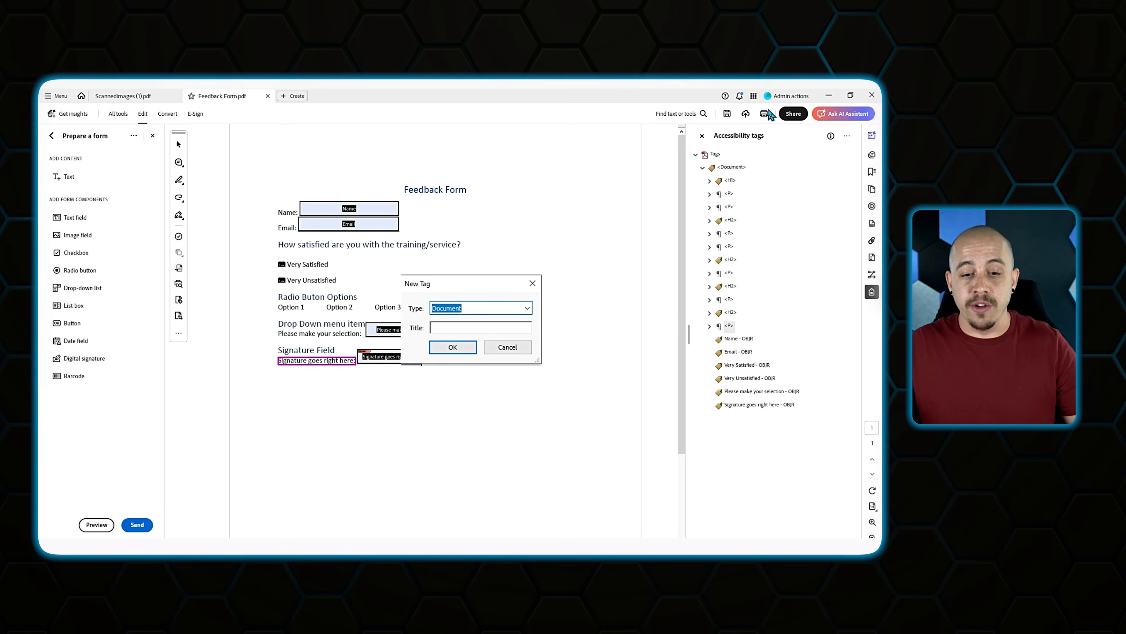
pyautogui.write('FORMS PLACEHOLDER')
pyautogui.press('Return')
# Nest all form field tags, from Name to Signature goes right here, inside the FORMS PLACEHOLDER tag and save the PDF.
pyautogui.click(739, 353)
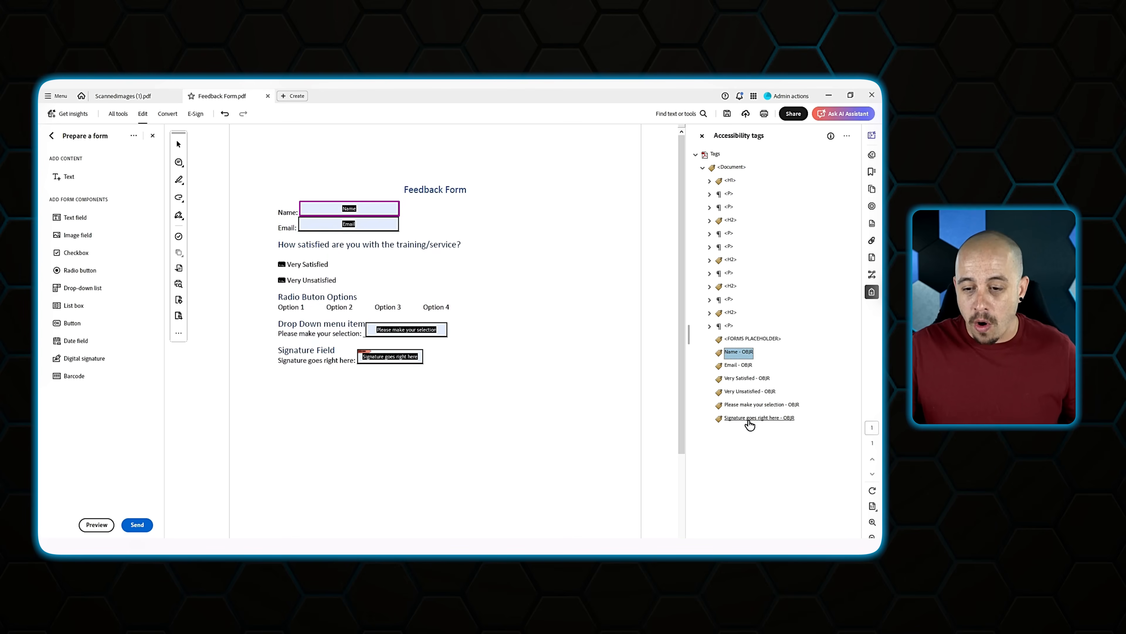
pyautogui.keyDown('shift'); pyautogui.click(754, 418); pyautogui.keyUp('shift')
pyautogui.moveTo(735, 357); pyautogui.dragTo(736, 344)
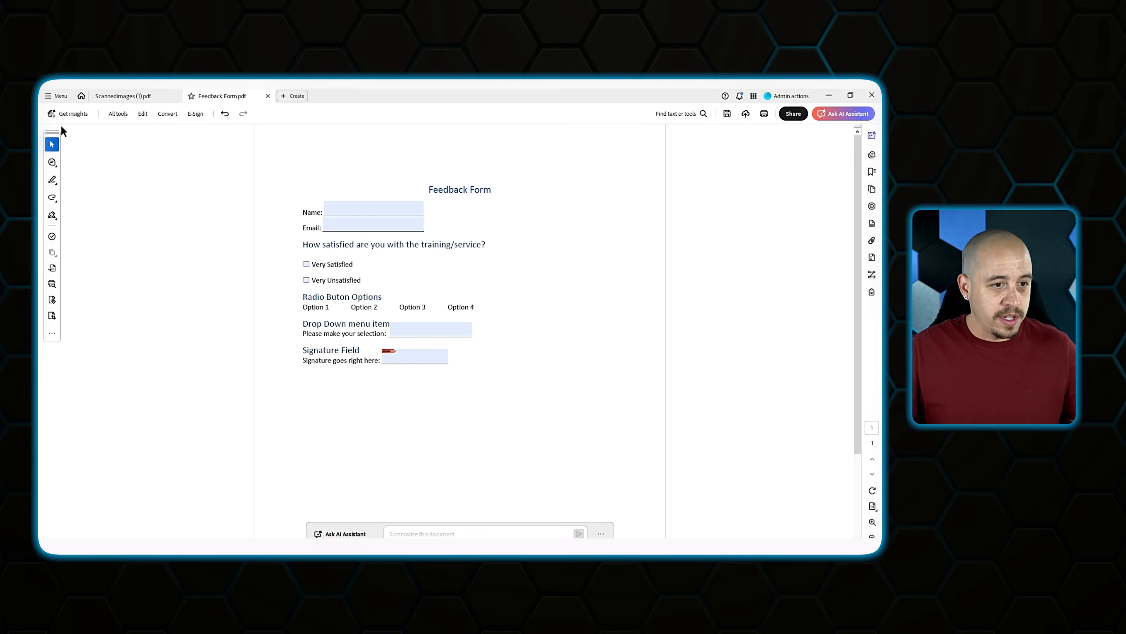
pyautogui.click(728, 115)
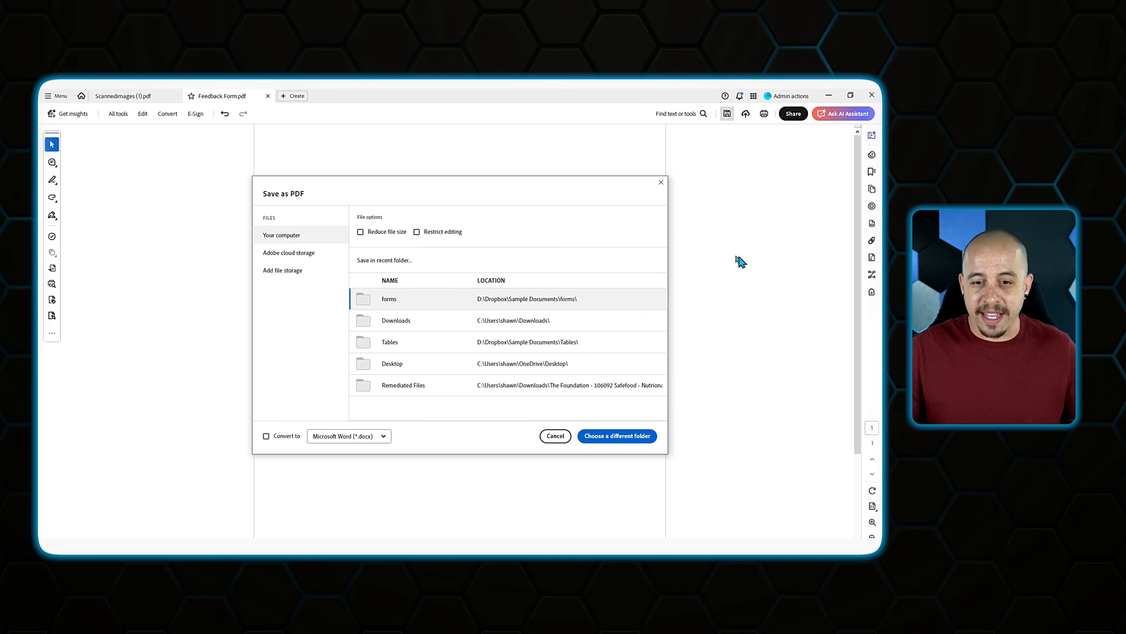
pyautogui.click(621, 440)
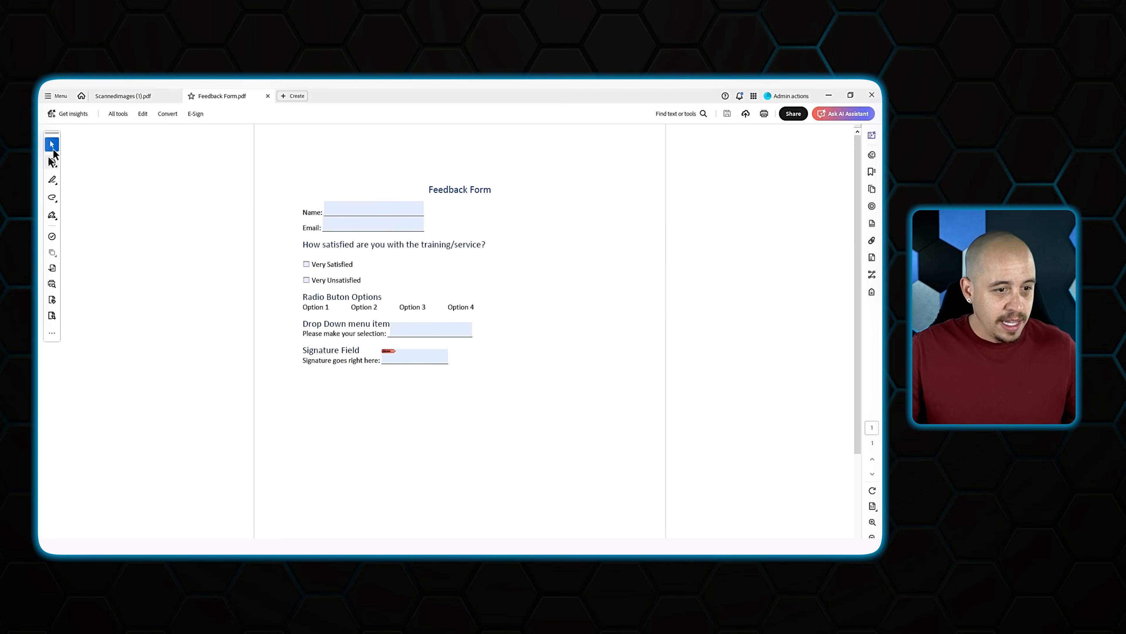
# Reopen the form for editing and check each detected field in the field list against its place on the page.
pyautogui.click(117, 114)
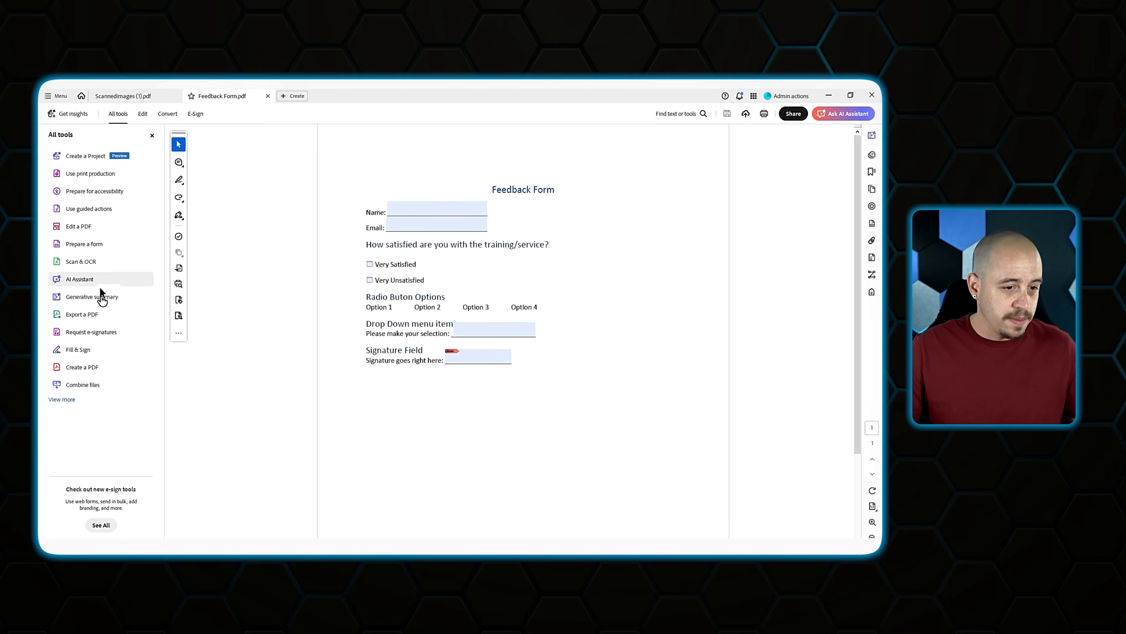
pyautogui.click(89, 238)
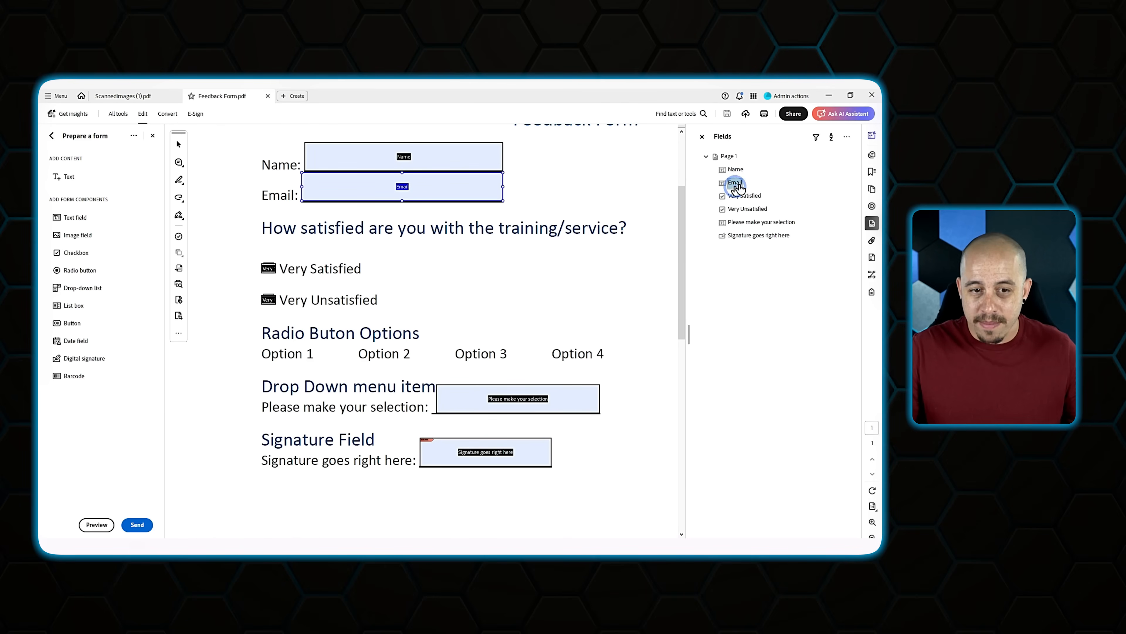
pyautogui.click(747, 197)
pyautogui.click(748, 209)
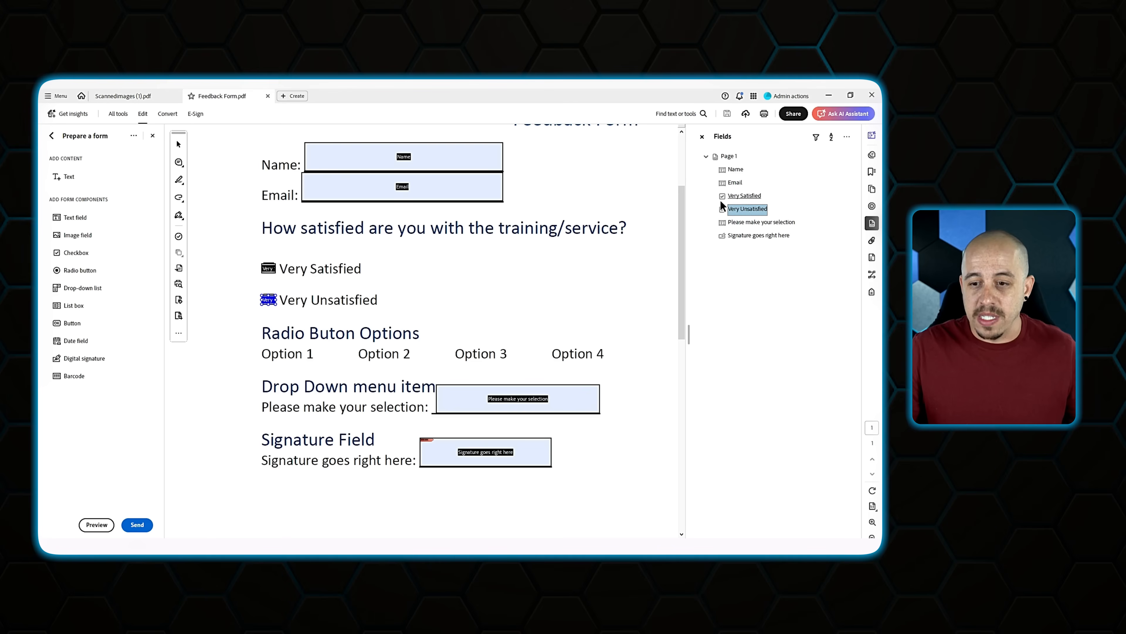
pyautogui.click(738, 223)
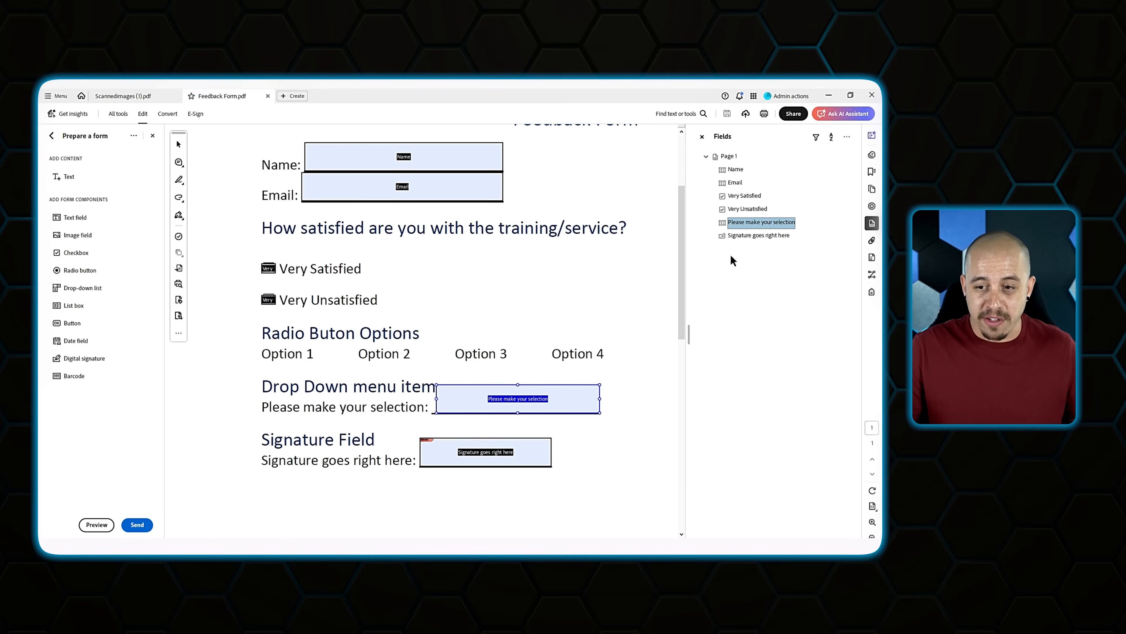
pyautogui.click(741, 238)
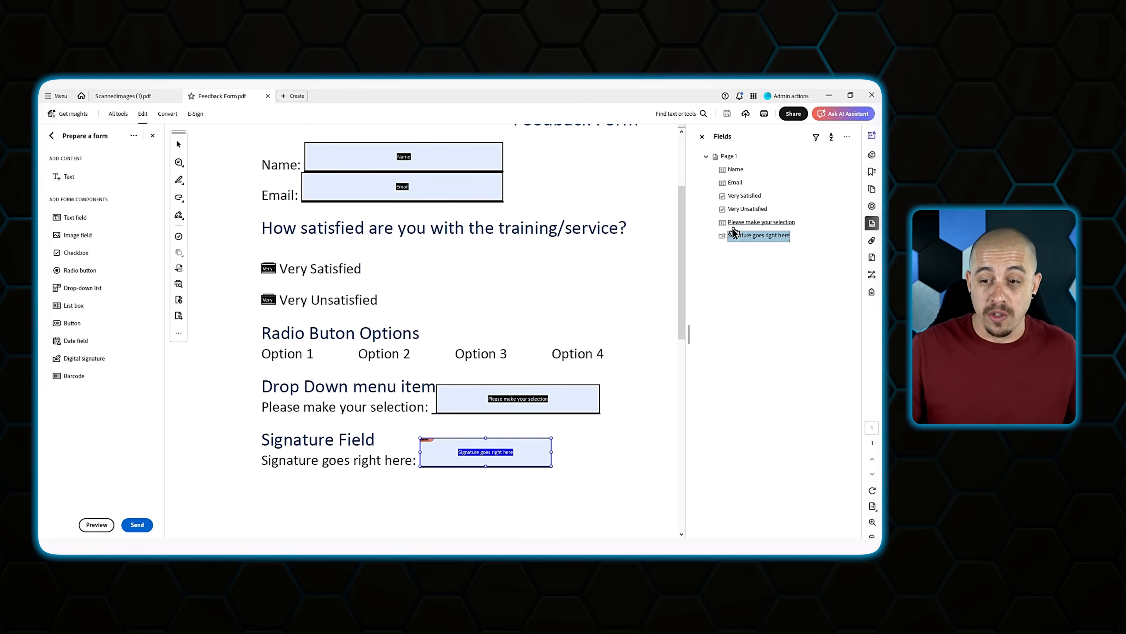
# Enlarge the Very Satisfied checkbox field upward and downward until it fully covers the printed box.
pyautogui.keyDown('ctrl'); pyautogui.scroll(5, 336, 289); pyautogui.keyUp('ctrl')
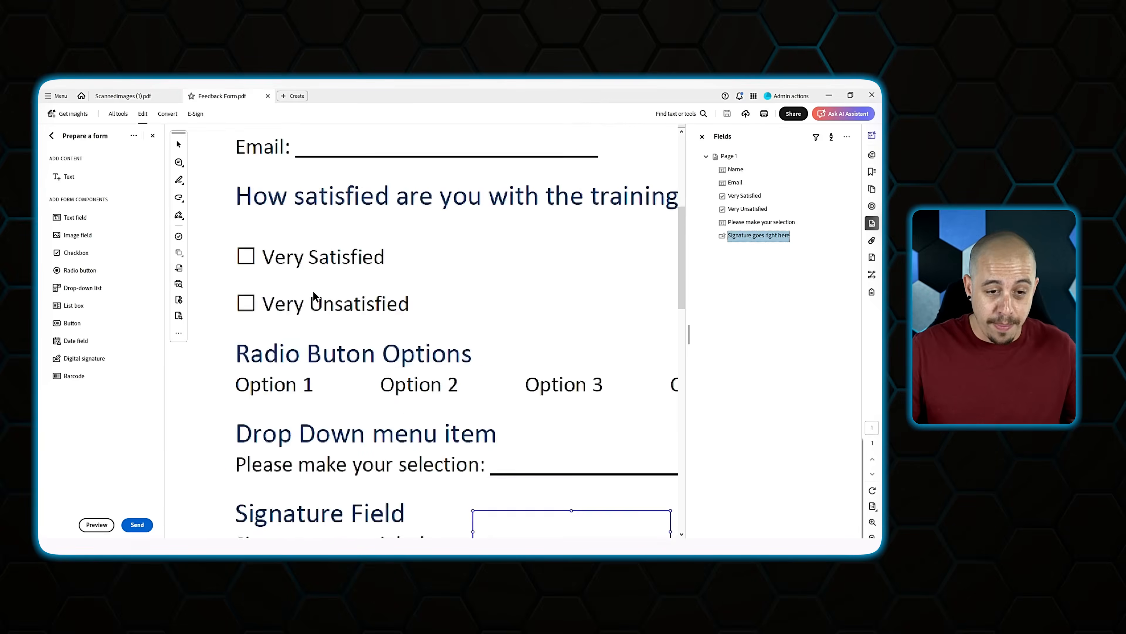
pyautogui.moveTo(362, 539); pyautogui.dragTo(322, 524)
pyautogui.click(412, 219)
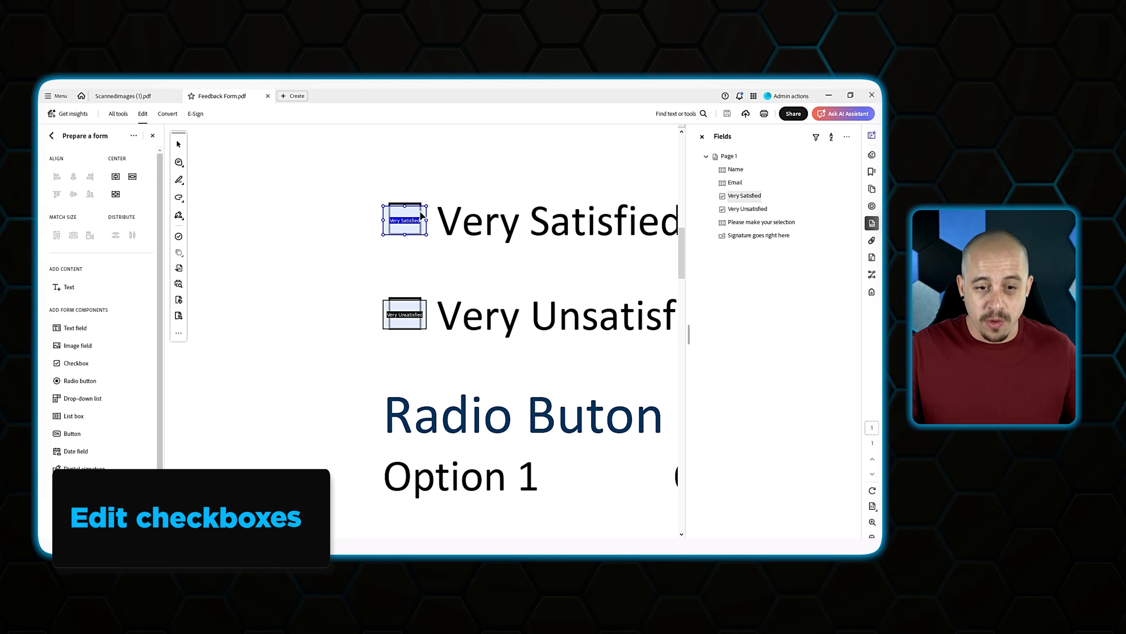
pyautogui.click(405, 203)
pyautogui.click(408, 217)
pyautogui.moveTo(405, 206); pyautogui.dragTo(406, 194)
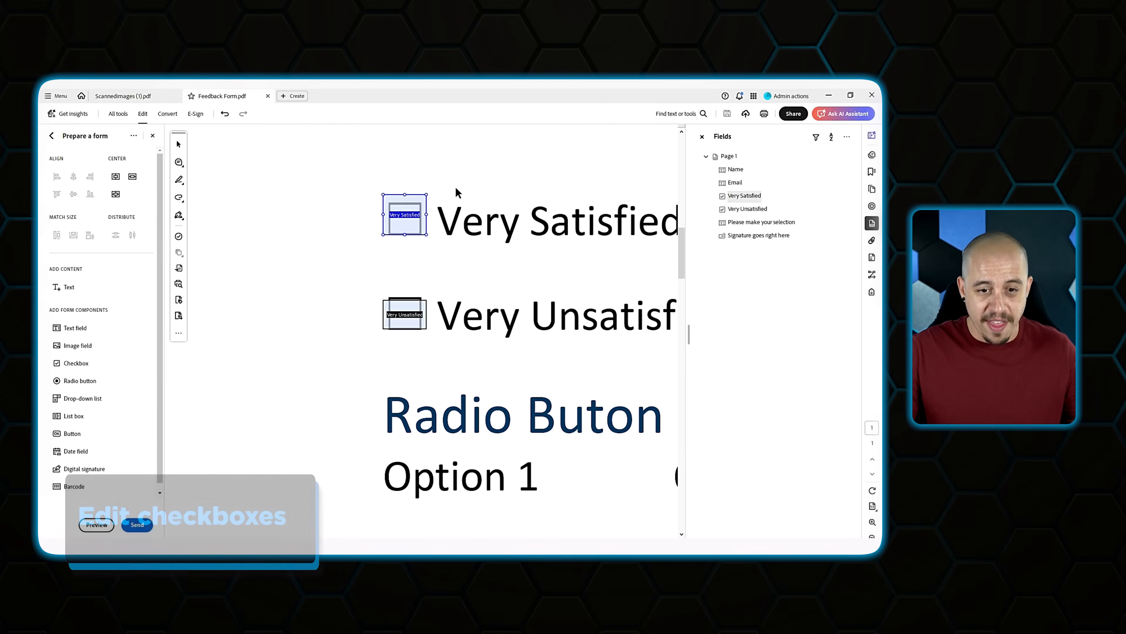
pyautogui.moveTo(404, 235); pyautogui.dragTo(405, 243)
# Match the Very Unsatisfied checkbox field to the Very Satisfied field in both height and width.
pyautogui.moveTo(344, 190); pyautogui.dragTo(440, 366)
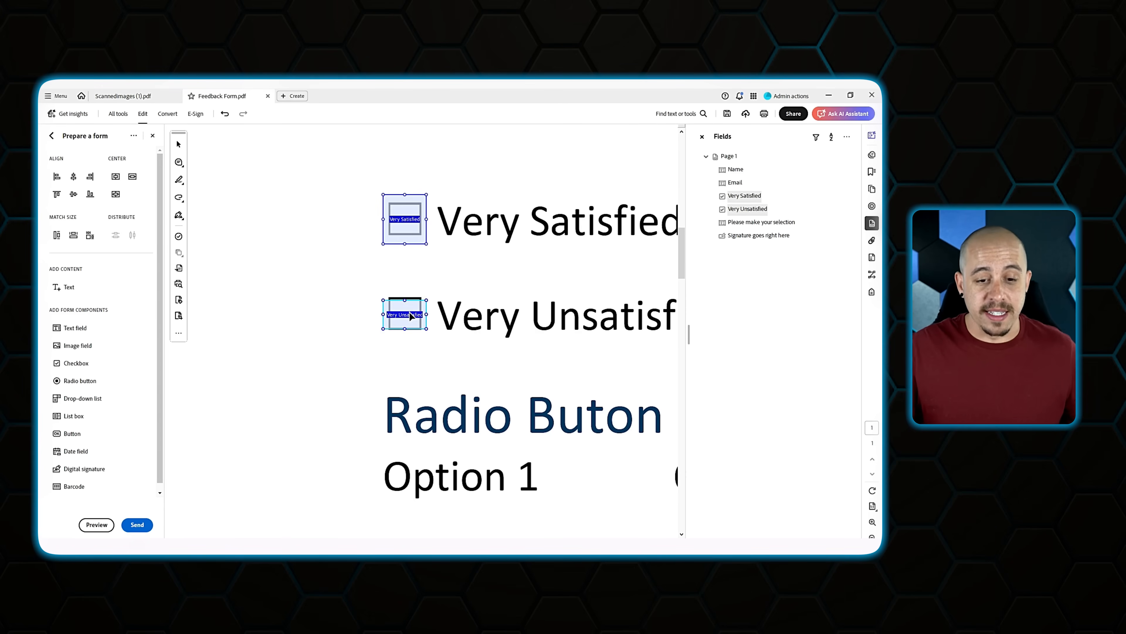
pyautogui.rightClick(406, 237)
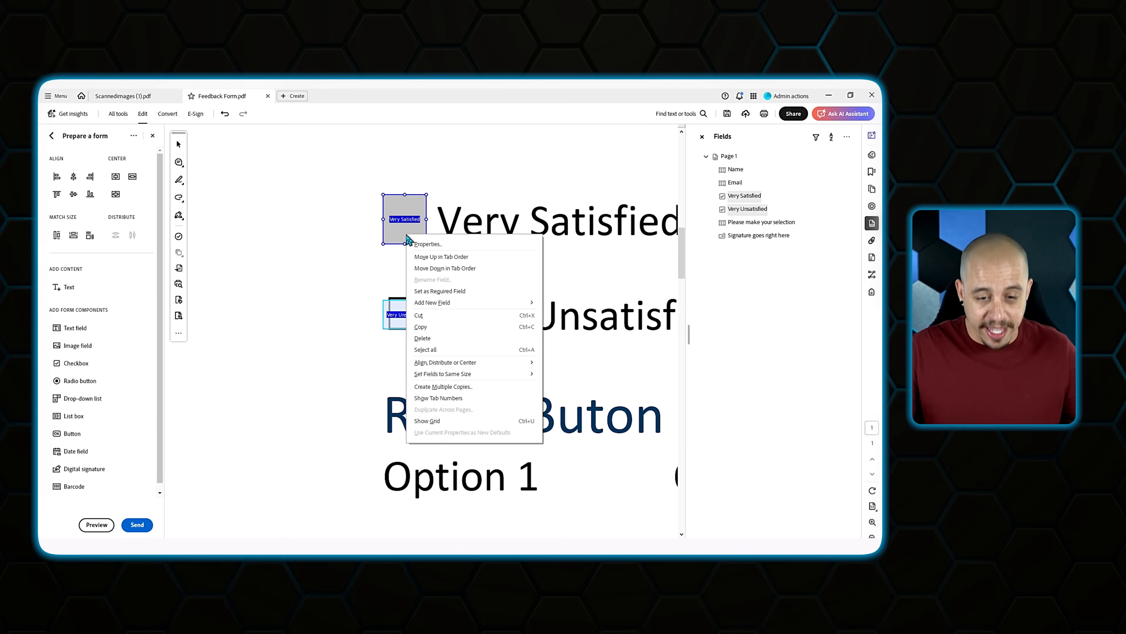
pyautogui.moveTo(502, 381)
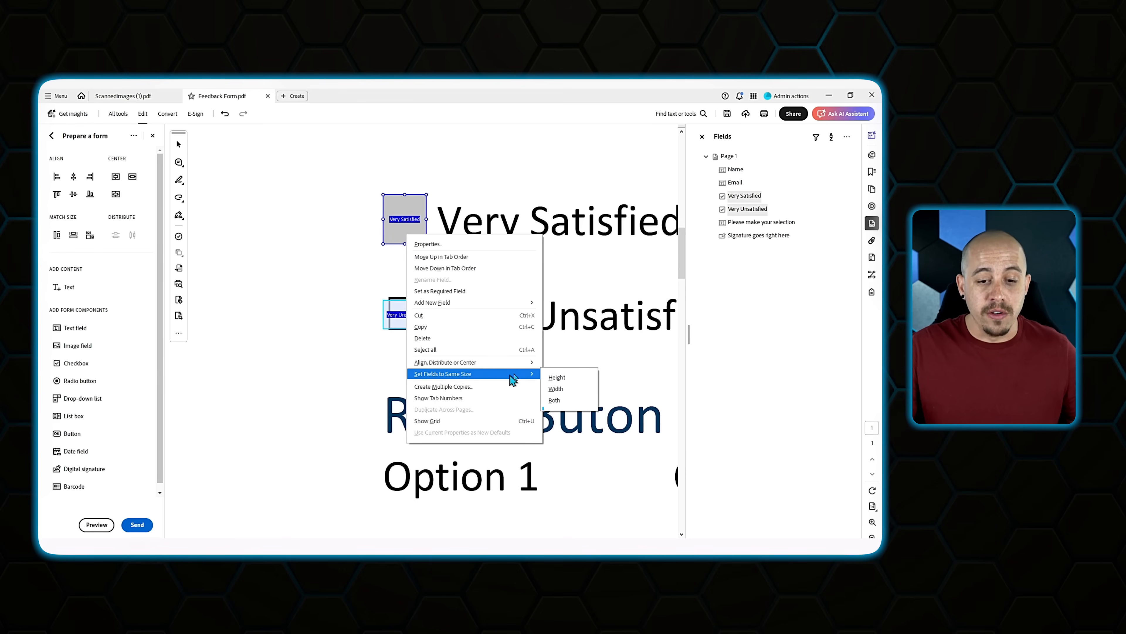
pyautogui.click(572, 400)
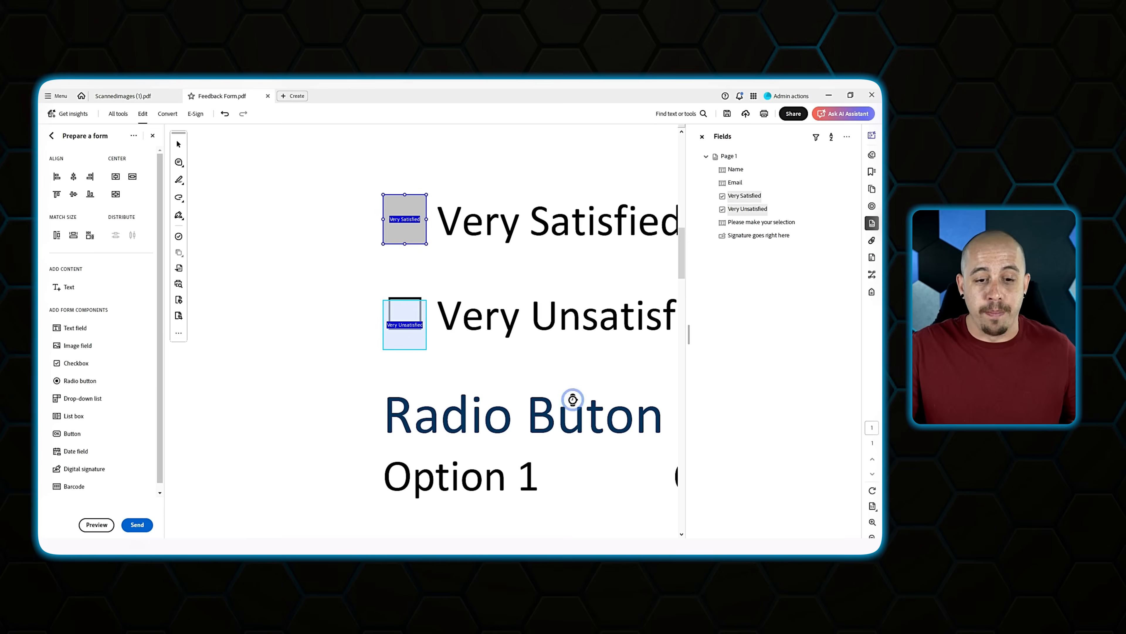
# Nudge the Very Unsatisfied checkbox field upward so it is centred over its printed box.
pyautogui.click(413, 319)
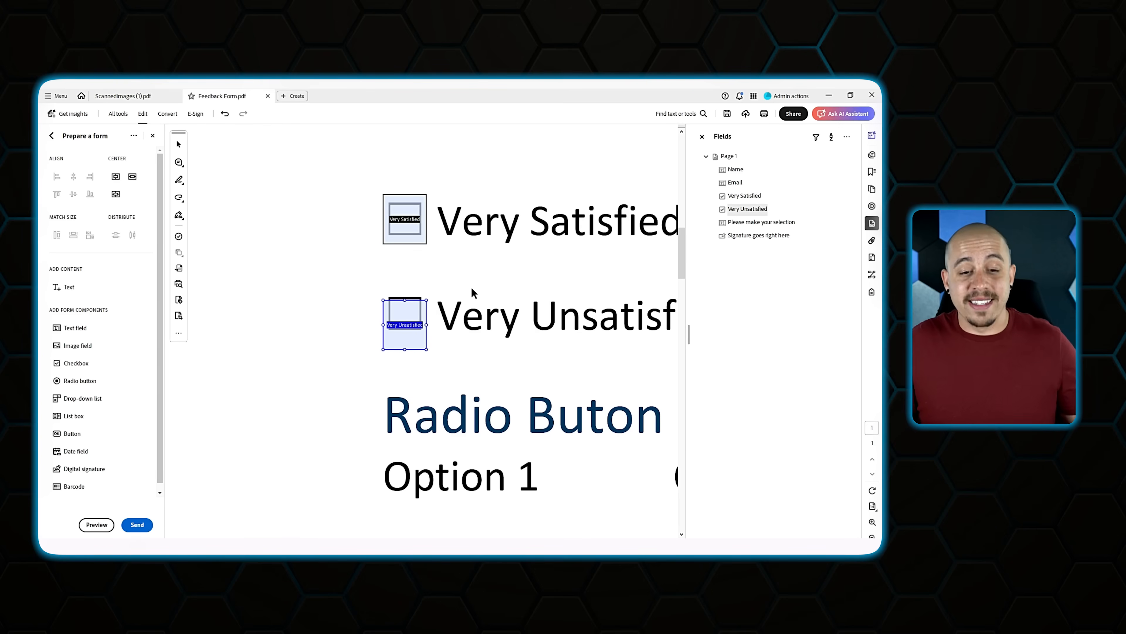
pyautogui.press('Up')
pyautogui.press('Up')
pyautogui.press('Up')
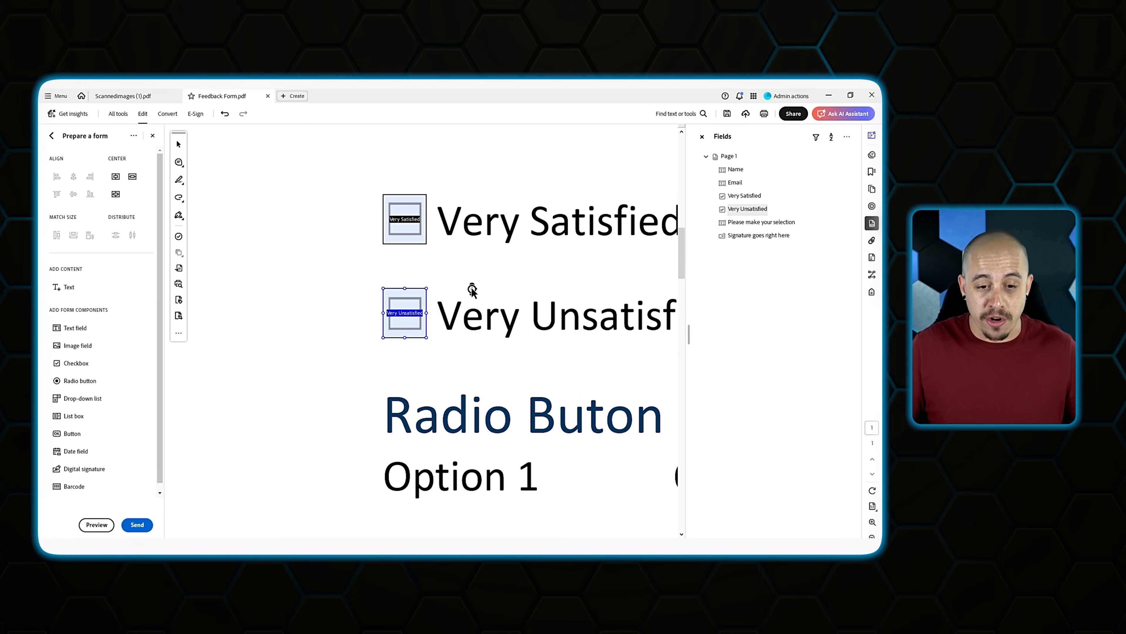
pyautogui.click(473, 287)
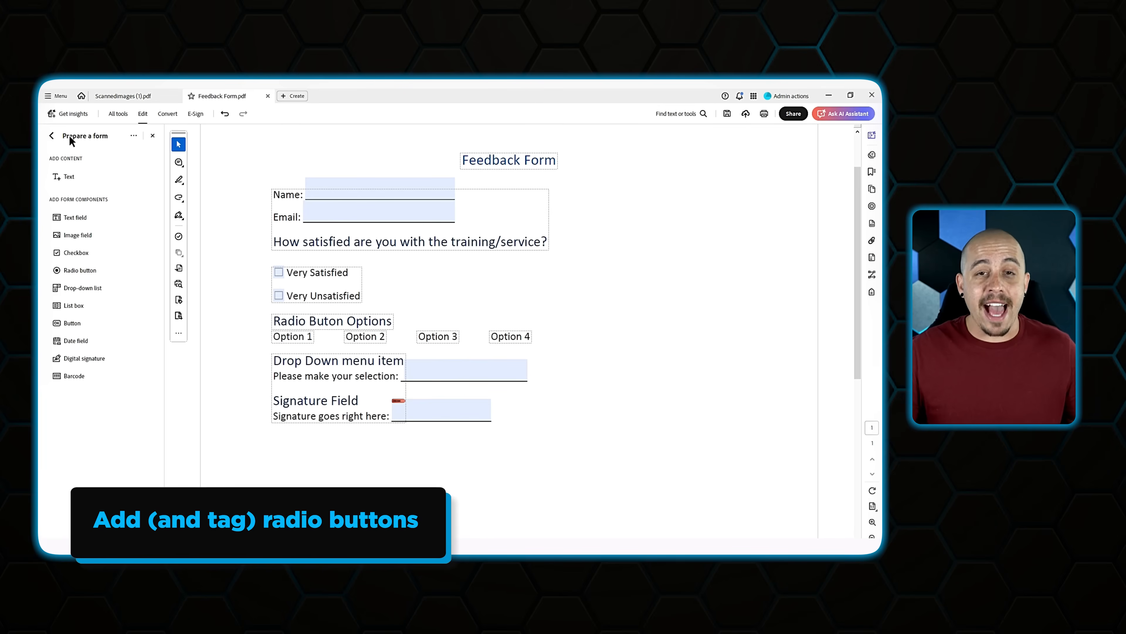
# Add four radio buttons, one directly before each of the labels Option 1, Option 2, Option 3 and Option 4.
pyautogui.click(71, 272)
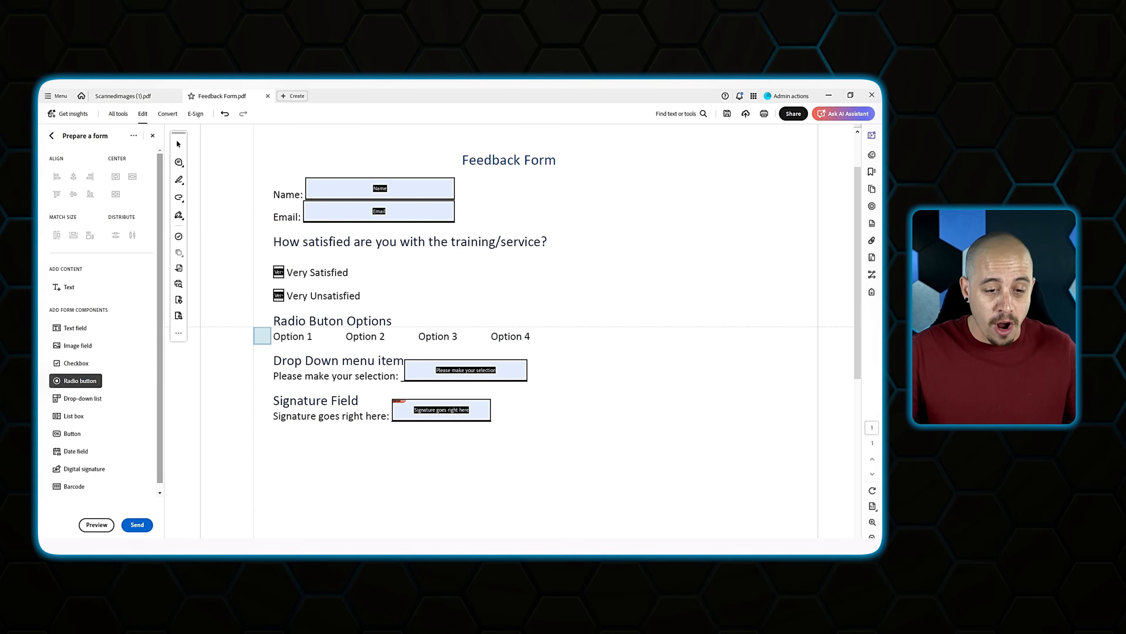
pyautogui.click(262, 336)
pyautogui.click(335, 336)
pyautogui.click(408, 335)
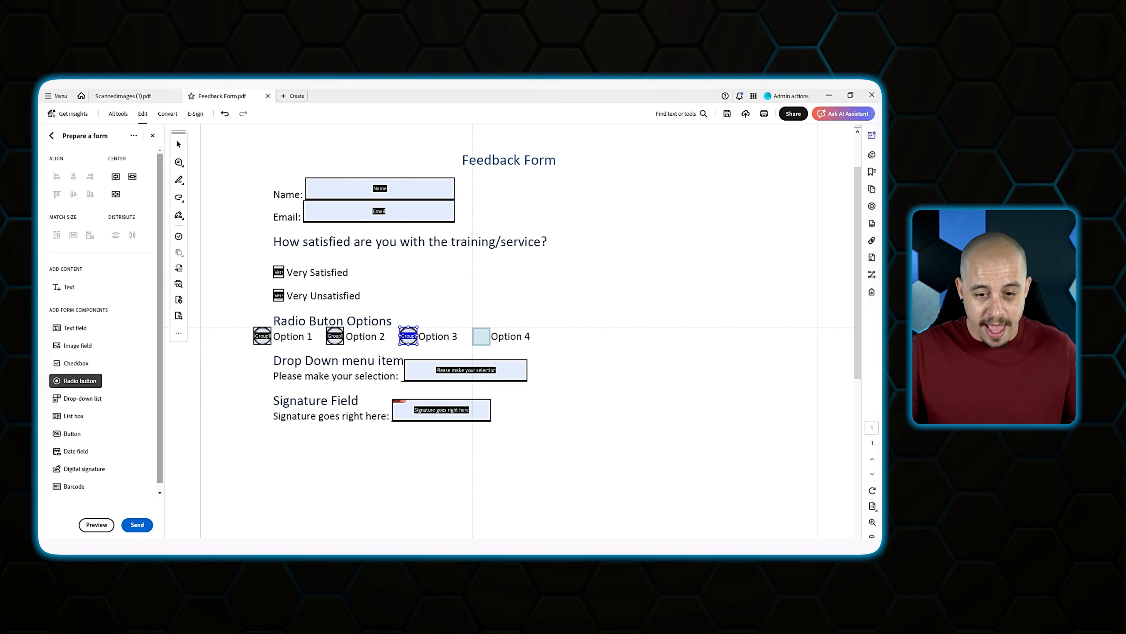
pyautogui.click(481, 336)
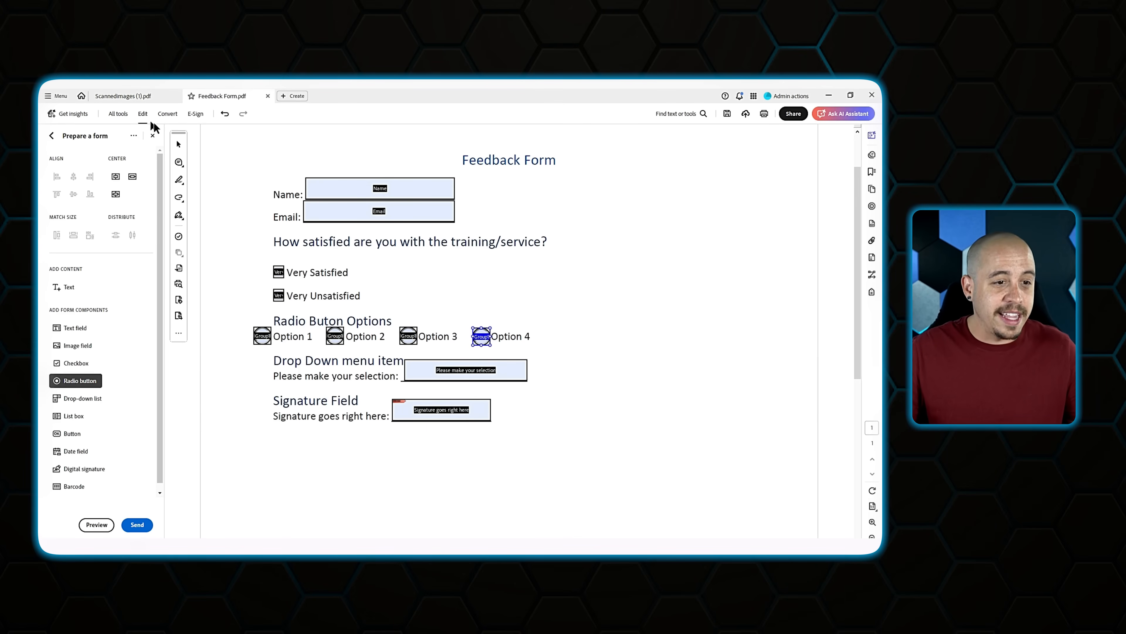
# Leave form editing, select the FORMS PLACEHOLDER tag in the tag tree and search the page for Unmarked Annotations.
pyautogui.click(153, 135)
pyautogui.click(872, 292)
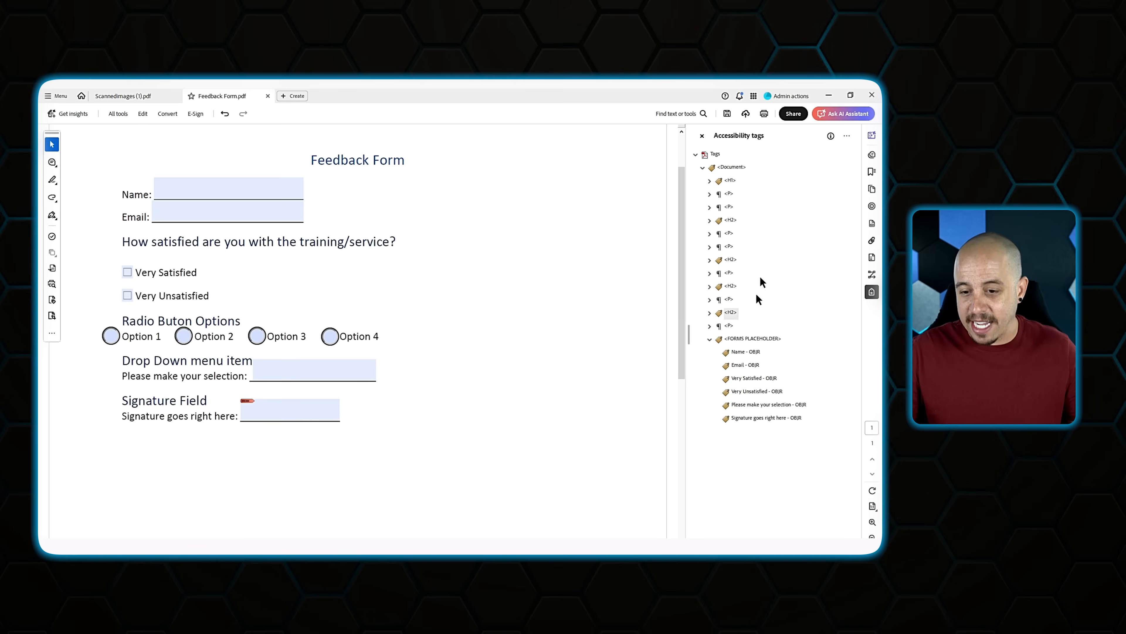
pyautogui.click(753, 338)
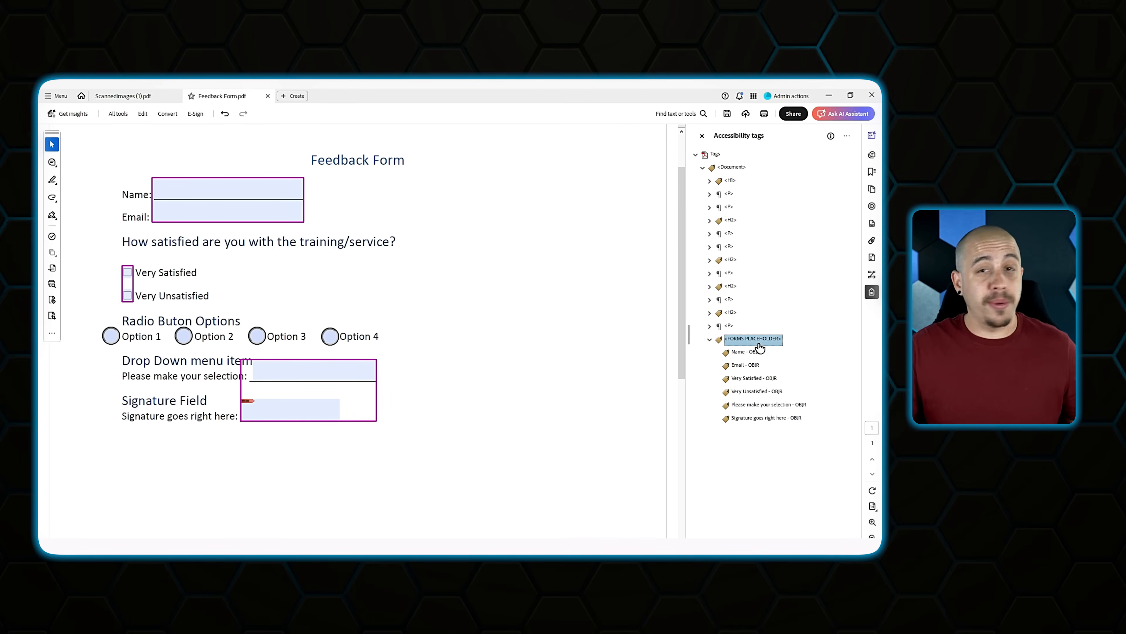
pyautogui.click(847, 135)
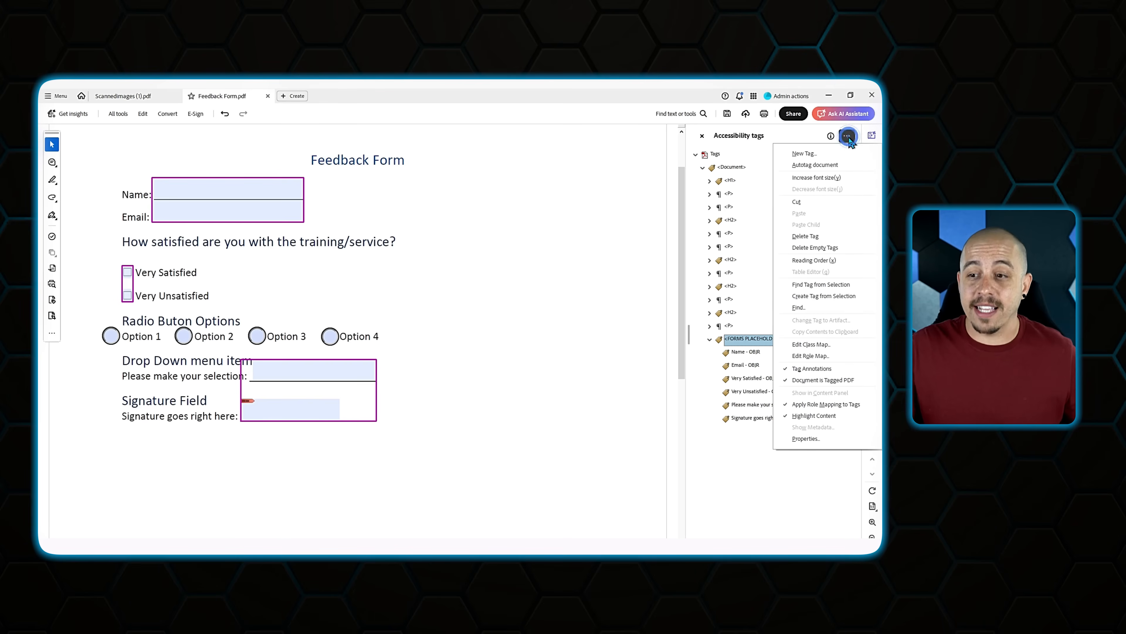
pyautogui.click(810, 308)
pyautogui.click(548, 285)
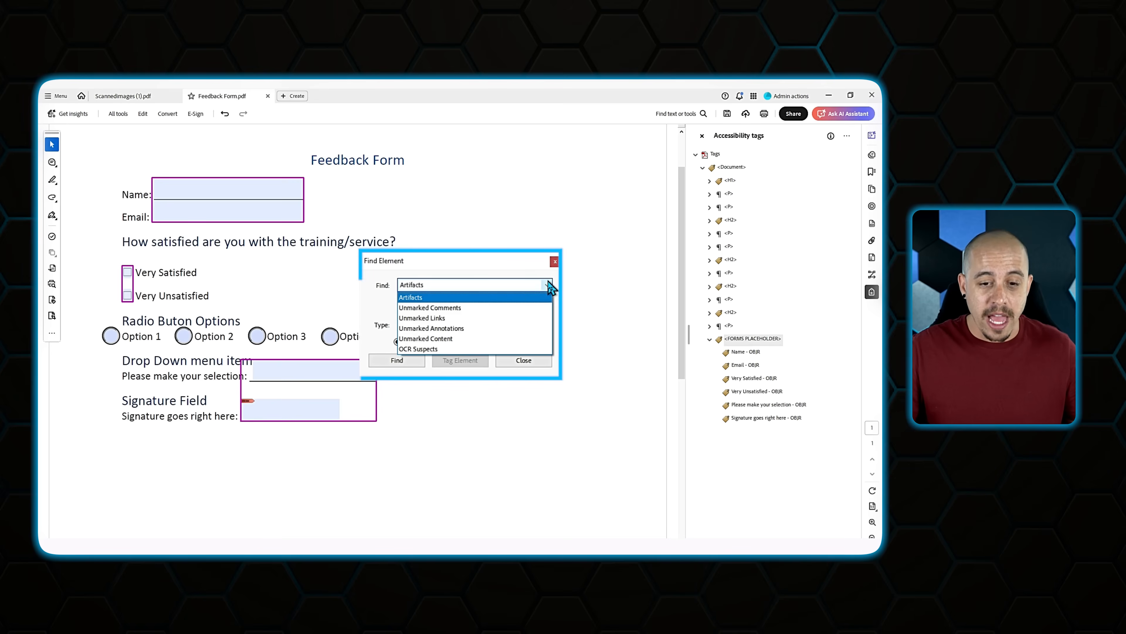
pyautogui.click(490, 329)
pyautogui.click(396, 360)
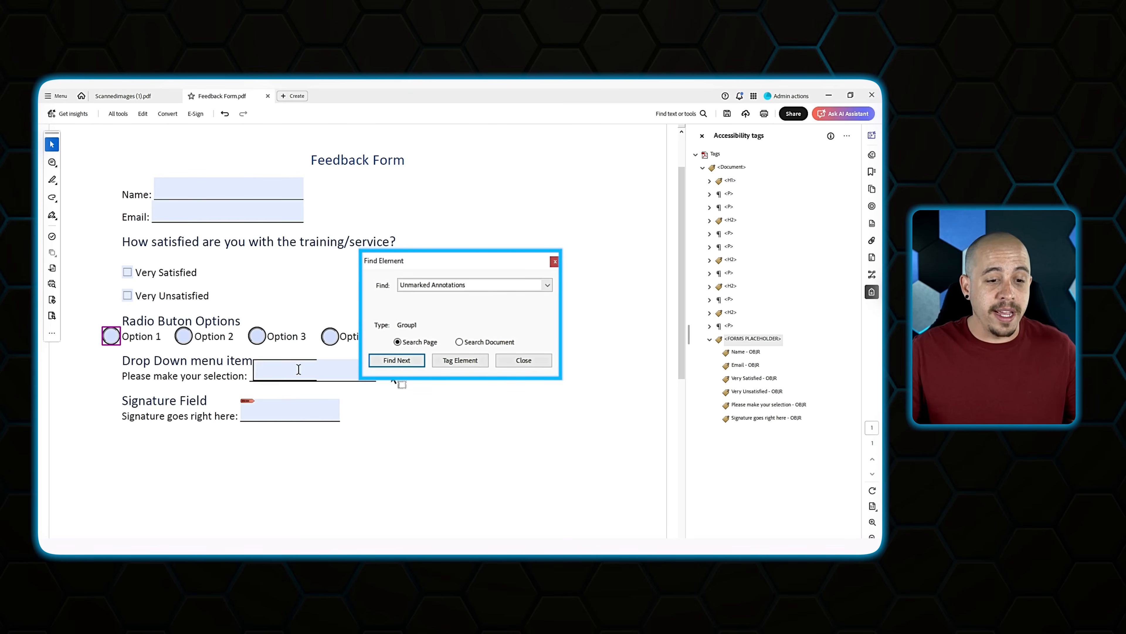
# Tag all four unmarked radio buttons inside the FORMS PLACEHOLDER tag and finish the search.
pyautogui.click(461, 361)
pyautogui.click(460, 361)
pyautogui.click(461, 362)
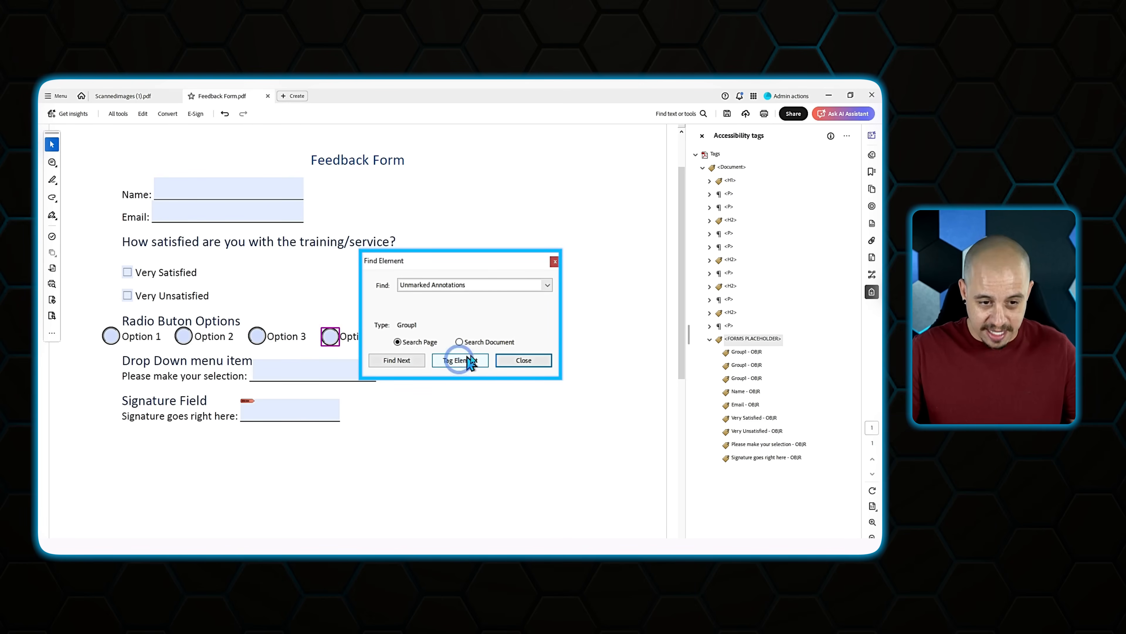
pyautogui.click(458, 362)
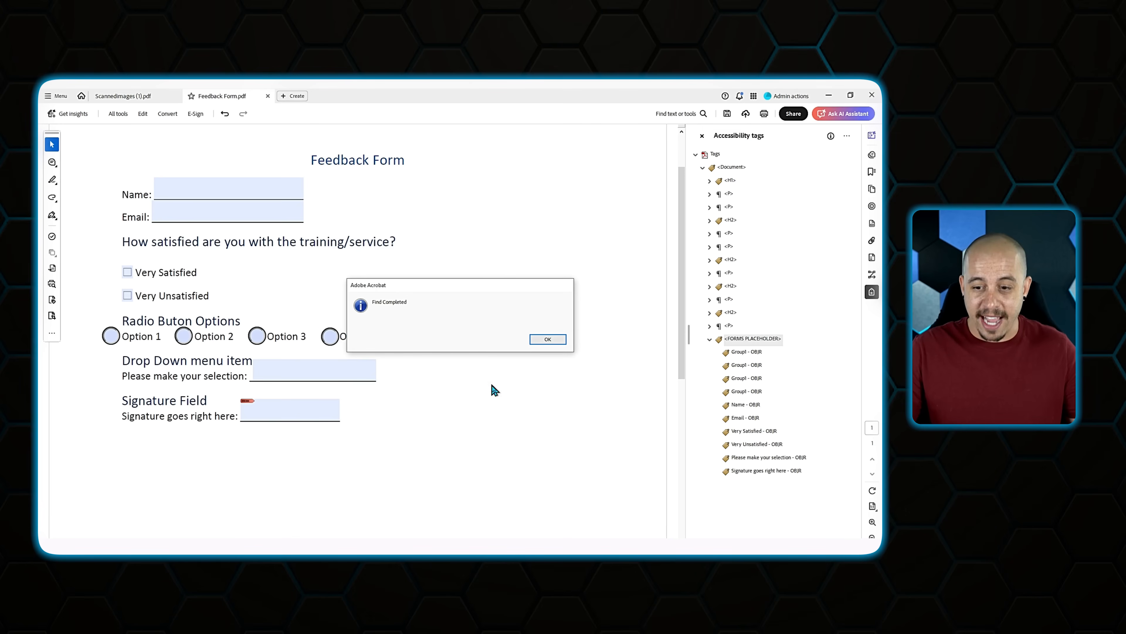
pyautogui.click(548, 340)
pyautogui.click(537, 361)
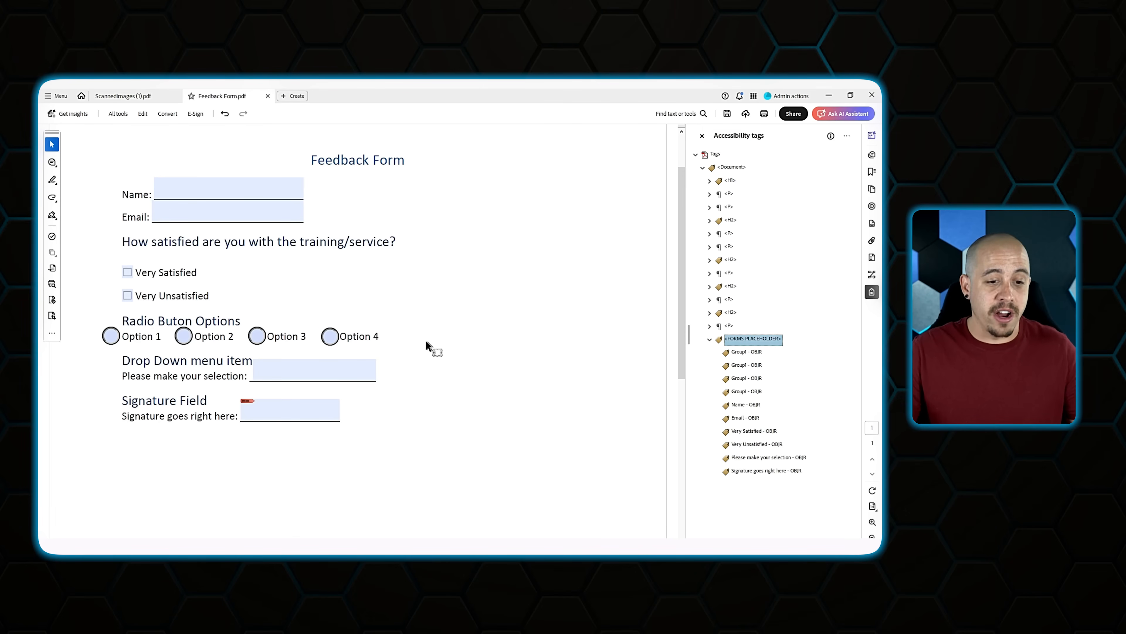
# Collapse the FORMS PLACEHOLDER tag and compare the Name field's place on the page with the start of the tag tree.
pyautogui.click(710, 340)
pyautogui.scroll(-2, 534, 274)
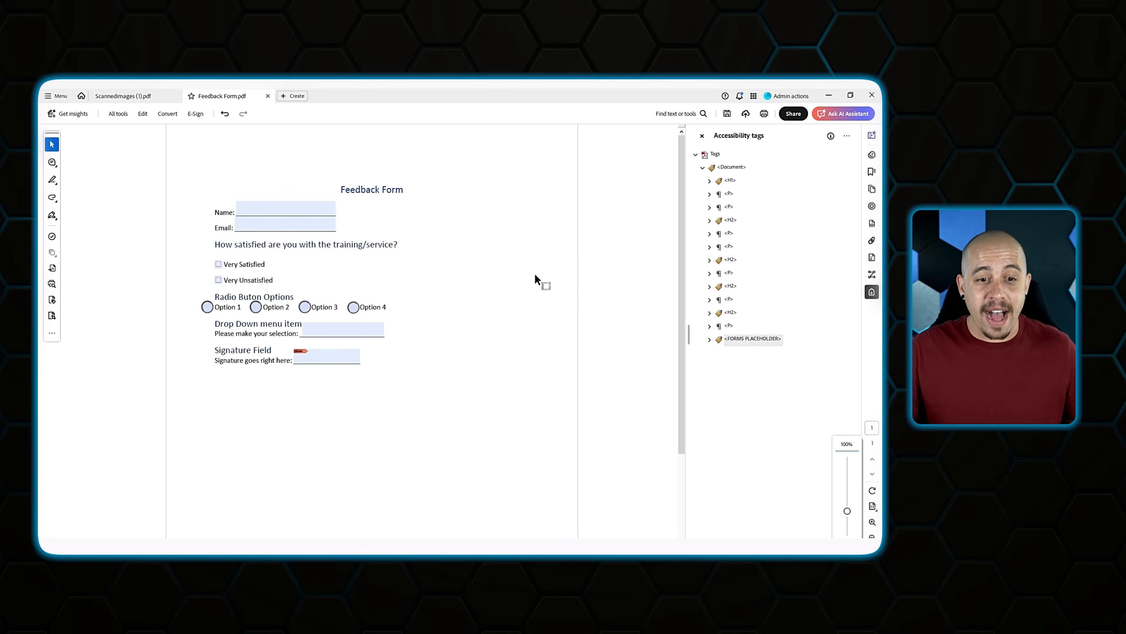
pyautogui.click(287, 207)
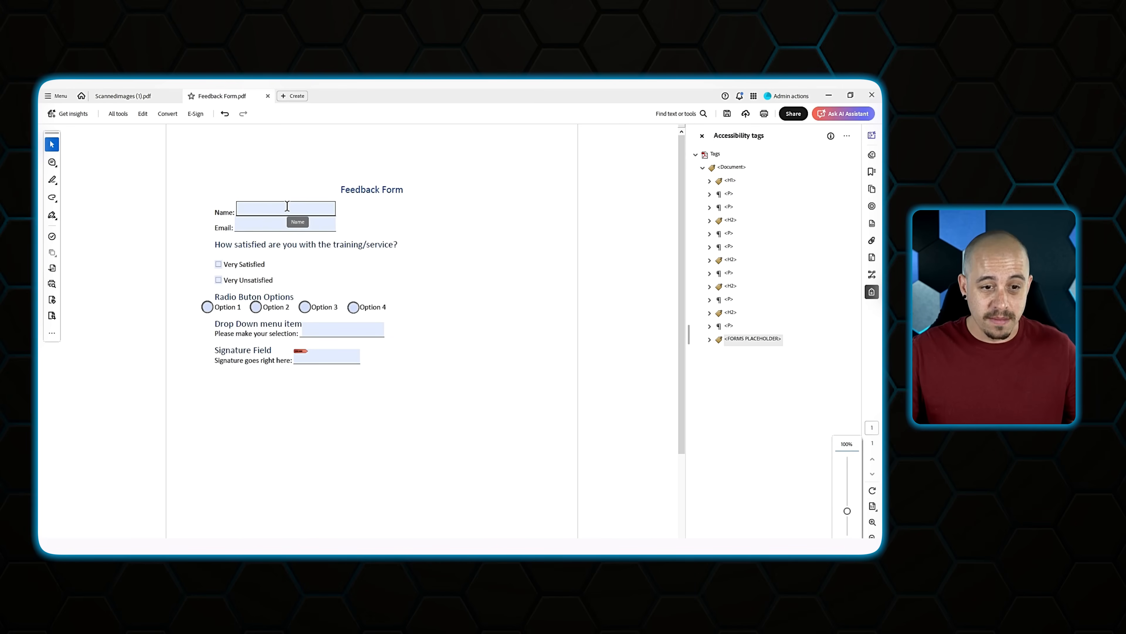
pyautogui.click(751, 173)
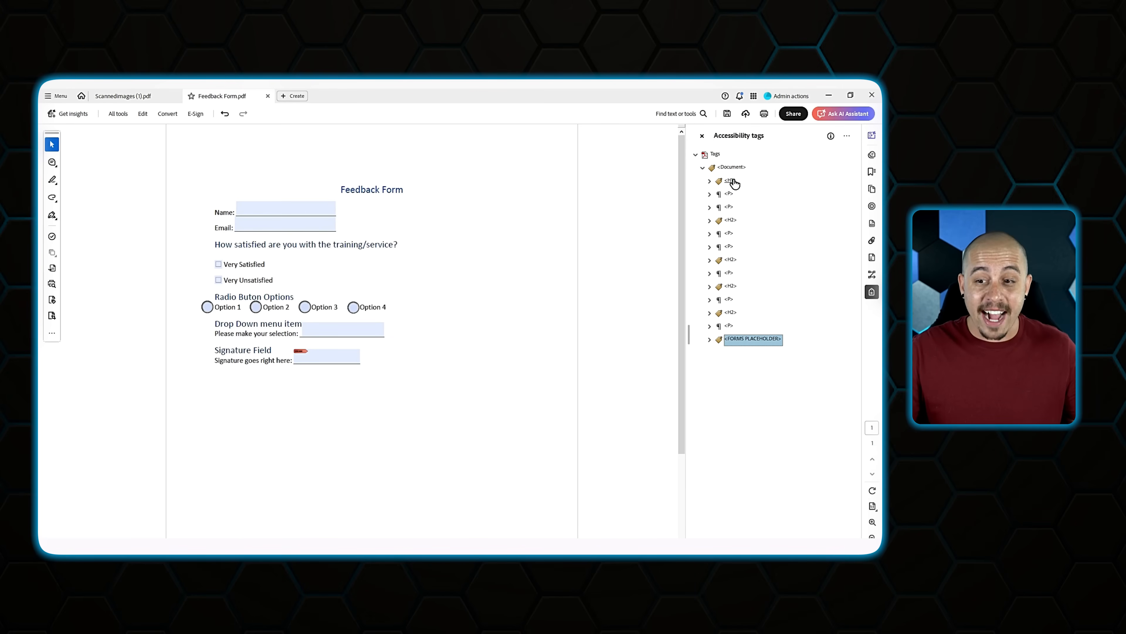
# Expand the paragraph tags that hold the Name and Email labels in the tag tree.
pyautogui.click(733, 181)
pyautogui.press('Down')
pyautogui.press('Right')
pyautogui.press('Down')
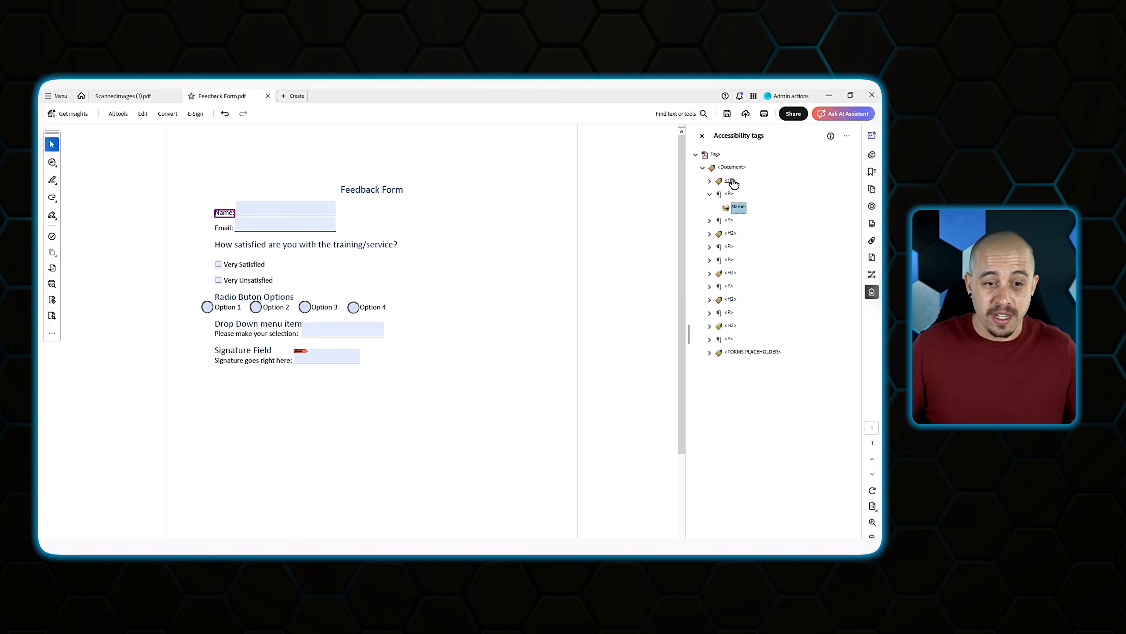
pyautogui.press('Down')
pyautogui.press('Right')
pyautogui.press('Down')
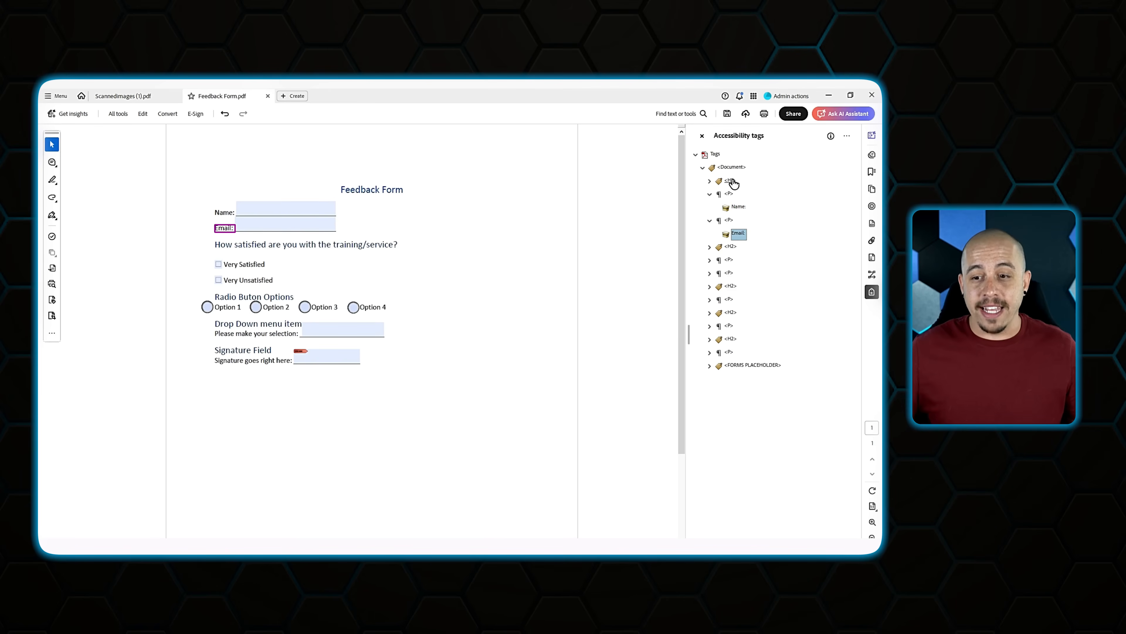
# Add a new tag of type Form directly after the Name label content inside its paragraph tag.
pyautogui.rightClick(739, 207)
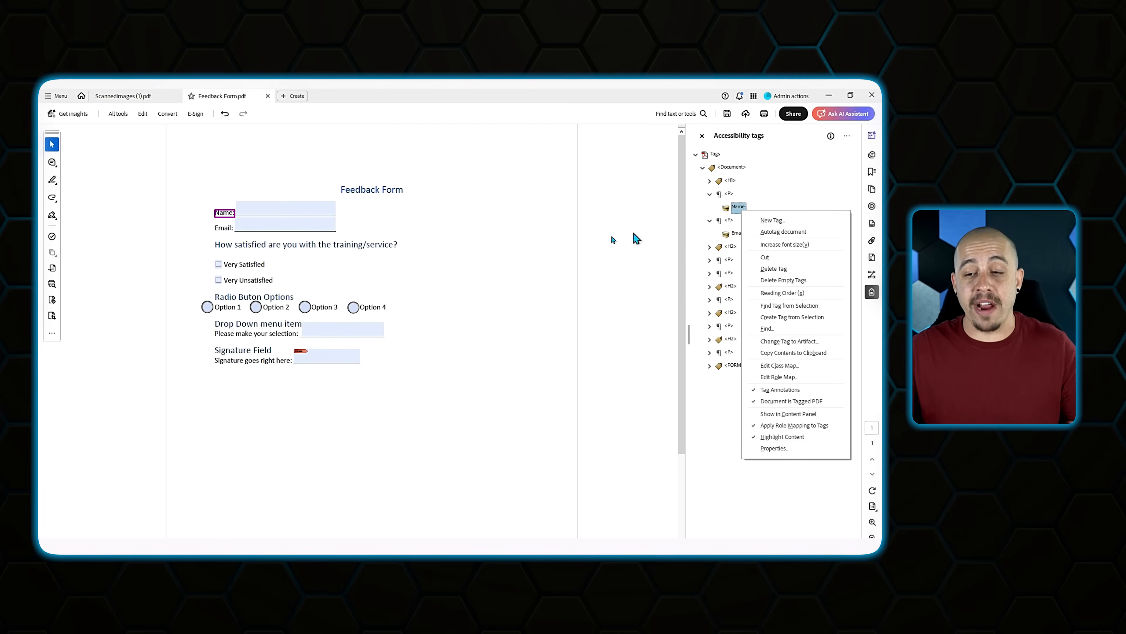
pyautogui.click(616, 240)
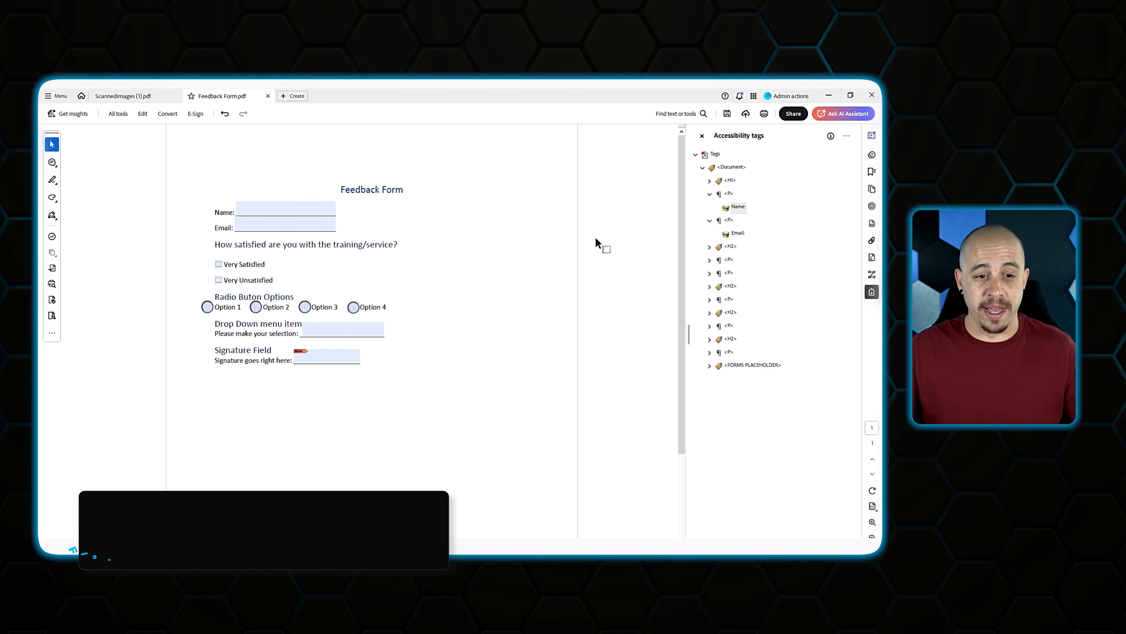
pyautogui.rightClick(741, 211)
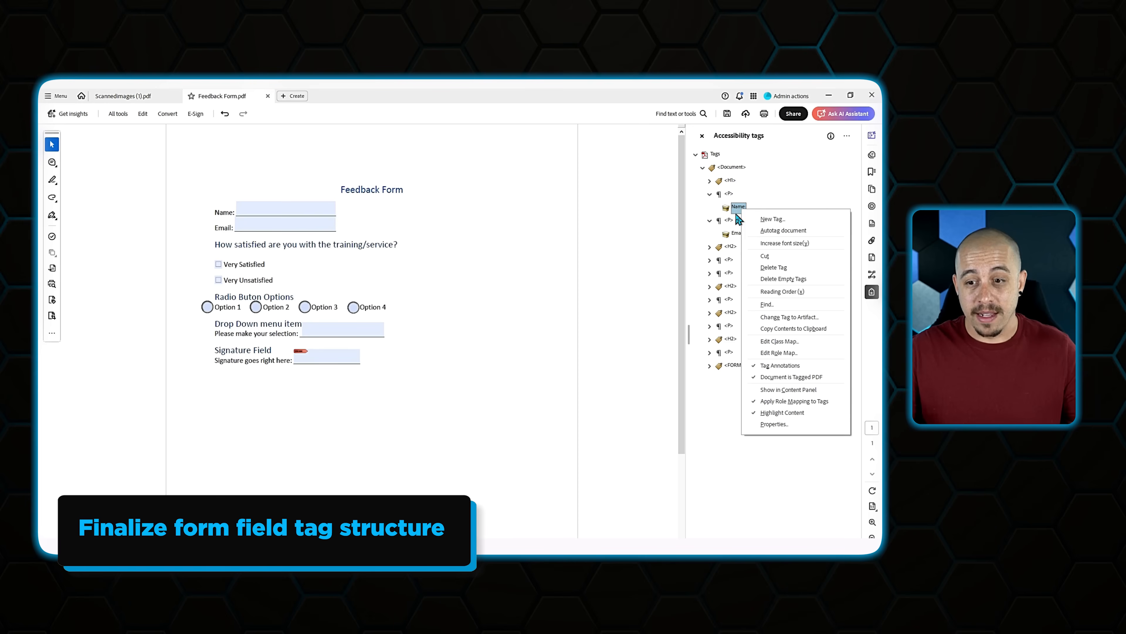
pyautogui.click(772, 219)
pyautogui.write('For')
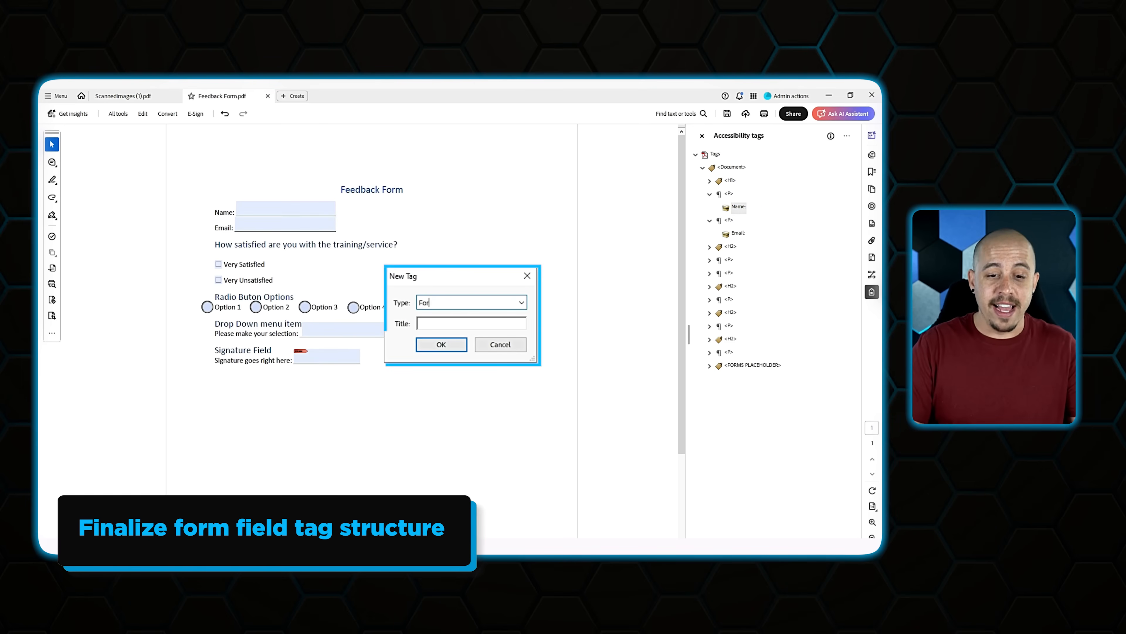
pyautogui.write('m')
pyautogui.press('Return')
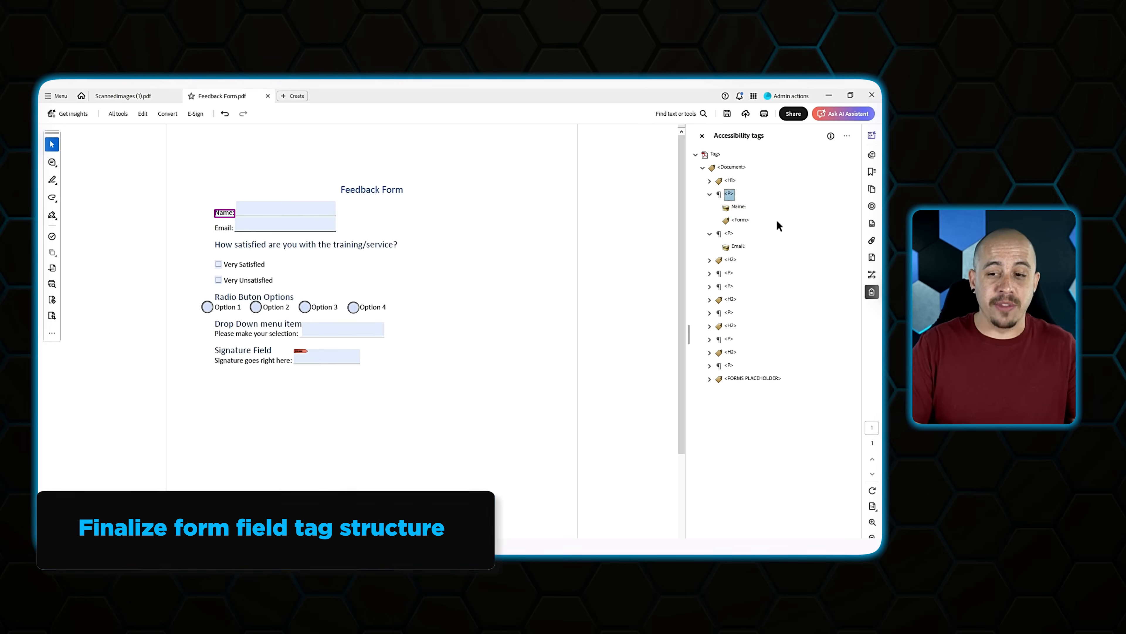
# Move the Name - OBJR object from FORMS PLACEHOLDER into the Form tag under the Name label and check the highlighted order.
pyautogui.click(710, 380)
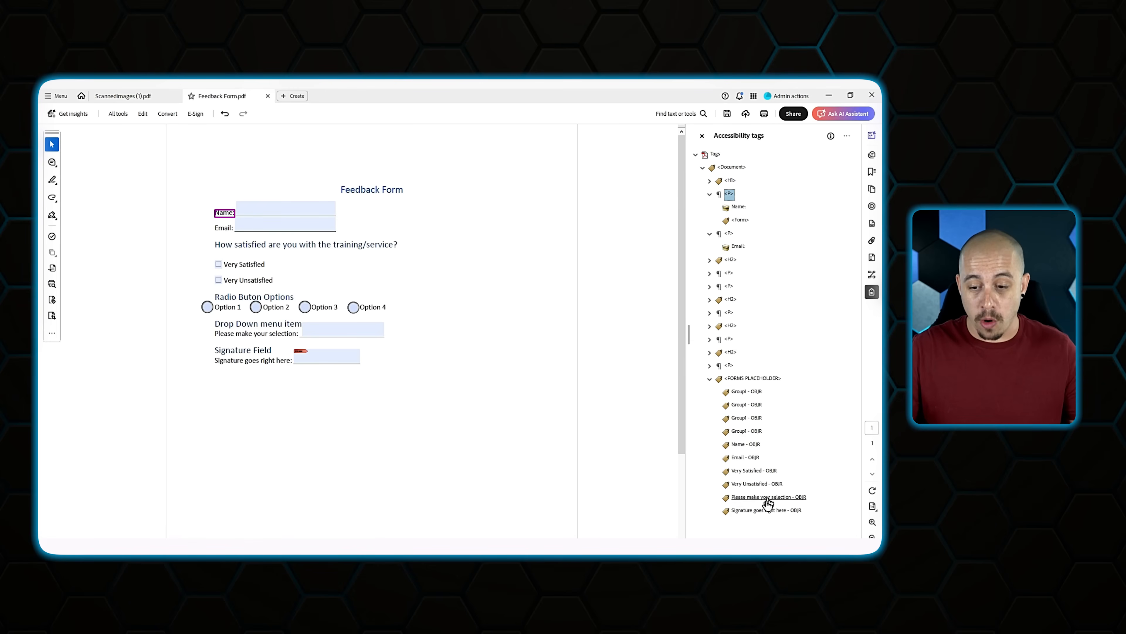
pyautogui.click(752, 445)
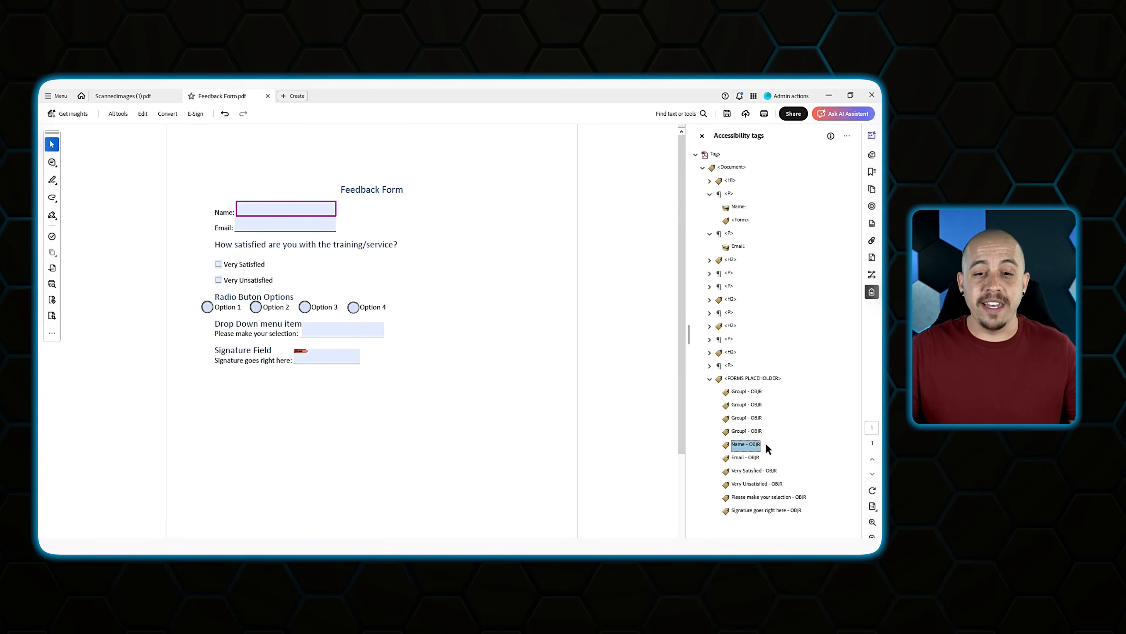
pyautogui.moveTo(750, 449); pyautogui.dragTo(740, 227)
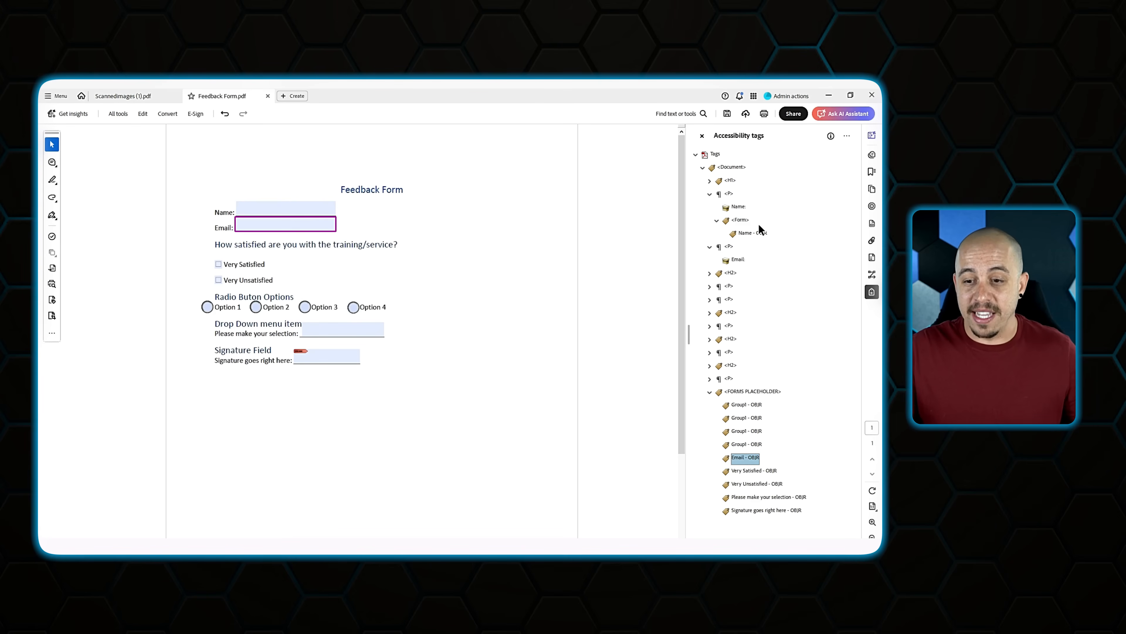
pyautogui.click(744, 220)
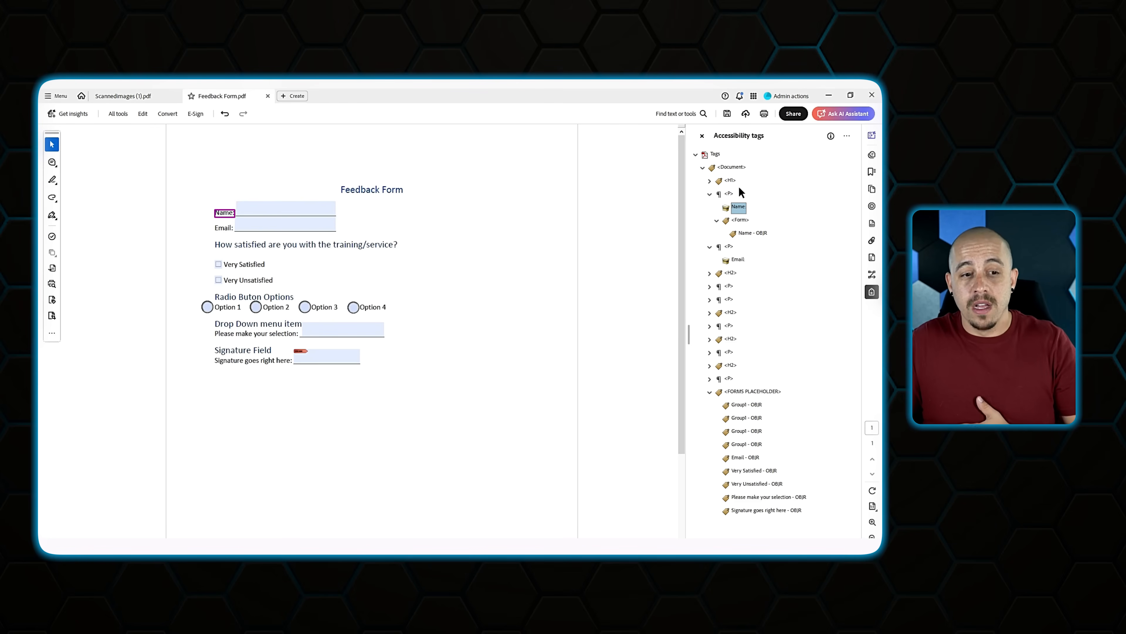
pyautogui.press('Down')
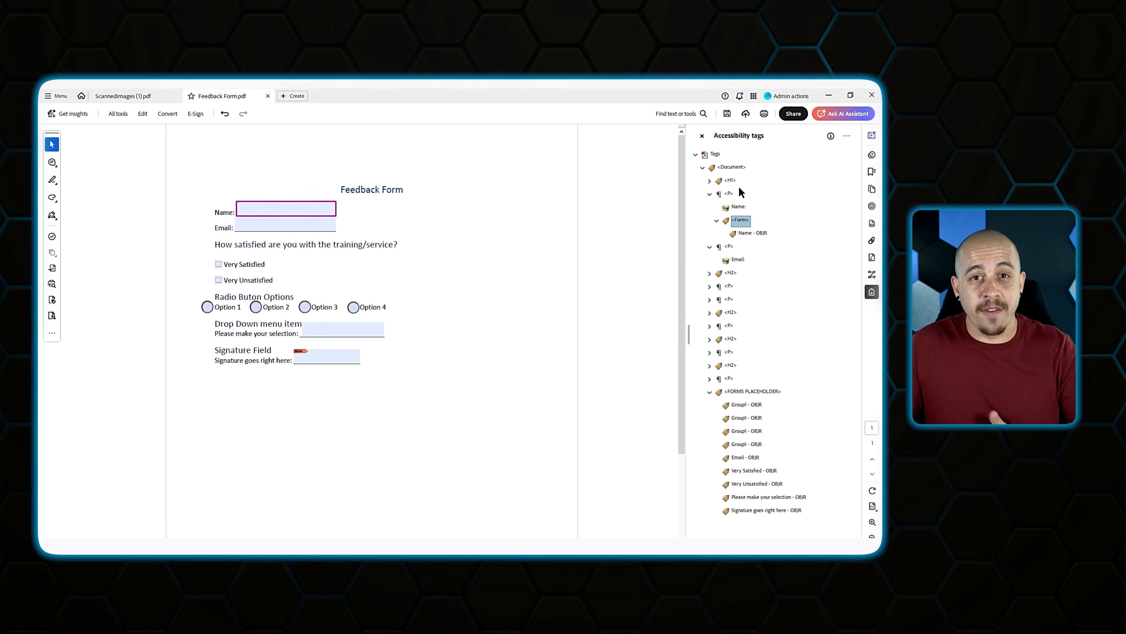
pyautogui.press('Down')
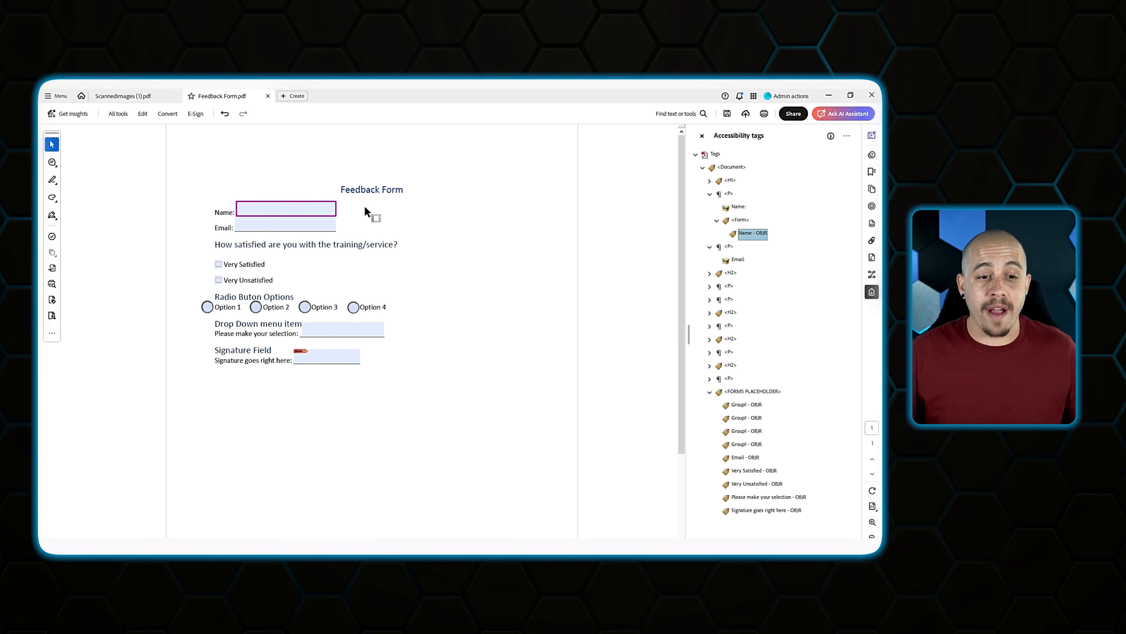
# Add a Form tag after the Email label content and move the Email - OBJR object into it.
pyautogui.click(744, 262)
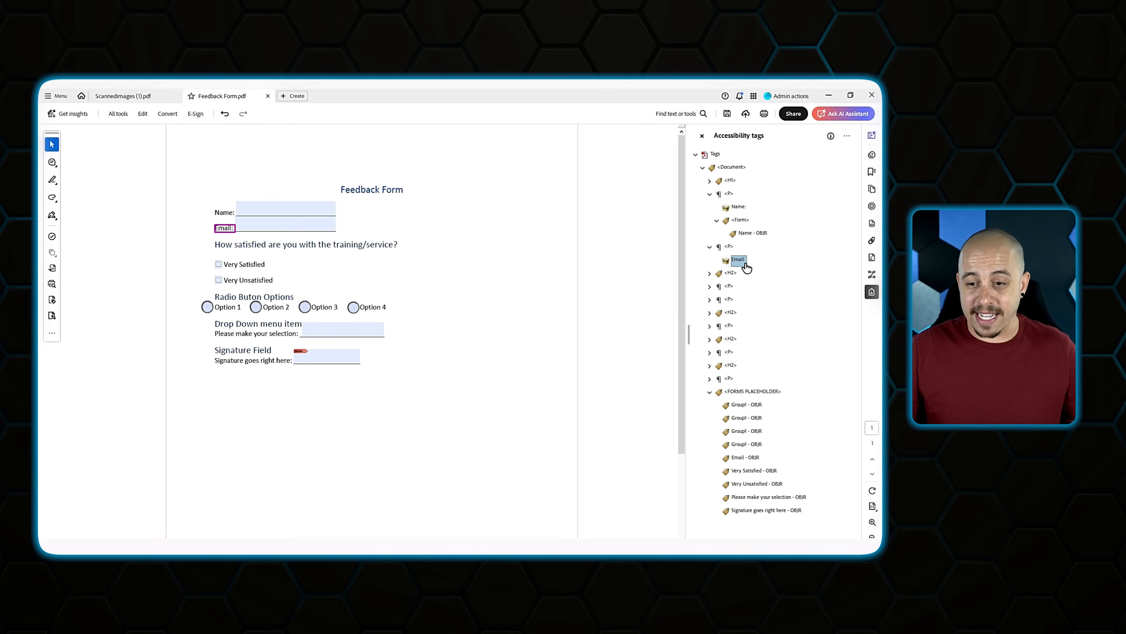
pyautogui.rightClick(738, 265)
pyautogui.click(772, 272)
pyautogui.click(446, 339)
pyautogui.moveTo(742, 472); pyautogui.dragTo(743, 282)
# Expand the paragraph tags that hold the Very Satisfied and Very Unsatisfied labels.
pyautogui.click(729, 312)
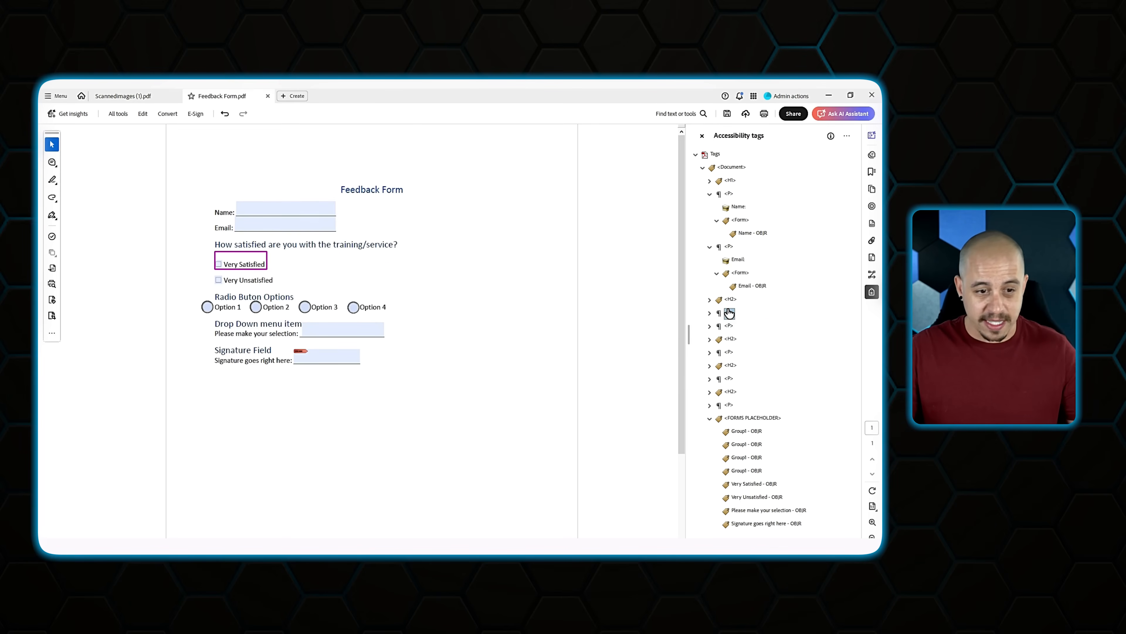
pyautogui.press('Right')
pyautogui.press('Down')
pyautogui.press('Down')
pyautogui.press('Right')
pyautogui.press('Down')
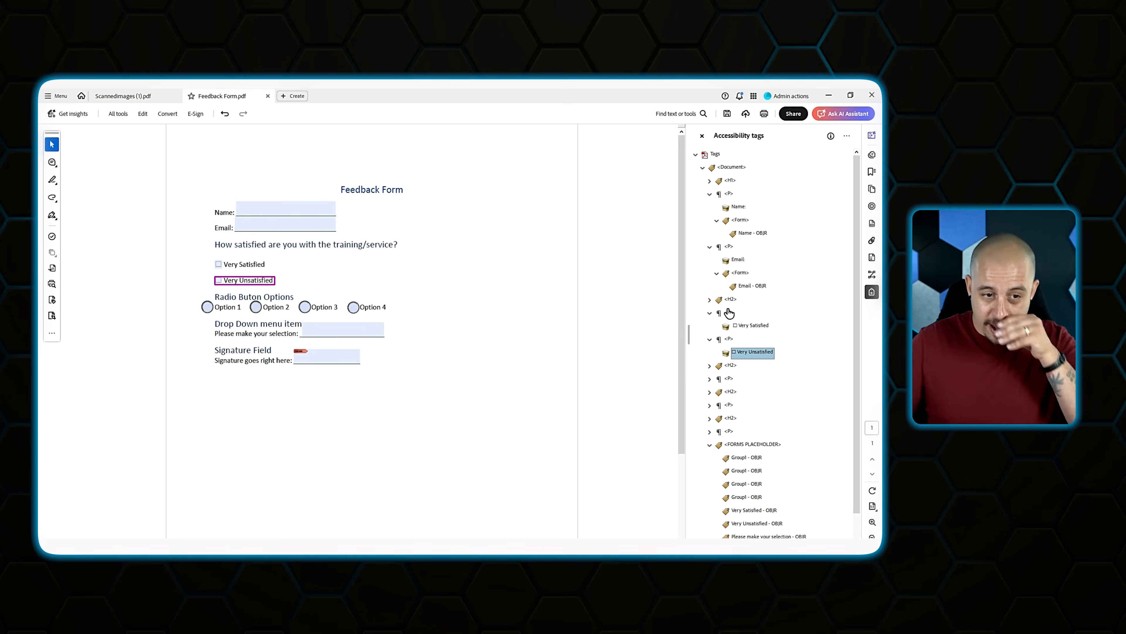
# Add one Form tag after the Very Satisfied content and another after the Very Unsatisfied content.
pyautogui.click(766, 328)
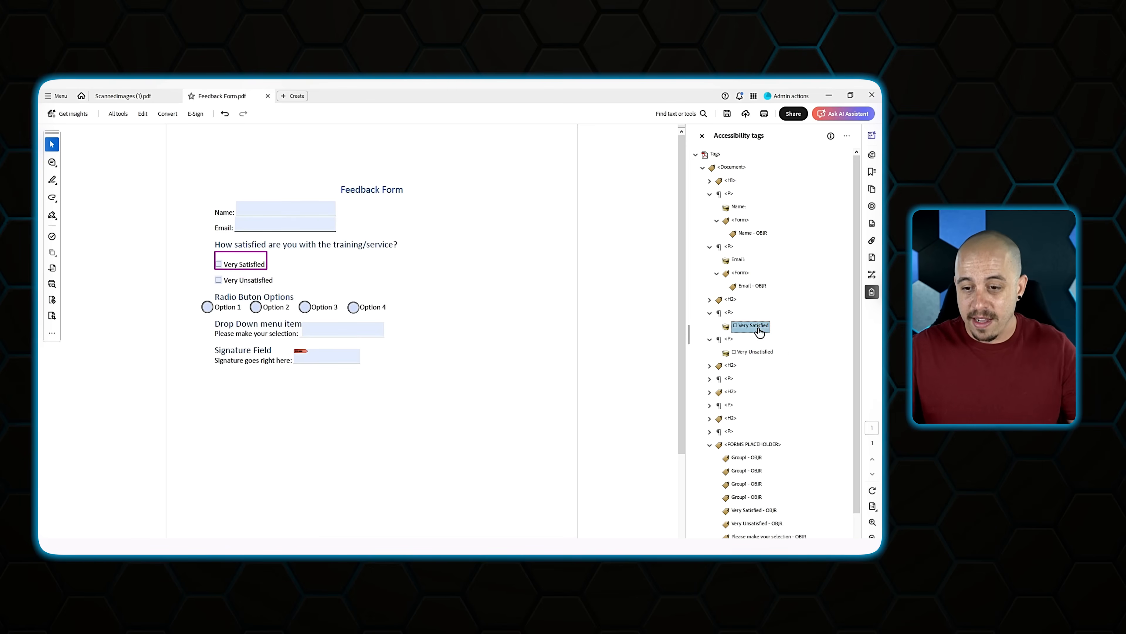
pyautogui.rightClick(766, 327)
pyautogui.click(783, 306)
pyautogui.click(440, 345)
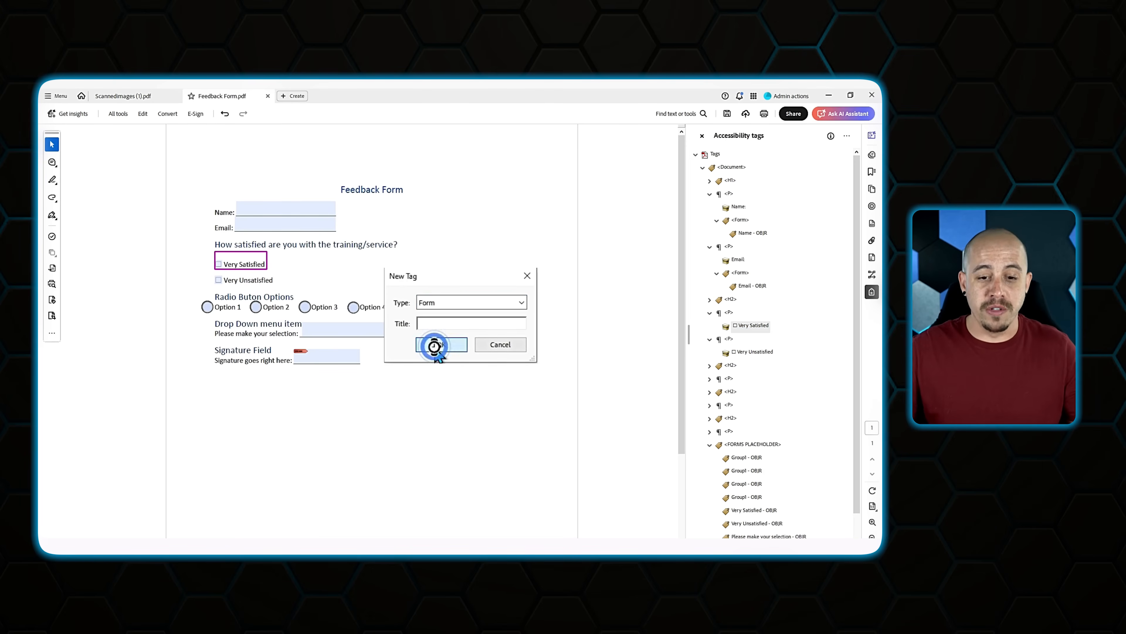
pyautogui.rightClick(750, 367)
pyautogui.click(767, 128)
pyautogui.click(448, 341)
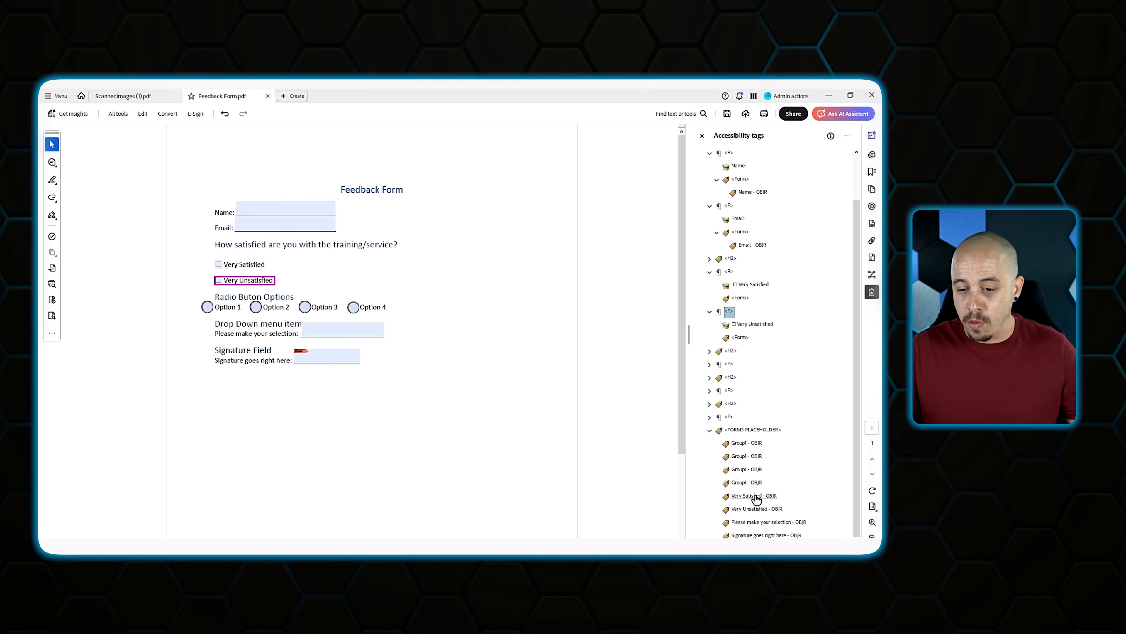
# Move the Very Satisfied - OBJR and Very Unsatisfied - OBJR objects into the Form tags beneath their matching labels.
pyautogui.moveTo(754, 496); pyautogui.dragTo(741, 299)
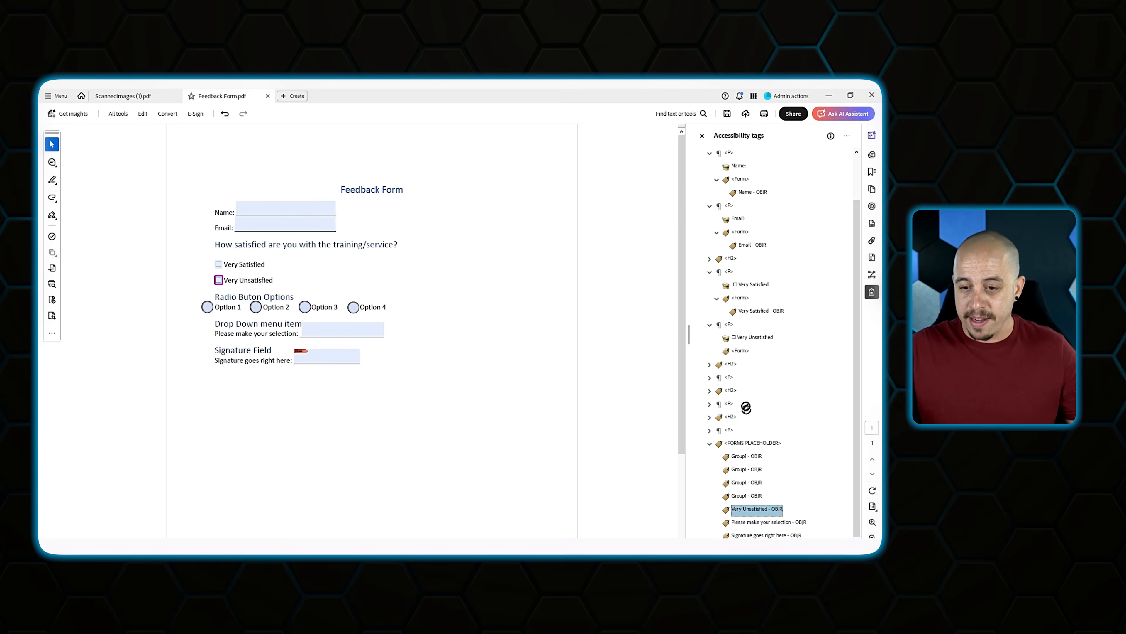
pyautogui.moveTo(738, 350); pyautogui.dragTo(740, 351)
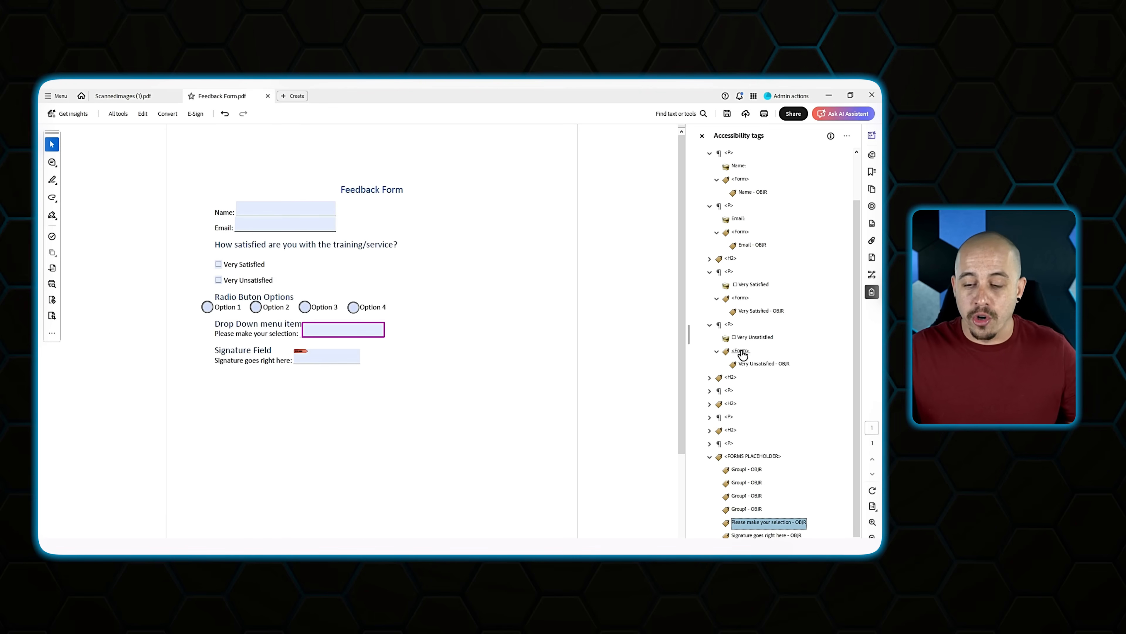
pyautogui.rightClick(741, 351)
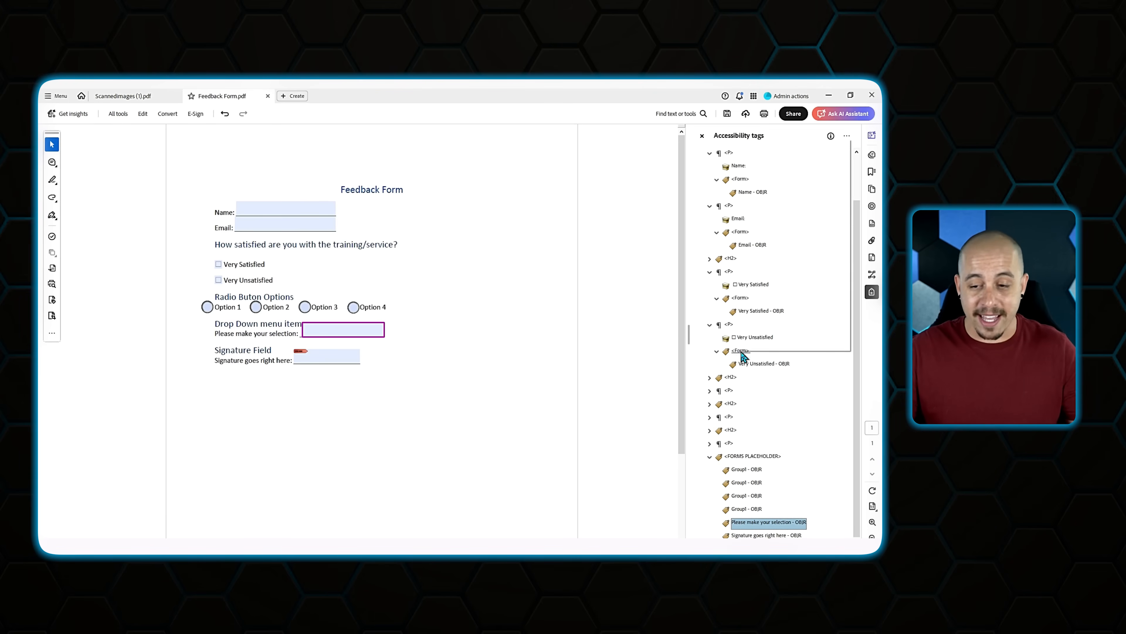
pyautogui.click(582, 251)
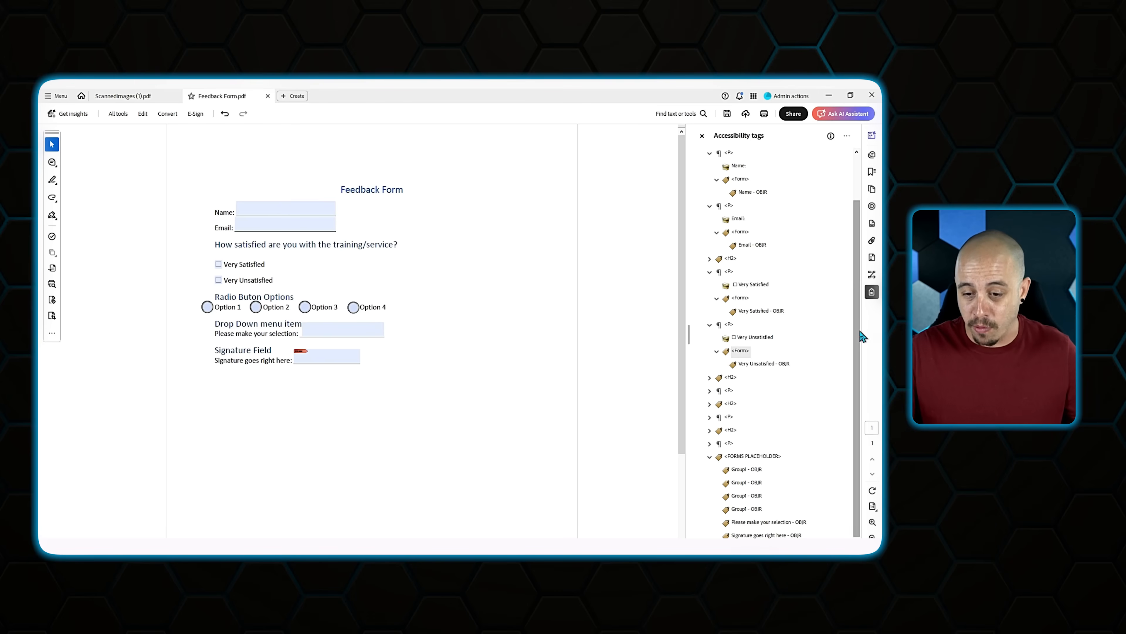
# Move all four Group1 - OBJR objects from FORMS PLACEHOLDER into the paragraph tag that holds the Option 1 to Option 4 labels.
pyautogui.click(731, 378)
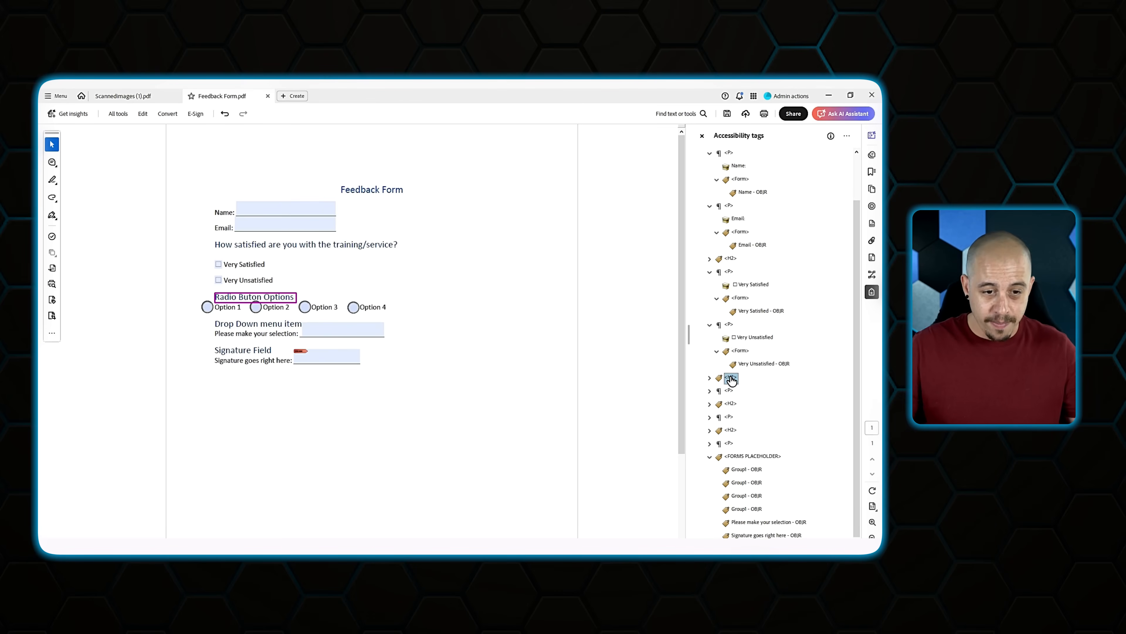
pyautogui.press('Down')
pyautogui.press('Right')
pyautogui.press('Down')
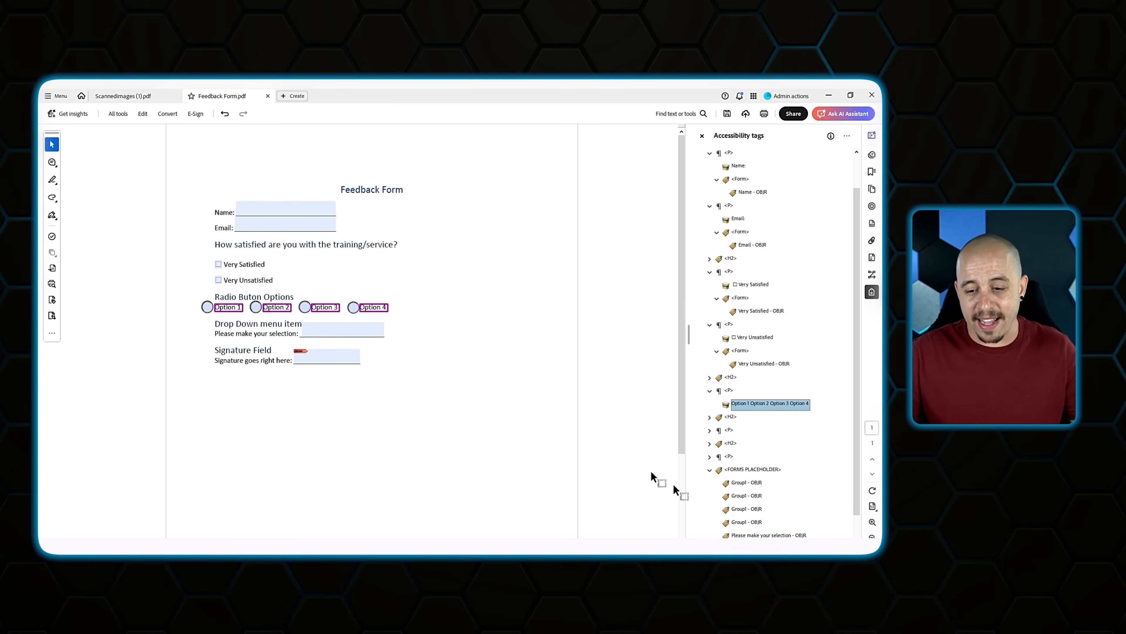
pyautogui.click(747, 482)
pyautogui.keyDown('shift'); pyautogui.click(749, 522); pyautogui.keyUp('shift')
pyautogui.moveTo(748, 489); pyautogui.dragTo(743, 410)
# Add a Form tag after the Option 1 to Option 4 content and nest the four Group1 - OBJR objects inside it.
pyautogui.rightClick(752, 402)
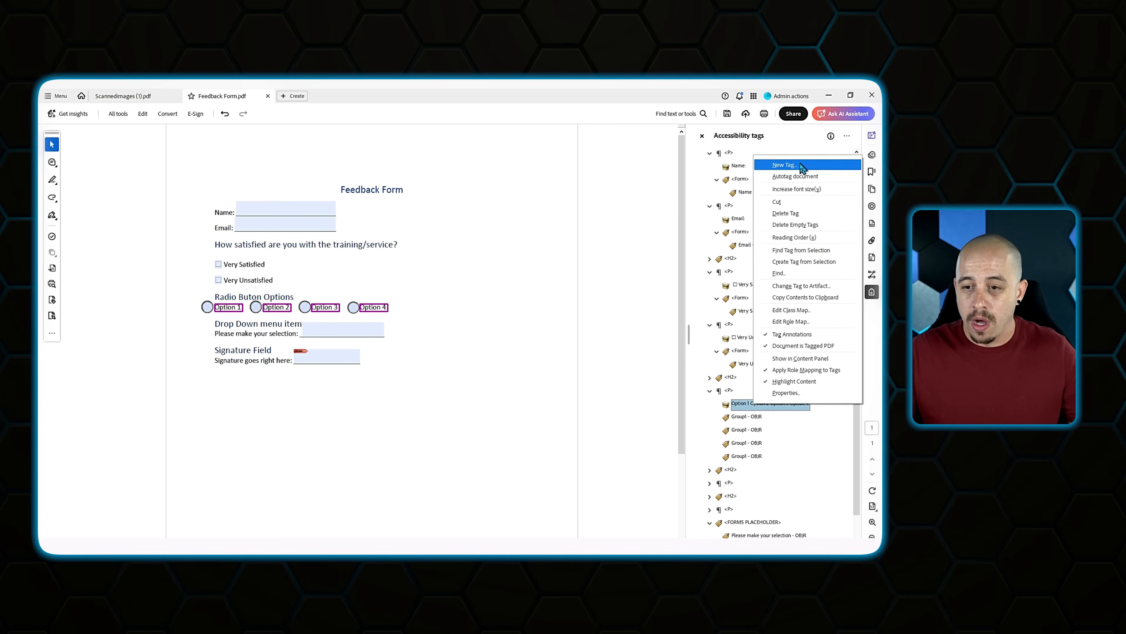
pyautogui.click(785, 164)
pyautogui.click(448, 338)
pyautogui.keyDown('shift'); pyautogui.click(760, 476); pyautogui.keyUp('shift')
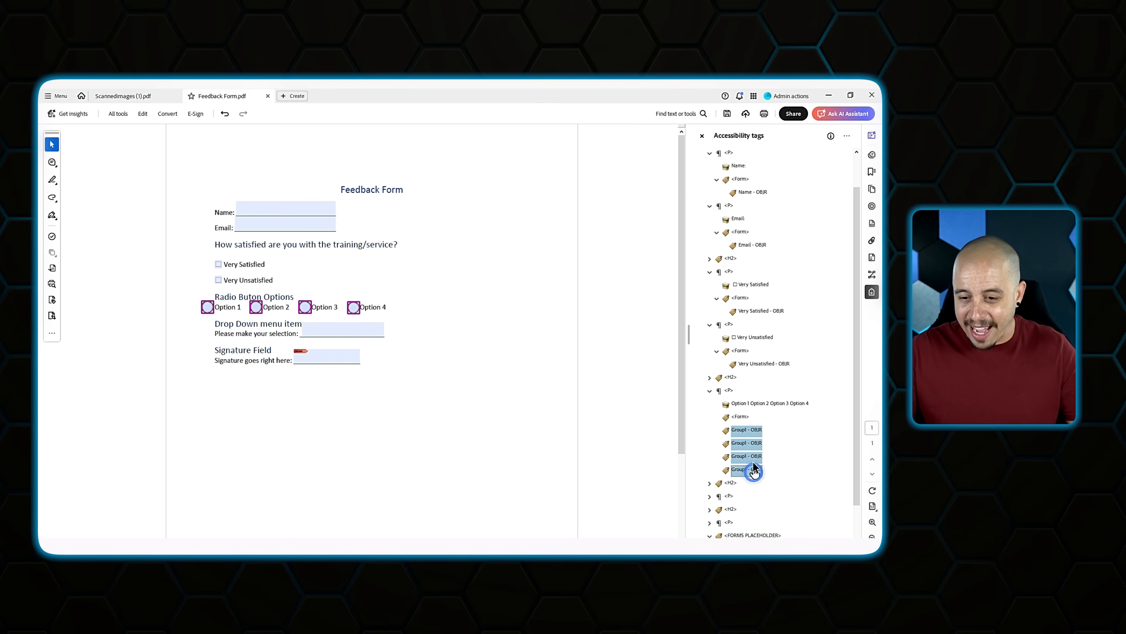
pyautogui.moveTo(743, 421); pyautogui.dragTo(745, 425)
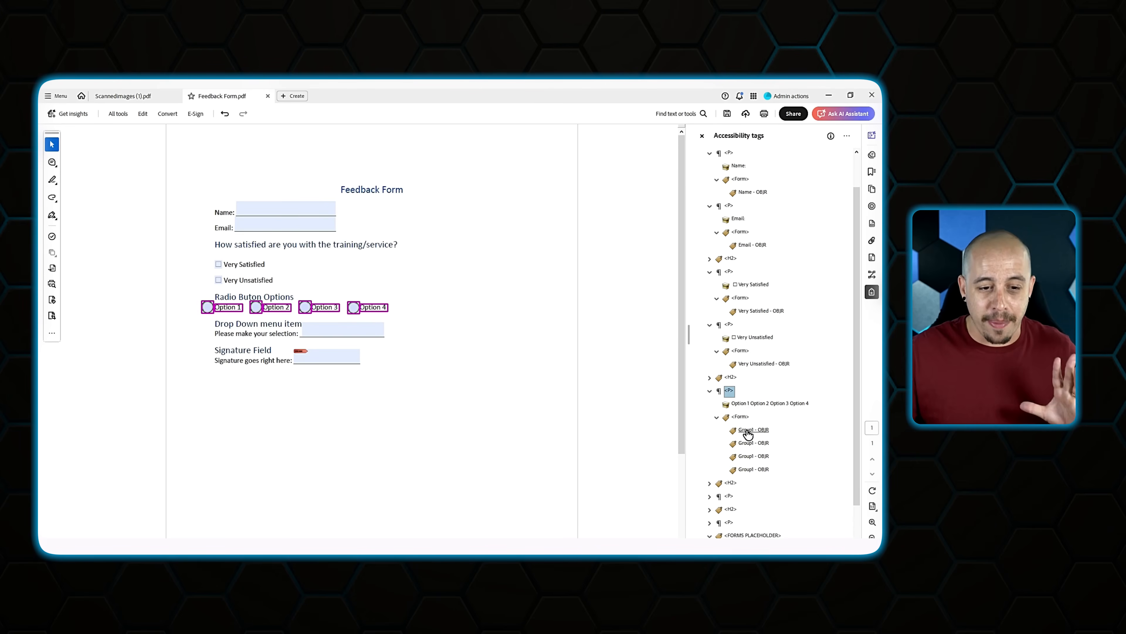
# Step through the drop-down section's tags and expand the paragraph tag that holds the "Please make your selection" label.
pyautogui.scroll(-2, 745, 413)
pyautogui.click(732, 457)
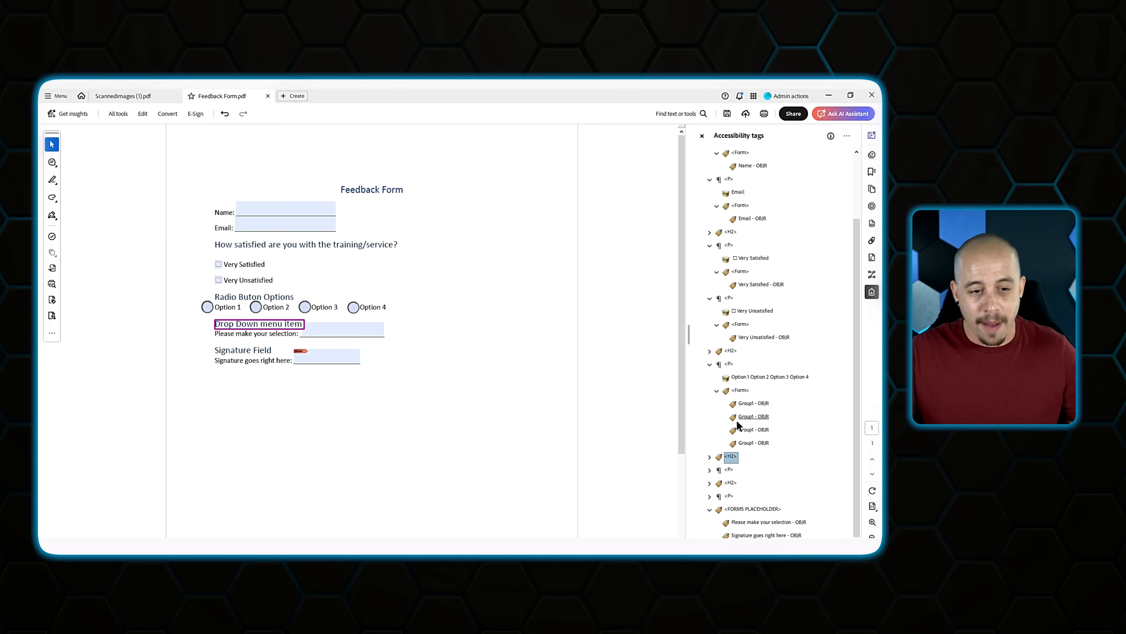
pyautogui.press('Down')
pyautogui.press('Down')
pyautogui.press('Down')
pyautogui.press('Up')
pyautogui.press('Up')
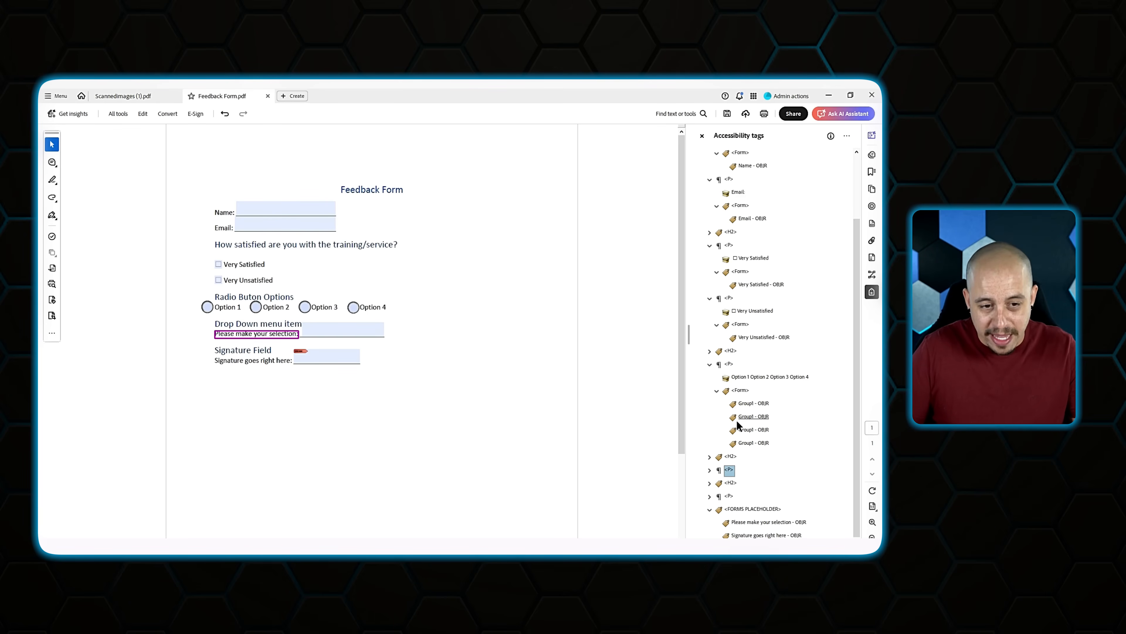
pyautogui.press('Right')
pyautogui.press('Right')
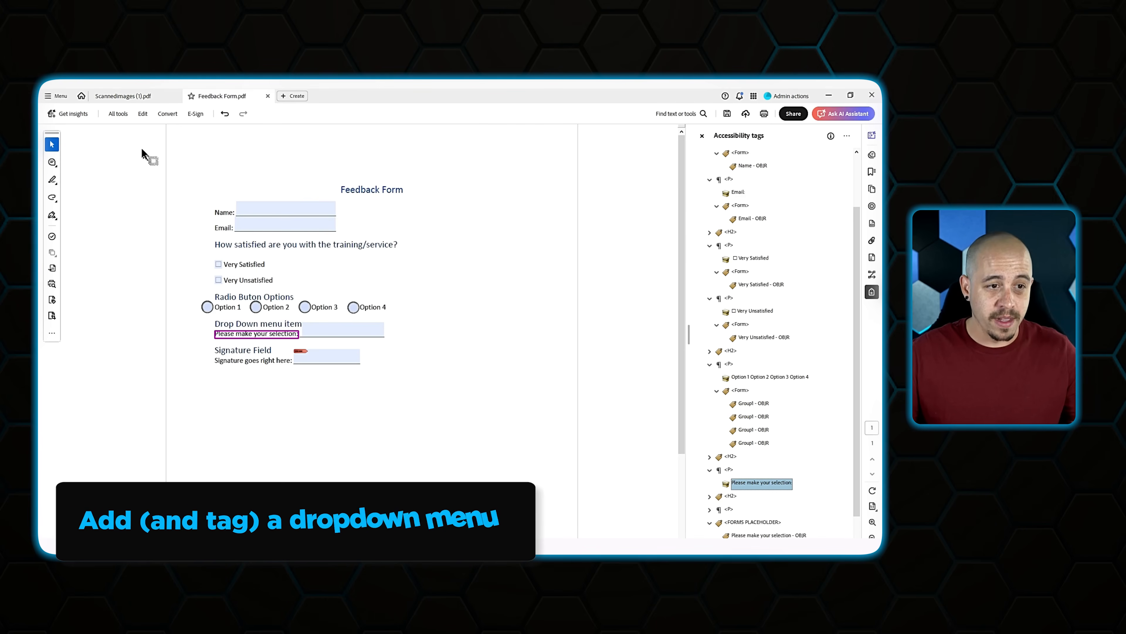
# Return to form editing and delete the text field beside the "Please make your selection" label.
pyautogui.click(123, 115)
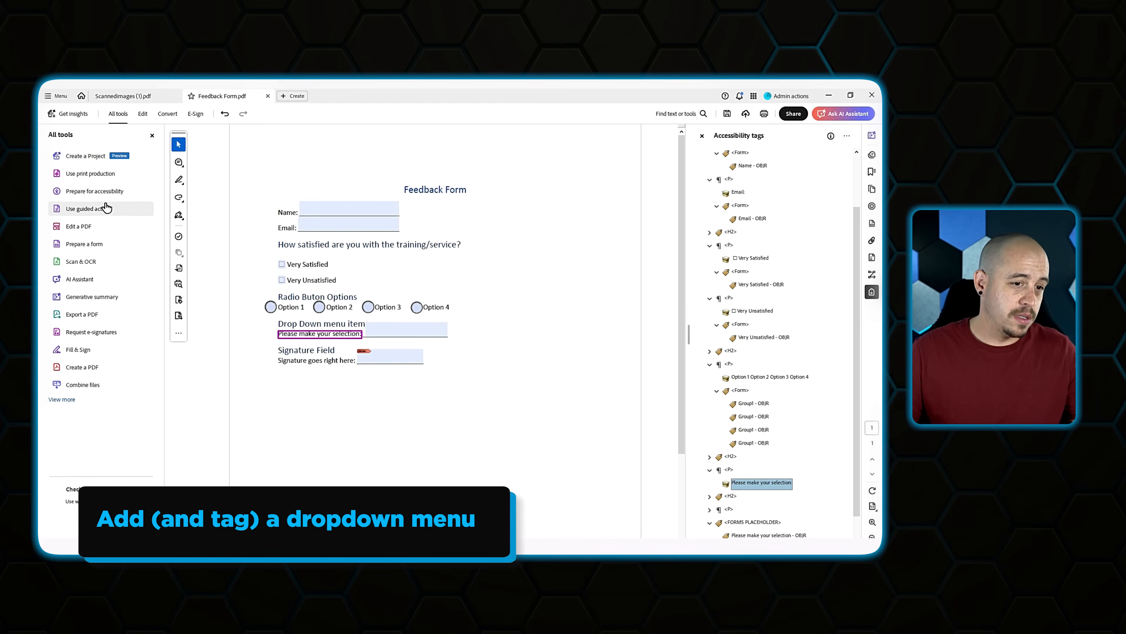
pyautogui.click(96, 245)
pyautogui.rightClick(428, 333)
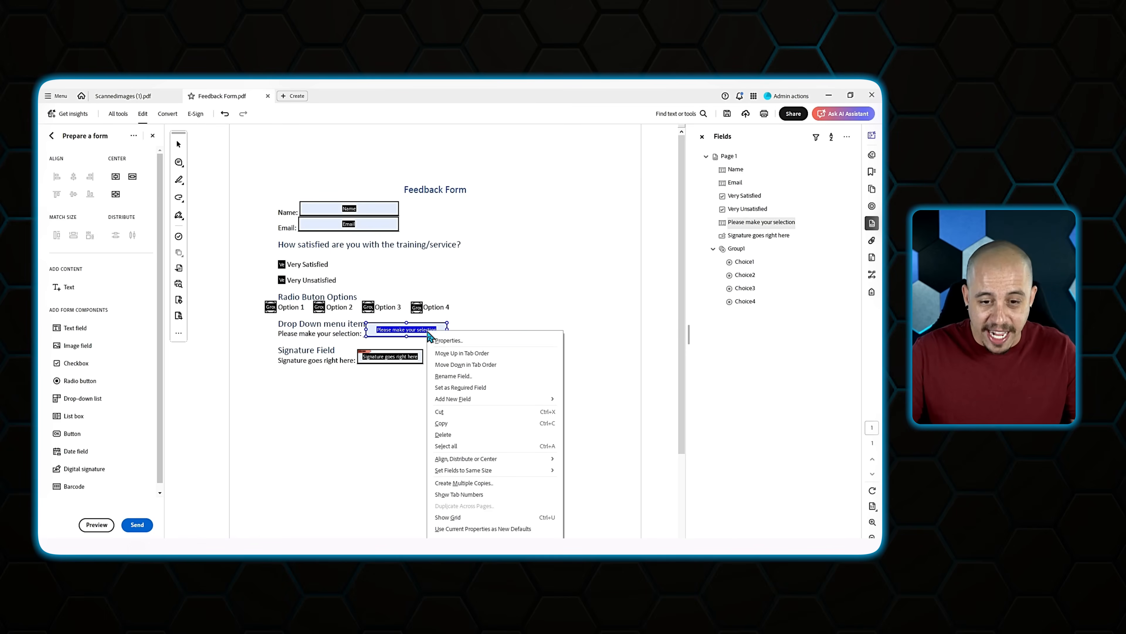
pyautogui.click(437, 341)
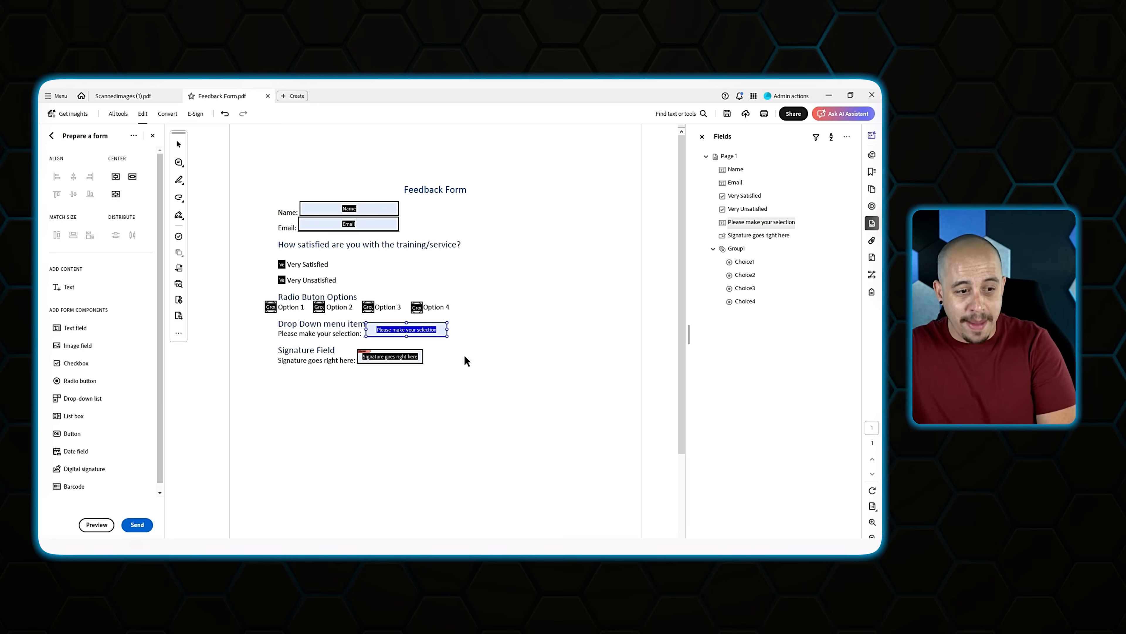
pyautogui.press('Delete')
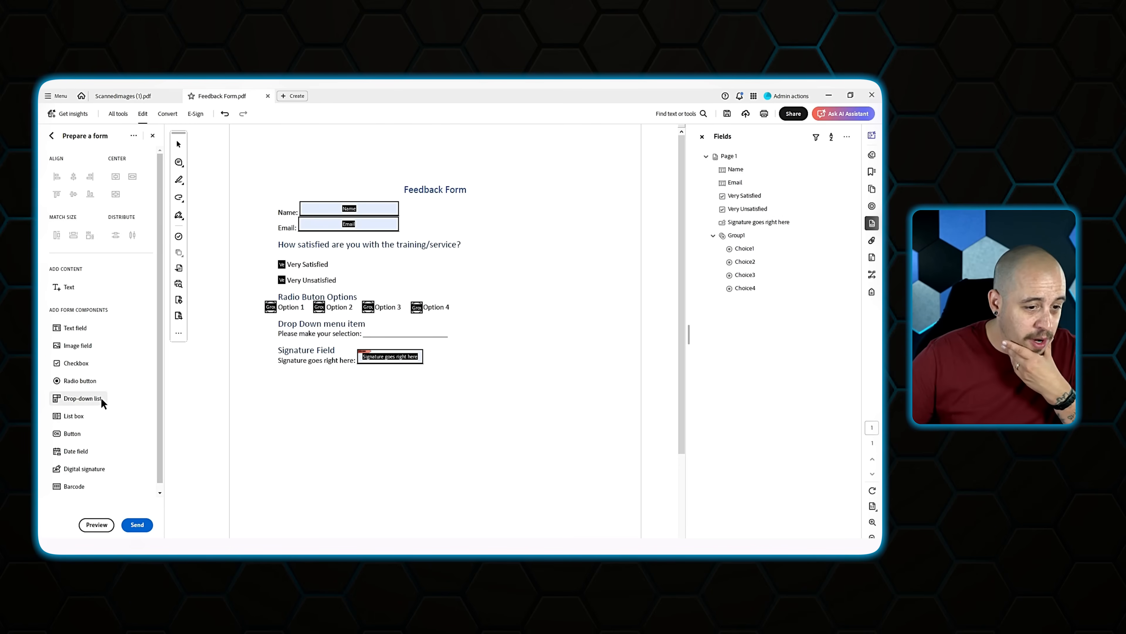
# Add a drop-down list field beside the "Please make your selection" label and widen it to cover the blank line.
pyautogui.click(91, 397)
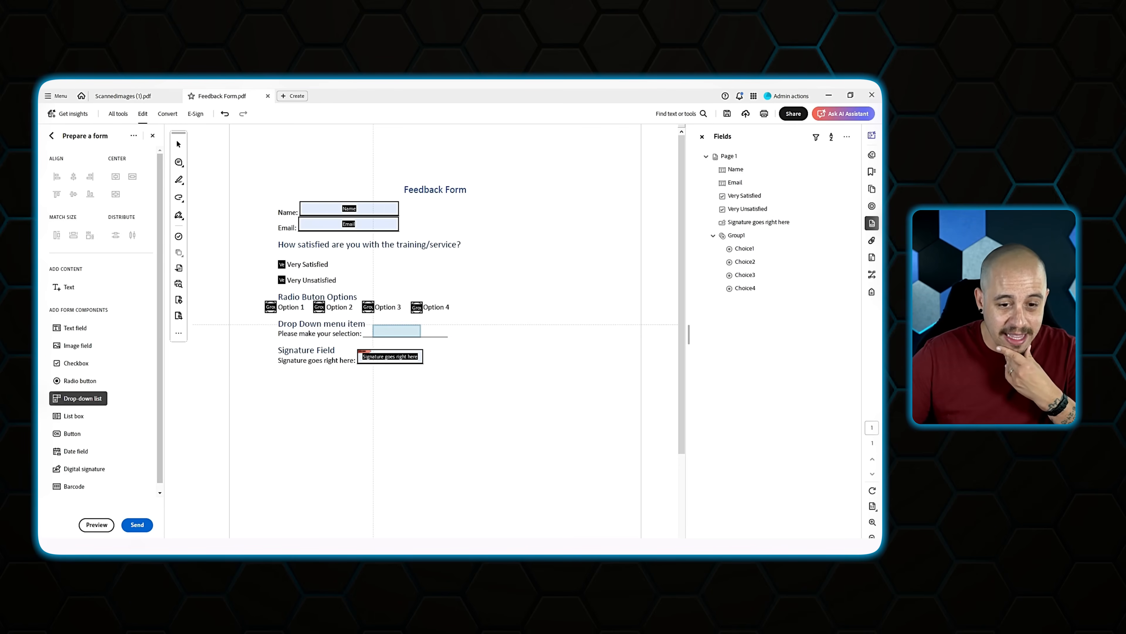
pyautogui.click(366, 324)
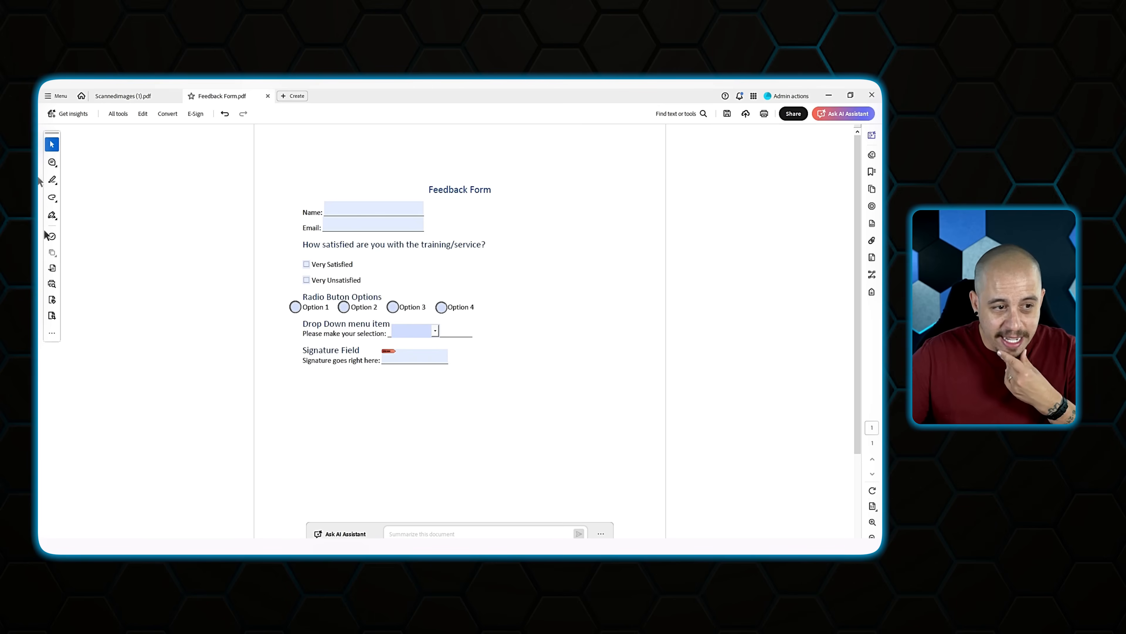
pyautogui.click(118, 113)
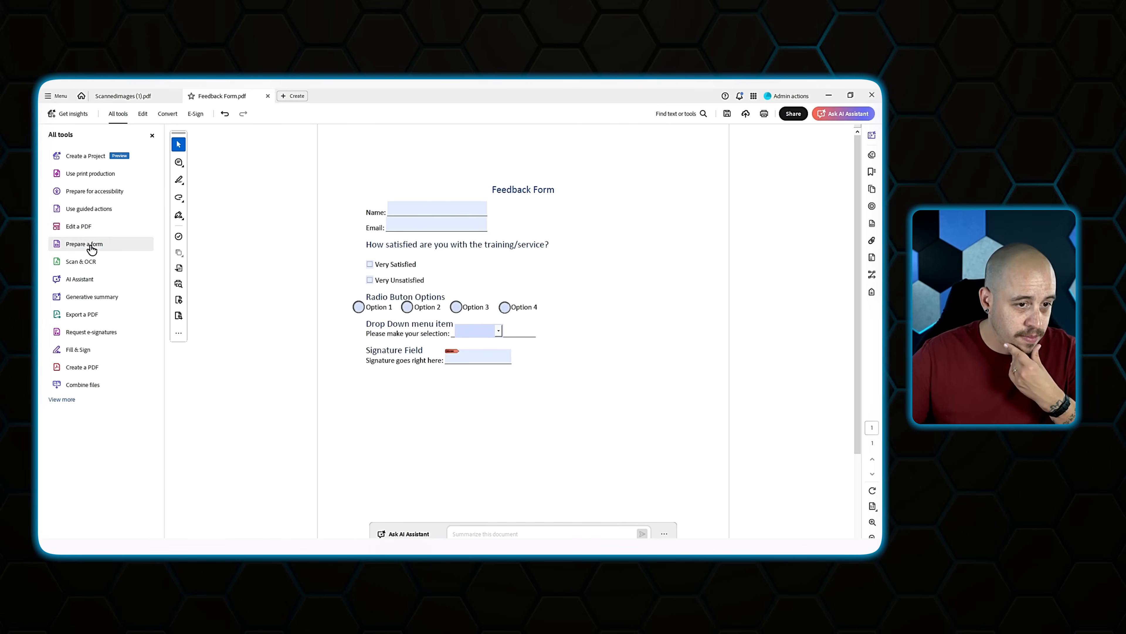
pyautogui.click(90, 245)
pyautogui.click(399, 330)
pyautogui.moveTo(449, 328); pyautogui.dragTo(449, 329)
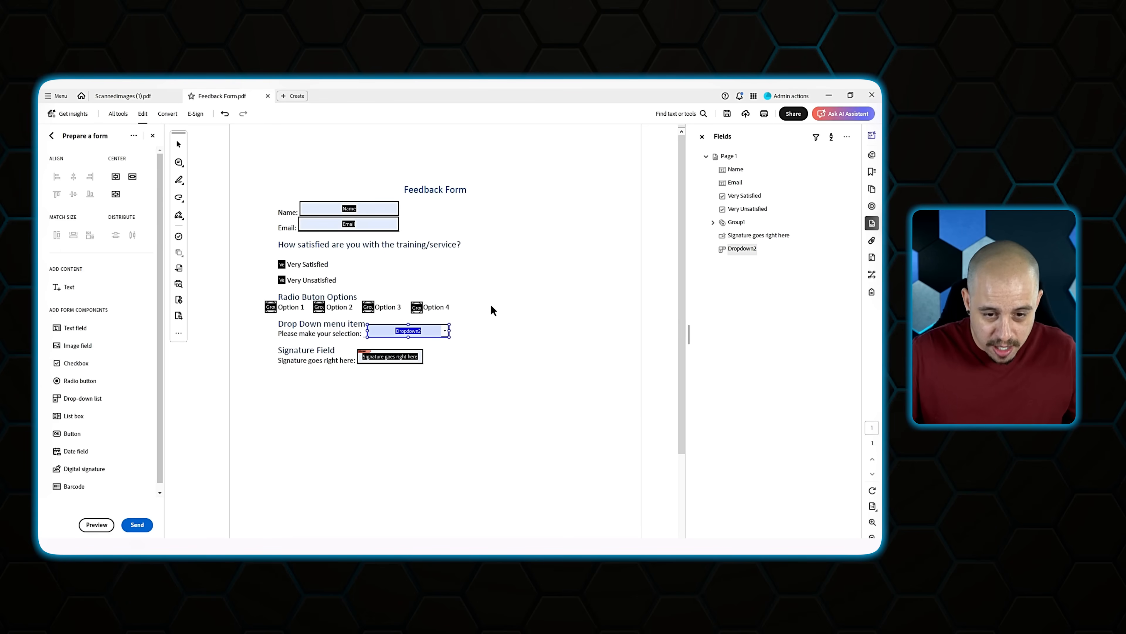
pyautogui.click(521, 297)
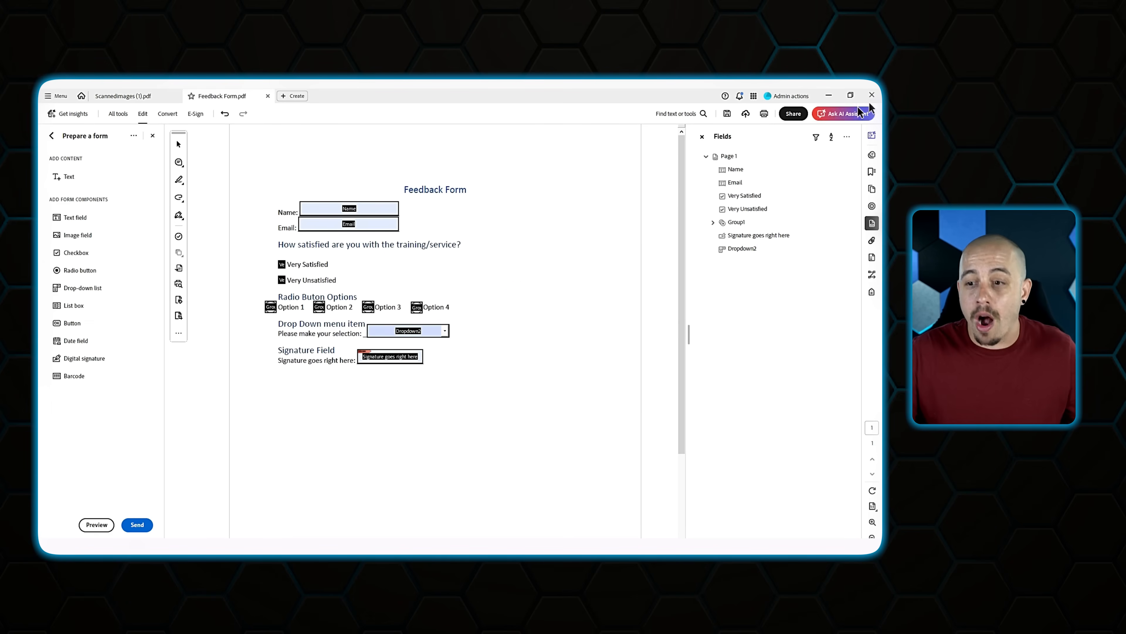
# Find the page's unmarked annotations from the FORMS PLACEHOLDER tag and tag the new drop-down field there.
pyautogui.click(872, 292)
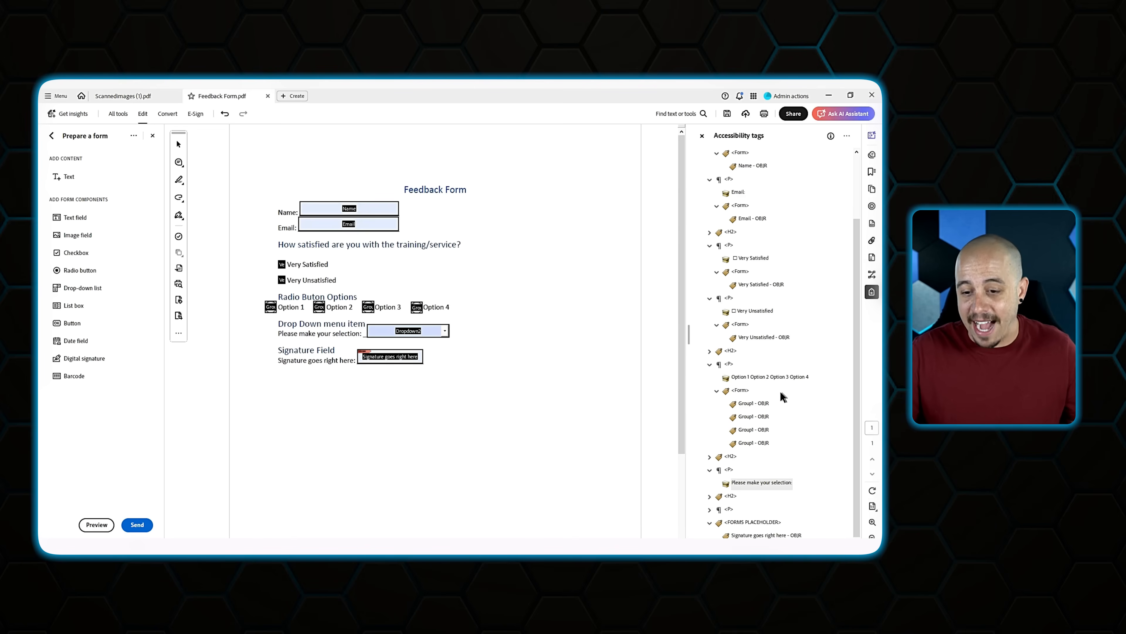
pyautogui.click(753, 524)
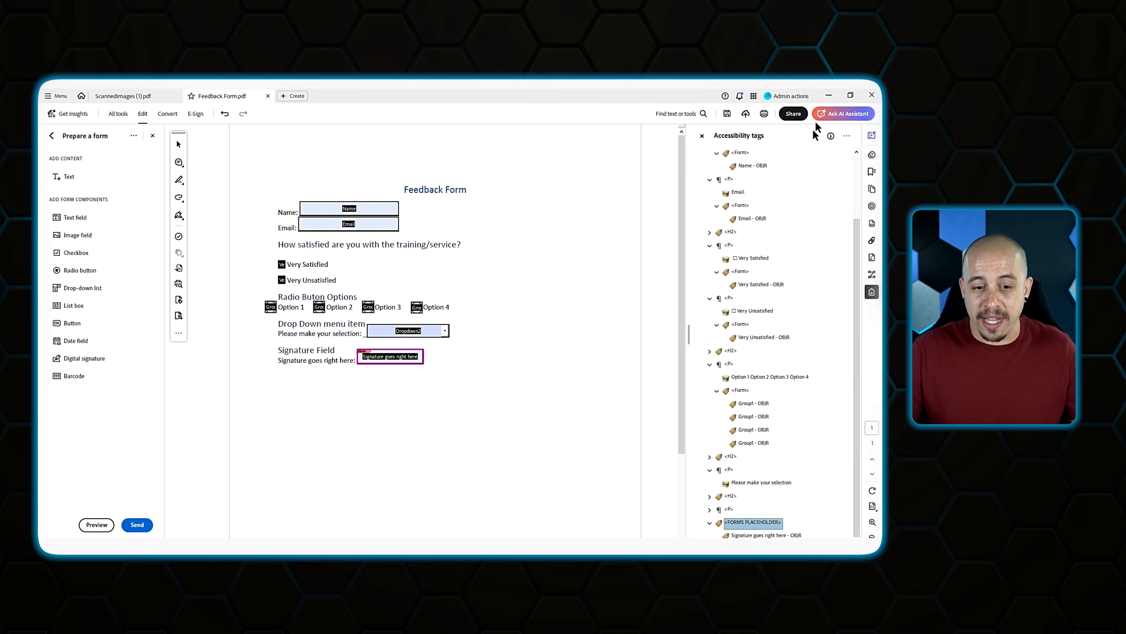
pyautogui.click(847, 136)
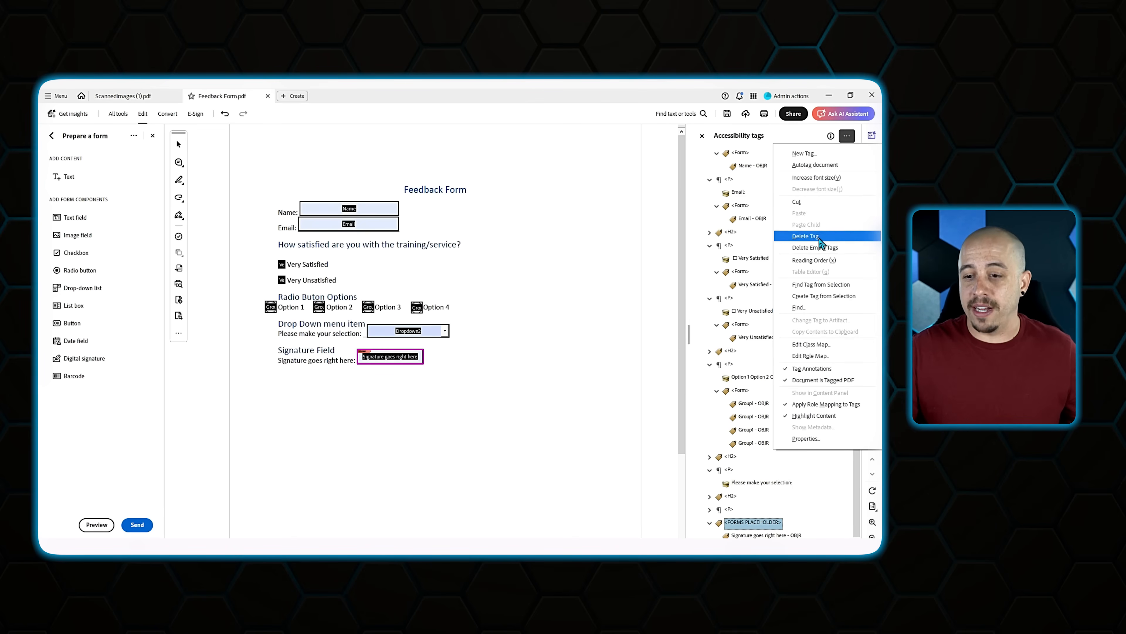
pyautogui.click(798, 307)
pyautogui.click(547, 285)
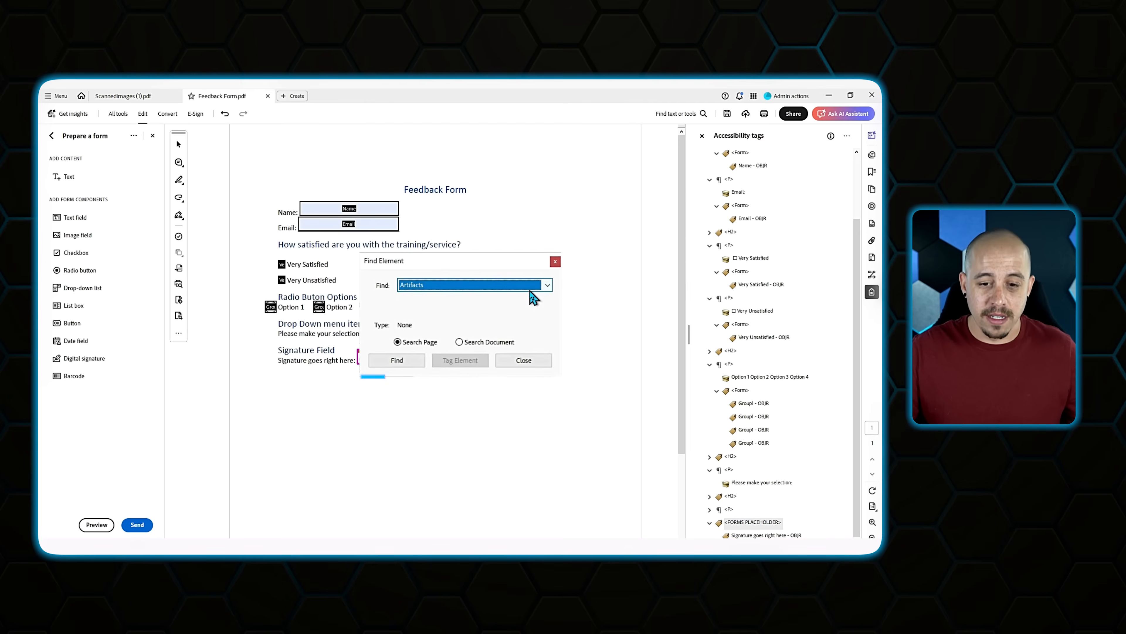
pyautogui.click(476, 328)
pyautogui.click(397, 360)
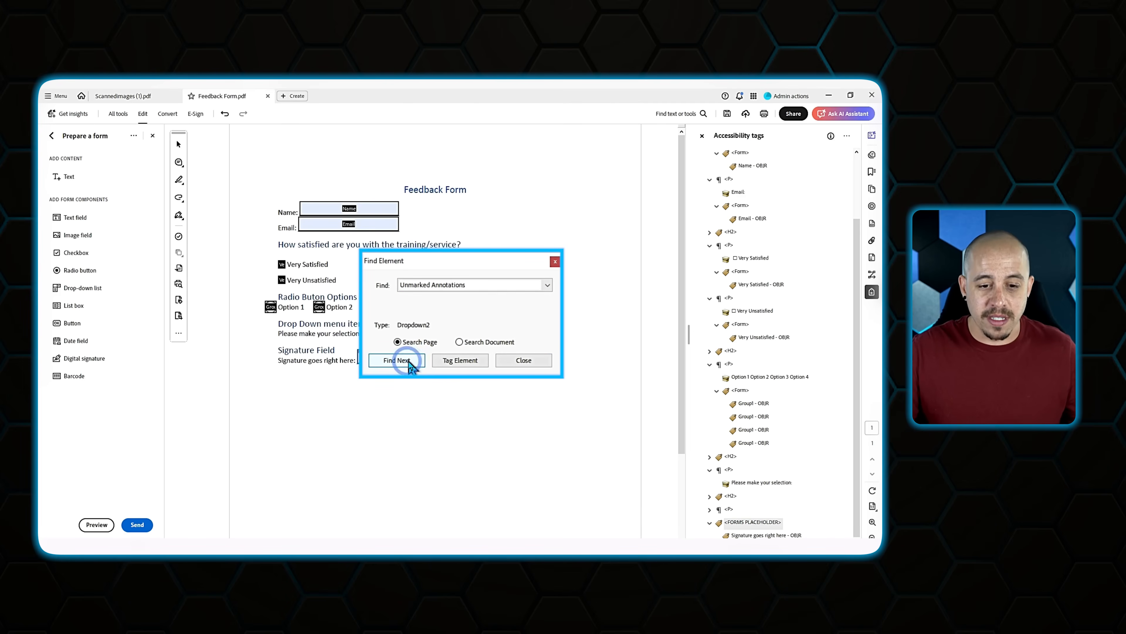
pyautogui.click(457, 362)
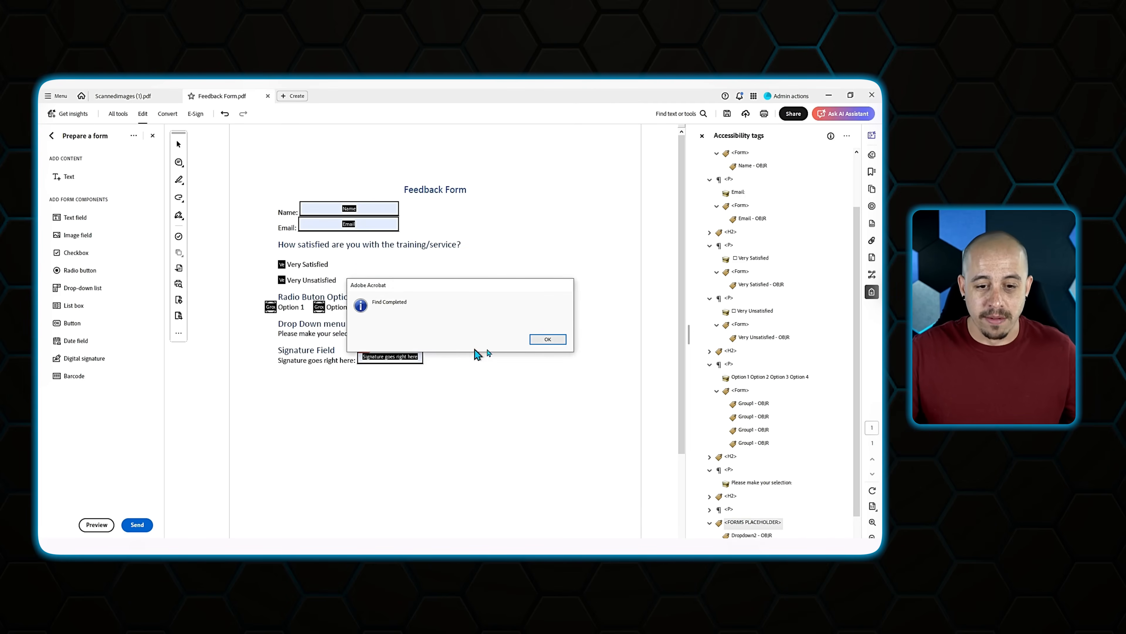
pyautogui.press('Return')
pyautogui.click(508, 351)
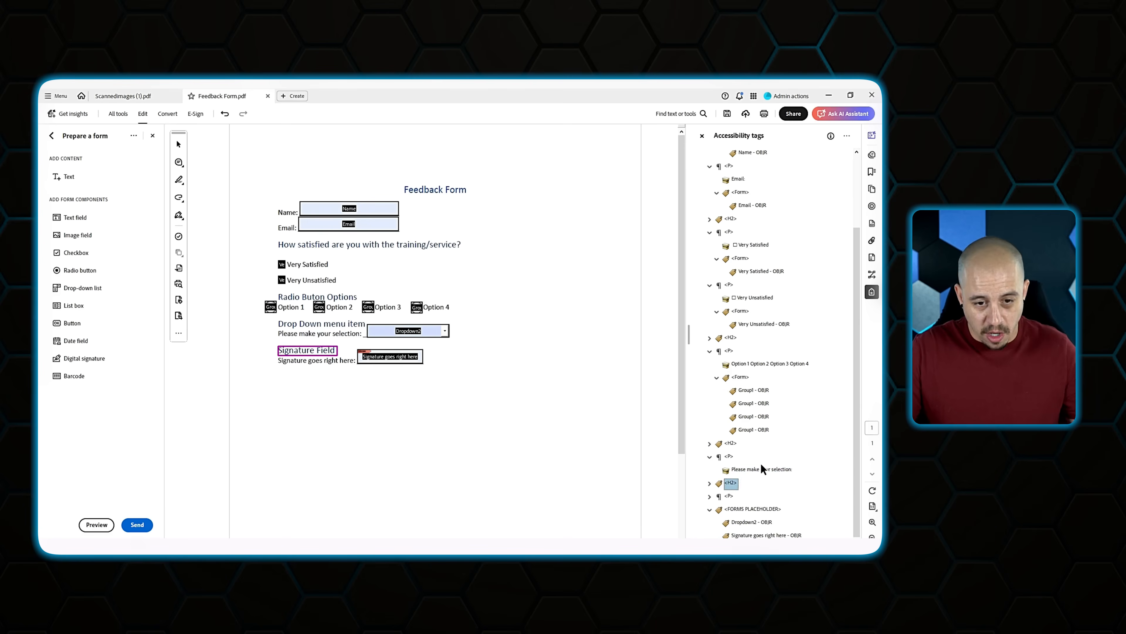
# Add a Form tag after the "Please make your selection" content and nest the Dropdown2 - OBJR object inside it.
pyautogui.click(761, 469)
pyautogui.press('Up')
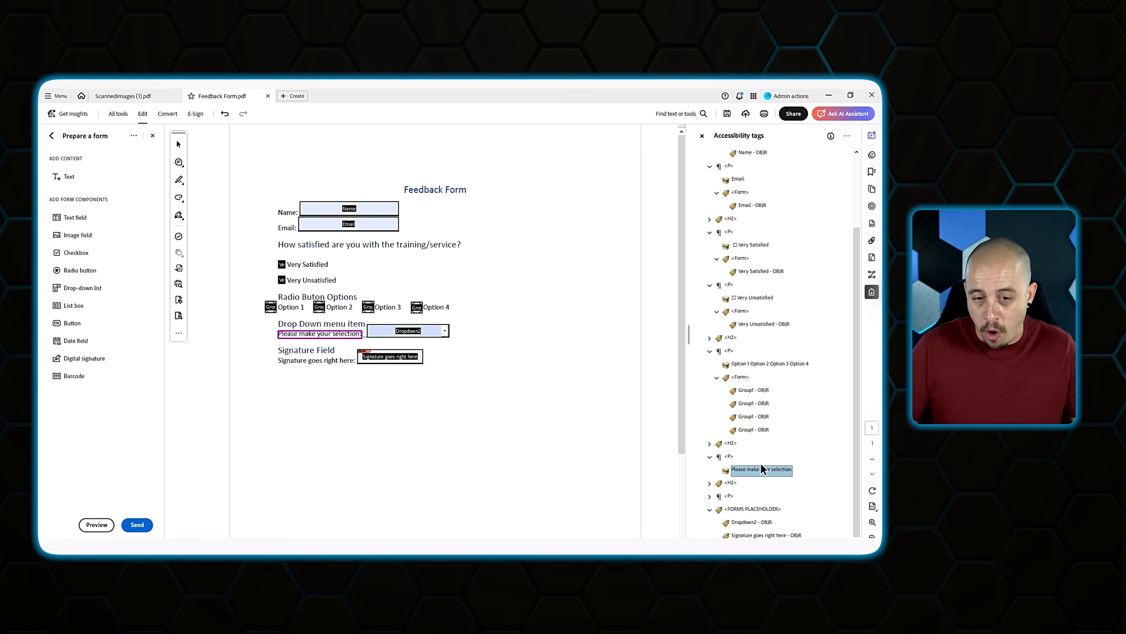
pyautogui.rightClick(753, 479)
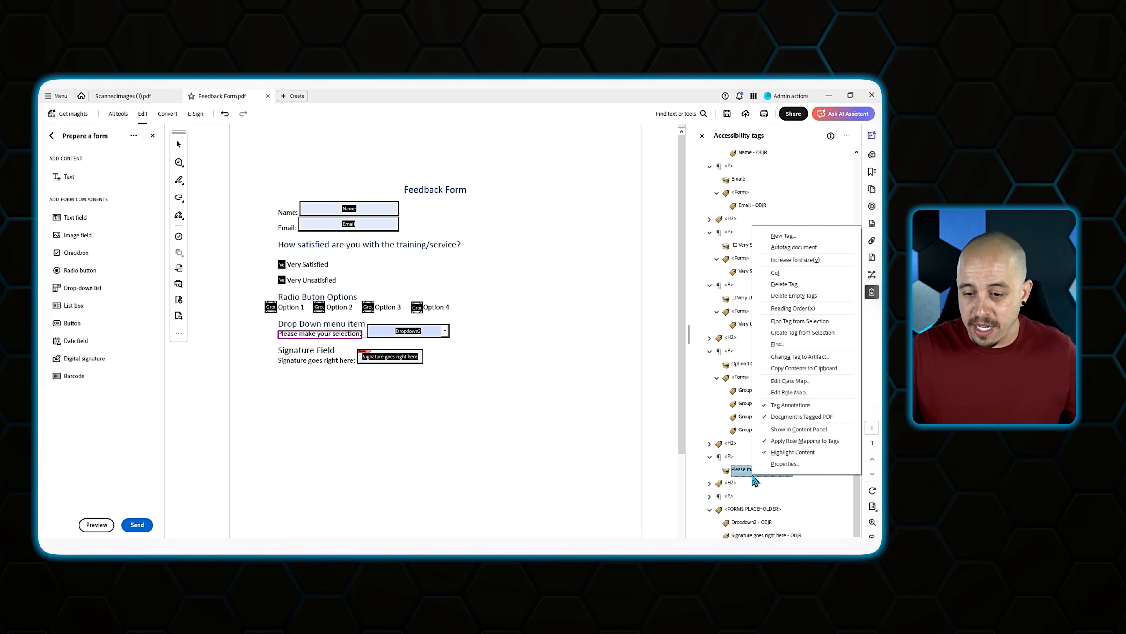
pyautogui.click(778, 234)
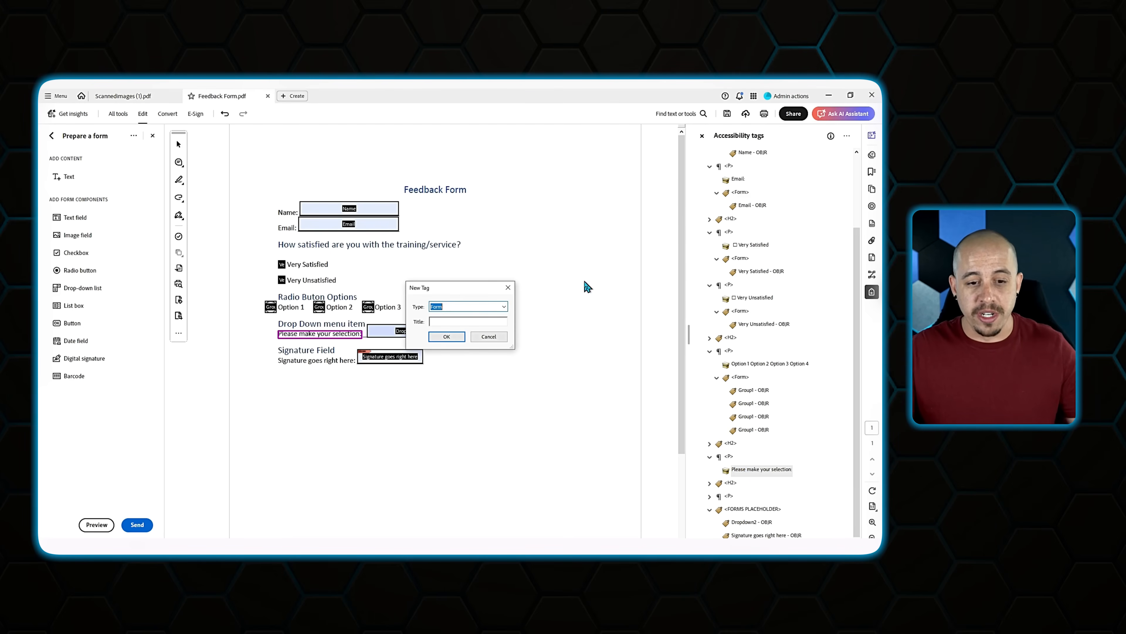
pyautogui.click(456, 337)
pyautogui.click(751, 523)
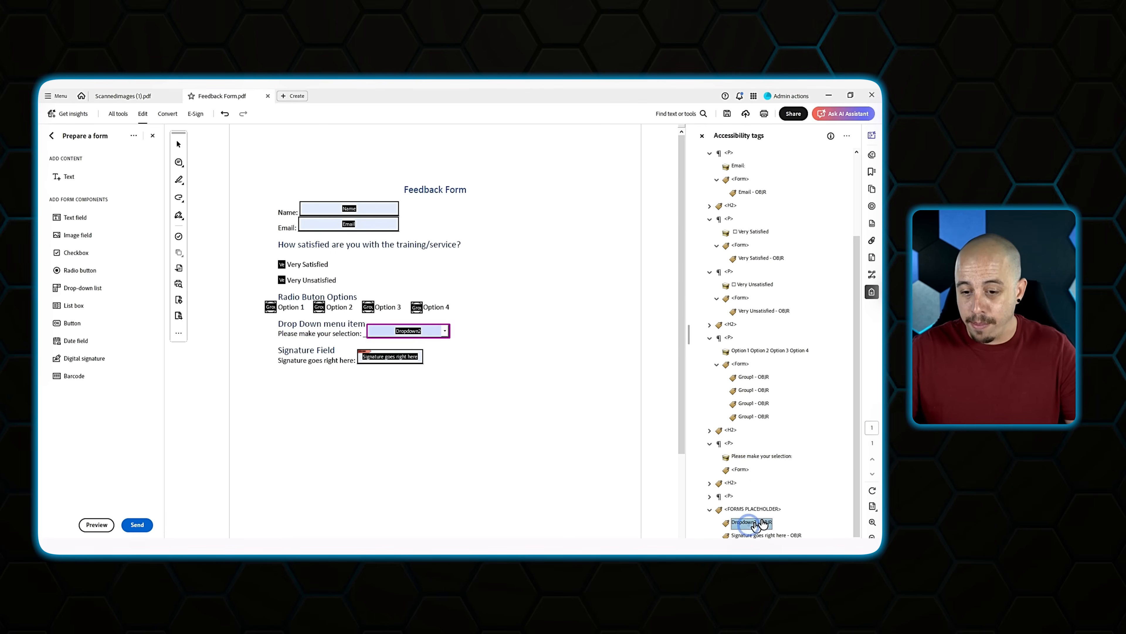
pyautogui.moveTo(752, 527); pyautogui.dragTo(745, 471)
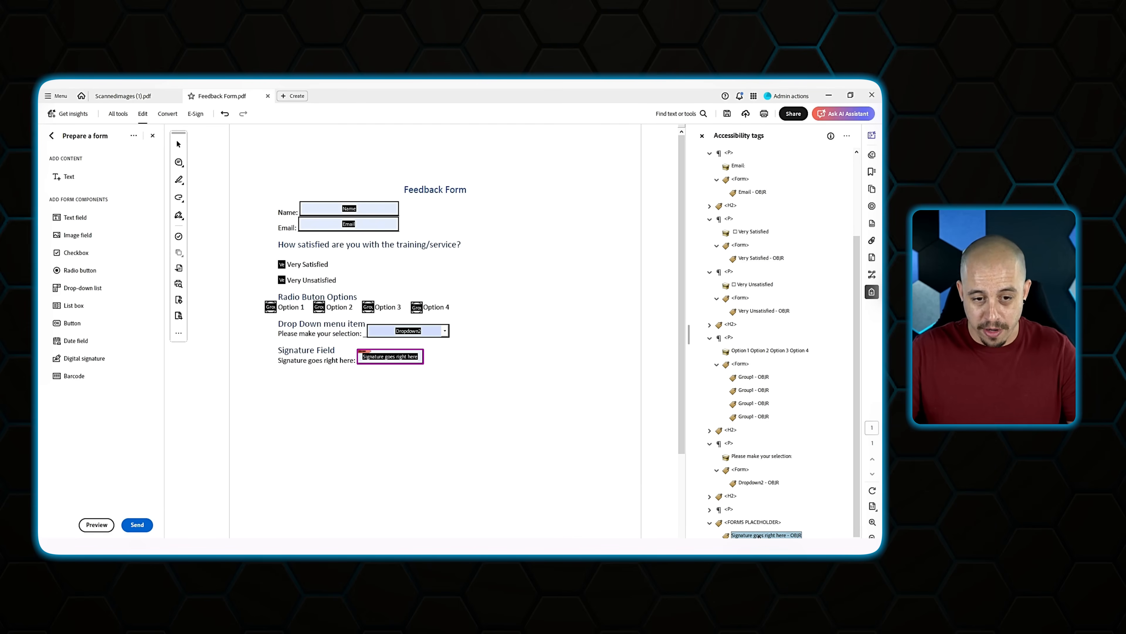
# Rename the FORMS PLACEHOLDER tag as Form and move it with the signature object into the signature label's paragraph tag.
pyautogui.click(731, 509)
pyautogui.press('Down')
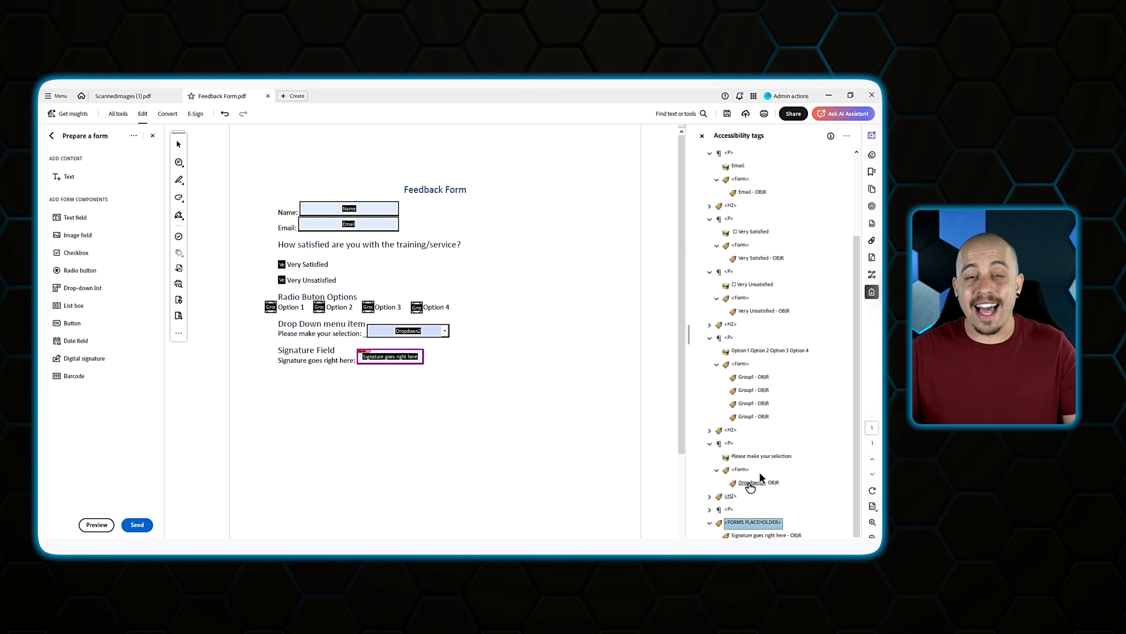
pyautogui.press('F2')
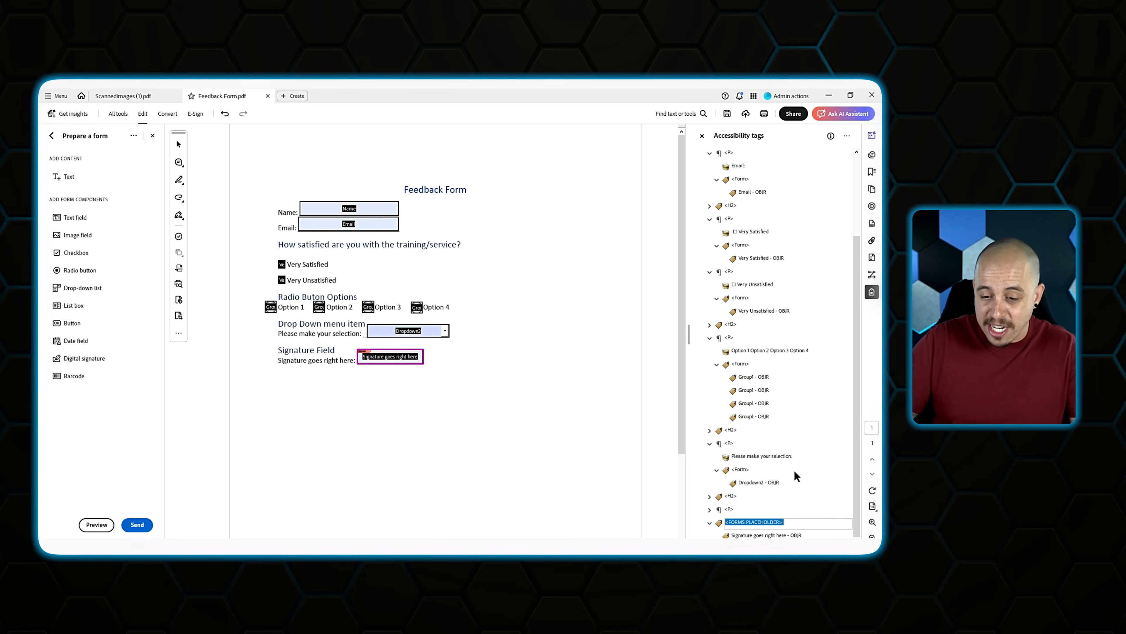
pyautogui.press('Right')
pyautogui.press('BackSpace')
pyautogui.press('BackSpace')
pyautogui.press('BackSpace')
pyautogui.press('BackSpace')
pyautogui.press('BackSpace')
pyautogui.press('BackSpace')
pyautogui.press('BackSpace')
pyautogui.press('BackSpace')
pyautogui.press('BackSpace')
pyautogui.press('BackSpace')
pyautogui.press('BackSpace')
pyautogui.press('BackSpace')
pyautogui.press('BackSpace')
pyautogui.press('BackSpace')
pyautogui.press('BackSpace')
pyautogui.press('BackSpace')
pyautogui.press('BackSpace')
pyautogui.press('BackSpace')
pyautogui.write('Form>')
pyautogui.press('Return')
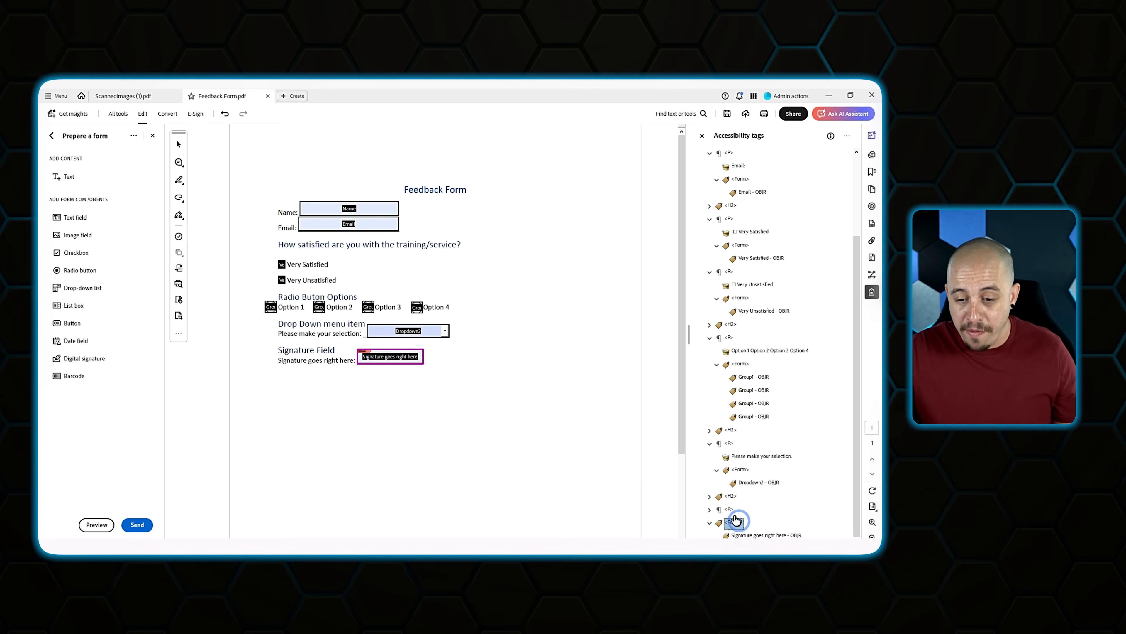
pyautogui.moveTo(730, 514); pyautogui.dragTo(730, 510)
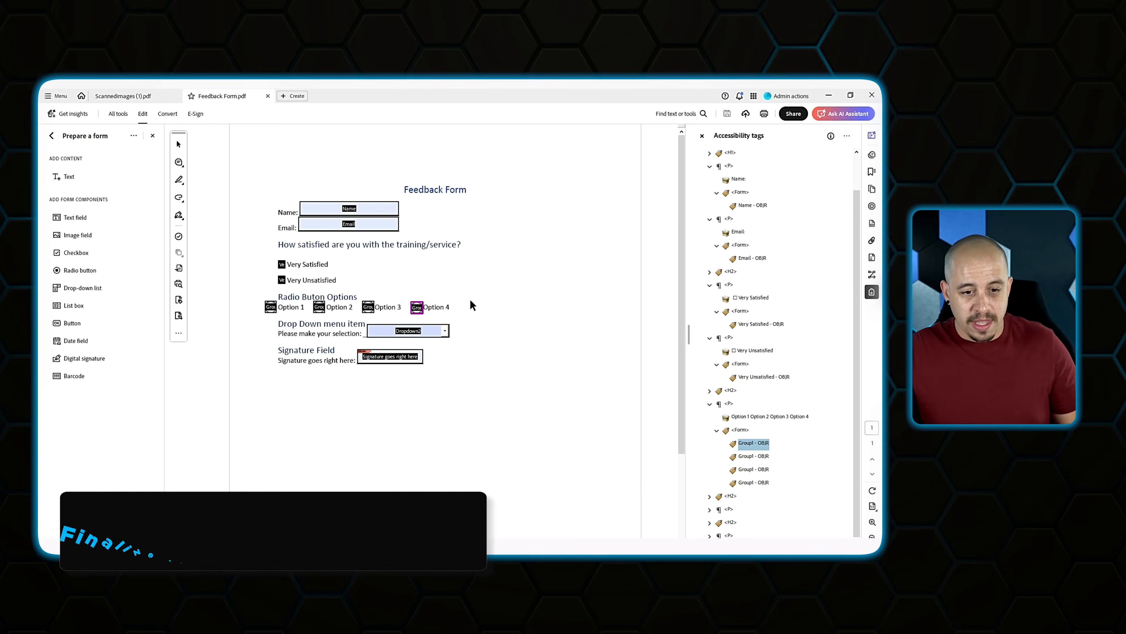
# Leave form editing, open the accessibility reading order tool and turn off the display of page content groups.
pyautogui.click(467, 291)
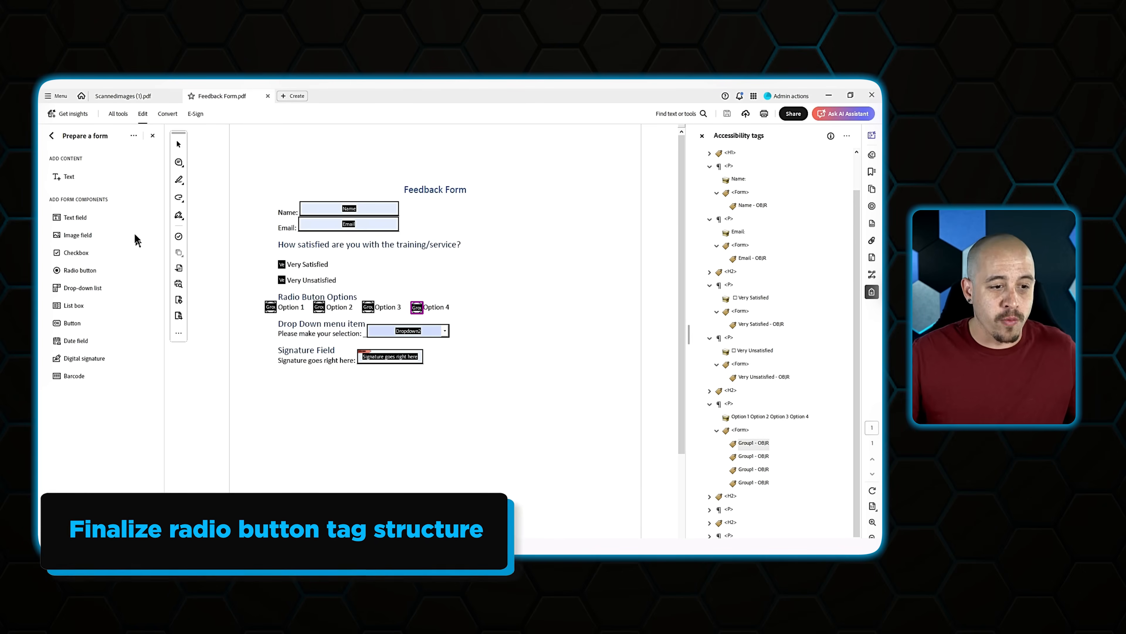
pyautogui.click(153, 136)
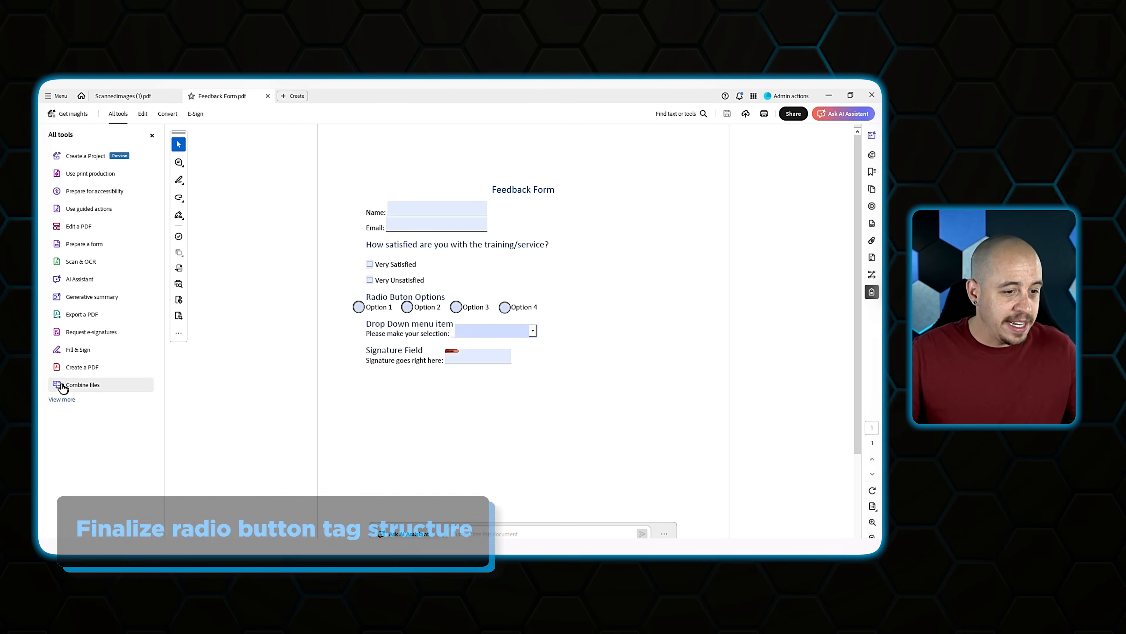
pyautogui.click(83, 191)
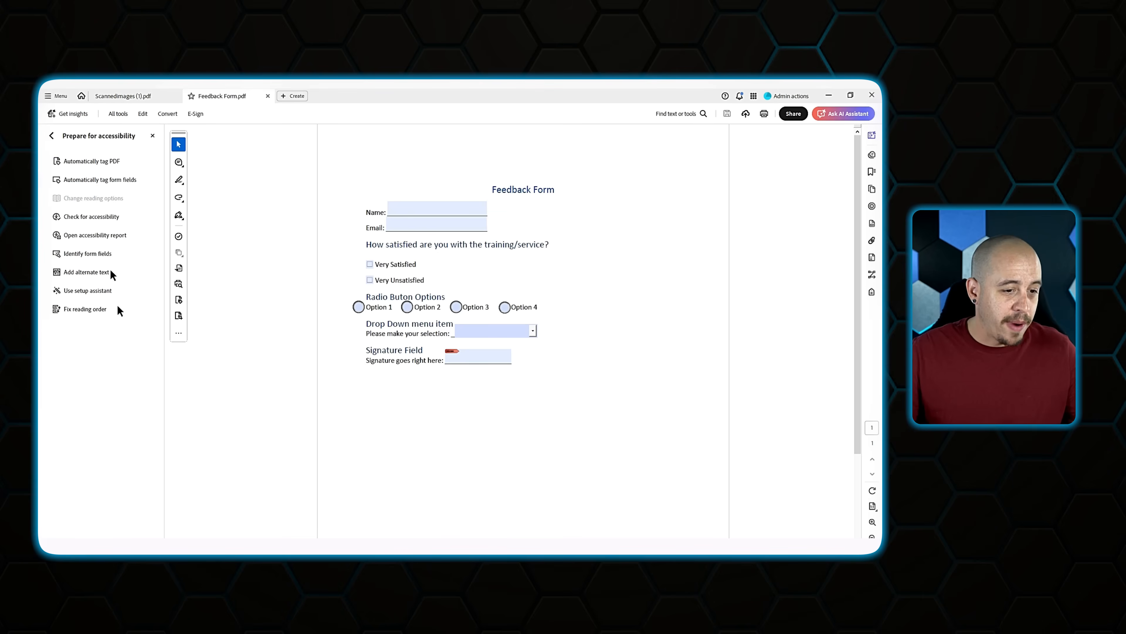
pyautogui.click(89, 309)
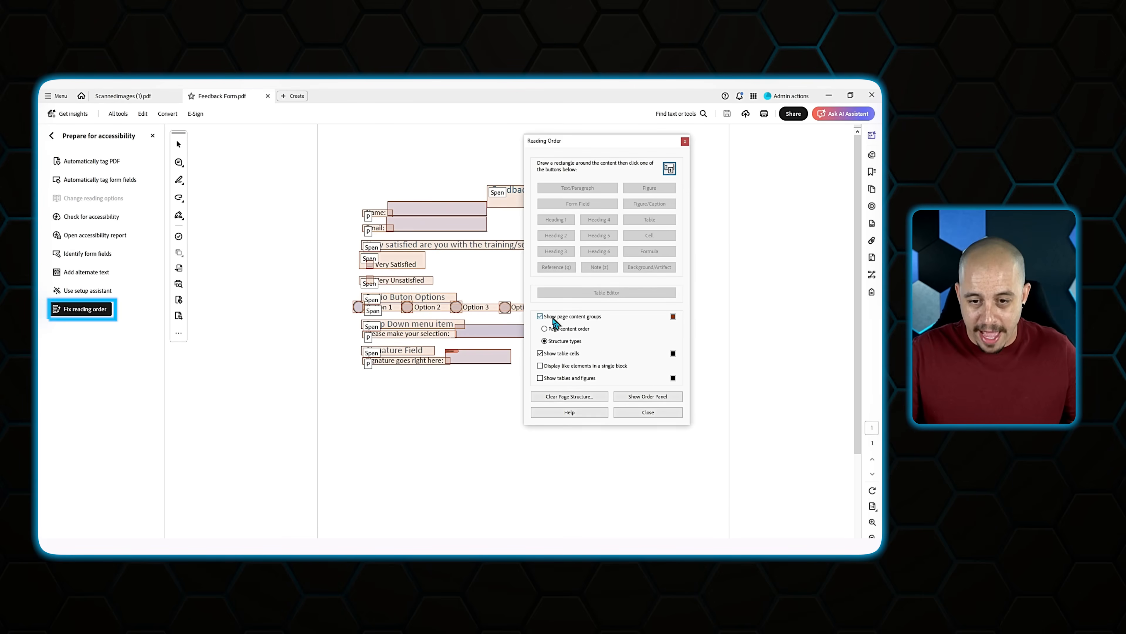
pyautogui.click(540, 316)
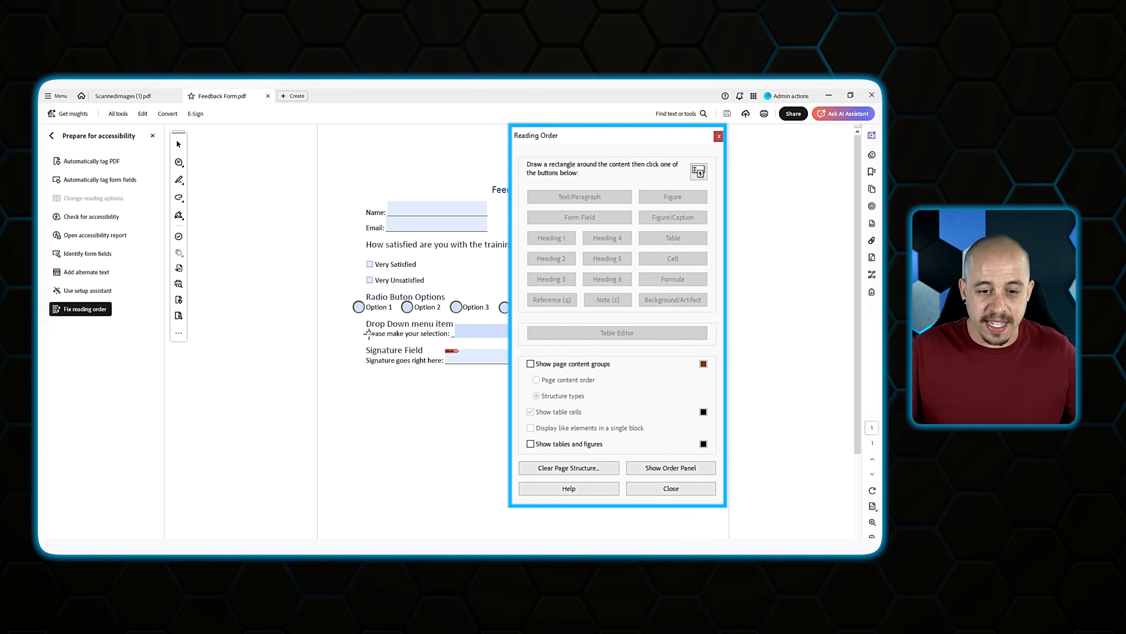
# Tag the Option 1, Option 2, Option 3 and Option 4 labels each as a separate Text/Paragraph and close the Reading Order tool.
pyautogui.moveTo(397, 315); pyautogui.dragTo(369, 302)
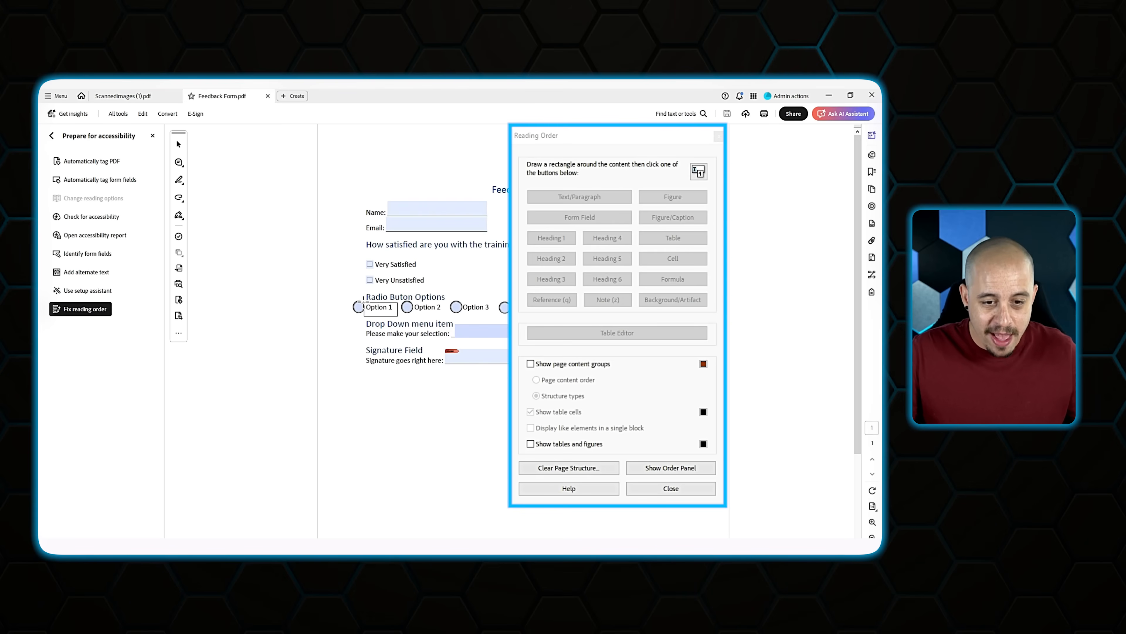
pyautogui.click(580, 200)
pyautogui.moveTo(445, 313); pyautogui.dragTo(412, 301)
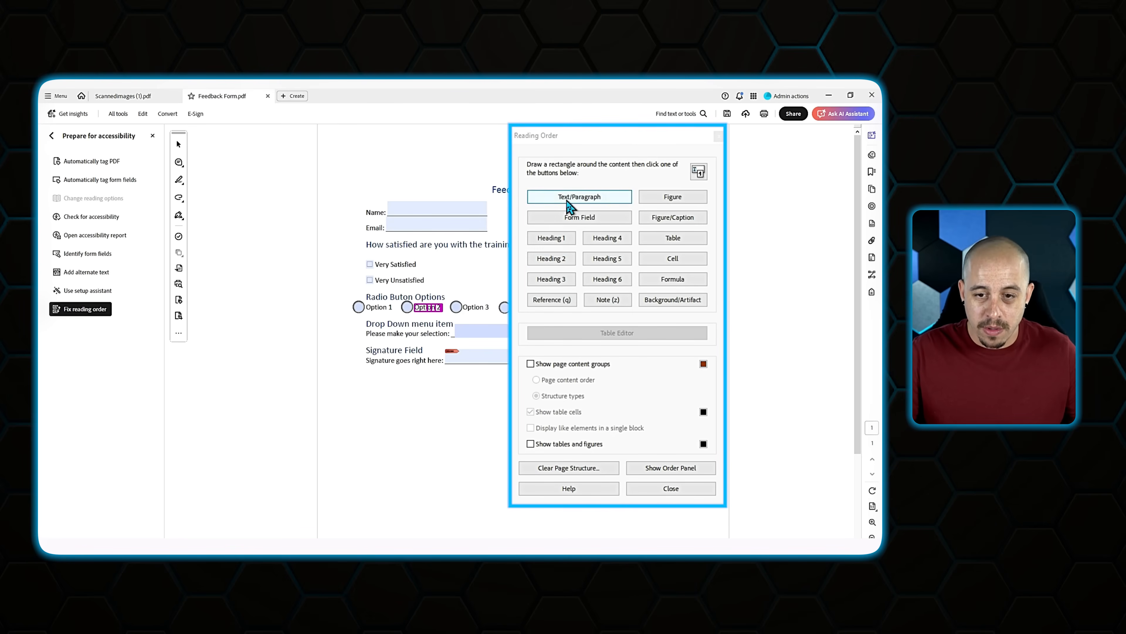
pyautogui.click(577, 197)
pyautogui.moveTo(603, 136); pyautogui.dragTo(686, 135)
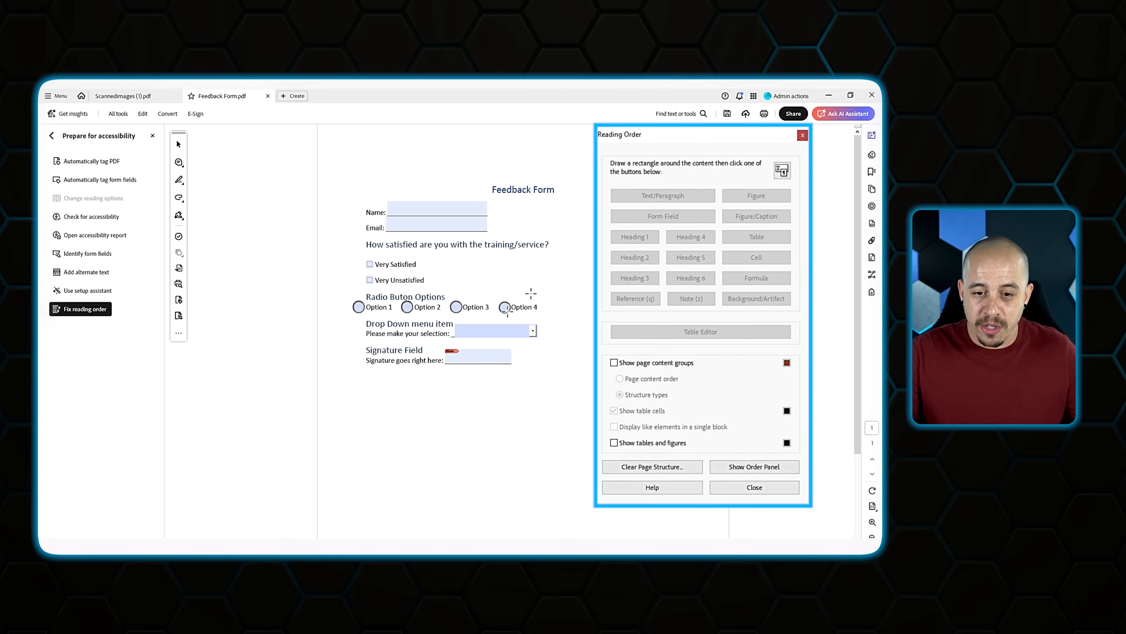
pyautogui.click(496, 313)
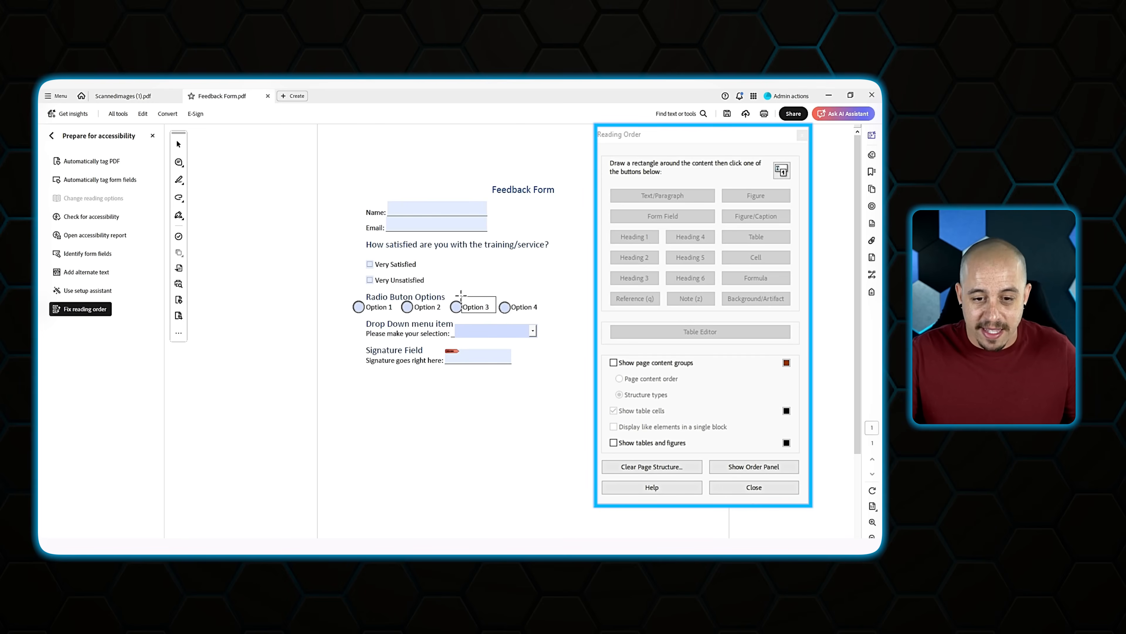
pyautogui.moveTo(461, 295); pyautogui.dragTo(462, 295)
pyautogui.click(672, 193)
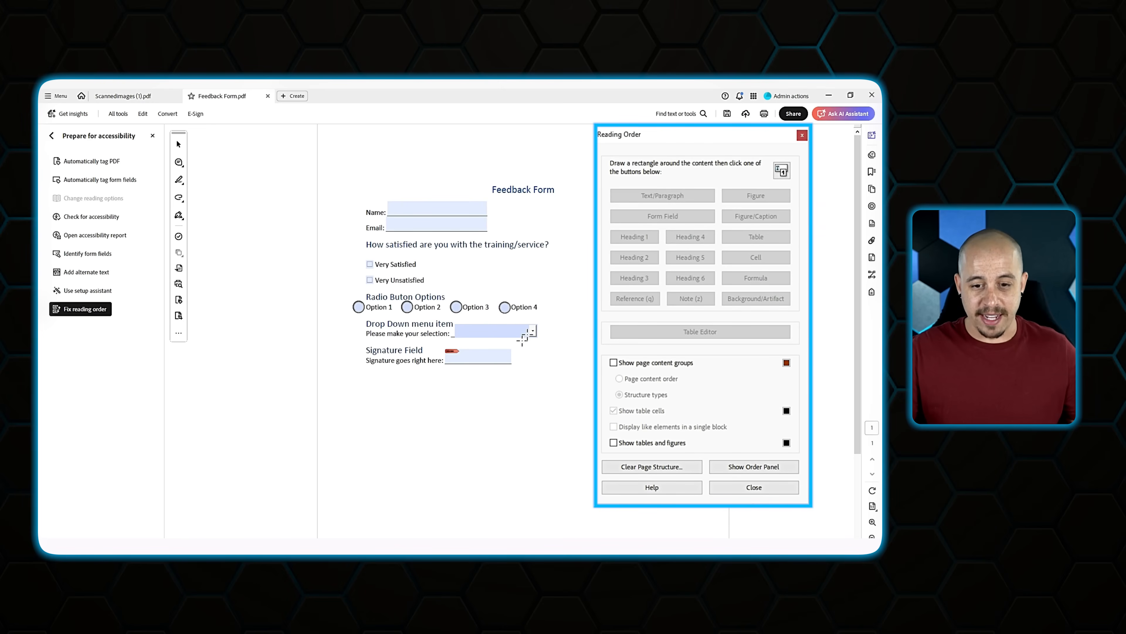
pyautogui.moveTo(544, 319); pyautogui.dragTo(508, 300)
pyautogui.click(630, 196)
pyautogui.click(752, 486)
# Open the accessibility tags and expand the paragraphs holding the Option 1 to Option 4 labels and the Group1 Form tag.
pyautogui.click(872, 292)
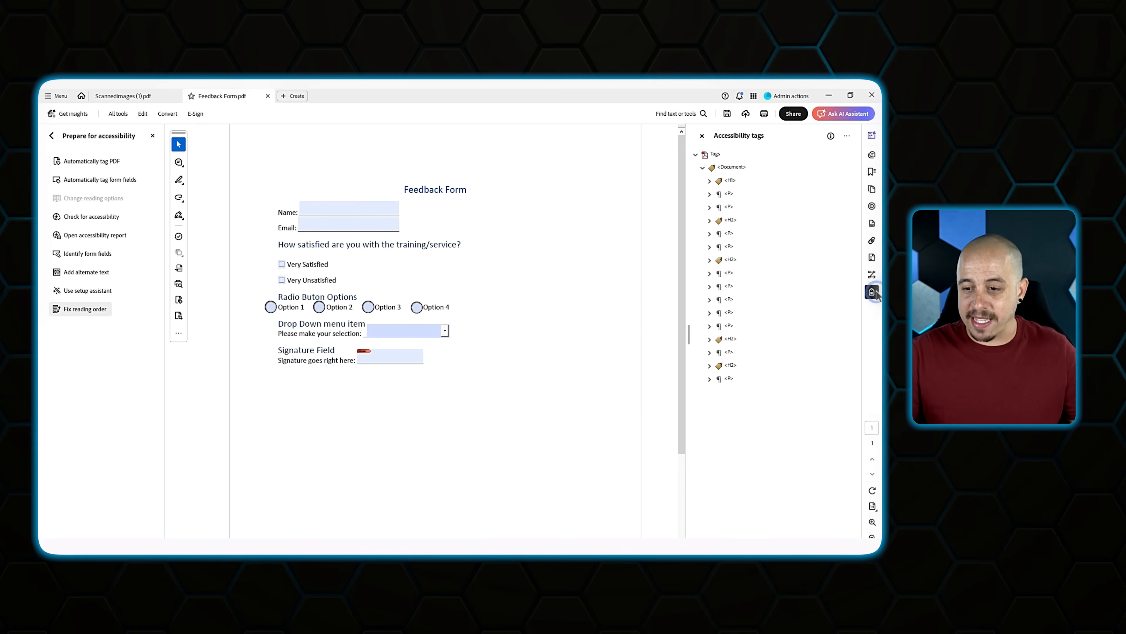
pyautogui.click(729, 234)
pyautogui.press('Down')
pyautogui.press('Down')
pyautogui.press('Down')
pyautogui.press('Down')
pyautogui.press('Down')
pyautogui.press('Down')
pyautogui.press('Down')
pyautogui.press('Right')
pyautogui.press('Down')
pyautogui.press('Up')
pyautogui.press('Up')
pyautogui.press('Up')
pyautogui.press('Up')
pyautogui.press('Up')
pyautogui.press('Right')
pyautogui.press('Down')
pyautogui.press('Down')
pyautogui.press('Right')
pyautogui.press('Down')
pyautogui.press('Down')
pyautogui.press('Right')
pyautogui.press('Down')
pyautogui.press('Down')
pyautogui.press('Right')
pyautogui.press('Down')
# Add a Form tag after the Option 1 content inside its paragraph tag.
pyautogui.click(740, 285)
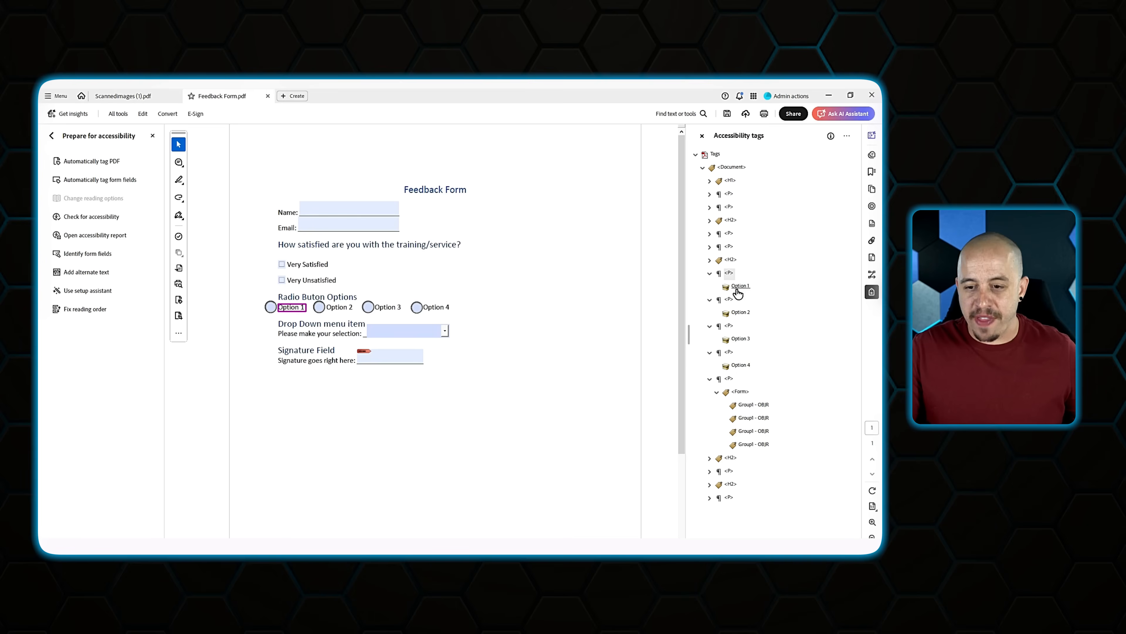
pyautogui.rightClick(739, 288)
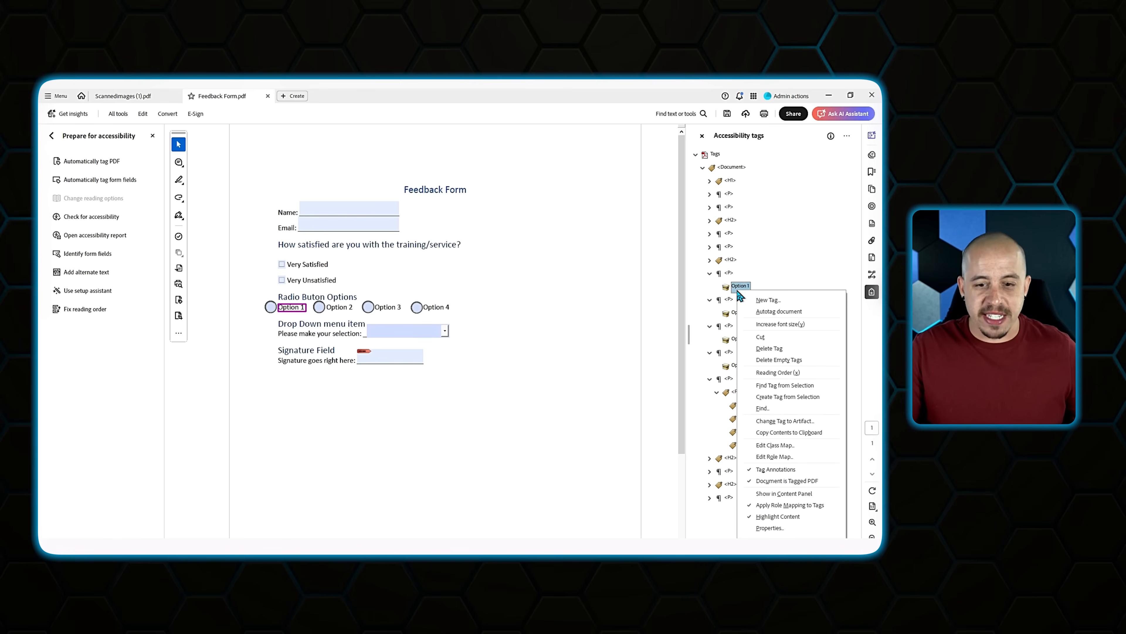
pyautogui.click(769, 300)
pyautogui.click(446, 337)
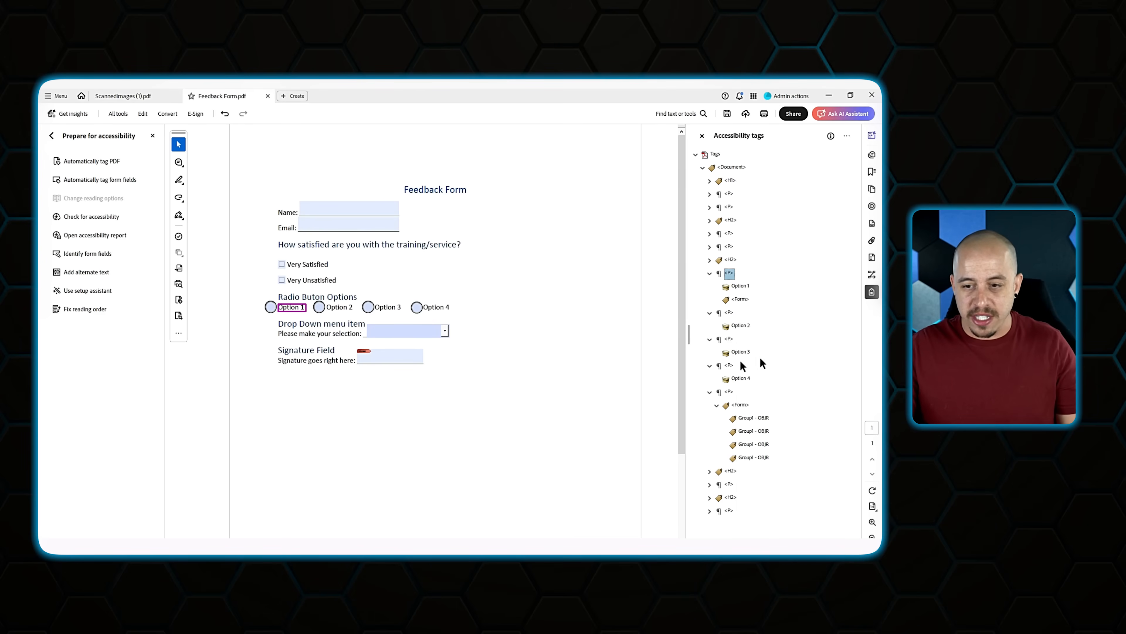
# Add a Form tag after the Option 2, Option 3 and Option 4 content, each inside its own paragraph tag.
pyautogui.click(741, 326)
pyautogui.rightClick(740, 327)
pyautogui.click(769, 309)
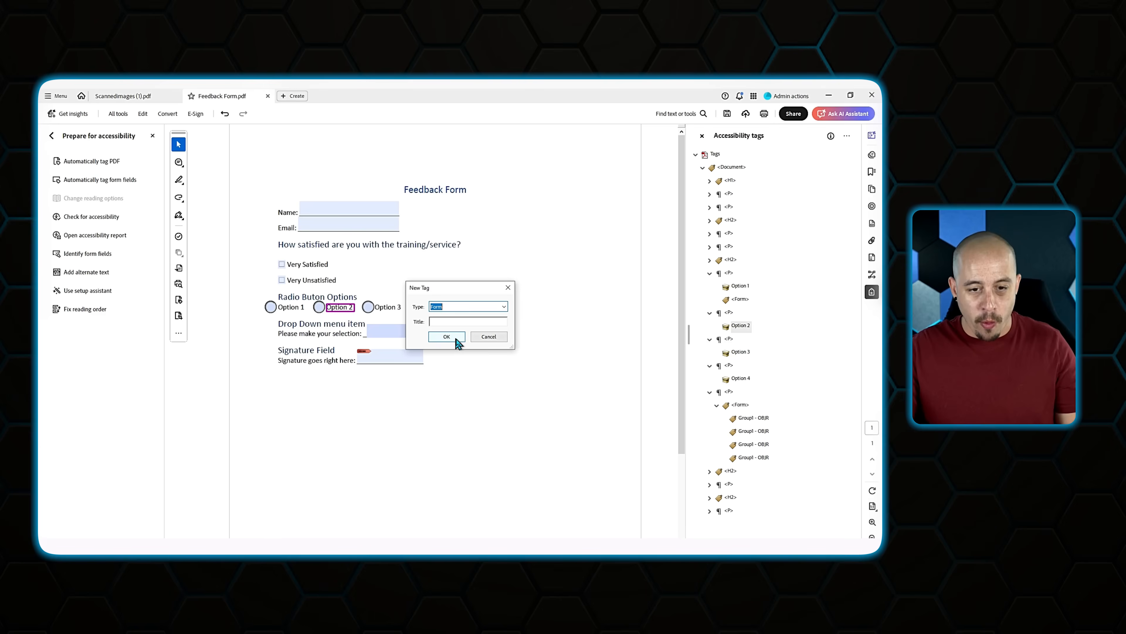
pyautogui.click(447, 336)
pyautogui.rightClick(741, 367)
pyautogui.click(769, 349)
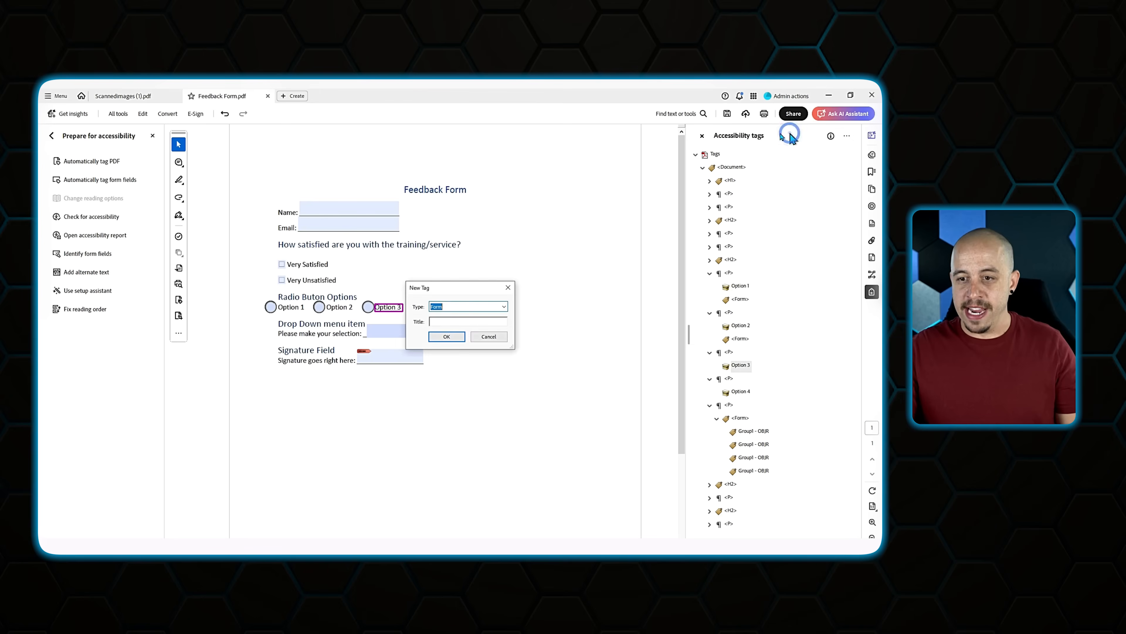
pyautogui.click(457, 337)
pyautogui.rightClick(749, 408)
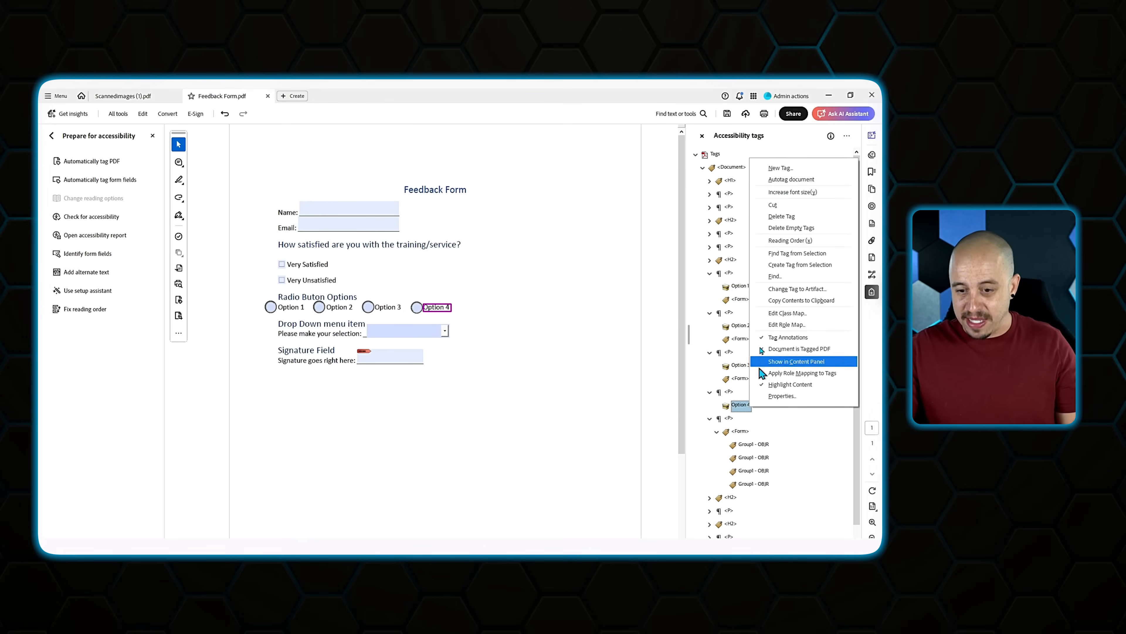
pyautogui.click(774, 373)
pyautogui.click(446, 337)
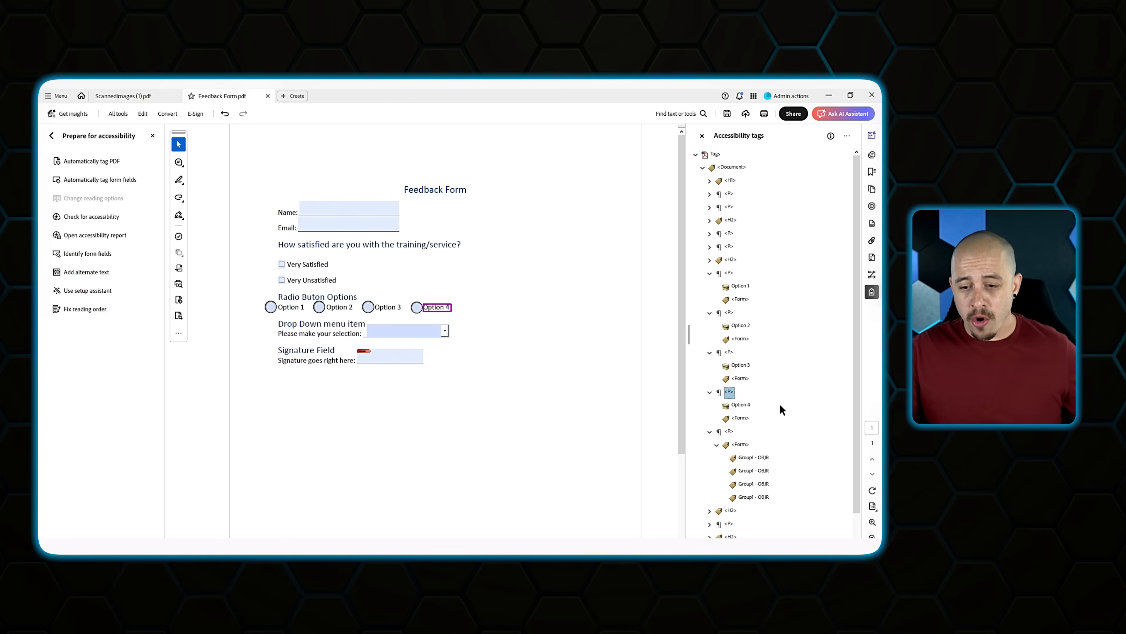
# Move each Group1 radio button object into the Form tag of its matching option, and delete the emptied paragraph tag.
pyautogui.click(766, 456)
pyautogui.moveTo(753, 459); pyautogui.dragTo(744, 424)
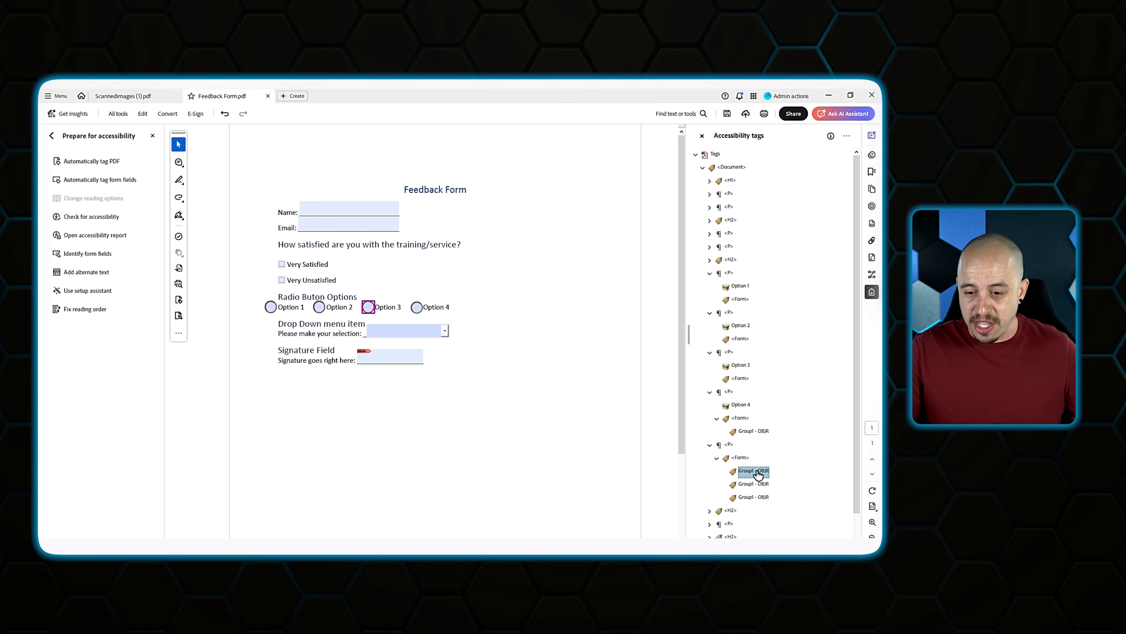
pyautogui.moveTo(754, 475); pyautogui.dragTo(738, 380)
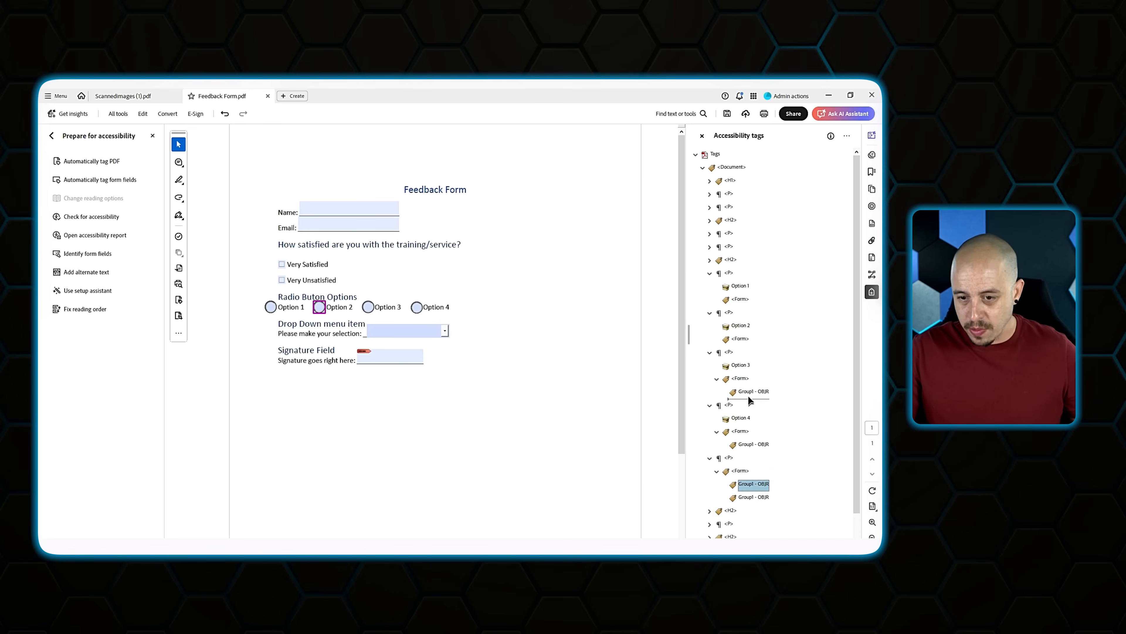
pyautogui.moveTo(742, 341); pyautogui.dragTo(741, 339)
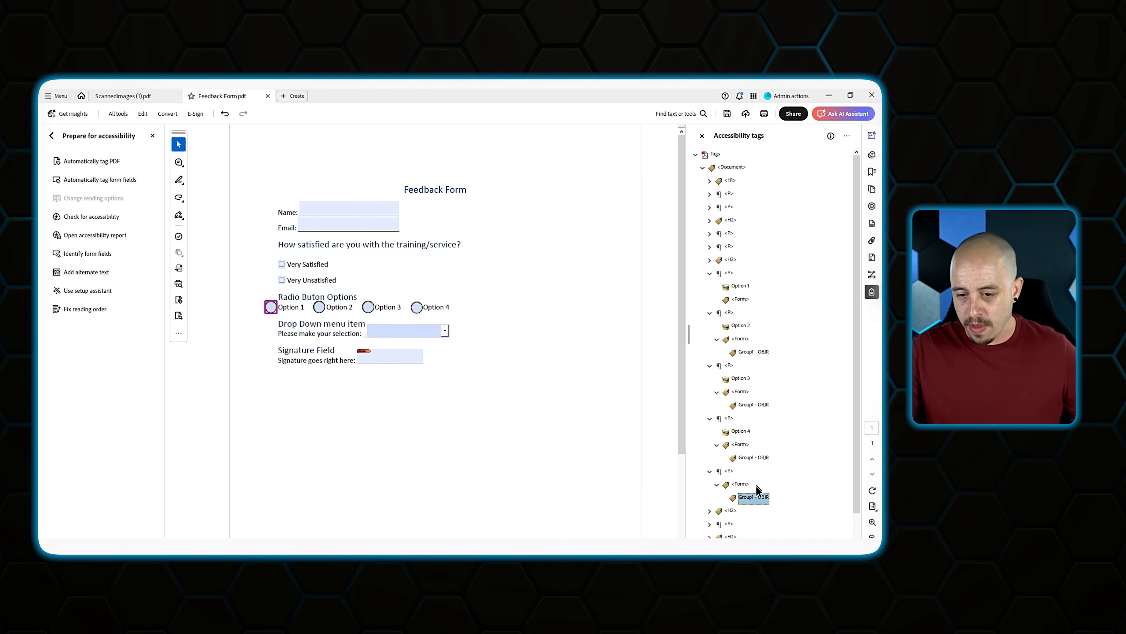
pyautogui.moveTo(757, 499); pyautogui.dragTo(755, 389)
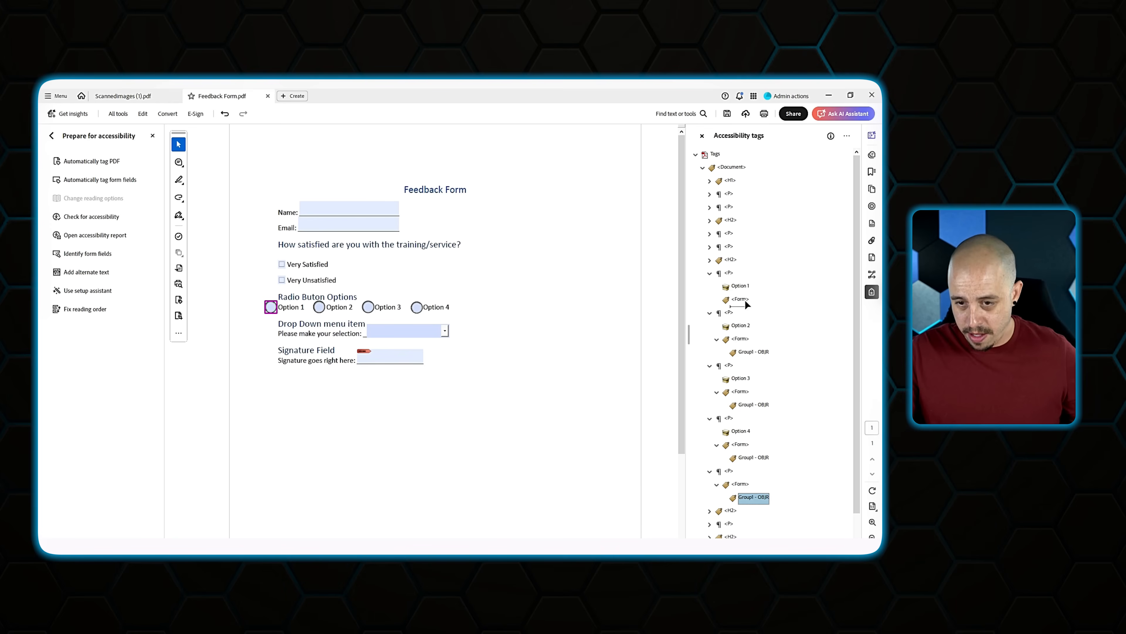
pyautogui.moveTo(747, 305); pyautogui.dragTo(748, 306)
pyautogui.click(730, 484)
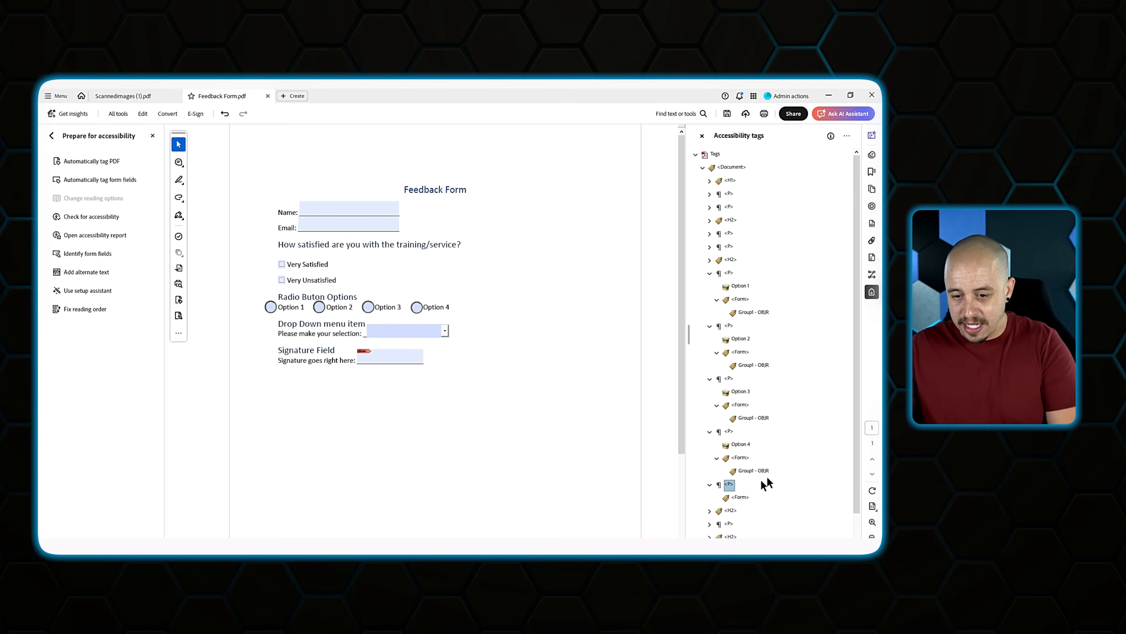
pyautogui.press('Delete')
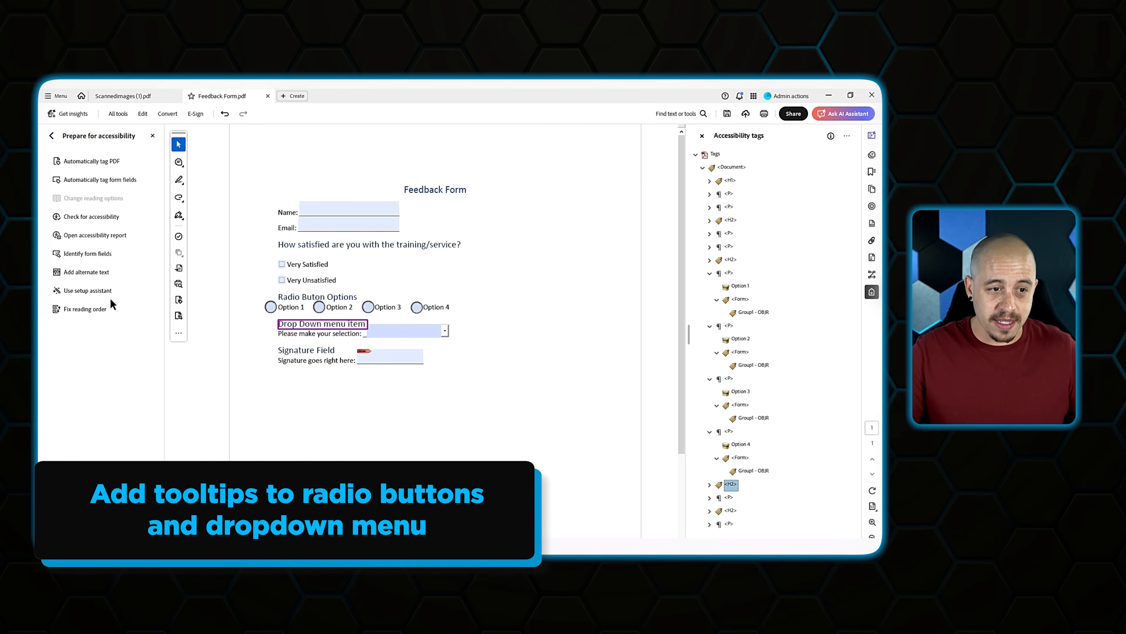
# Switch to form preparation and expand the Group1 radio buttons in the field list, selecting the choice for Option 1.
pyautogui.click(50, 138)
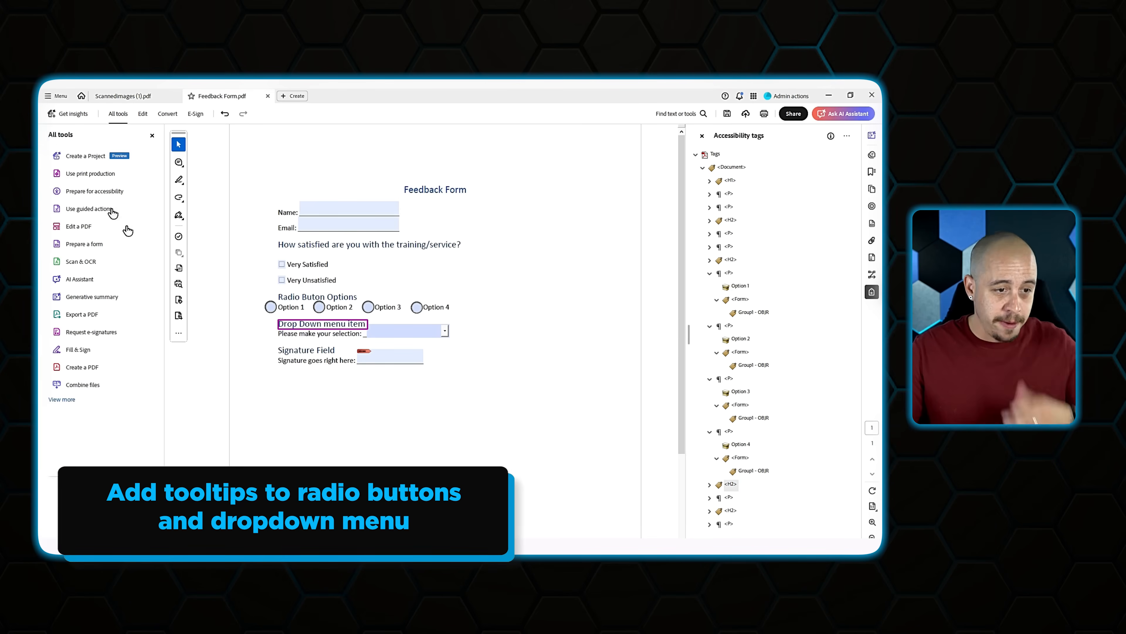
pyautogui.click(93, 245)
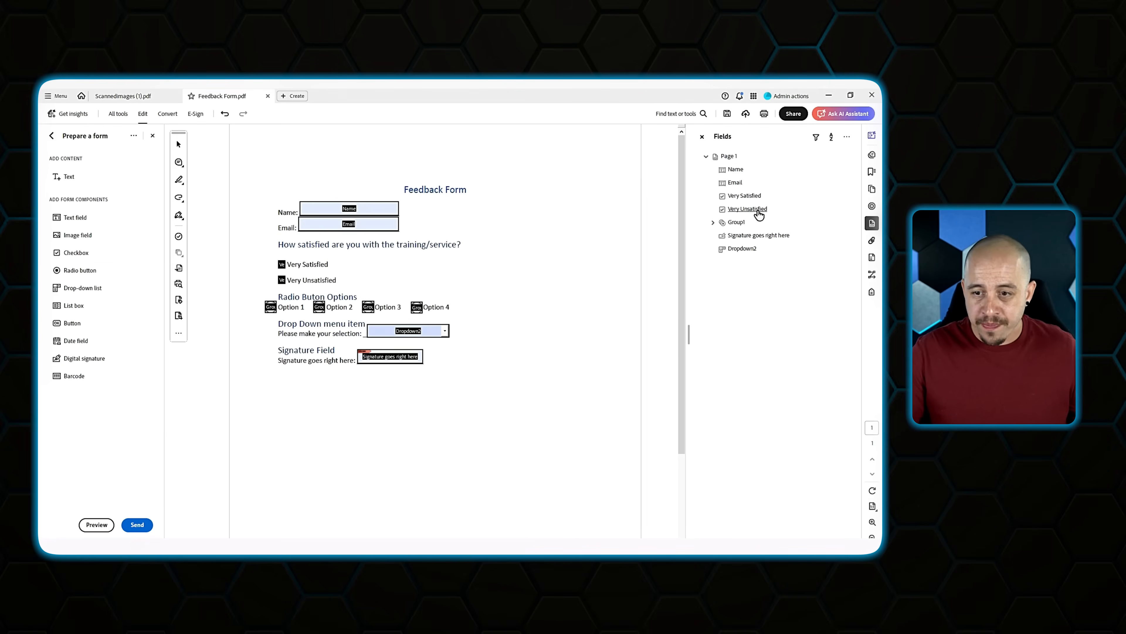
pyautogui.click(712, 222)
pyautogui.click(745, 235)
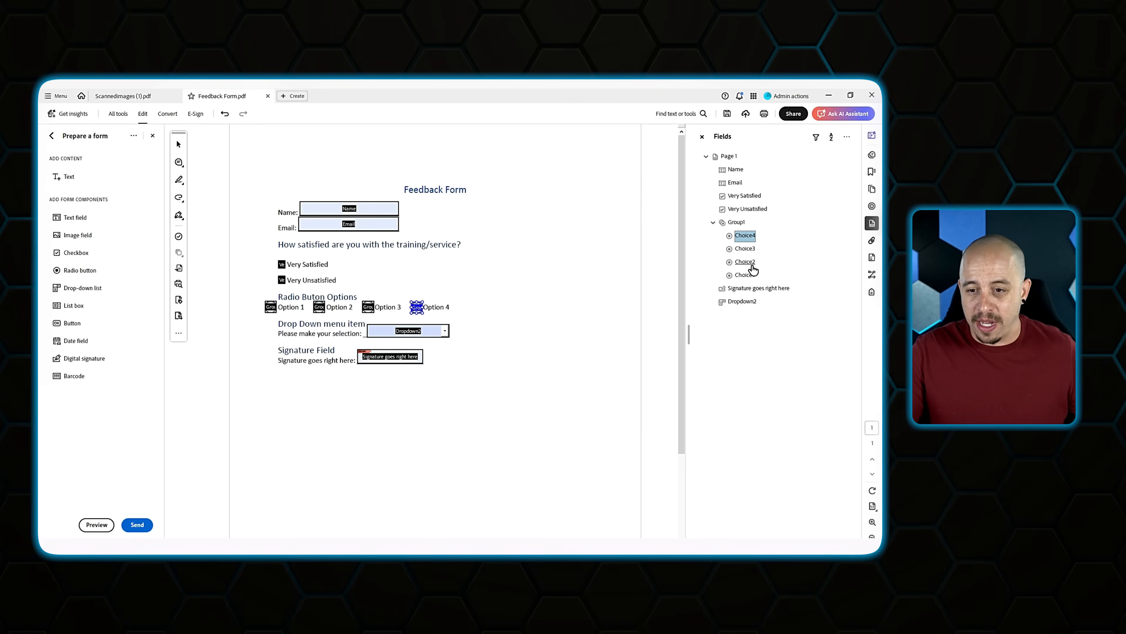
pyautogui.click(747, 262)
pyautogui.click(752, 275)
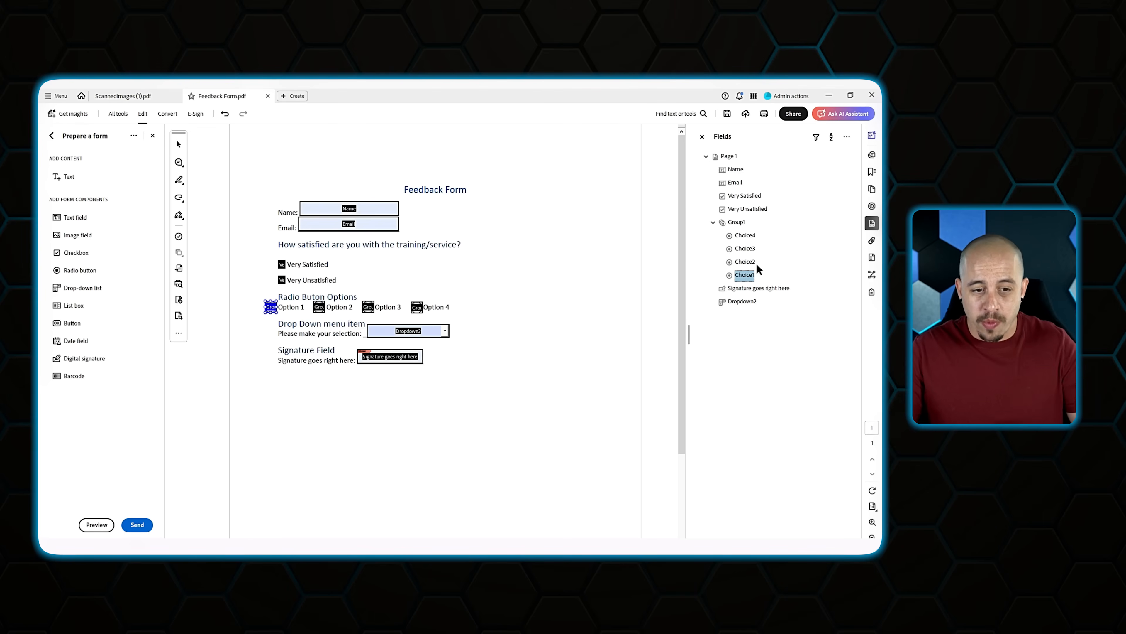
# Rename the four Group1 choices as Option 1, Option 2, Option 3 and Option 4 to match their labels.
pyautogui.press('F2')
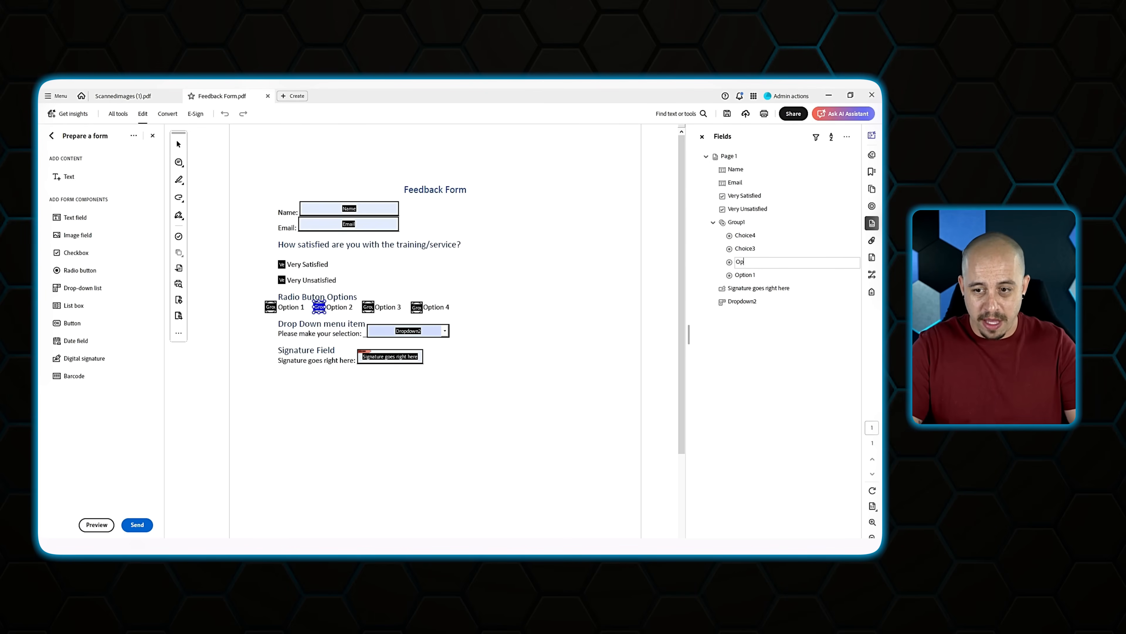
pyautogui.write('Option 2')
pyautogui.press('Return')
pyautogui.press('Up')
pyautogui.press('F2')
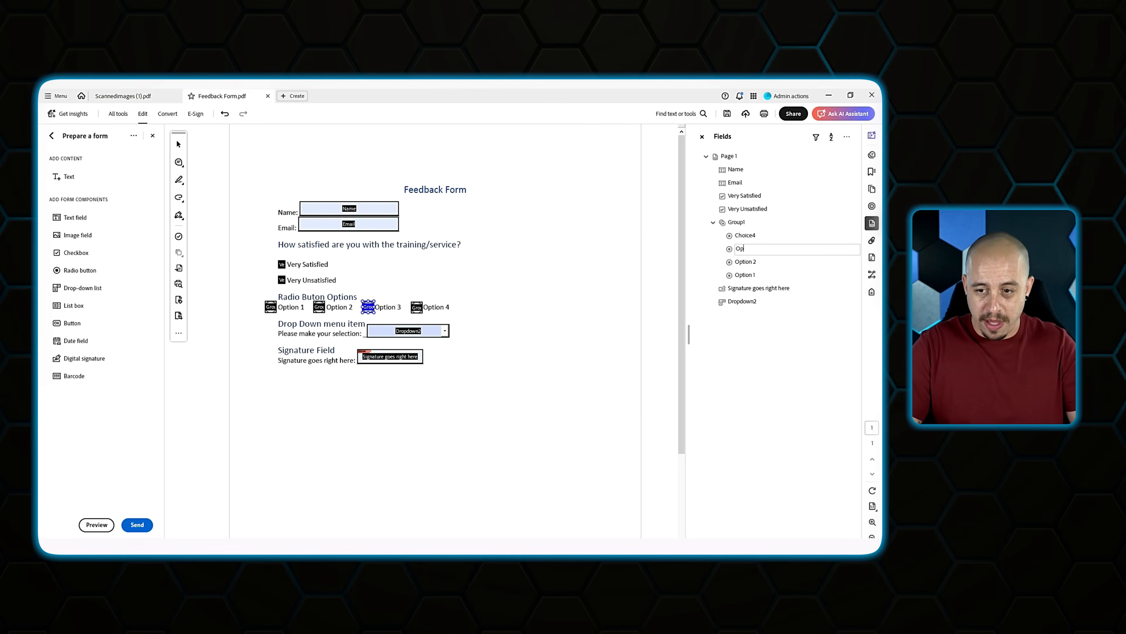
pyautogui.write('Option 3')
pyautogui.press('Return')
pyautogui.press('Up')
pyautogui.press('F2')
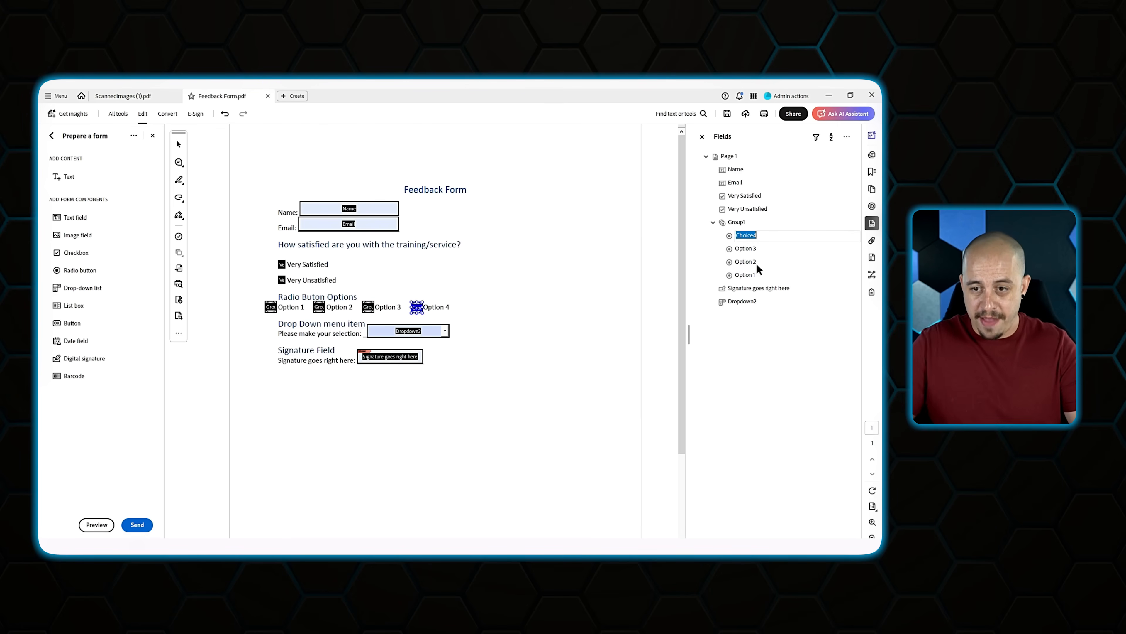
pyautogui.write('Option 4')
pyautogui.press('Return')
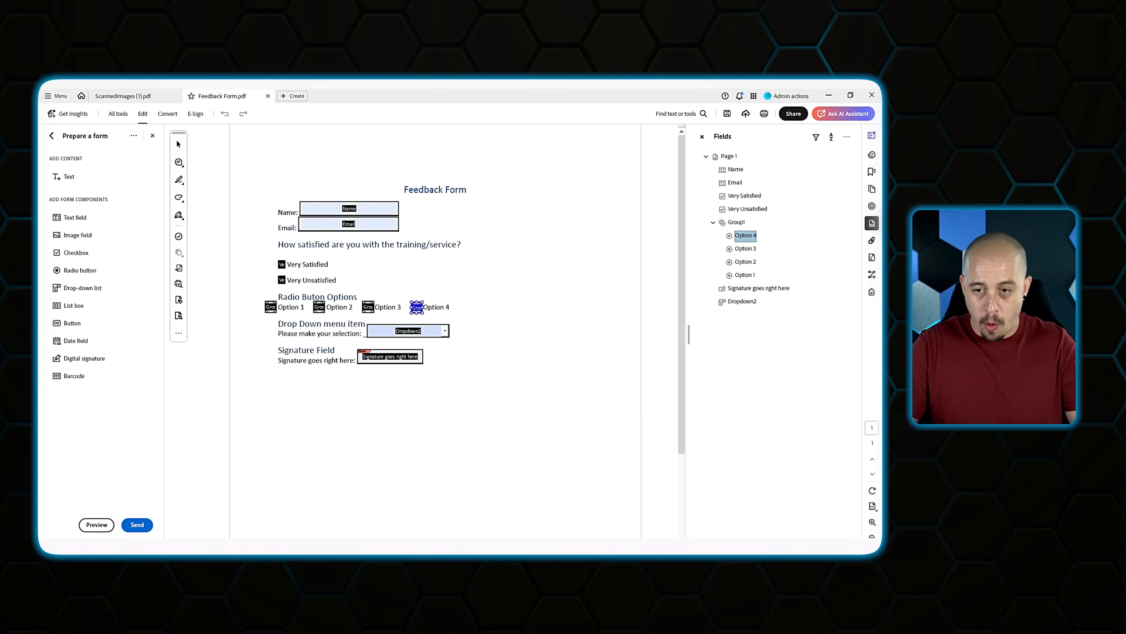
# Set the tooltip of the Group1 radio buttons to "How satisfied are you with this amazing youtube video?".
pyautogui.rightClick(270, 306)
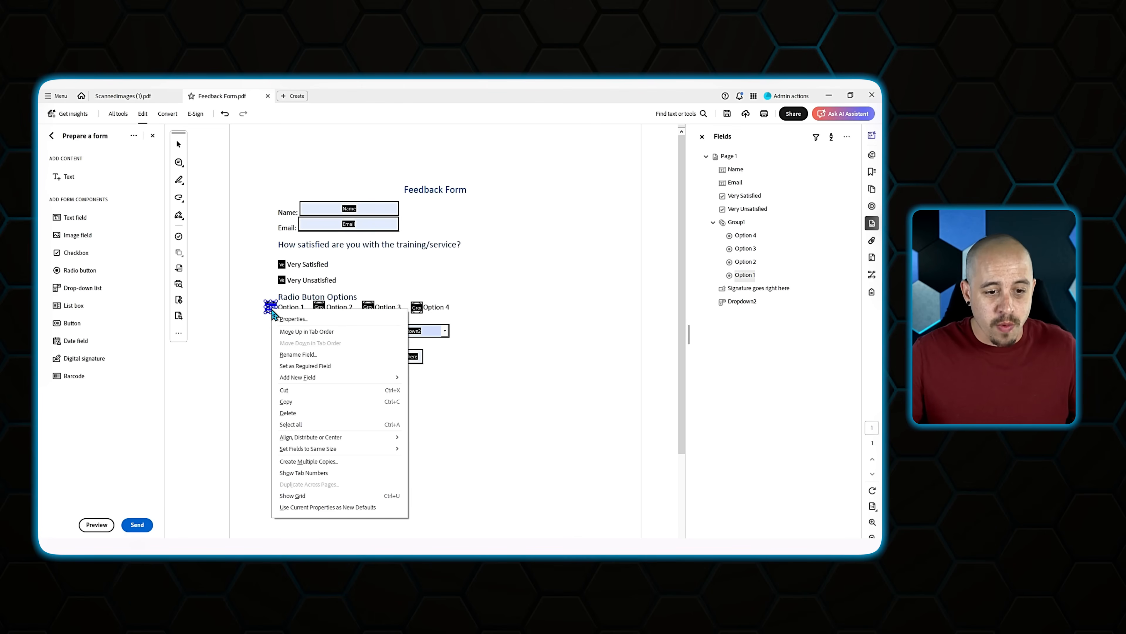
pyautogui.click(294, 319)
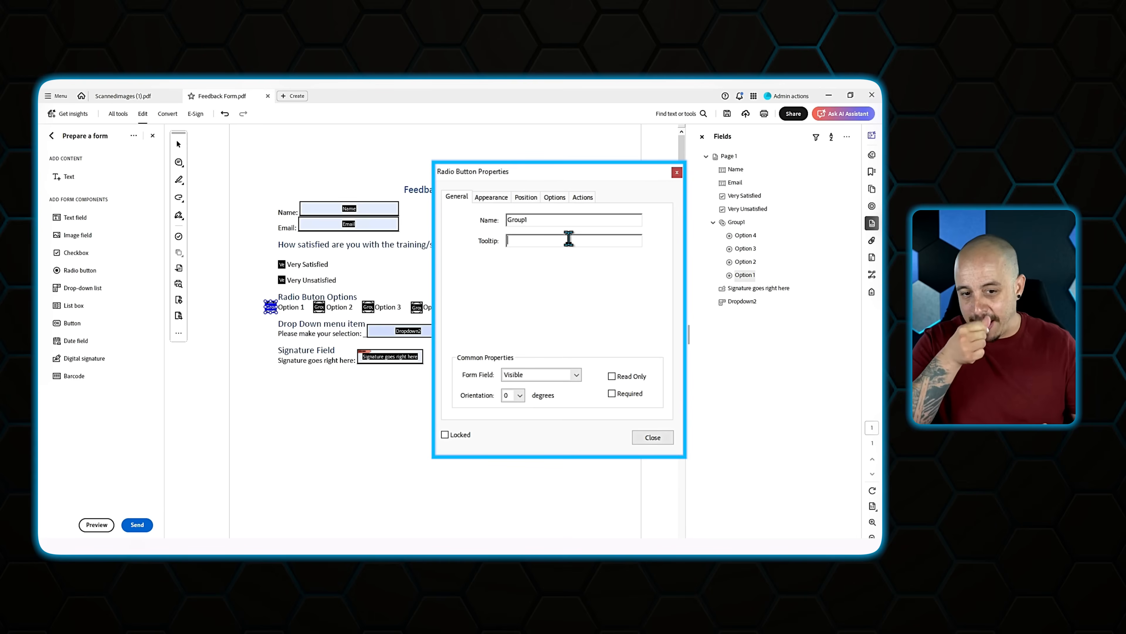
pyautogui.click(568, 240)
pyautogui.write('How satisfied are you with')
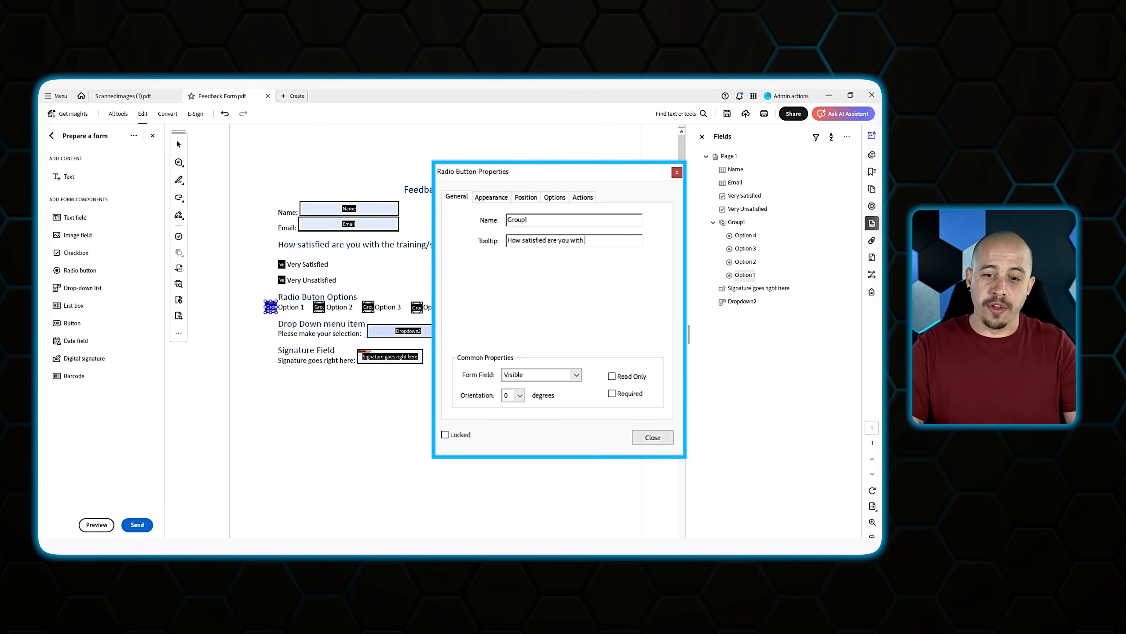
pyautogui.write(' this amazing youtube video?')
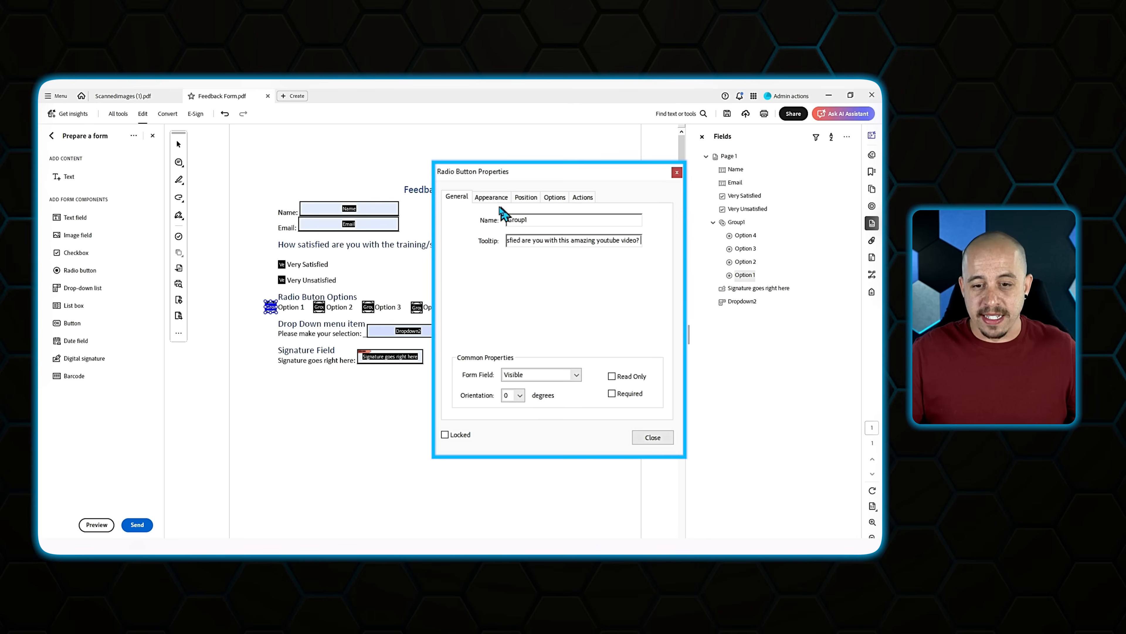
pyautogui.click(653, 440)
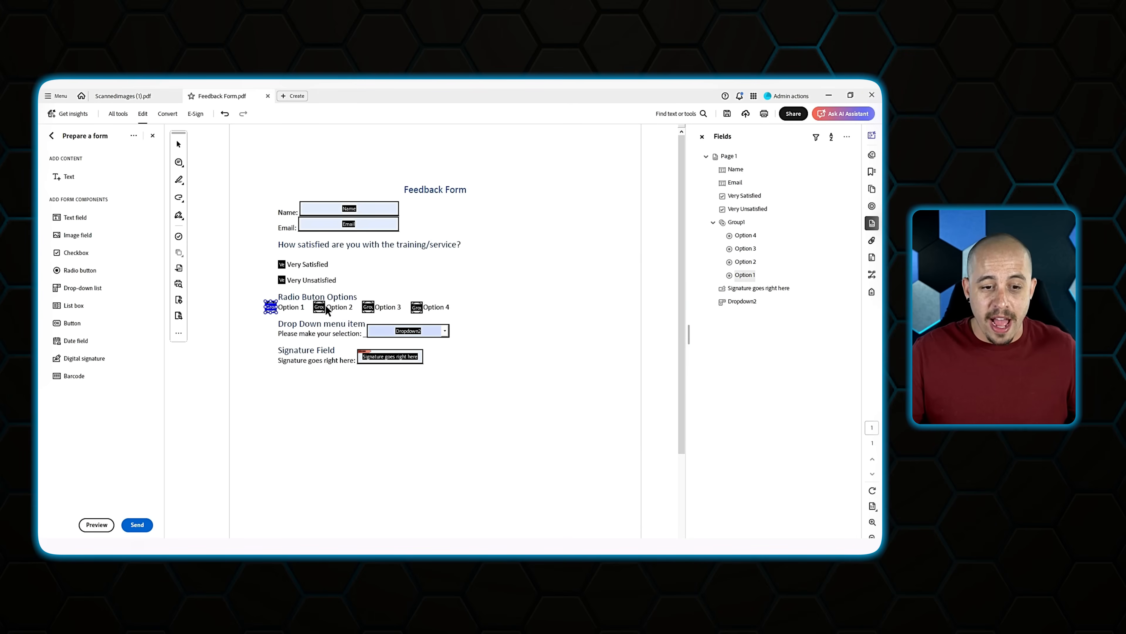
# Set the radio button choice of the button beside Option 4 to 10.
pyautogui.rightClick(417, 306)
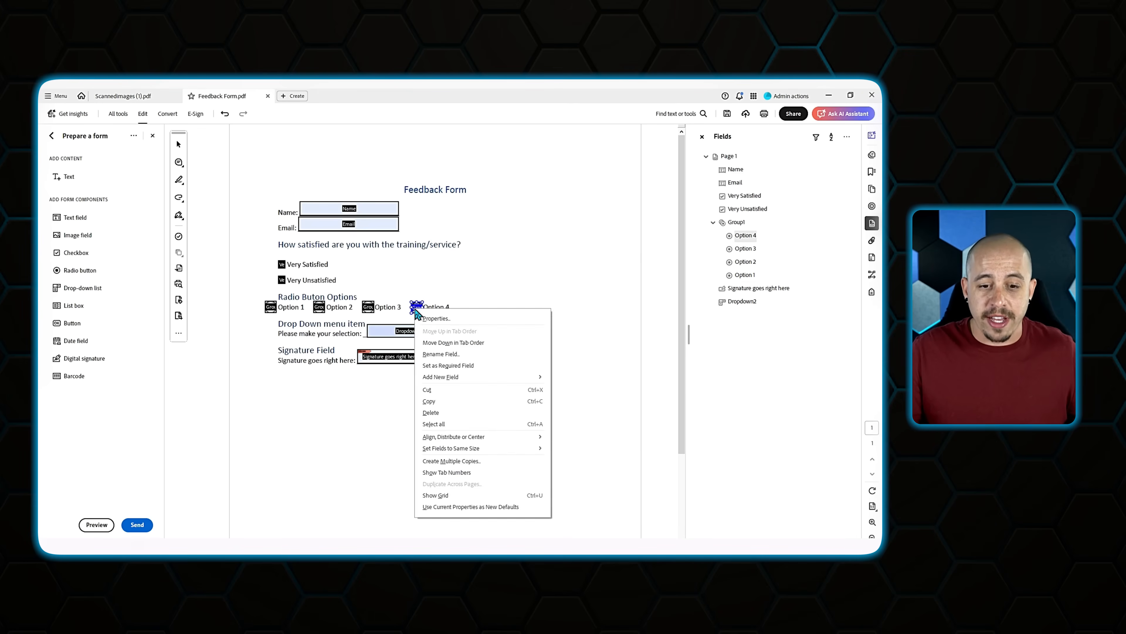
pyautogui.click(435, 317)
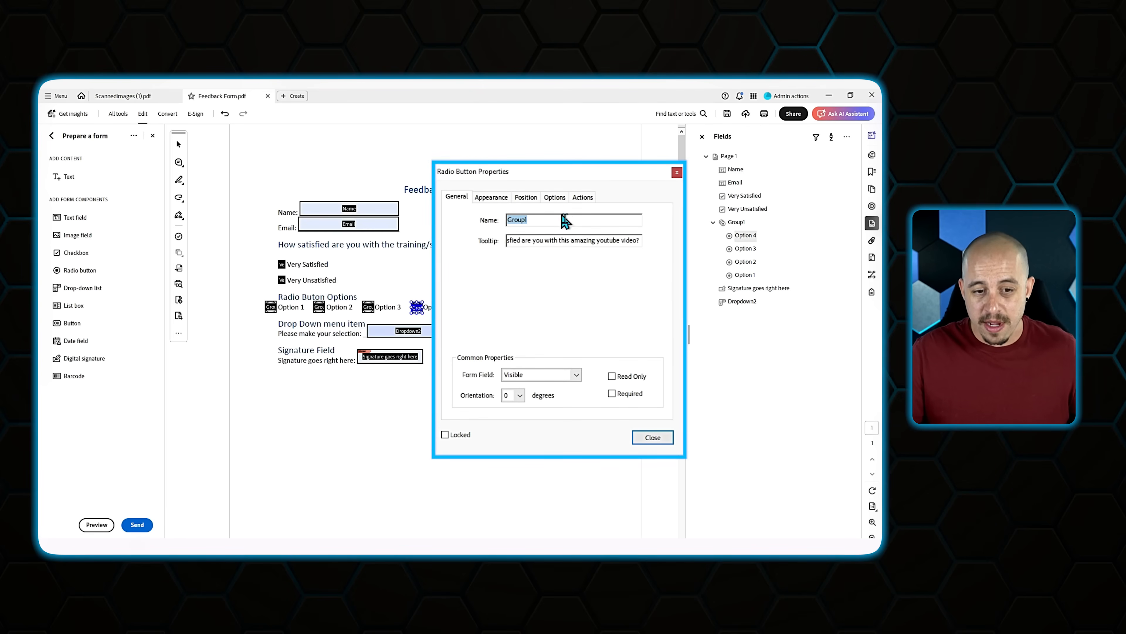
pyautogui.click(583, 198)
pyautogui.click(552, 198)
pyautogui.press('Tab')
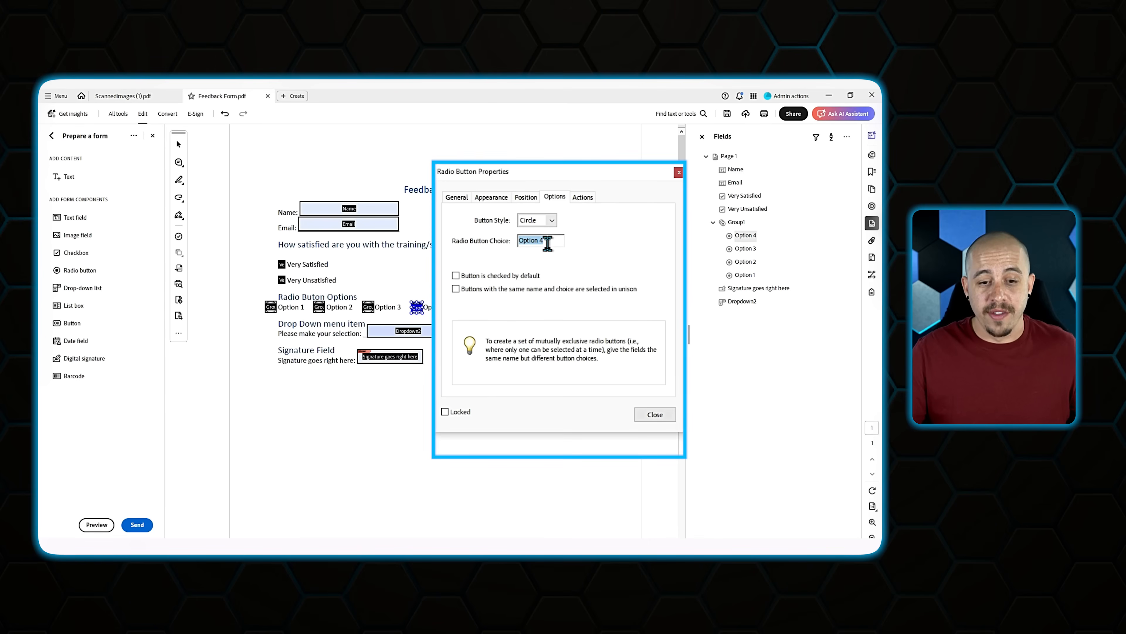
pyautogui.write('10')
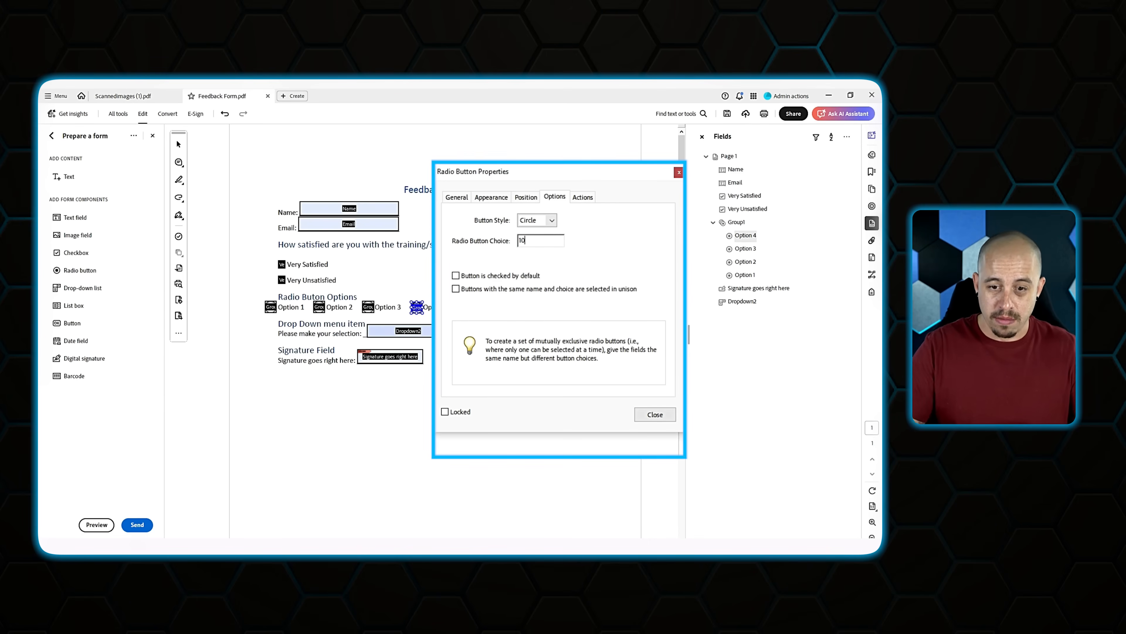
pyautogui.press('Return')
# Set the radio button choice of the button beside Option 3 to 8.
pyautogui.rightClick(370, 309)
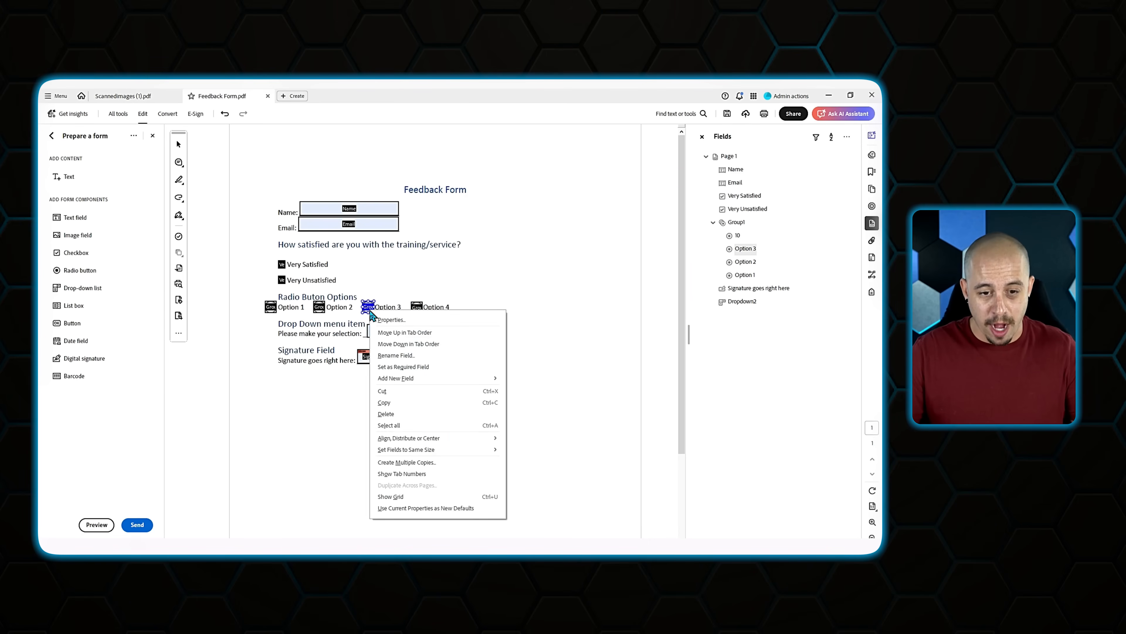
pyautogui.click(383, 320)
pyautogui.click(556, 243)
pyautogui.moveTo(556, 242); pyautogui.dragTo(490, 245)
pyautogui.write('8')
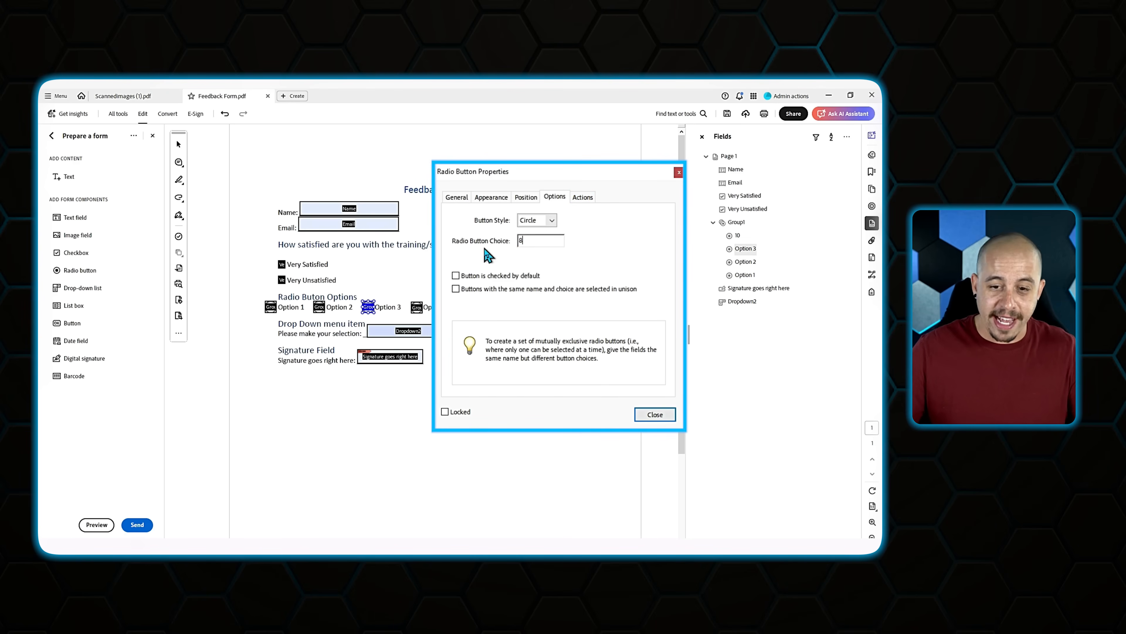
pyautogui.click(646, 415)
# Set the radio button choice of the button beside Option 2 to 4.
pyautogui.rightClick(319, 308)
pyautogui.click(349, 321)
pyautogui.click(545, 241)
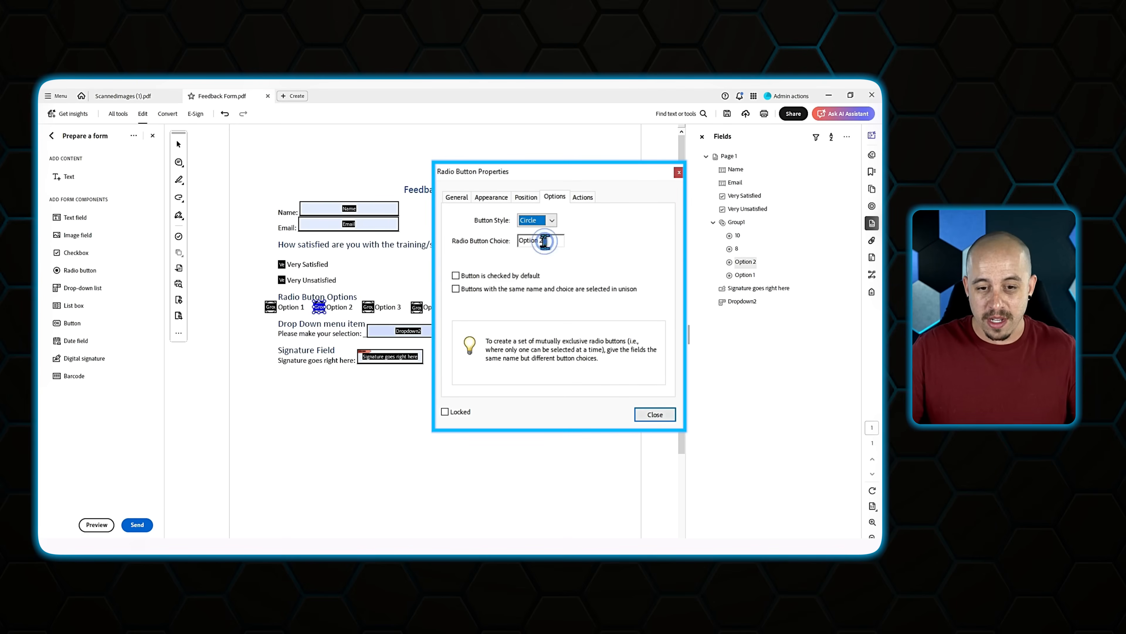
pyautogui.moveTo(545, 241); pyautogui.dragTo(493, 251)
pyautogui.write('4')
pyautogui.click(654, 414)
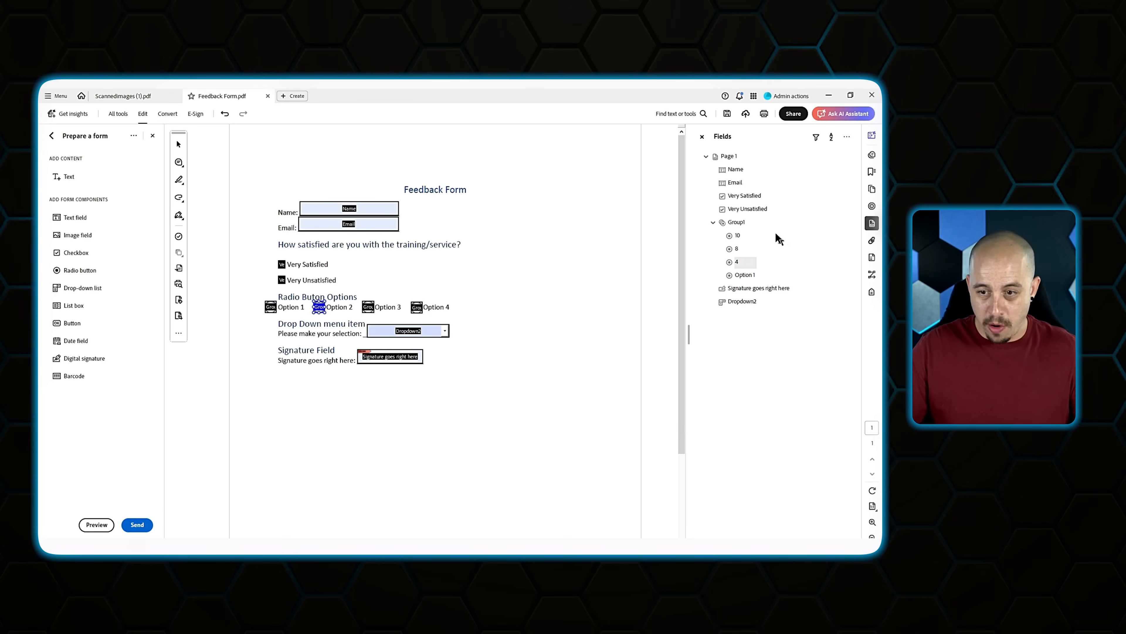
# Set the radio button choice of the button beside Option 1 to 1.
pyautogui.rightClick(272, 308)
pyautogui.click(298, 317)
pyautogui.moveTo(555, 239); pyautogui.dragTo(448, 246)
pyautogui.write('1')
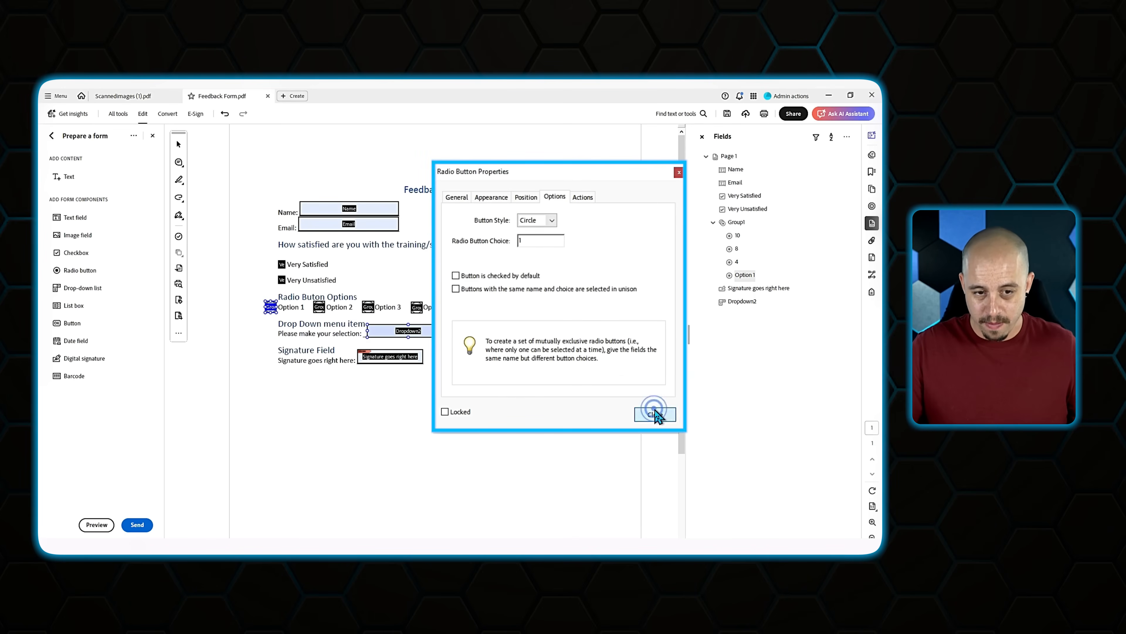
pyautogui.click(654, 413)
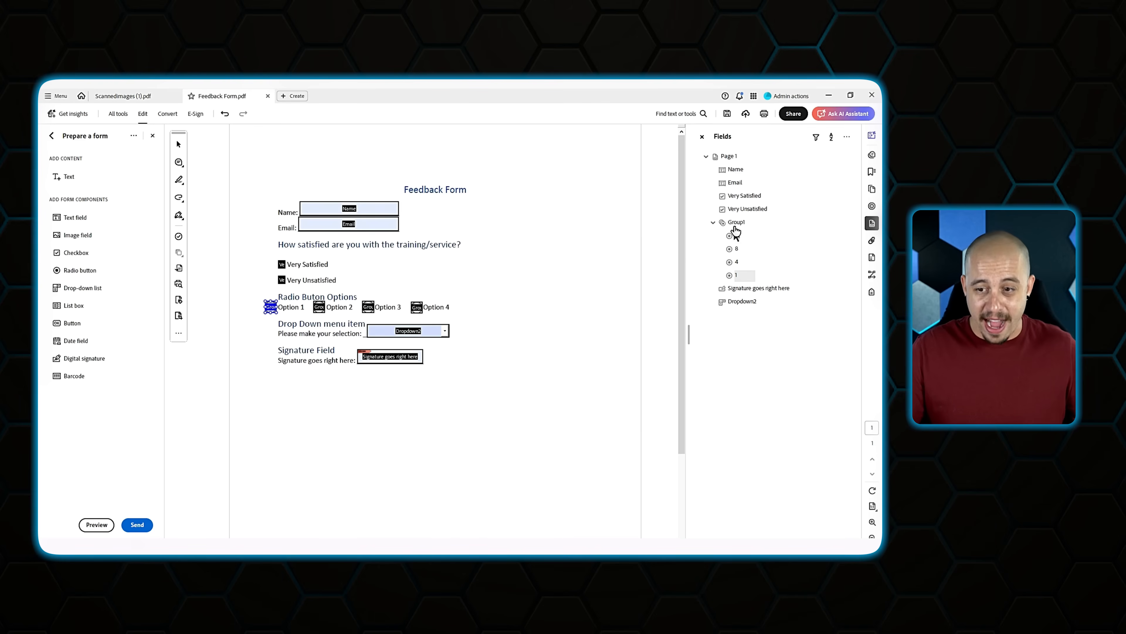
# Set the tooltip of the dropdown field under Drop Down menu item to "Please make your selection".
pyautogui.rightClick(436, 333)
pyautogui.click(457, 341)
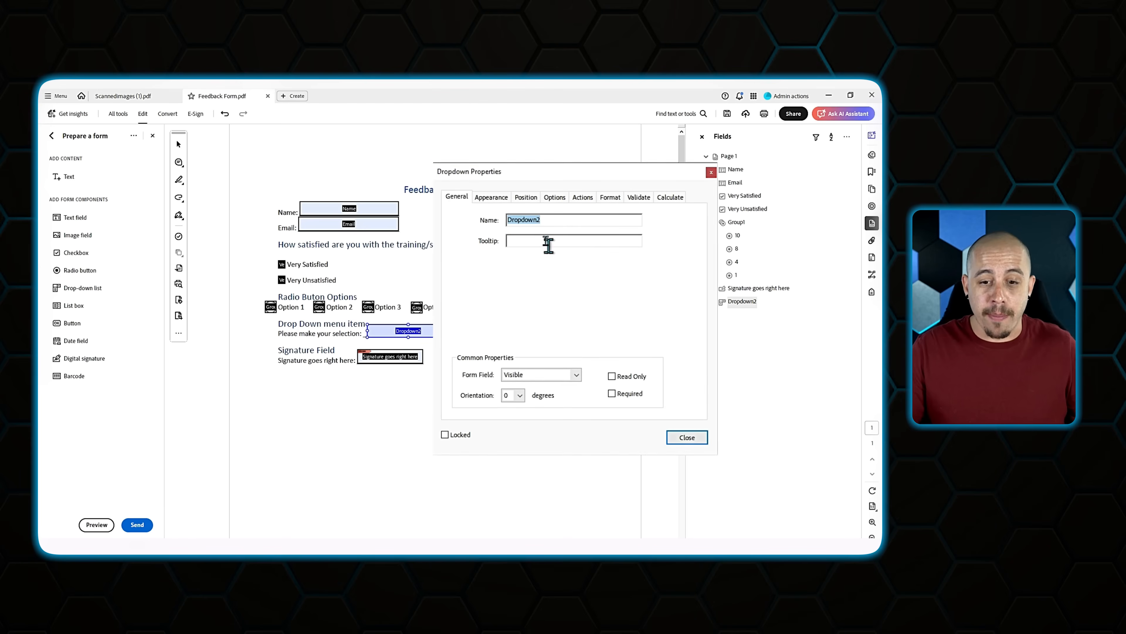
pyautogui.click(544, 245)
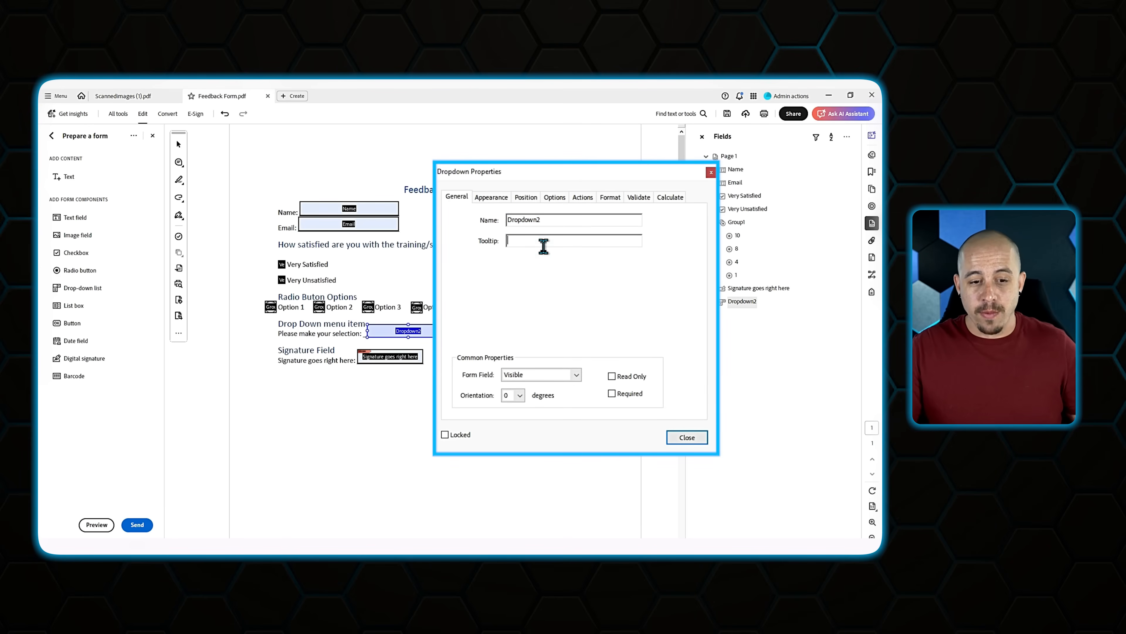
pyautogui.write('Please make your selection')
# Add the items "Amazing", "Not amazing" and "Choice 3" to the dropdown field and close its properties.
pyautogui.click(554, 197)
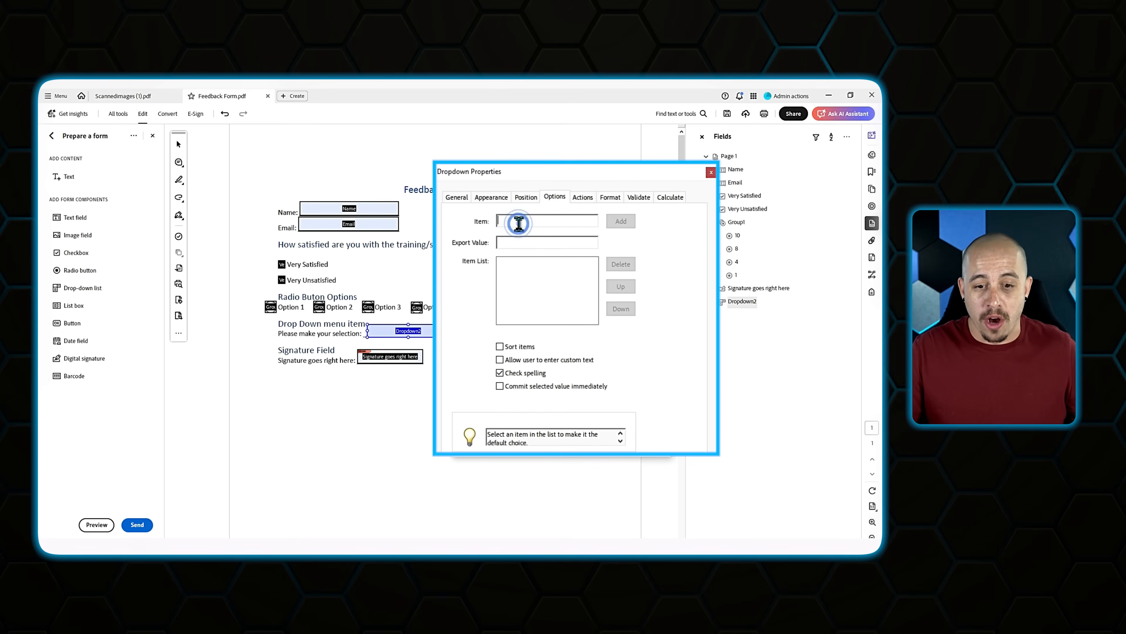
pyautogui.click(542, 217)
pyautogui.write('Amazing')
pyautogui.press('Return')
pyautogui.write('Not ')
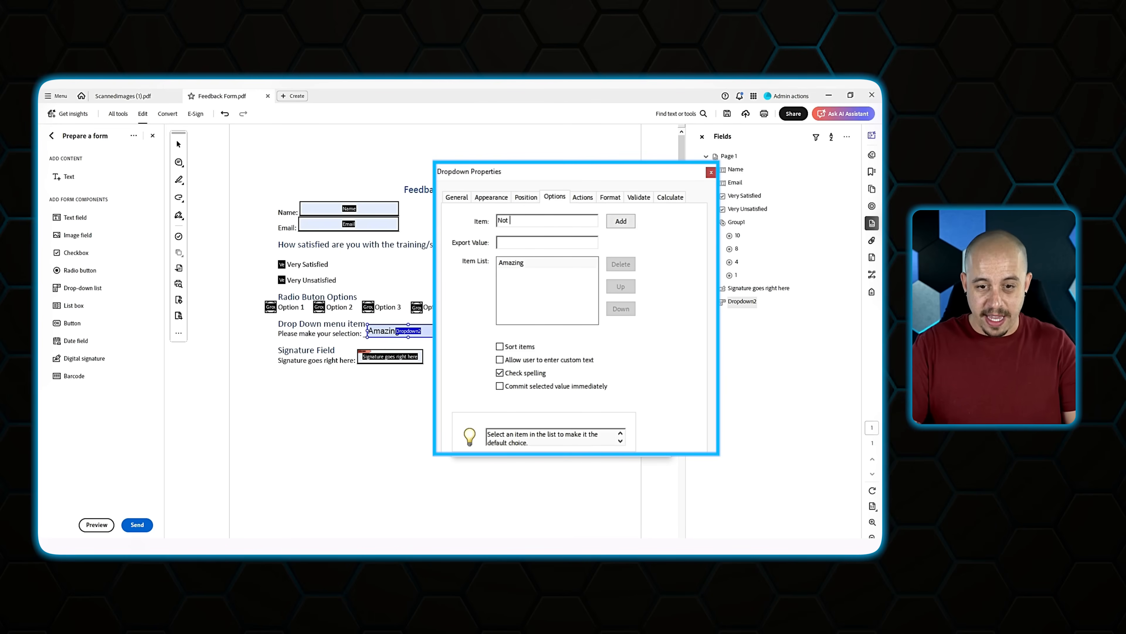
pyautogui.write('am')
pyautogui.press('BackSpace')
pyautogui.write('amazing')
pyautogui.click(627, 223)
pyautogui.write('Choice 3')
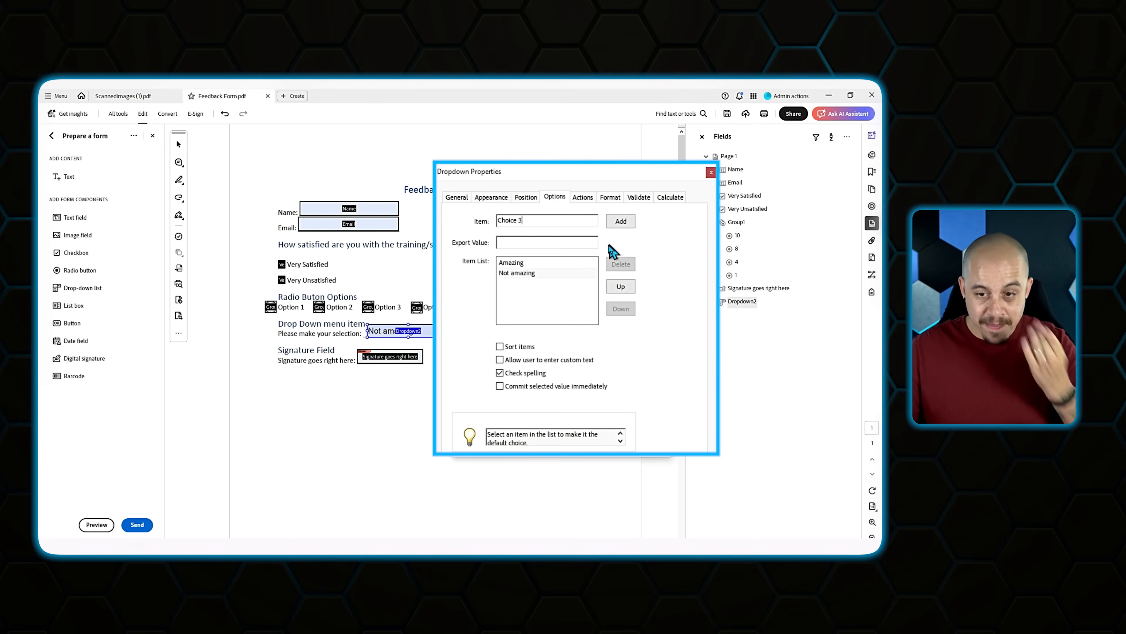
pyautogui.click(615, 227)
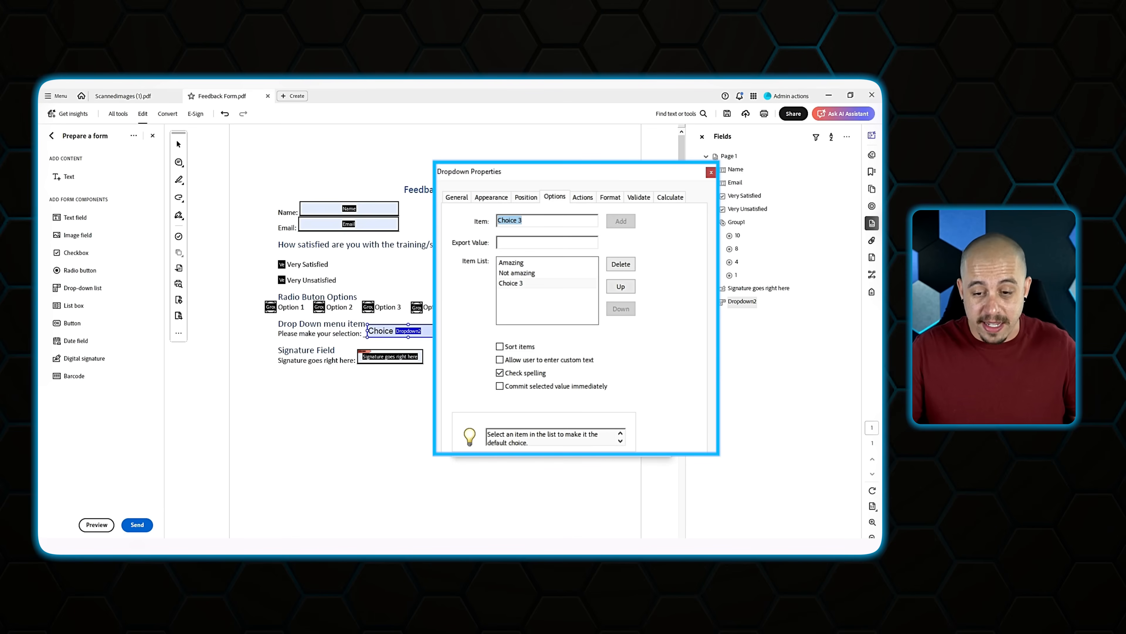
pyautogui.click(649, 445)
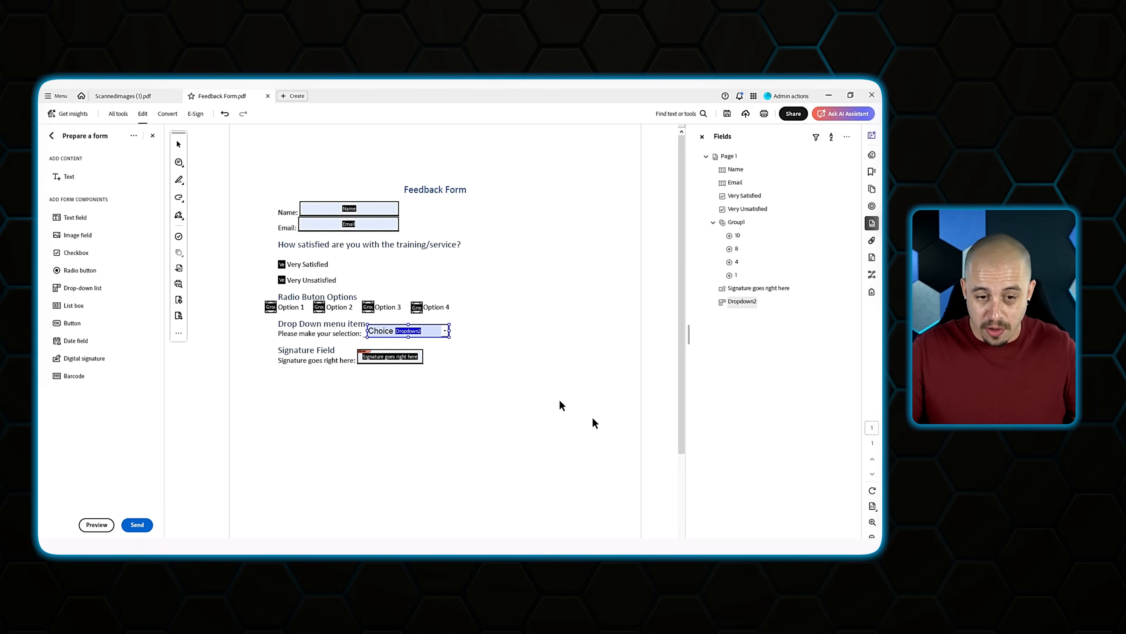
# Leave form editing and select Amazing in the dropdown field to test it.
pyautogui.click(153, 135)
pyautogui.click(470, 329)
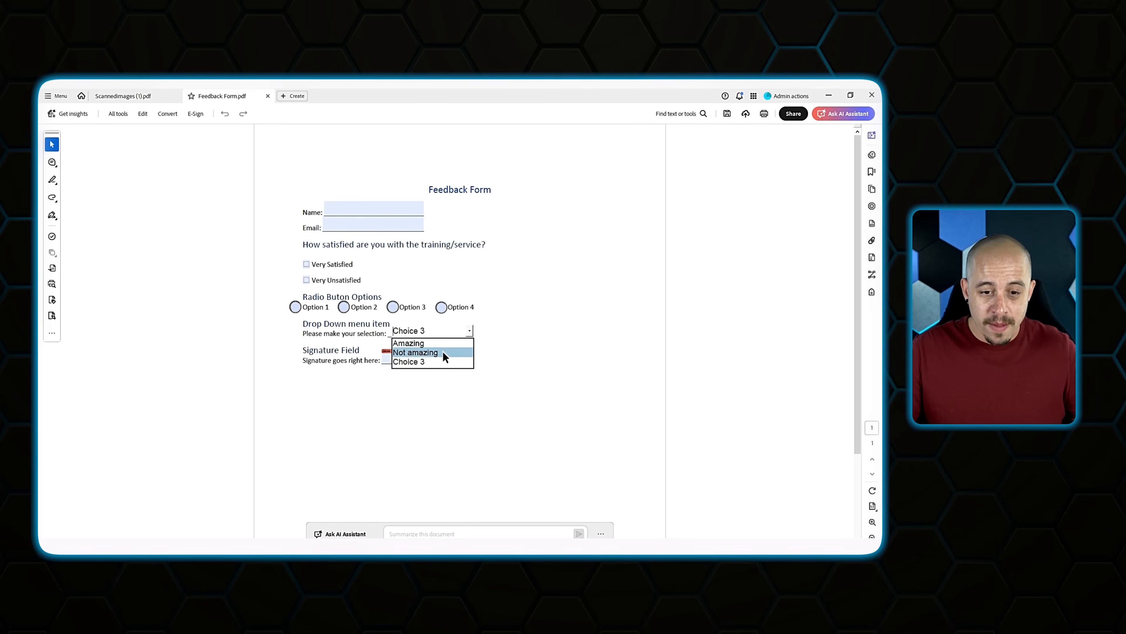
pyautogui.click(437, 344)
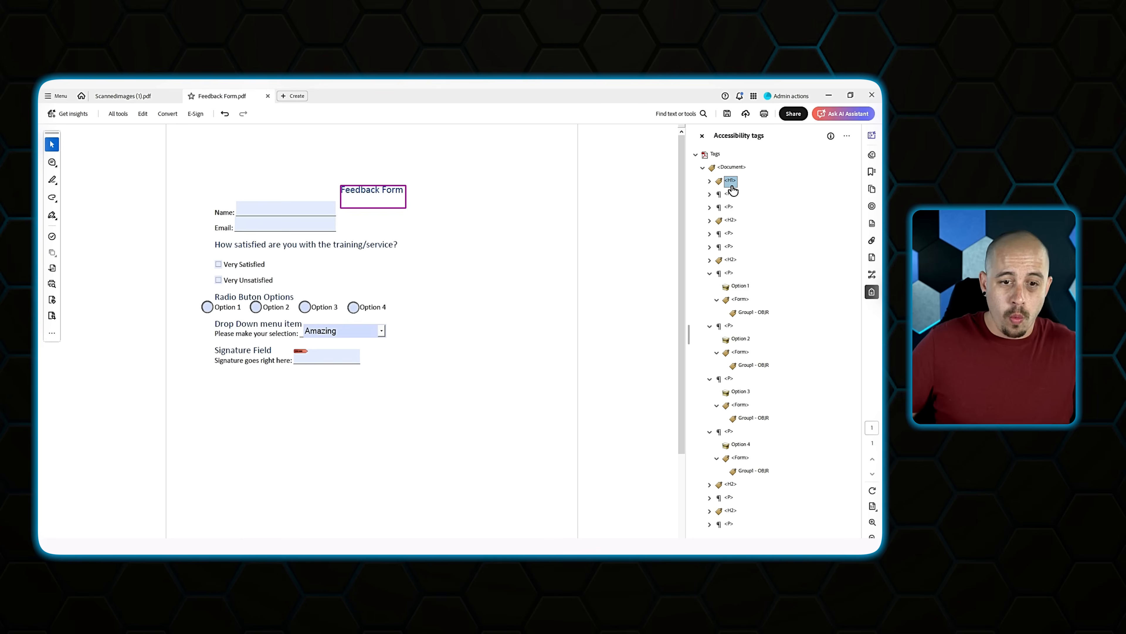
# Step through the accessibility tags from the H1 down and collapse the expanded P tags of the four radio options.
pyautogui.press('Down')
pyautogui.press('Down')
pyautogui.press('Down')
pyautogui.press('Down')
pyautogui.press('Down')
pyautogui.press('Down')
pyautogui.press('Down')
pyautogui.press('Down')
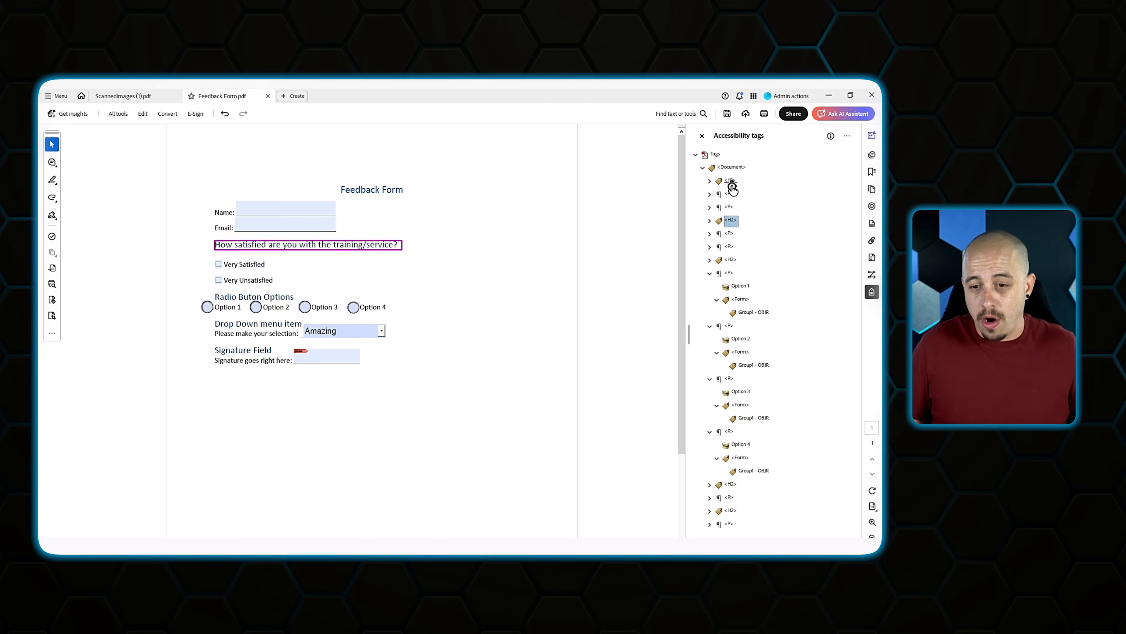
pyautogui.press('Up')
pyautogui.press('Left')
pyautogui.press('Down')
pyautogui.press('Left')
pyautogui.press('Down')
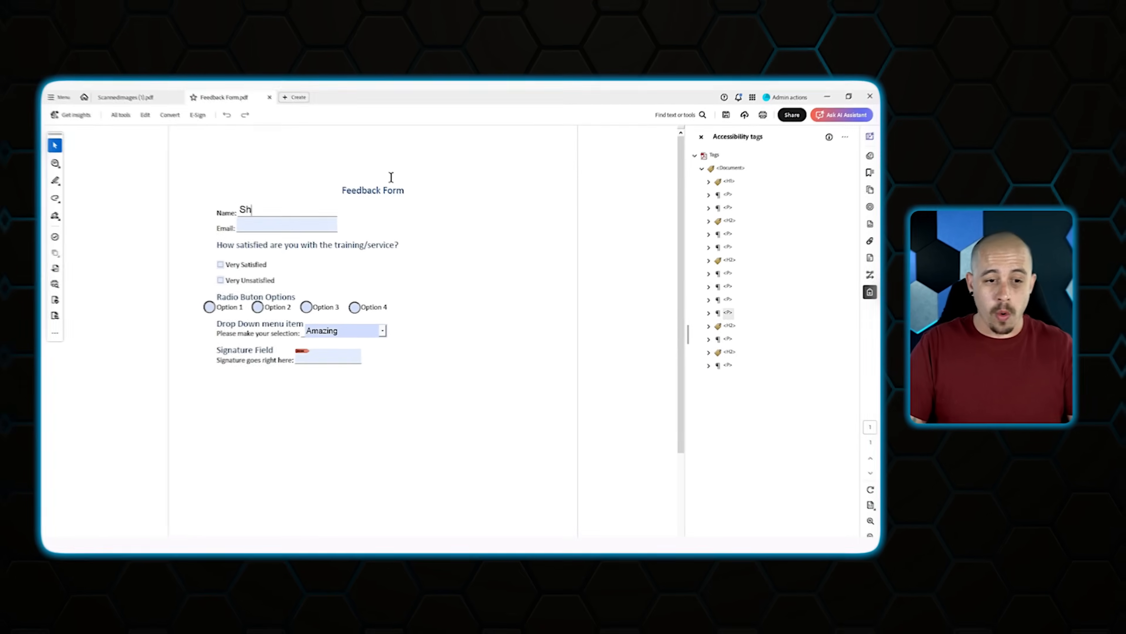
# Test the text fields by filling in a first name under Name and sample text under Email.
pyautogui.press('Tab')
pyautogui.write('shawn')
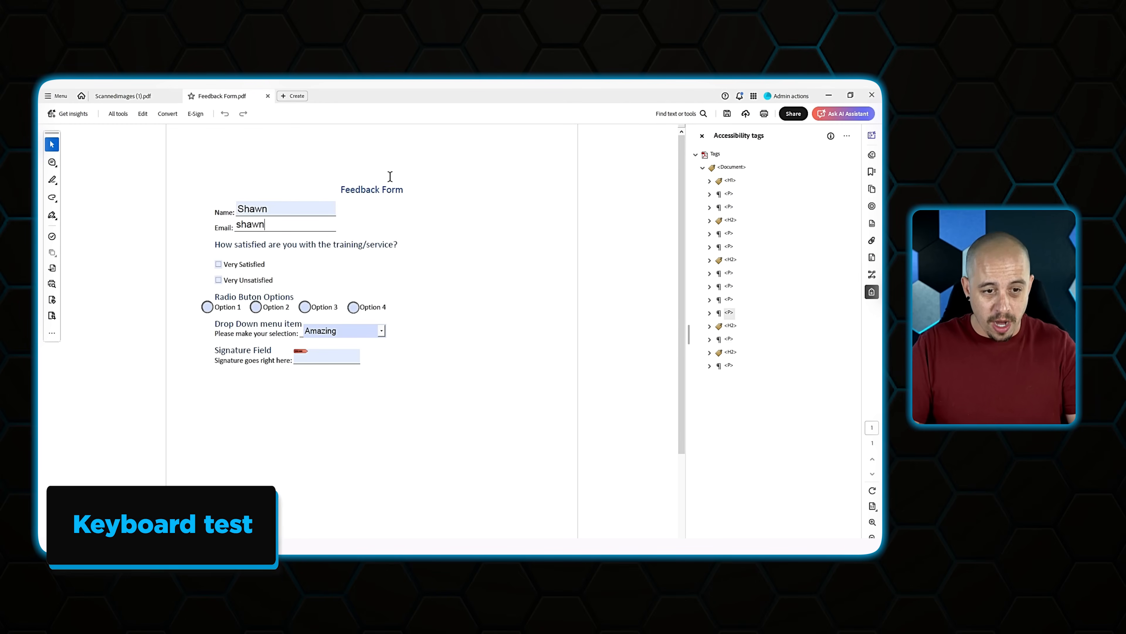
pyautogui.write(' email')
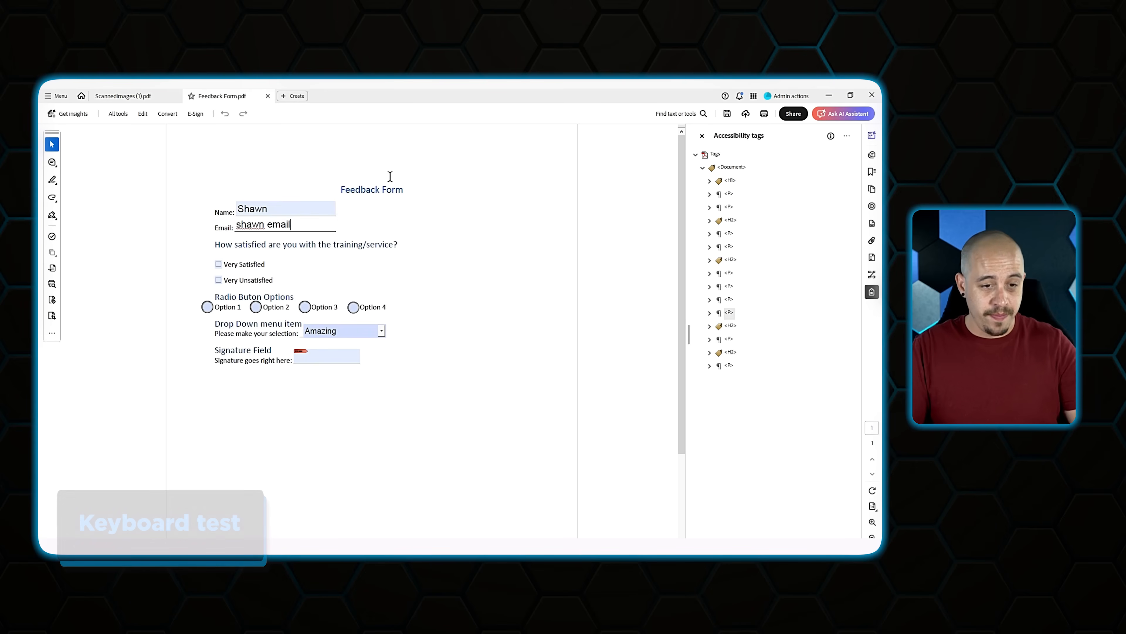
# Tick the Very Satisfied and Very Unsatisfied checkboxes, then cycle through the radio buttons and select Option 3.
pyautogui.press('Tab')
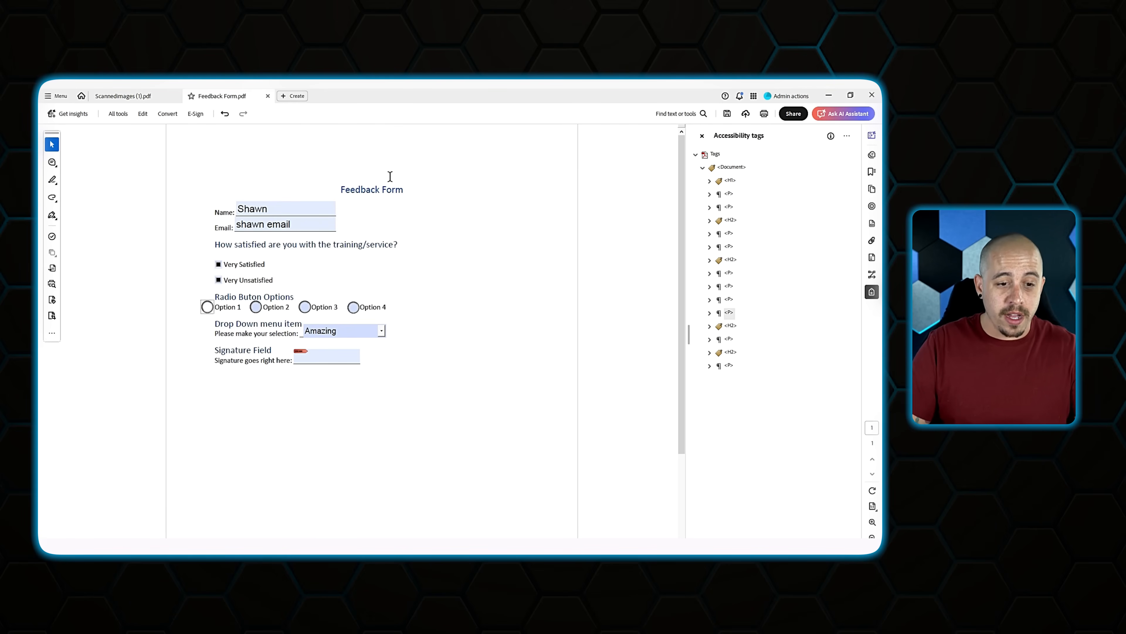
pyautogui.press('Tab')
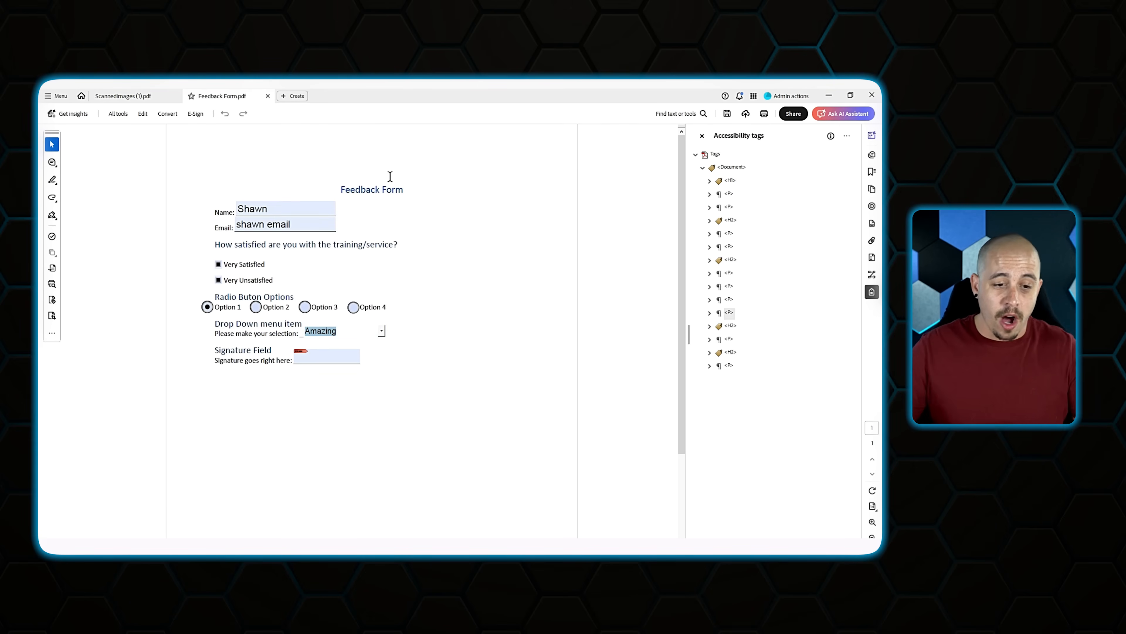
pyautogui.hotkey('shift', 'Tab')
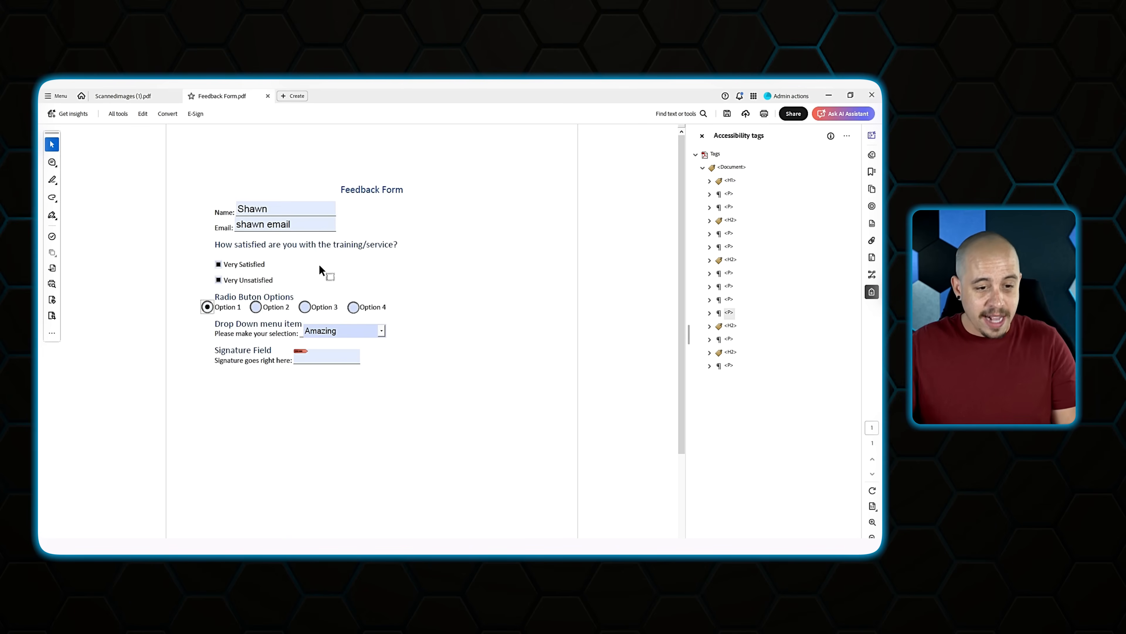
pyautogui.press('Right')
pyautogui.press('Right')
pyautogui.press('Right')
pyautogui.press('Left')
pyautogui.press('Left')
pyautogui.press('Left')
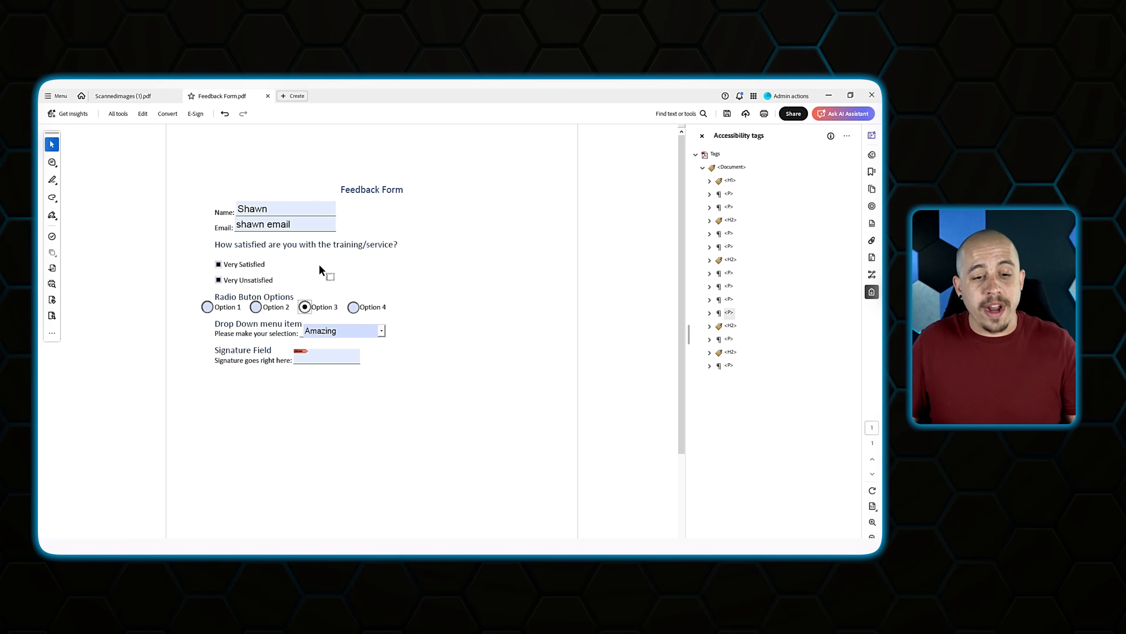
pyautogui.press('Right')
pyautogui.press('Right')
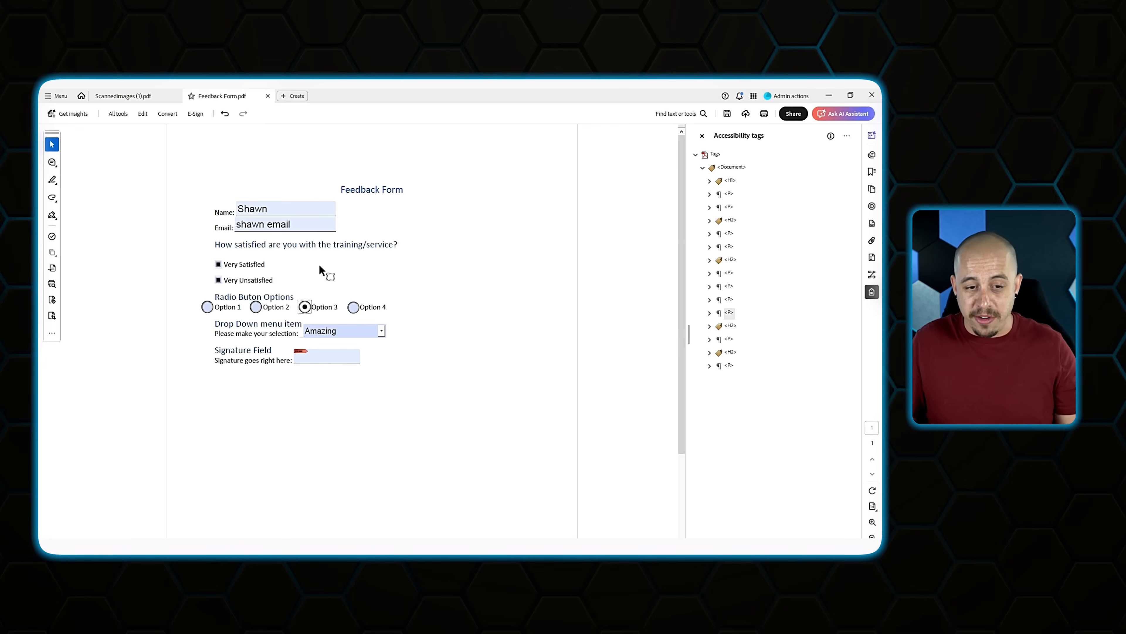
# Set the dropdown to Choice 3 and move the focus on to the signature field.
pyautogui.press('Tab')
pyautogui.press('Down')
pyautogui.press('Down')
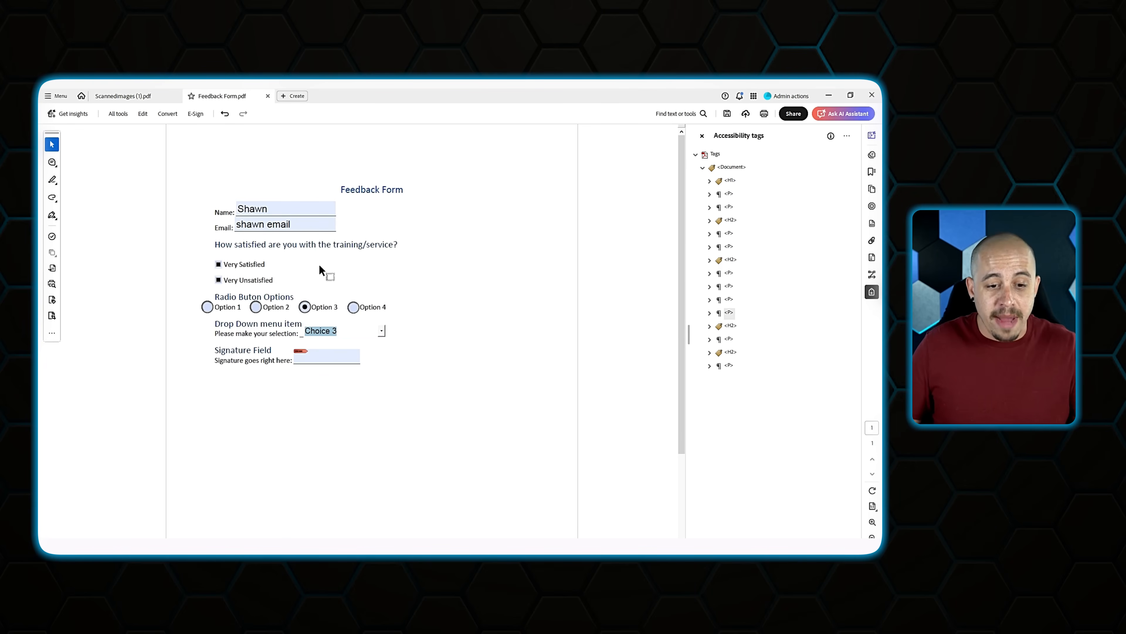
pyautogui.press('Tab')
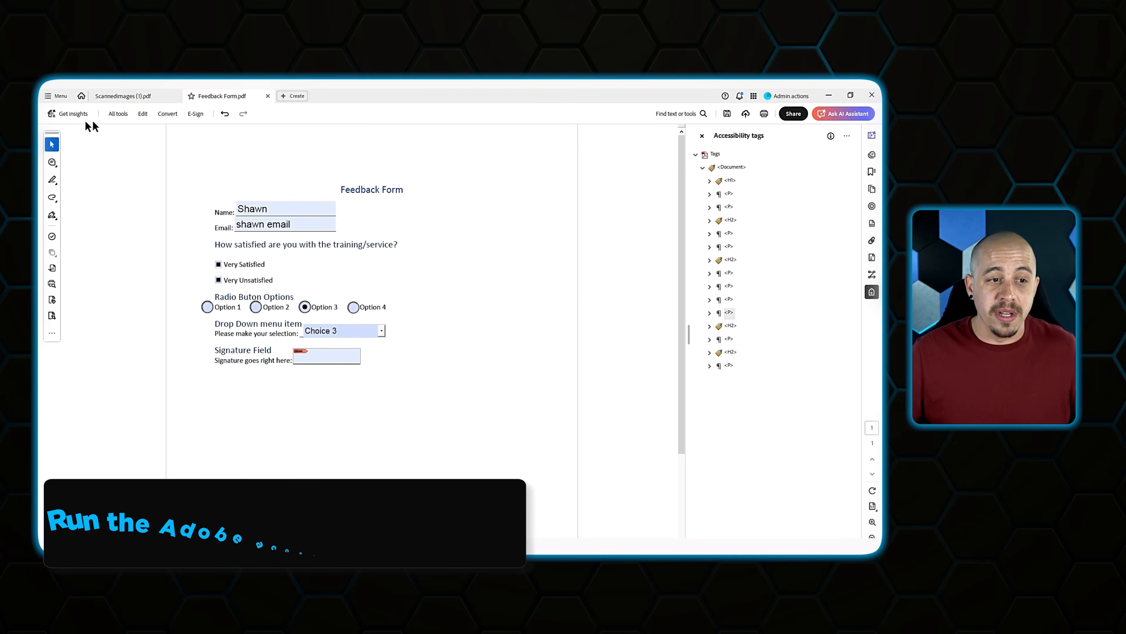
# Run the accessibility check on all pages of the form with the default checking options.
pyautogui.click(124, 116)
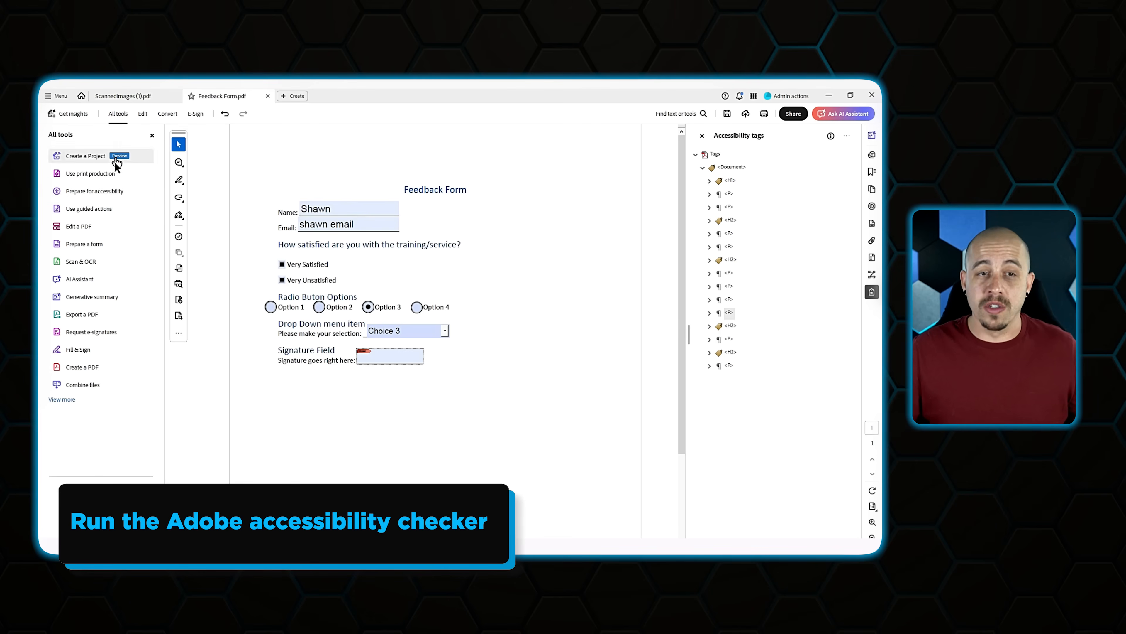
pyautogui.click(112, 195)
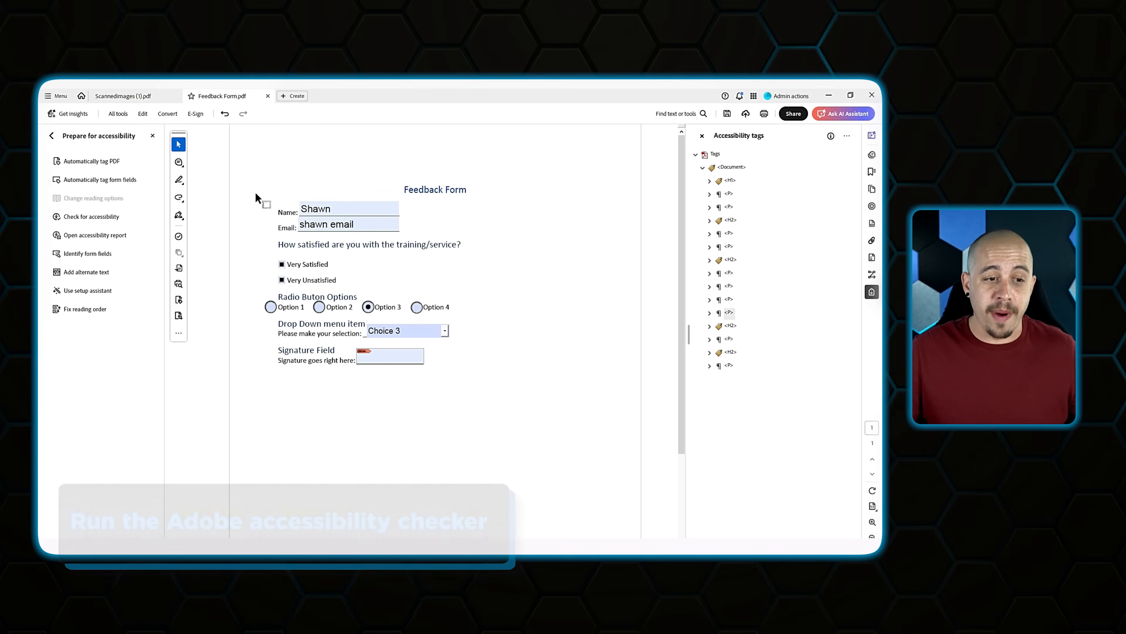
pyautogui.click(87, 216)
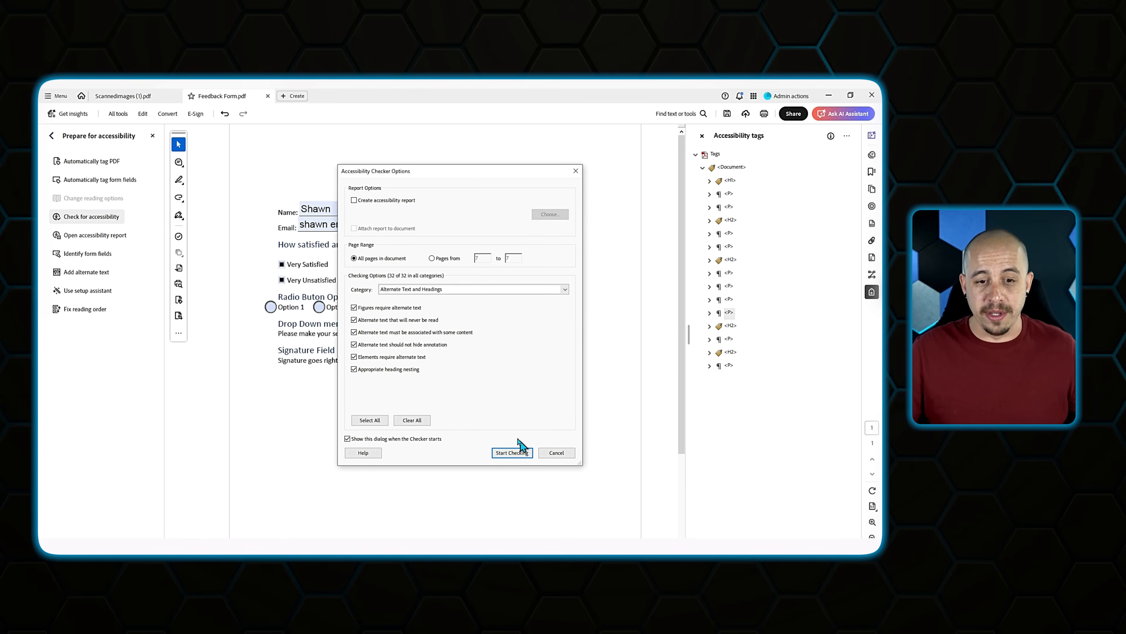
pyautogui.click(512, 453)
# Examine the Page Content issue and the two words listed under the failed character encoding rule.
pyautogui.click(737, 168)
pyautogui.click(734, 238)
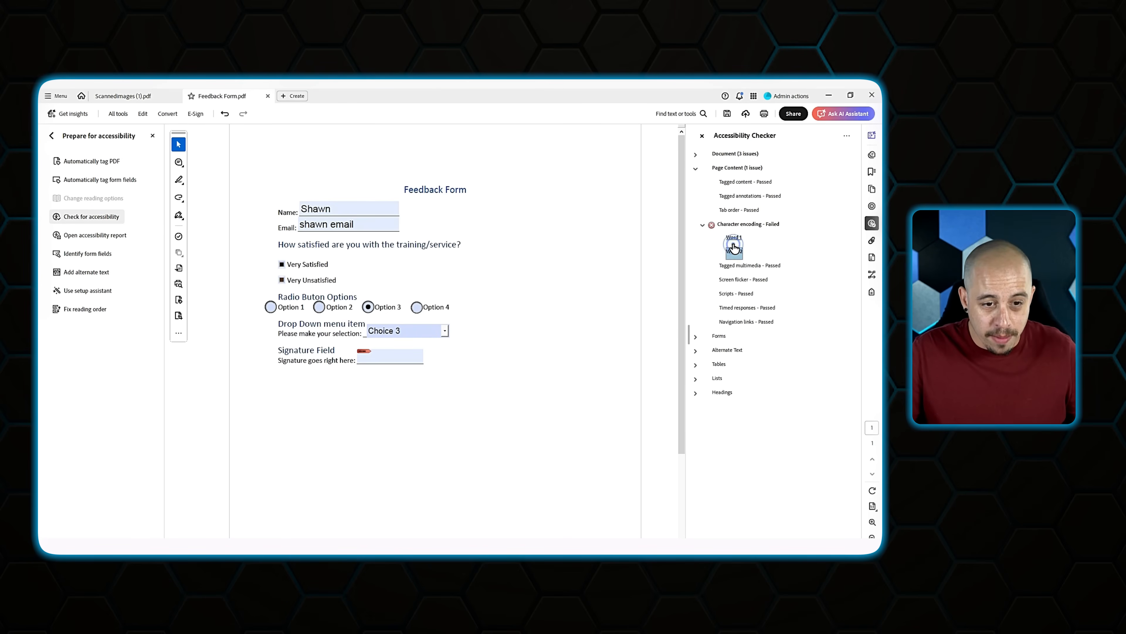
pyautogui.click(734, 251)
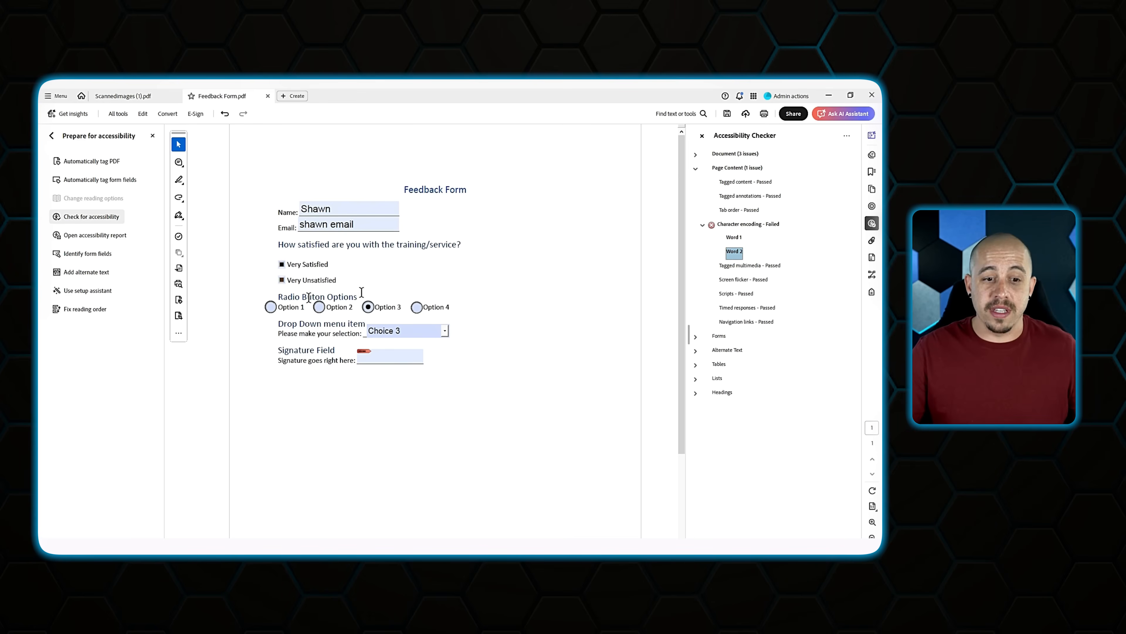
# Clear the Very Satisfied and Very Unsatisfied checkboxes.
pyautogui.scroll(2, 309, 288)
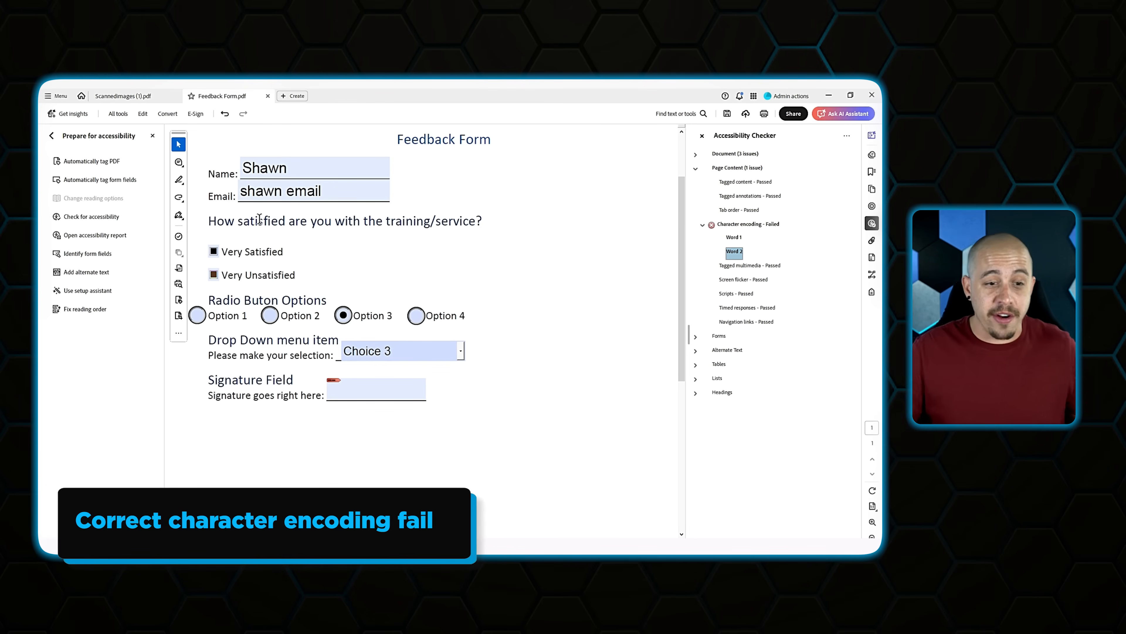
pyautogui.click(214, 251)
pyautogui.click(214, 275)
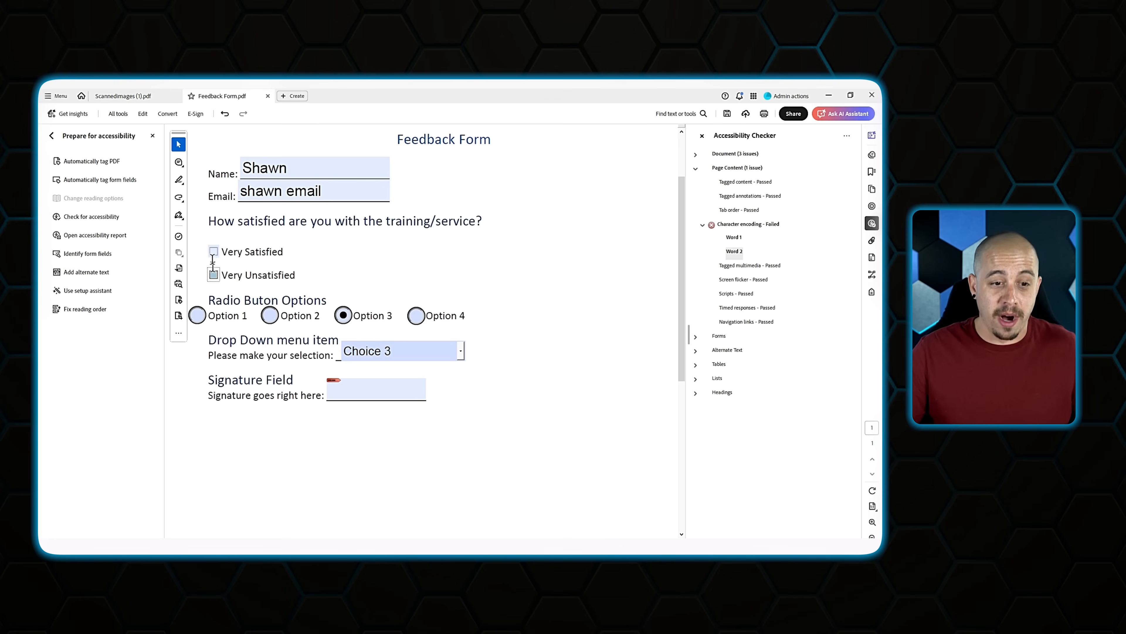
# Edit the page text to delete the box characters in front of Very Satisfied and Very Unsatisfied, keeping each label on its own line.
pyautogui.click(142, 113)
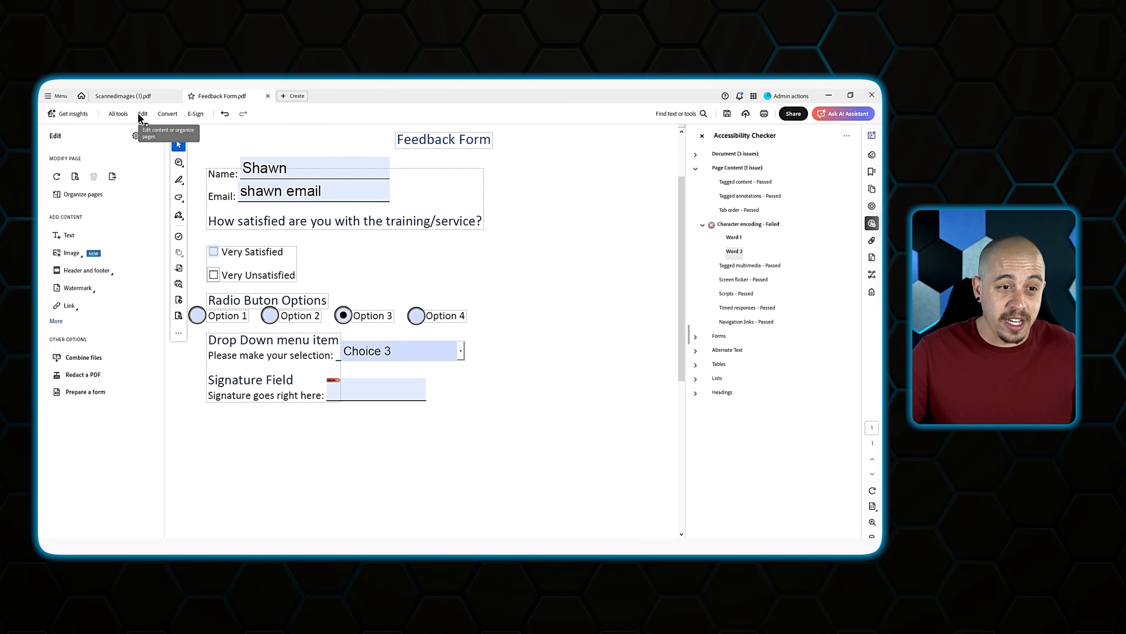
pyautogui.click(222, 251)
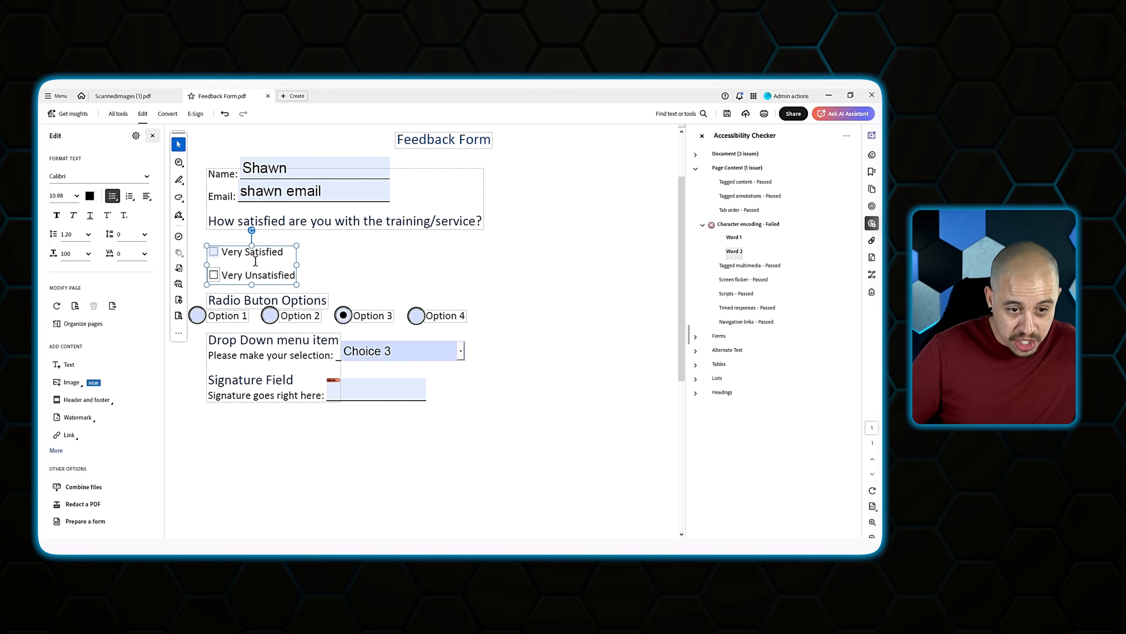
pyautogui.press('BackSpace')
pyautogui.press('Return')
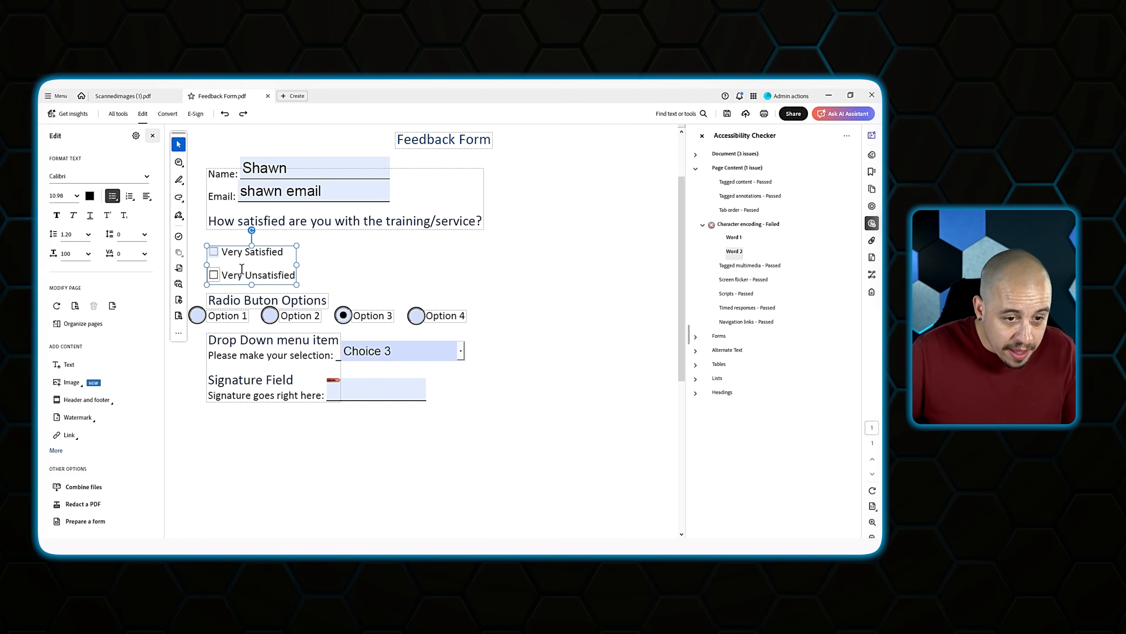
pyautogui.press('Return')
pyautogui.click(227, 250)
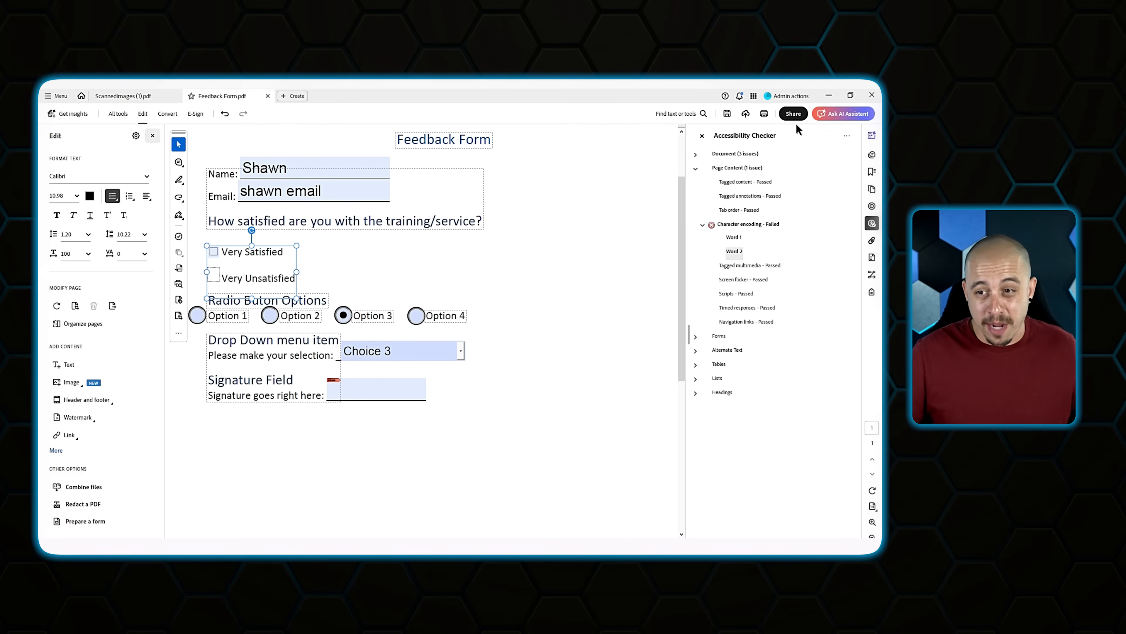
# Rerun the character encoding check from its first listed word.
pyautogui.rightClick(733, 238)
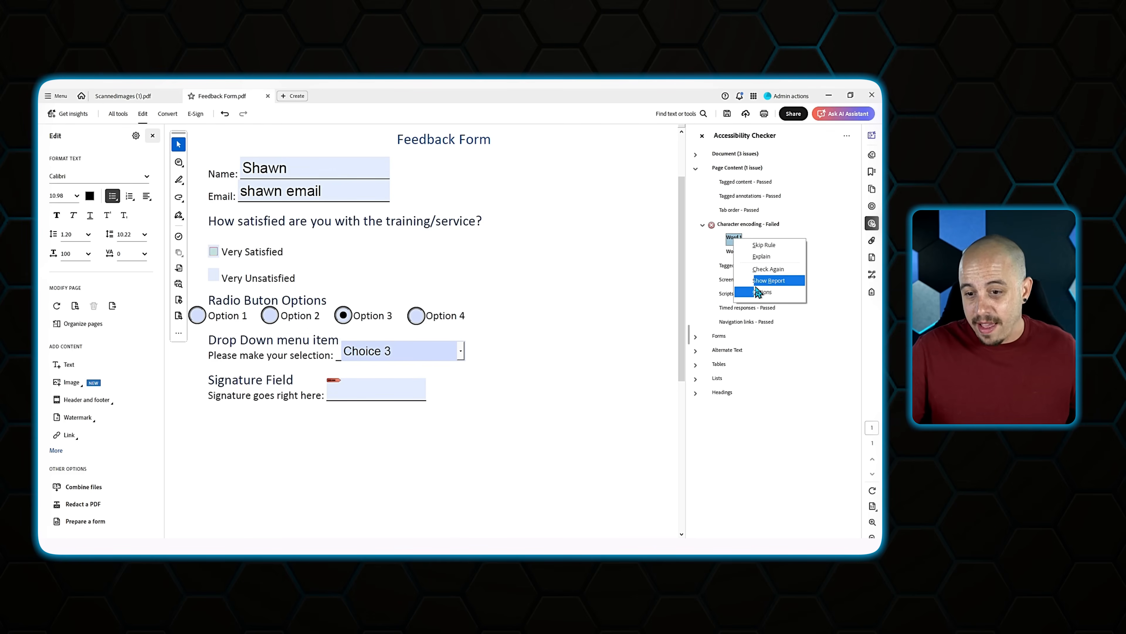
pyautogui.click(768, 269)
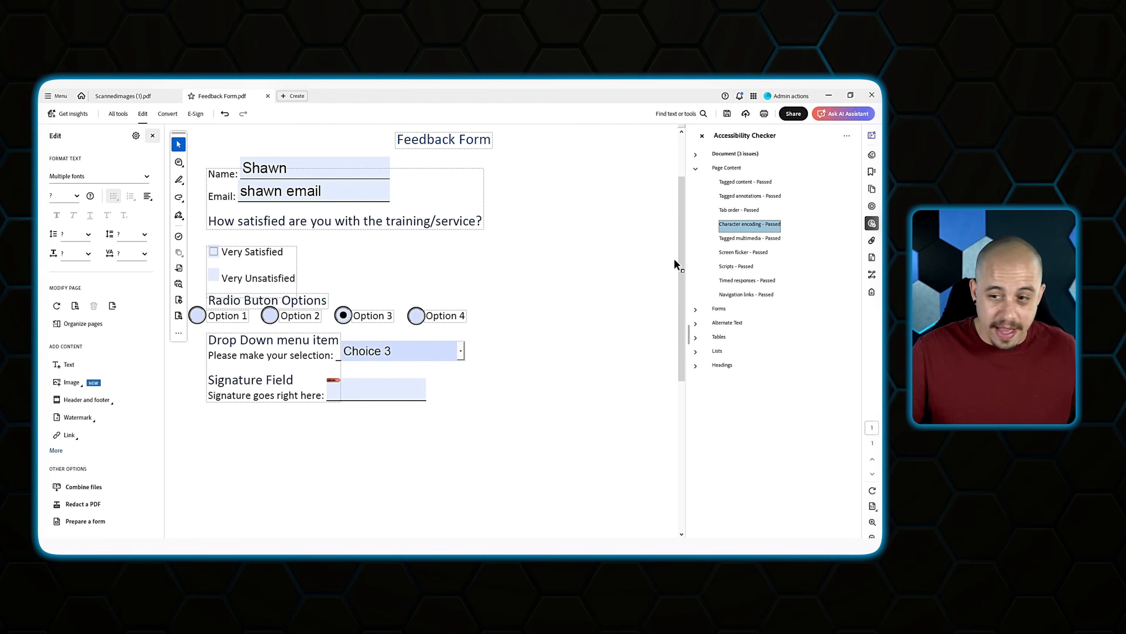
# Examine the accessibility tags from the Name paragraph down to the two checkbox paragraphs and expand the contents of both checkbox tags.
pyautogui.click(872, 293)
pyautogui.click(730, 196)
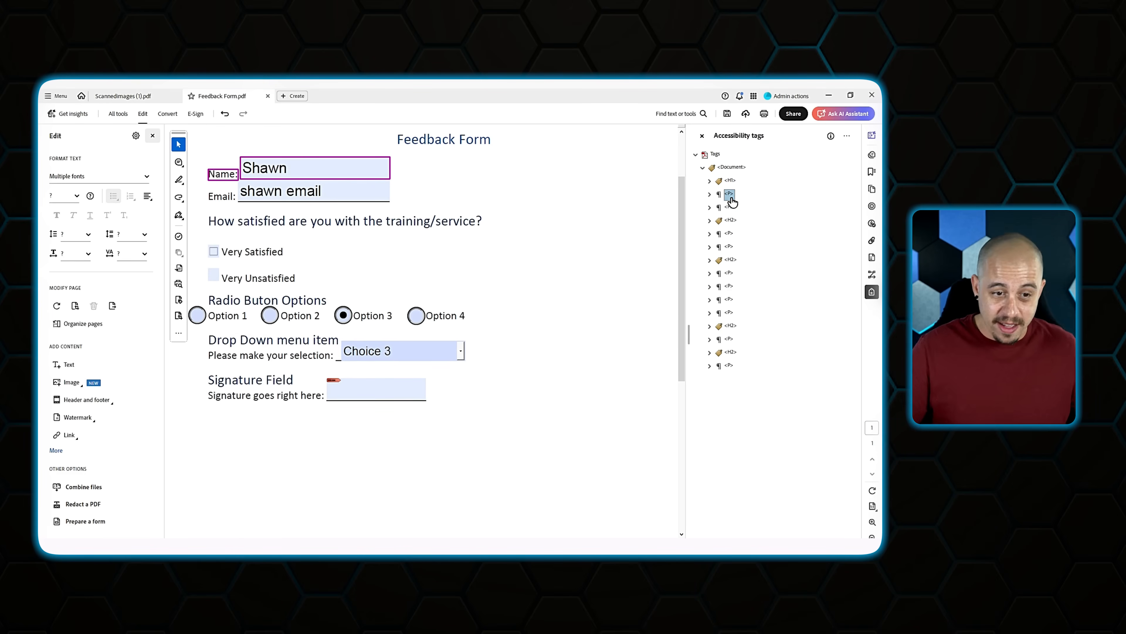
pyautogui.press('Down')
pyautogui.press('Down')
pyautogui.press('Down')
pyautogui.press('Down')
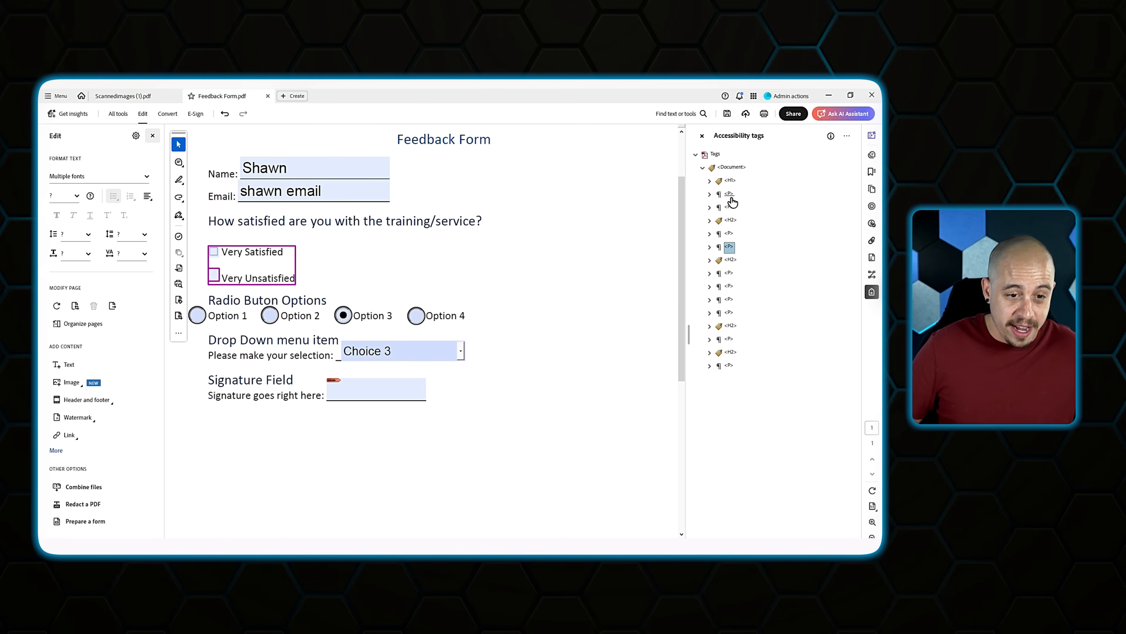
pyautogui.press('Down')
pyautogui.press('Down')
pyautogui.press('Down')
pyautogui.press('Right')
pyautogui.press('Down')
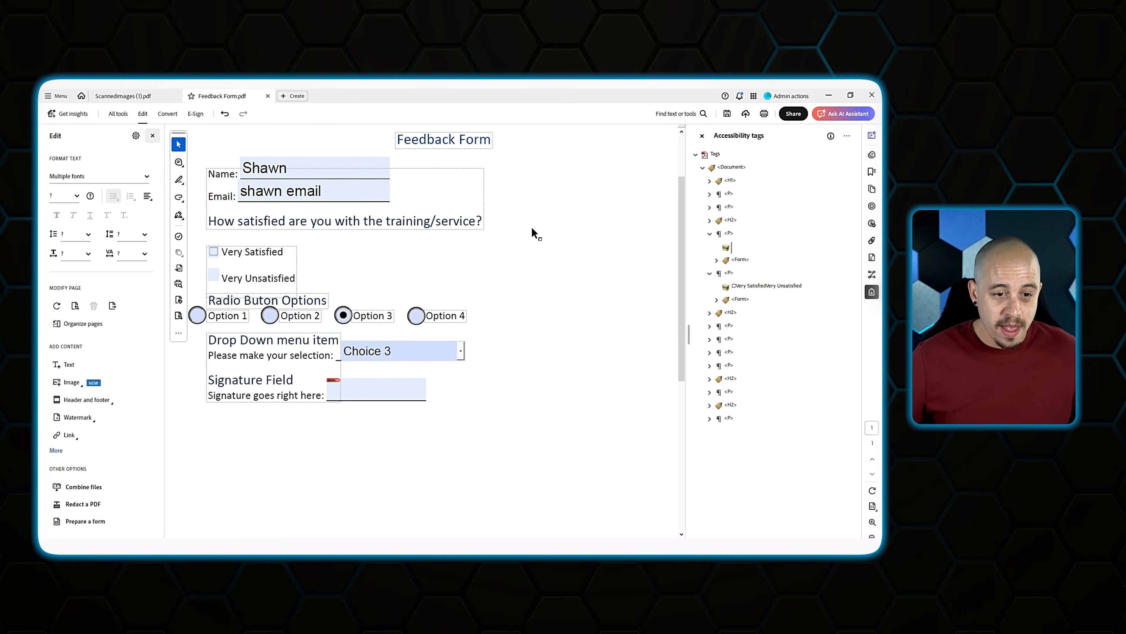
# Leave text editing and create a tag from the Very Satisfied label text within the first checkbox's paragraph tag.
pyautogui.click(153, 136)
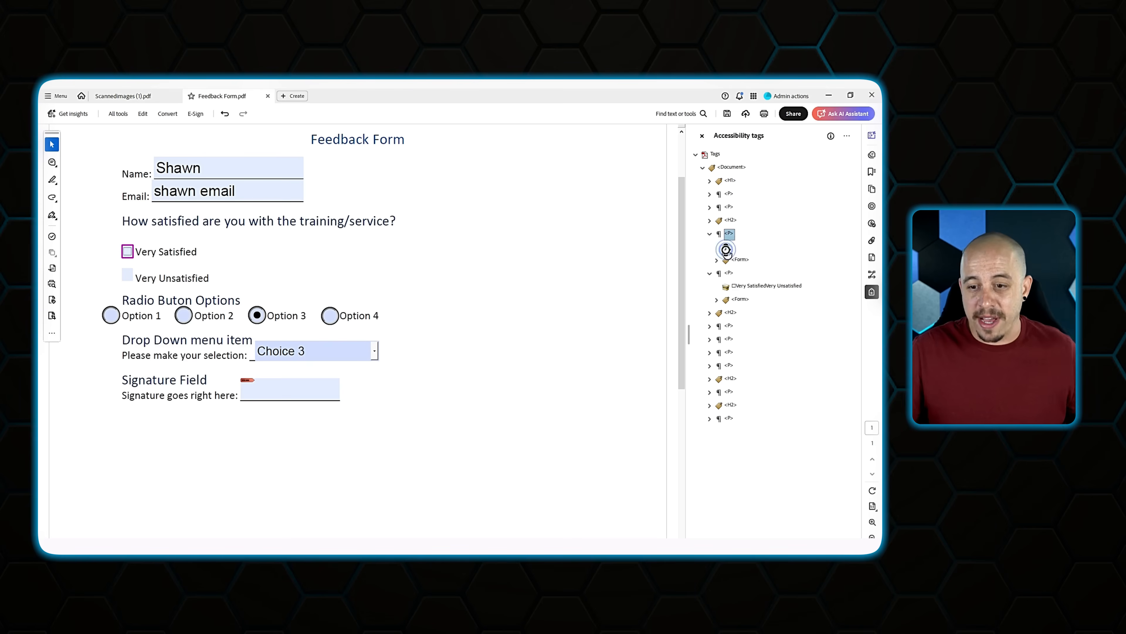
pyautogui.click(848, 138)
pyautogui.click(821, 284)
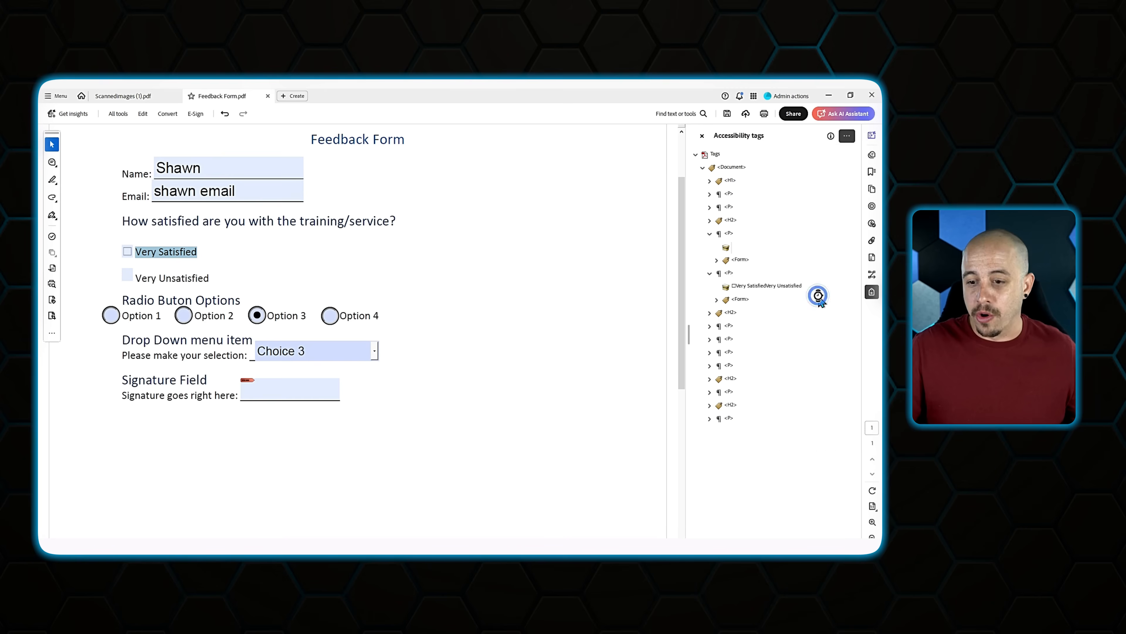
pyautogui.click(744, 312)
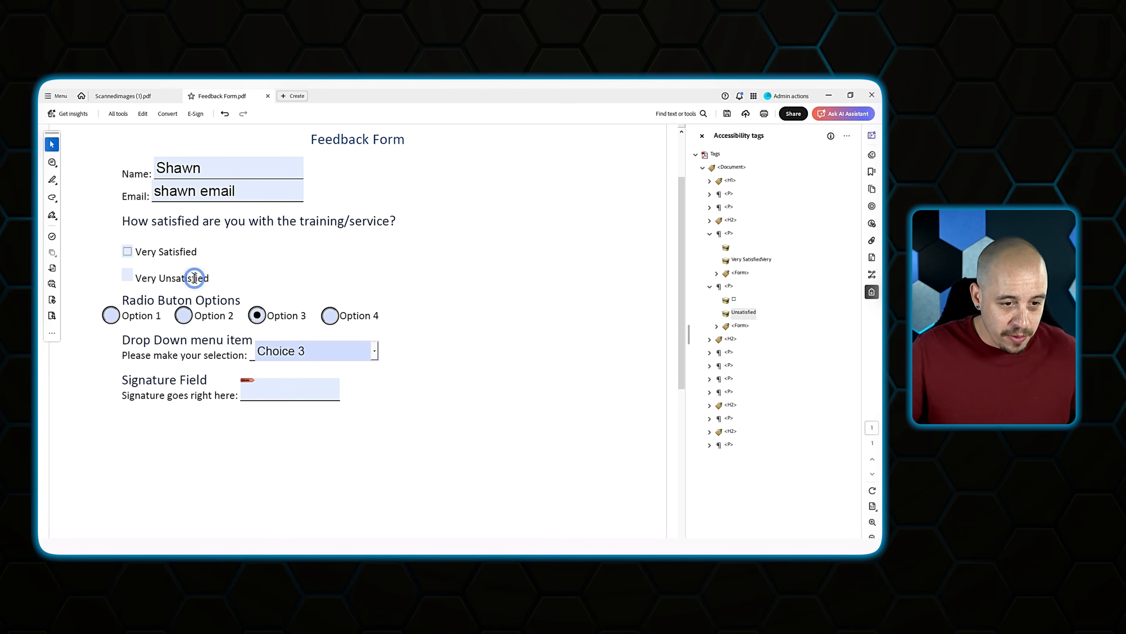
# Create a tag from the Very Unsatisfied label text within the second checkbox's paragraph tag.
pyautogui.moveTo(194, 279); pyautogui.dragTo(135, 278)
pyautogui.click(848, 136)
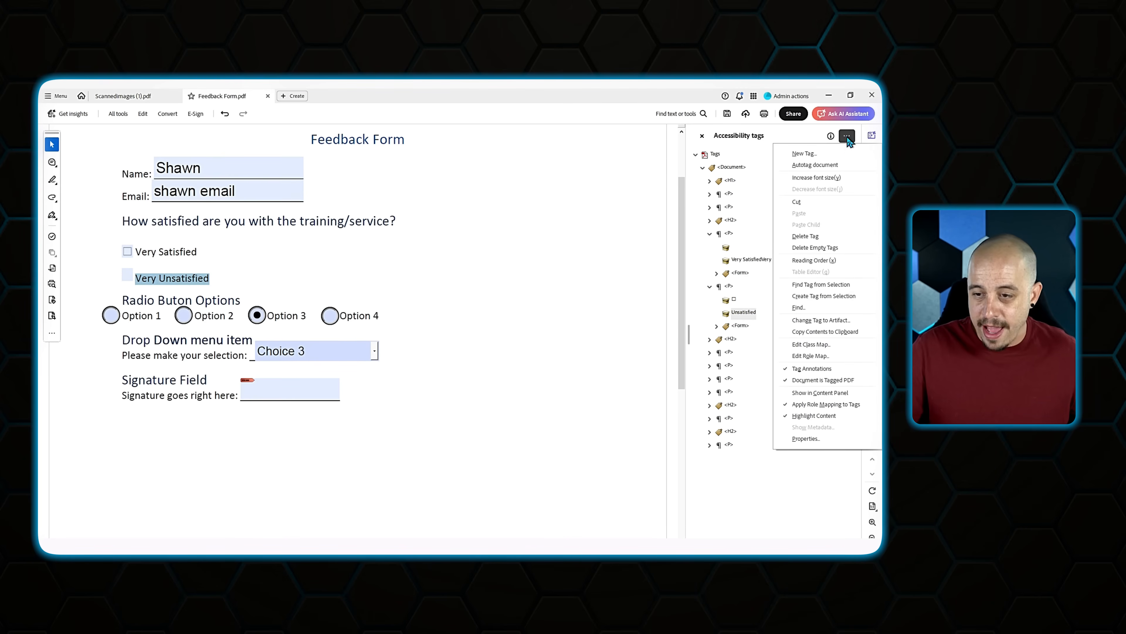
pyautogui.click(825, 296)
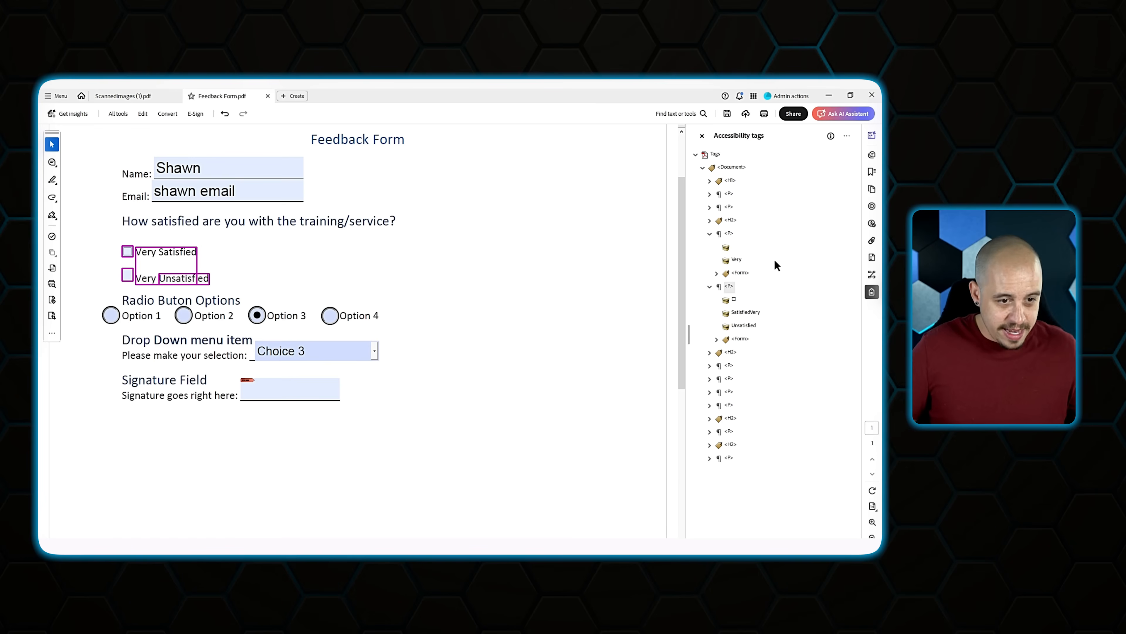
pyautogui.click(755, 312)
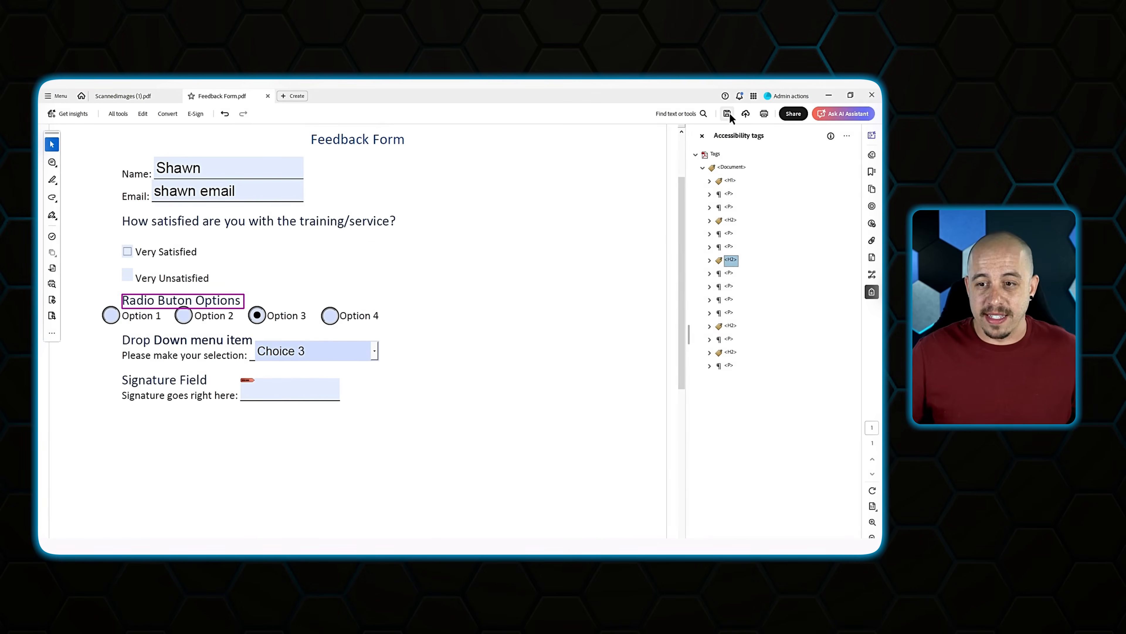
# Save the form and fix the failed title rule in the accessibility checker by setting the document title to "Feedback form".
pyautogui.click(728, 114)
pyautogui.click(872, 224)
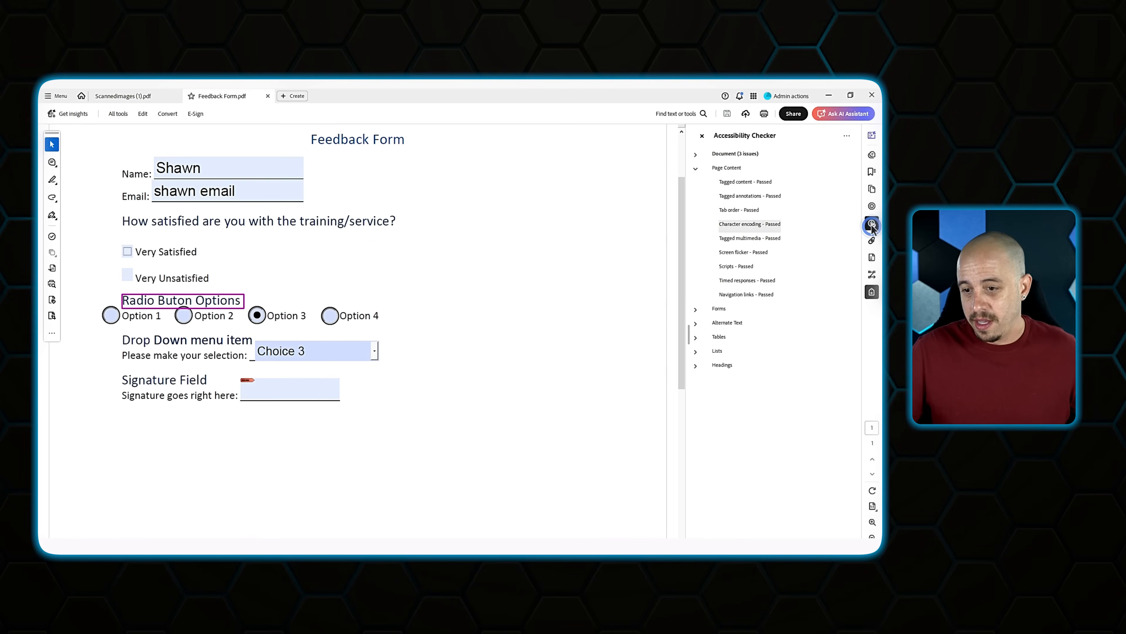
pyautogui.click(696, 154)
pyautogui.rightClick(732, 242)
pyautogui.click(745, 249)
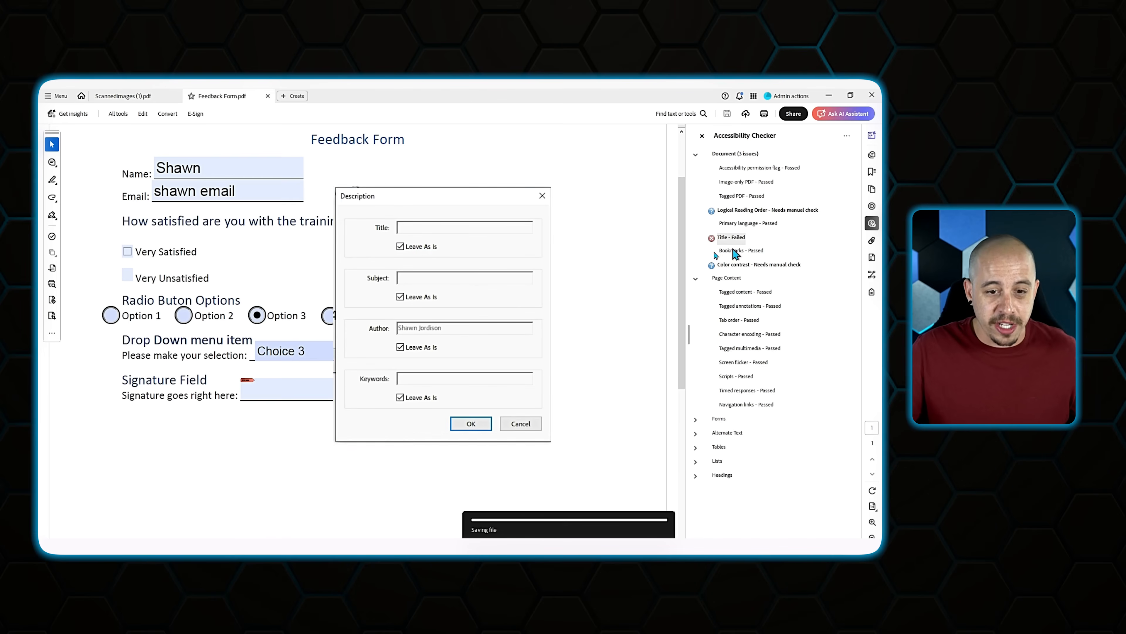
pyautogui.click(430, 244)
pyautogui.click(430, 227)
pyautogui.write('Feedback form')
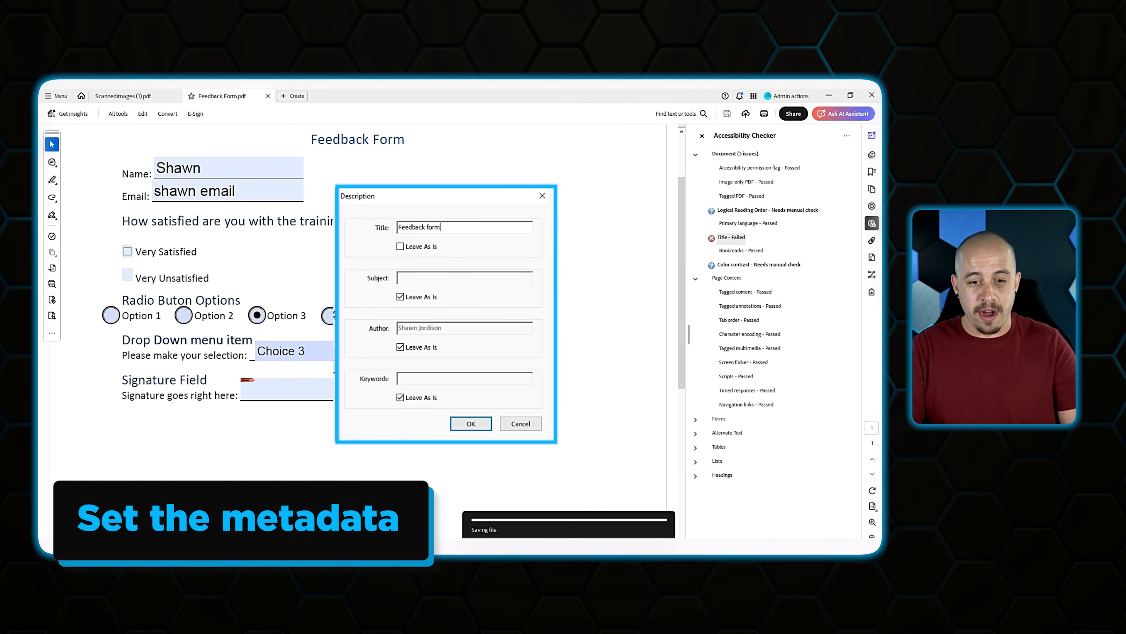
pyautogui.click(471, 423)
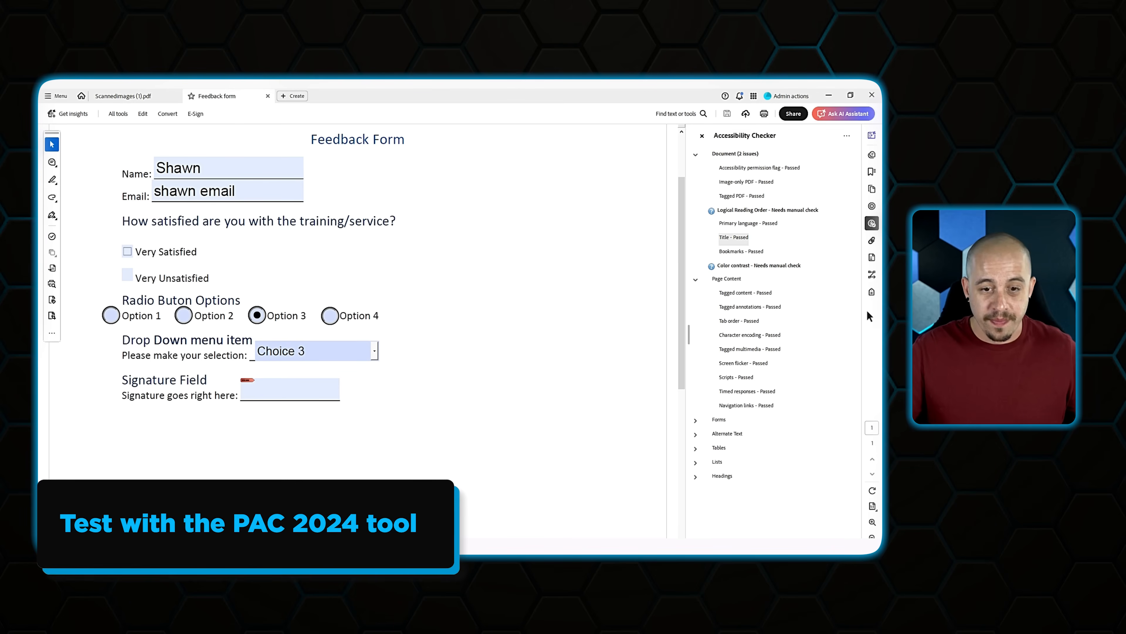
# Switch to PAC 2024, load Feedback Form.pdf to test it, and view its PDF/UA and WCAG results.
pyautogui.hotkey('alt', 'Tab')
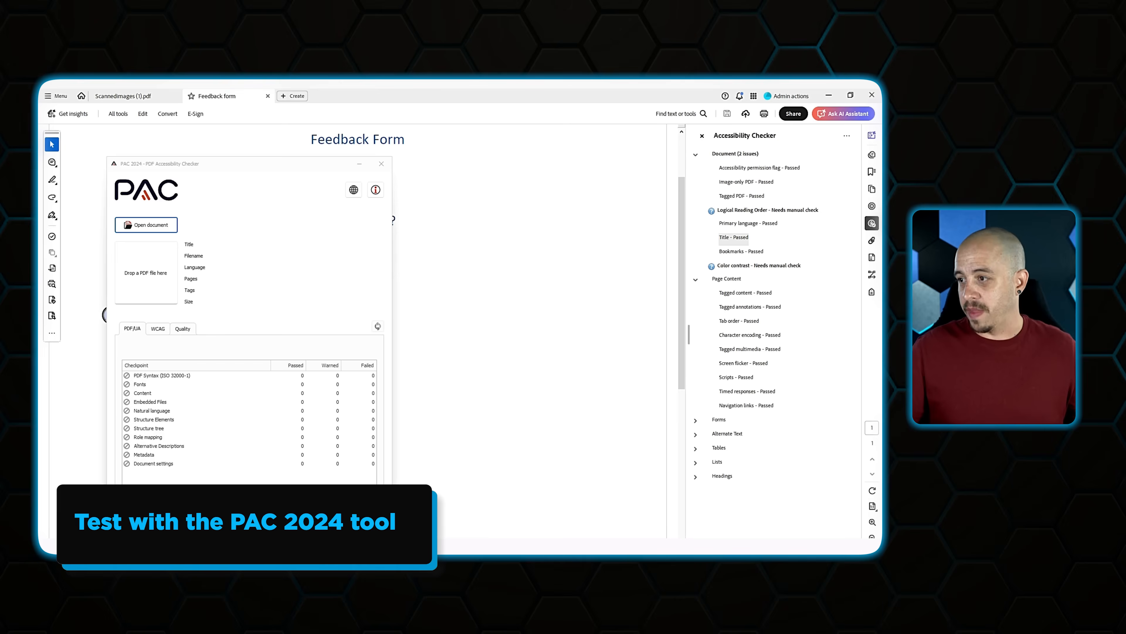
pyautogui.click(157, 280)
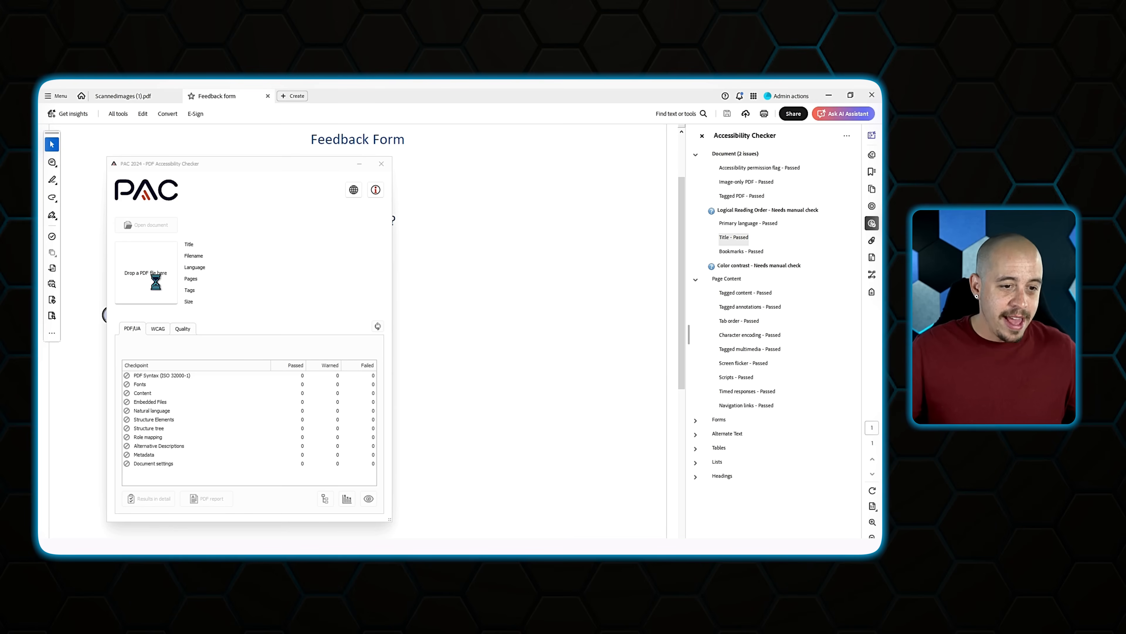
pyautogui.moveTo(231, 168); pyautogui.dragTo(316, 124)
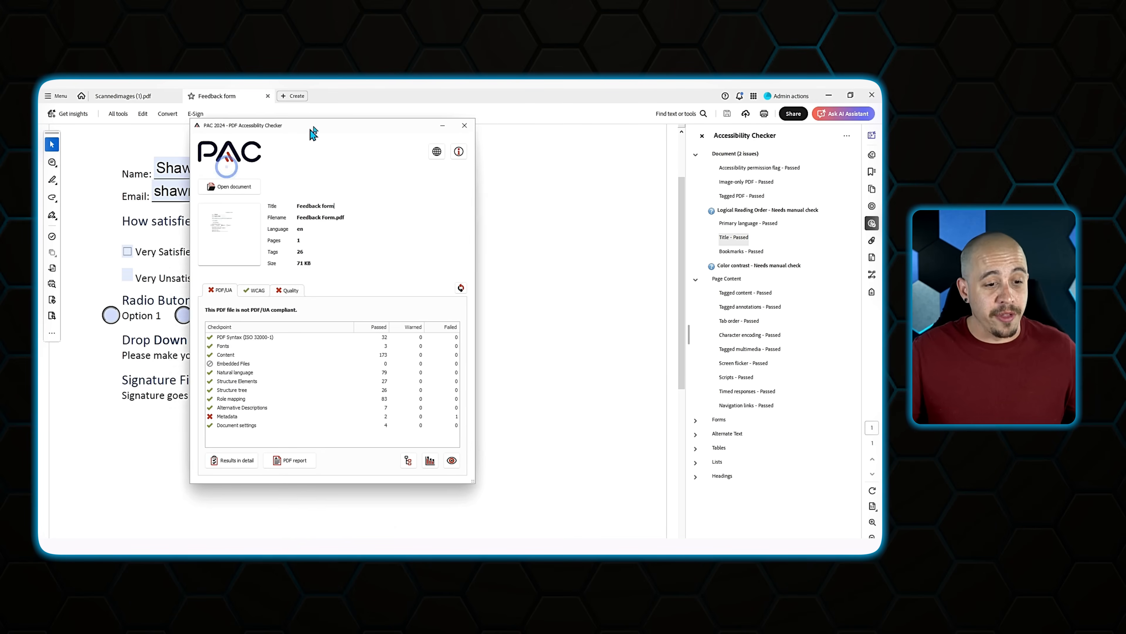
pyautogui.click(258, 285)
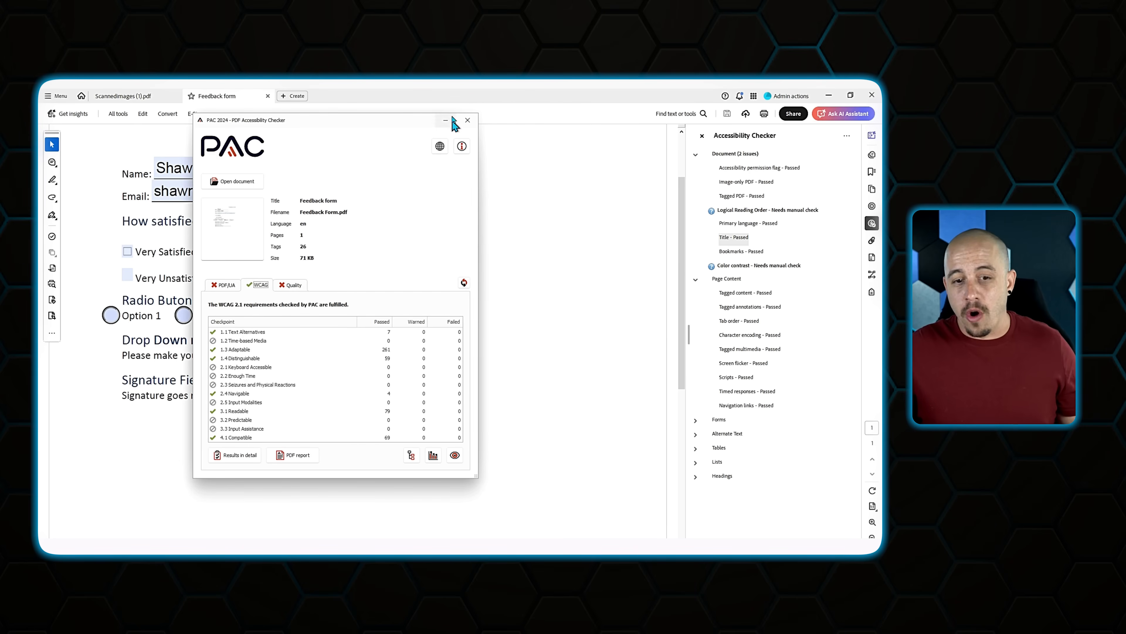
# Return to Acrobat and inspect the tags of the two checkbox paragraphs, marking out the area around both checkboxes on the page.
pyautogui.click(872, 291)
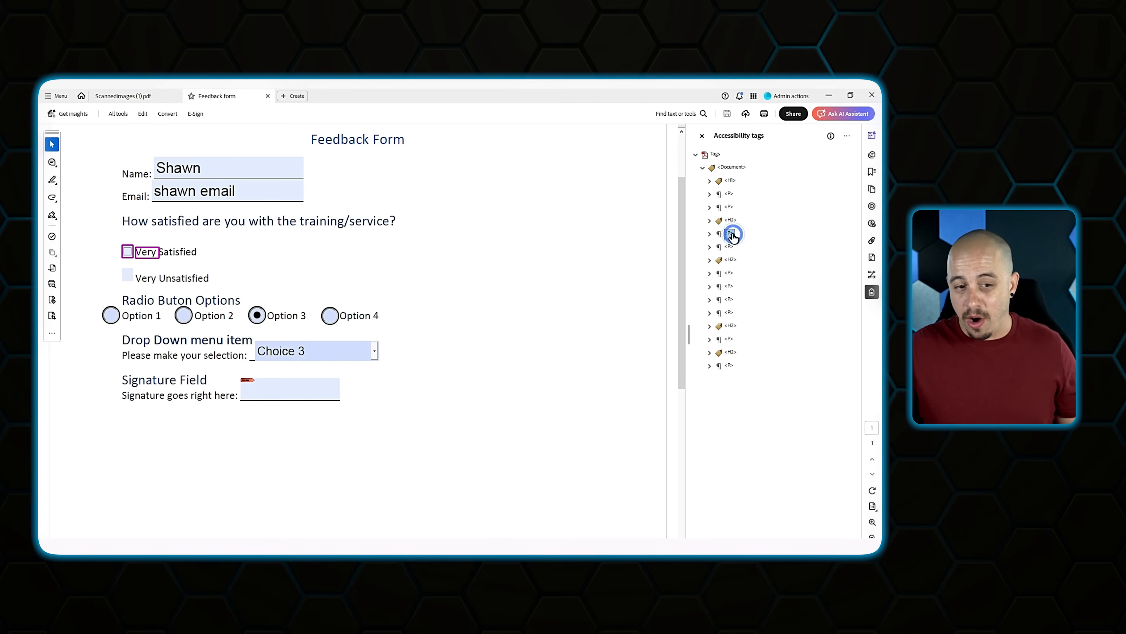
pyautogui.press('Down')
pyautogui.press('Right')
pyautogui.press('Up')
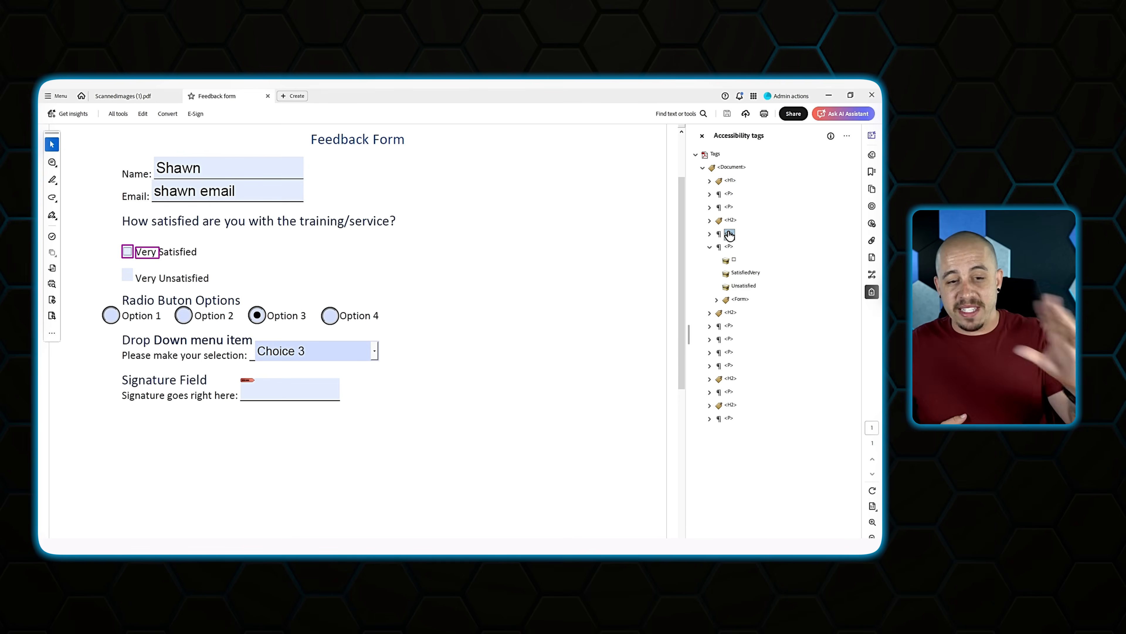
pyautogui.moveTo(95, 230); pyautogui.dragTo(262, 285)
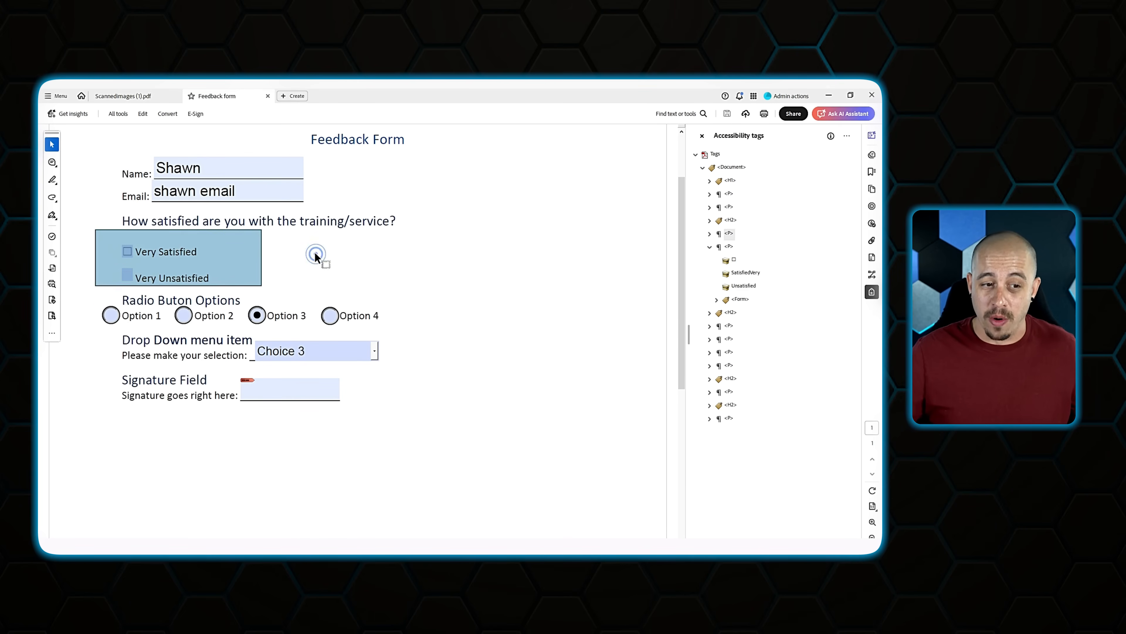